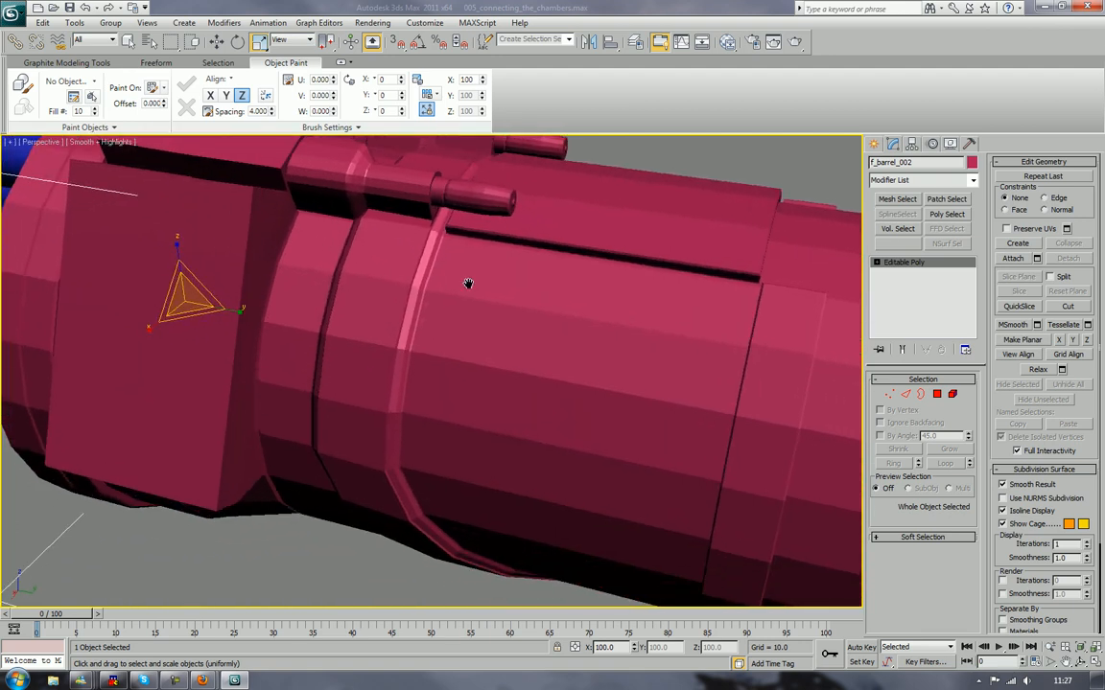
Step: Examine the barrel's collars, side block and pins from several angles
scroll(443, 287, "down", 5)
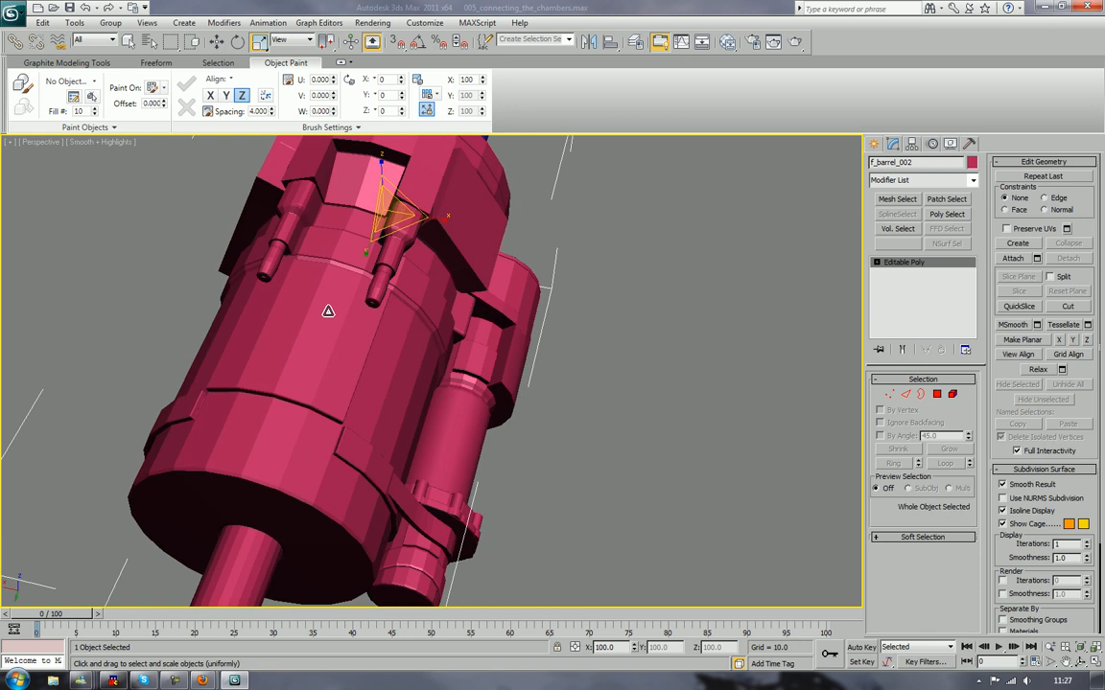
middle_click_drag(383, 237, 441, 311, "alt")
scroll(424, 315, "up", 5)
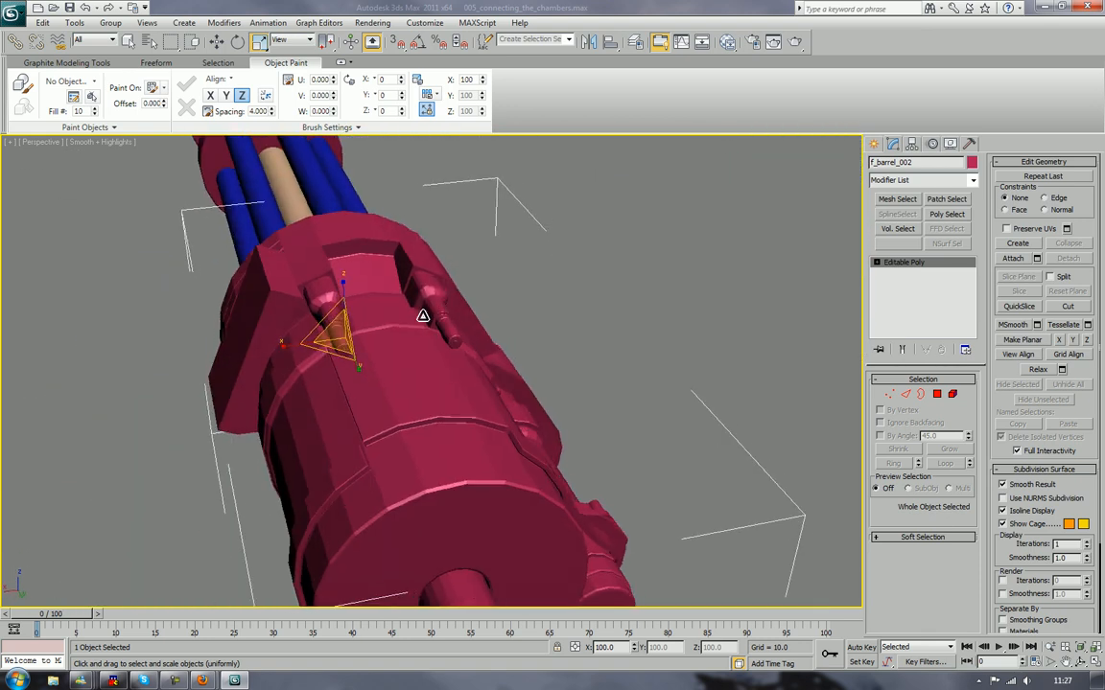
middle_click_drag(321, 328, 474, 297, "alt")
middle_click_drag(630, 287, 586, 285, "alt")
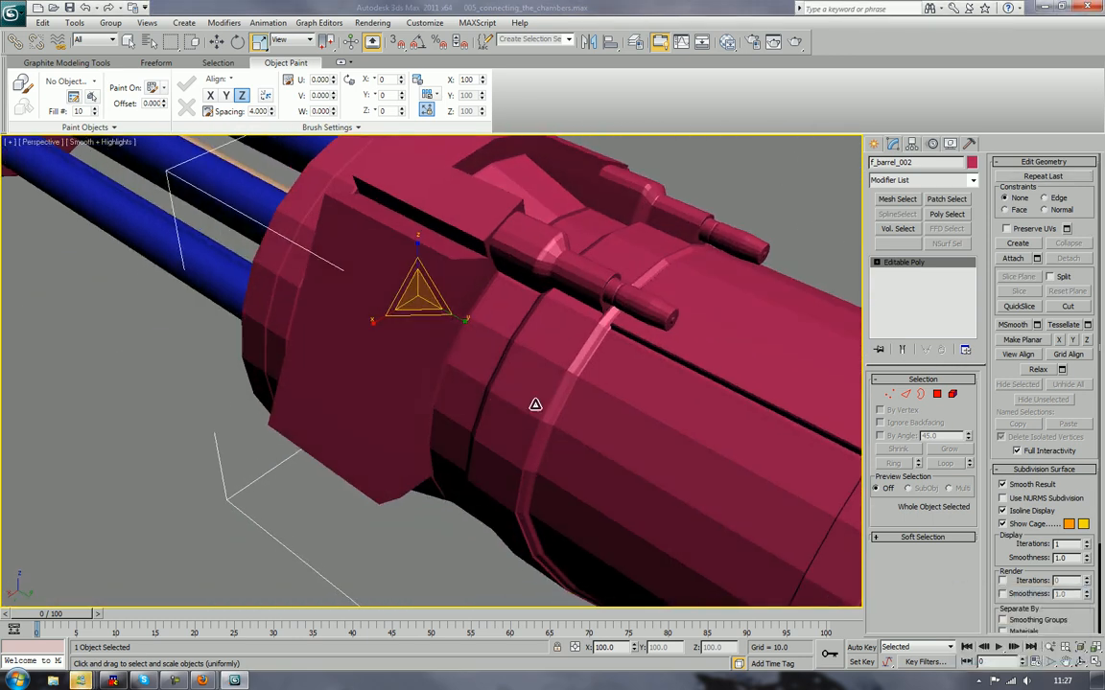
middle_click_drag(535, 404, 535, 399, "alt")
right_click(550, 389)
left_click(527, 383)
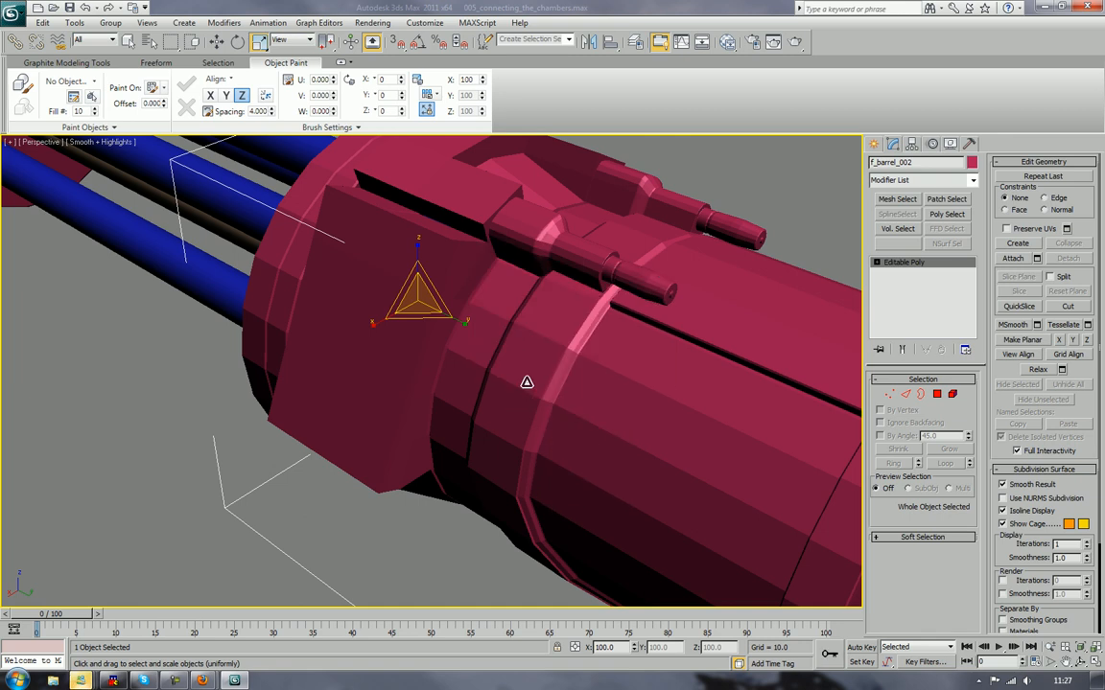
left_click(245, 471)
Step: Extrude the single polygon on the barrel's collar just below the side pin outward into a block
middle_click_drag(718, 368, 643, 372)
scroll(634, 378, "up", 3)
left_click(622, 347)
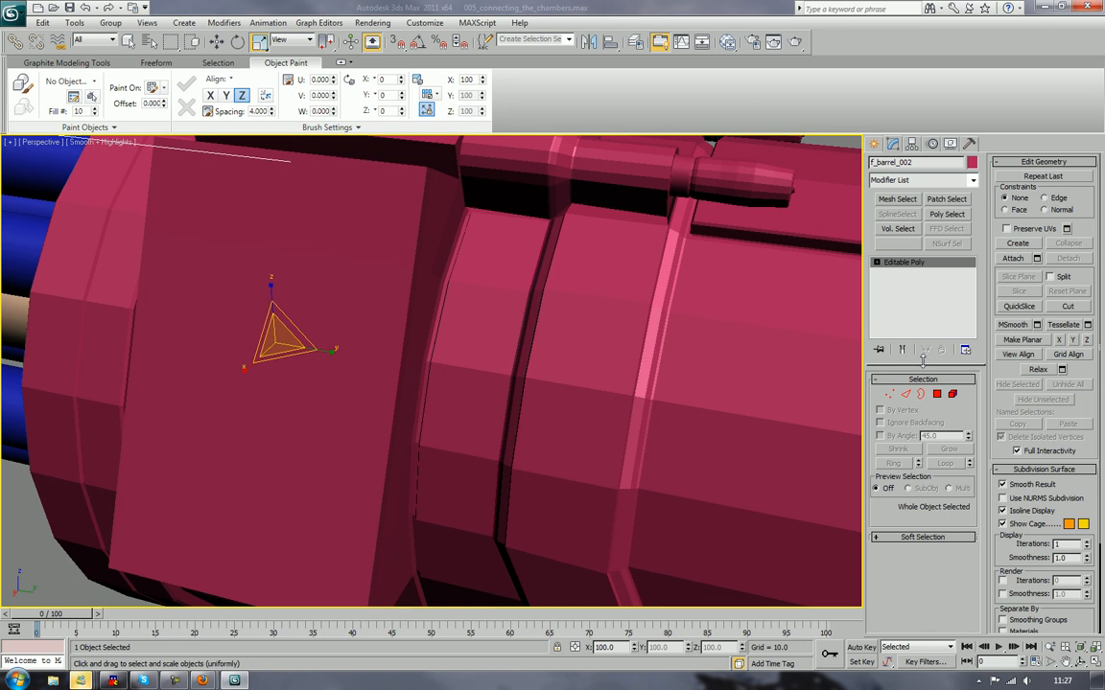
left_click(937, 394)
left_click(590, 343)
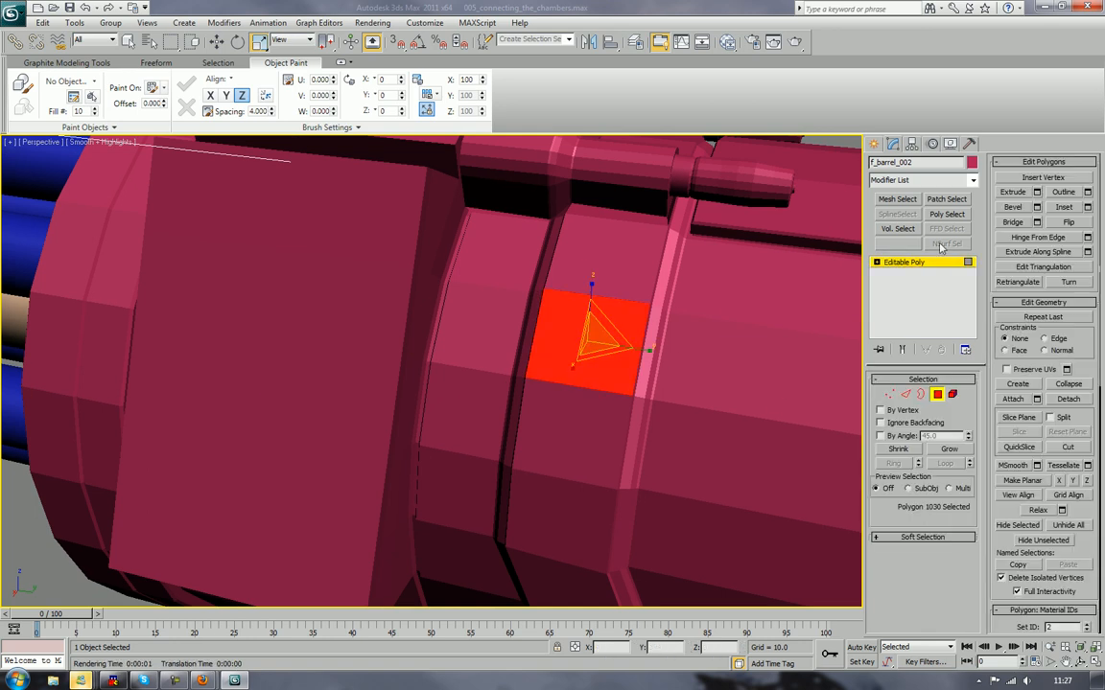
key("shift+e")
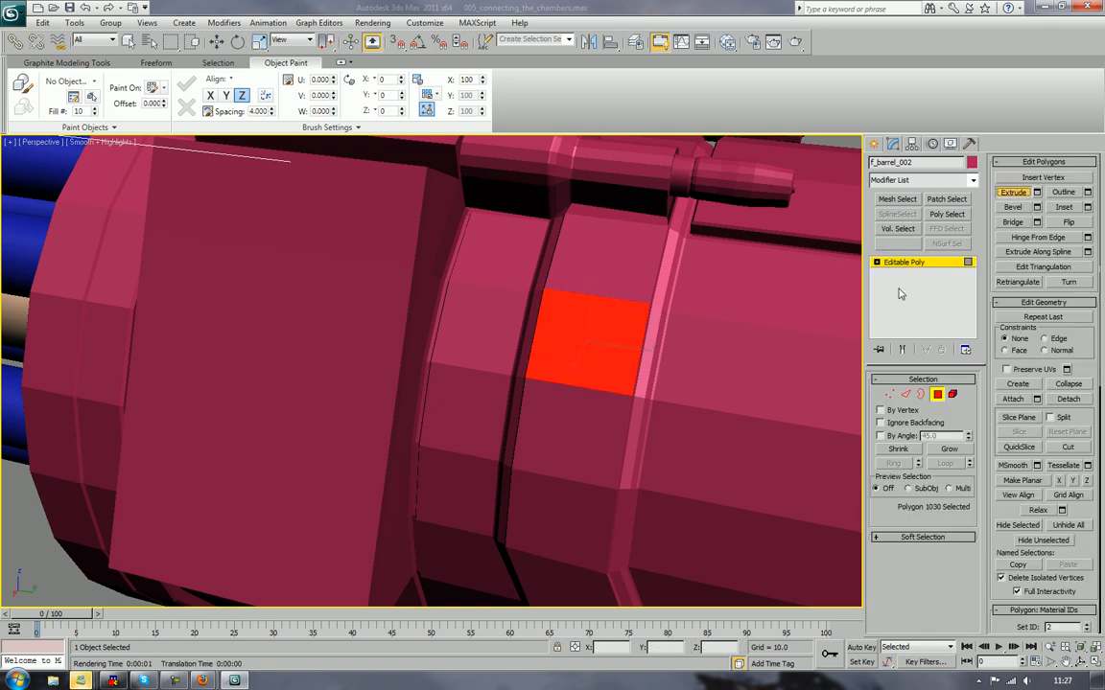
left_click_drag(605, 356, 485, 235)
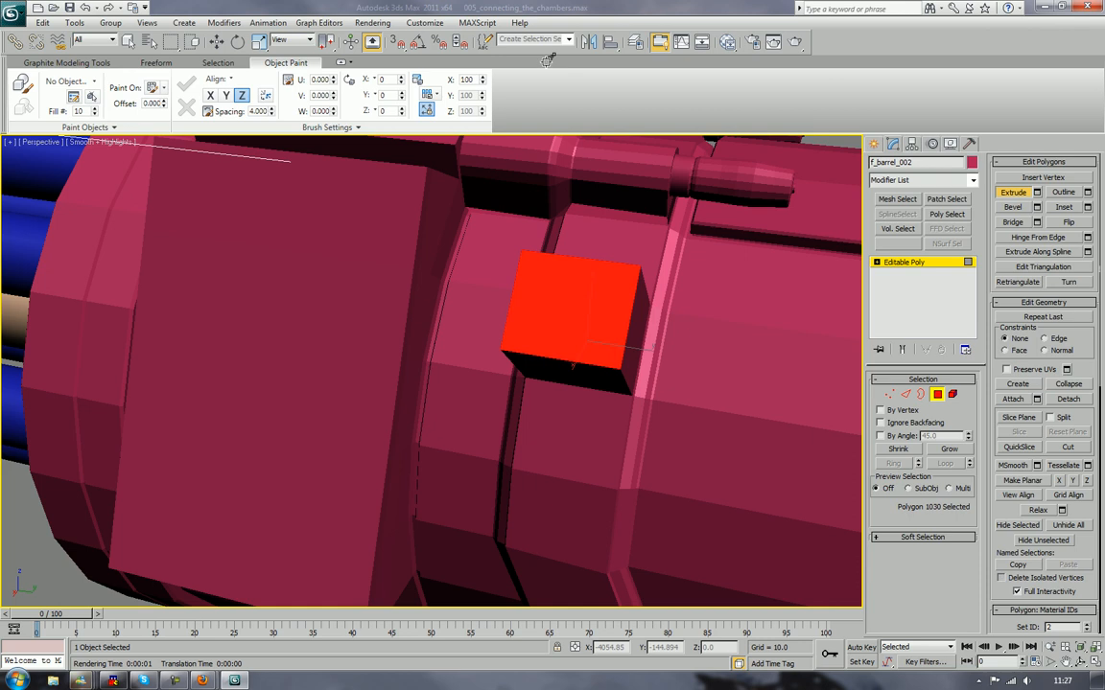
Step: Display edged faces over the shaded model and check the extruded block against the neighbouring parts
middle_click_drag(635, 256, 491, 317, "alt")
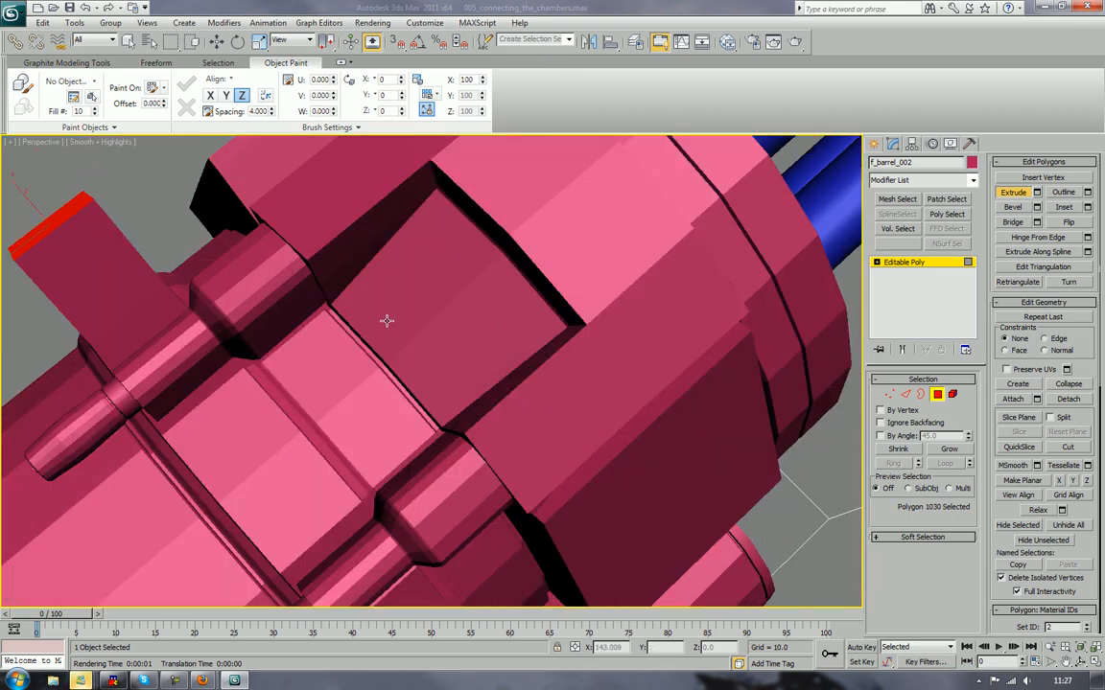
middle_click_drag(386, 320, 201, 326, "alt")
middle_click_drag(124, 473, 89, 301, "alt")
key("F3")
key("F3")
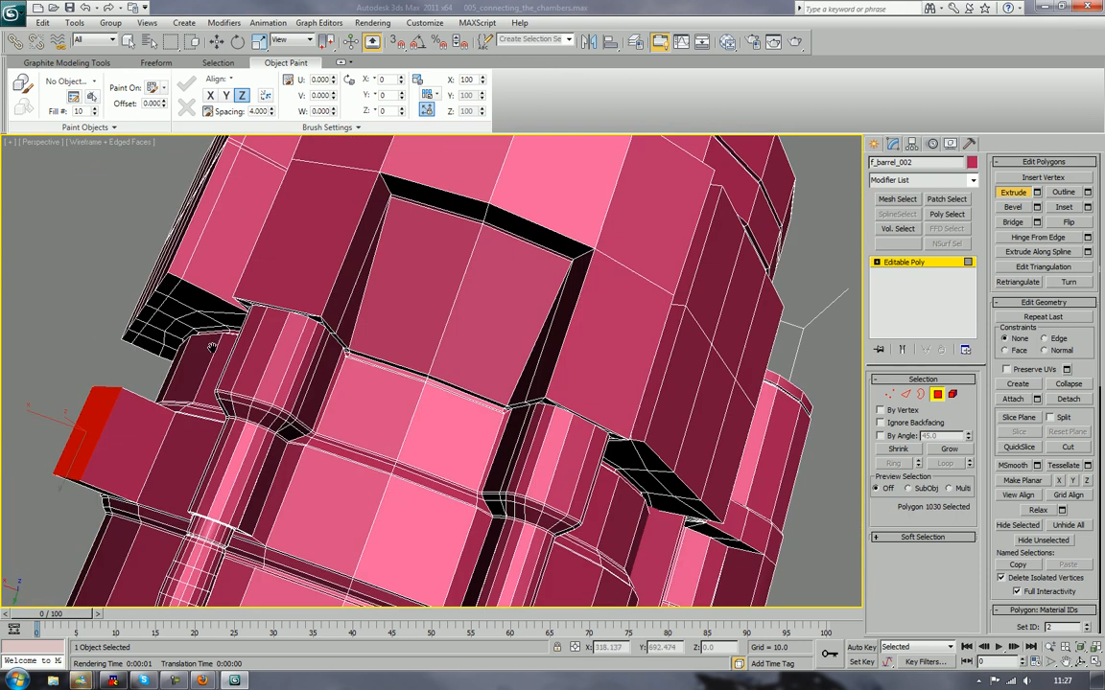
mouse_move(214, 351)
middle_mouse_down("alt")
mouse_move(483, 278)
mouse_move(424, 288)
mouse_move(360, 259)
middle_mouse_up("alt")
middle_click_drag(498, 337, 466, 330)
scroll(448, 280, "up", 5)
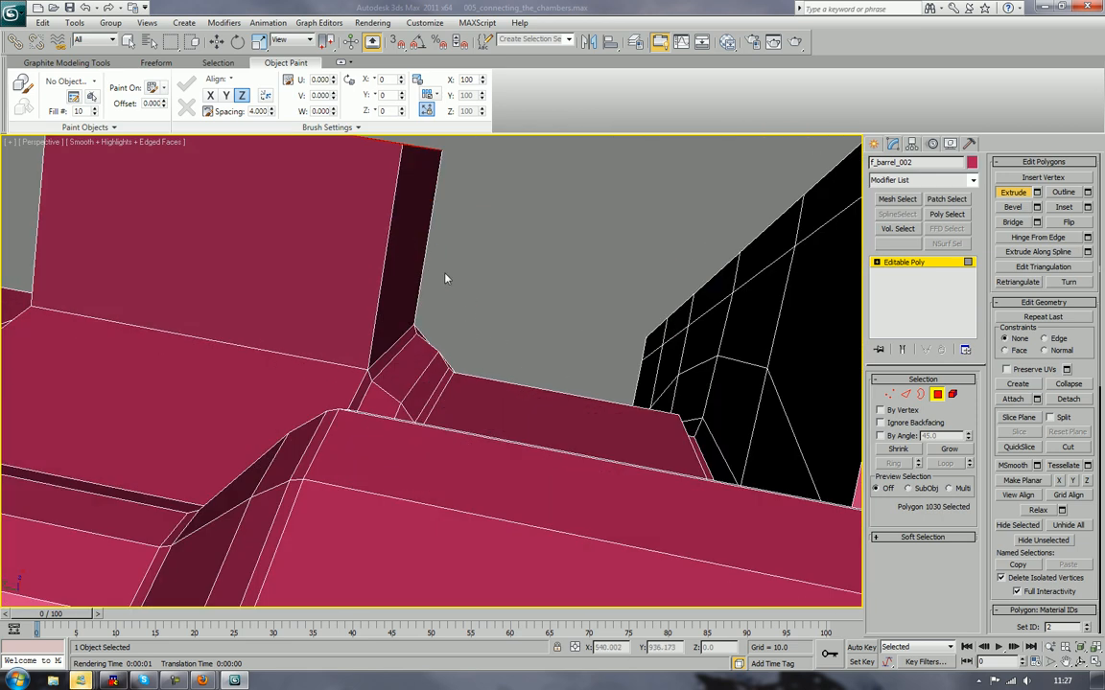
Step: Move one short top edge of the extruded block inward about 16 units along Y to slope its side
middle_click_drag(446, 278, 451, 374)
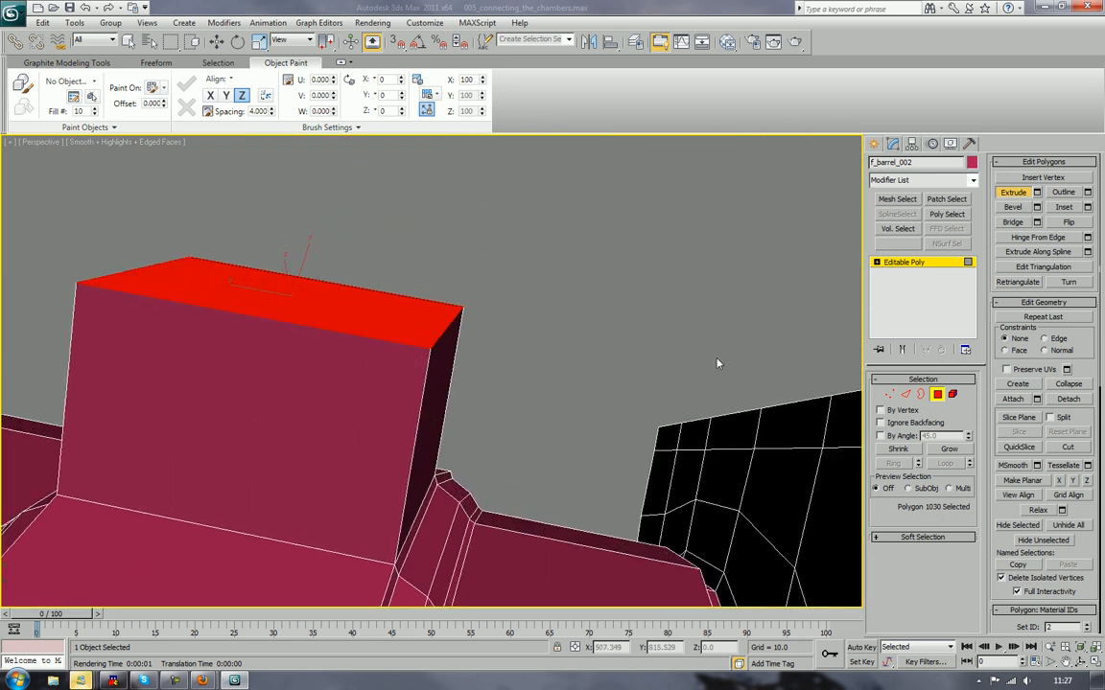
left_click(903, 397)
left_click(438, 335)
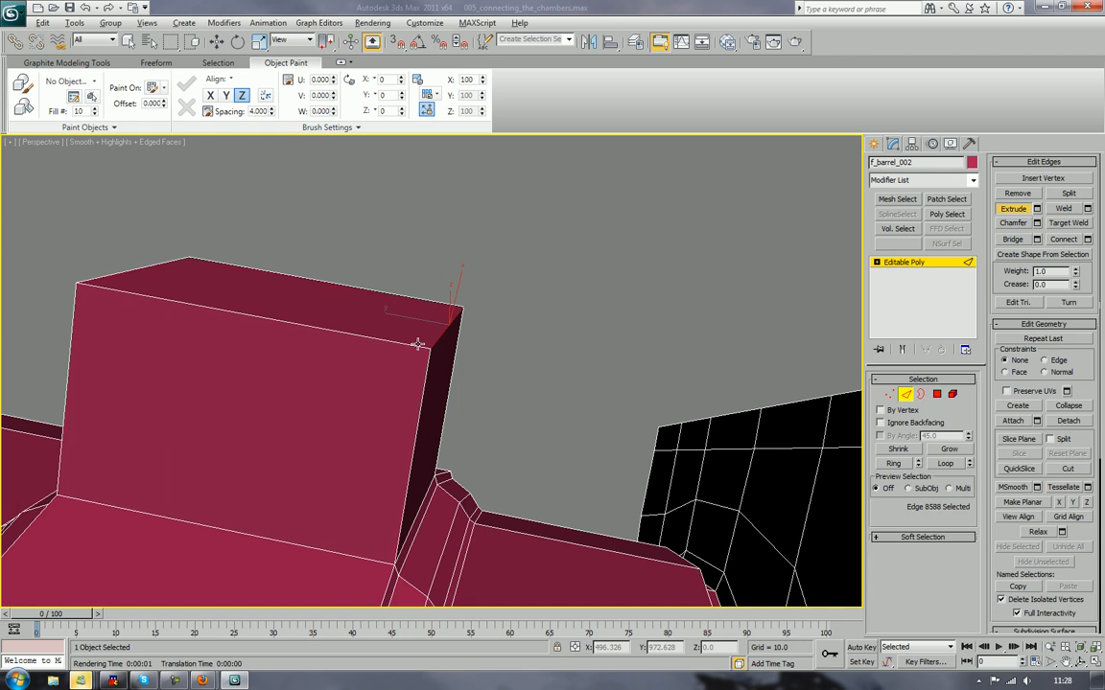
middle_click_drag(424, 343, 418, 361, "alt")
left_click(217, 41)
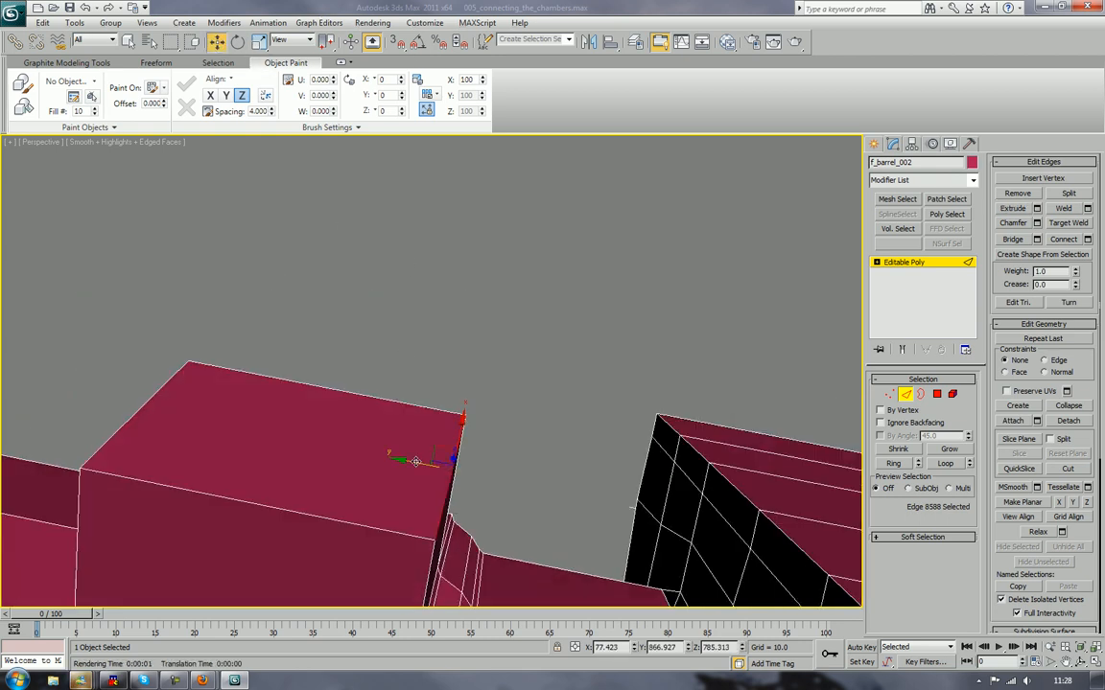
left_click_drag(416, 462, 309, 456)
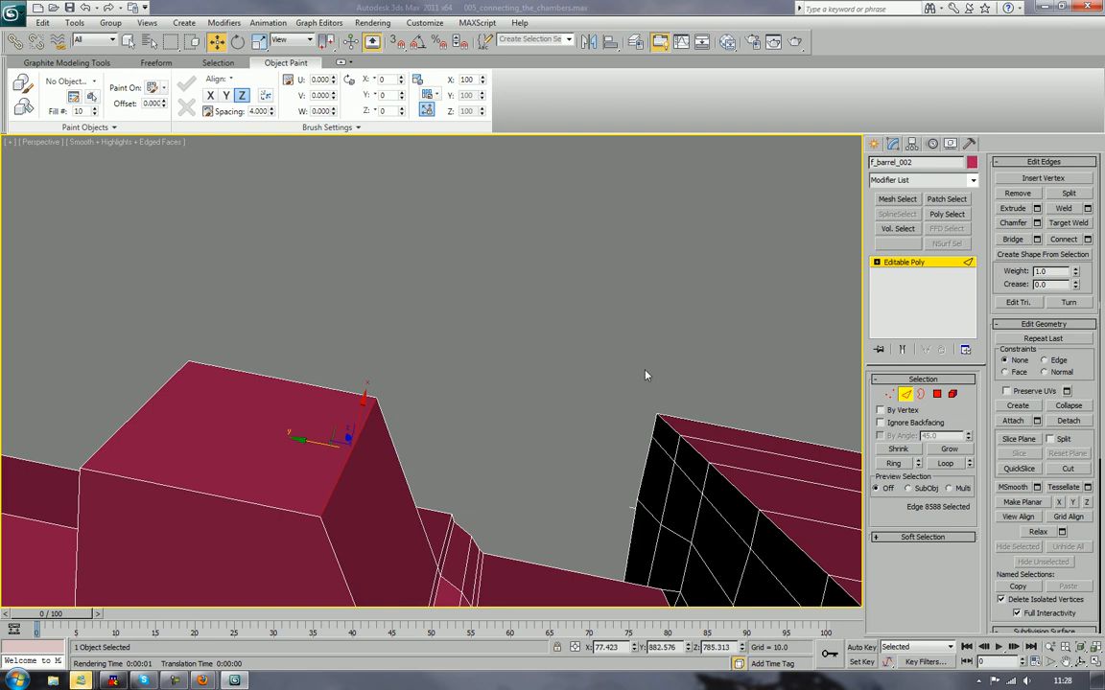
Step: Chamfer the moved top edge of the block, and chamfer the resulting edges again to round that corner
left_click(1012, 223)
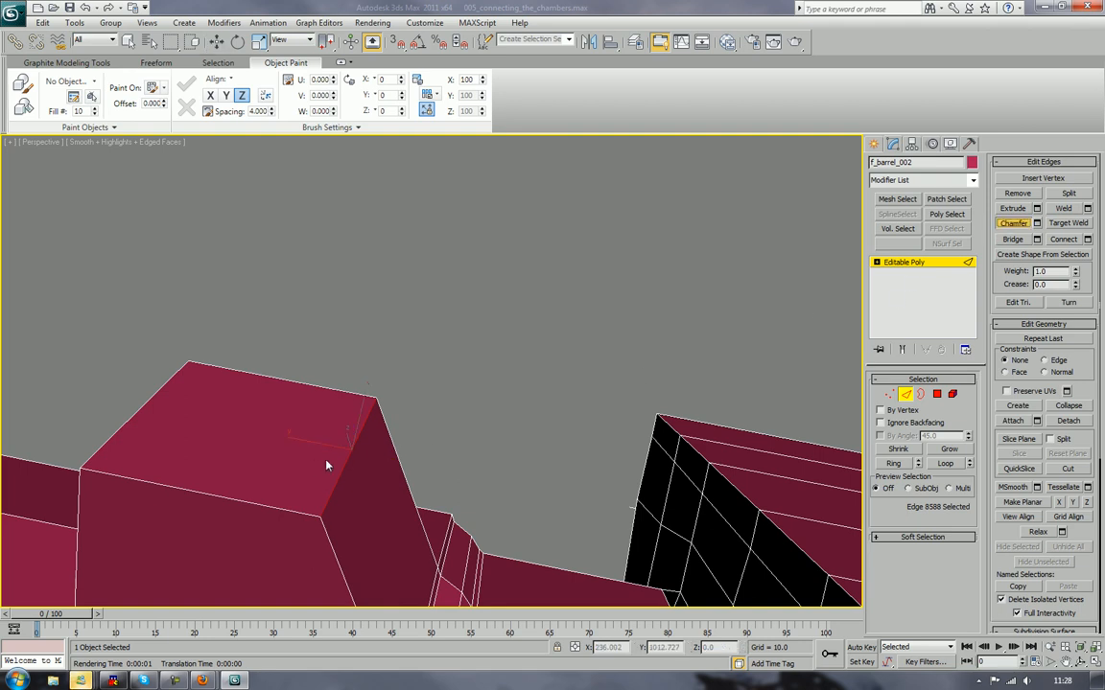
left_click_drag(343, 467, 356, 381)
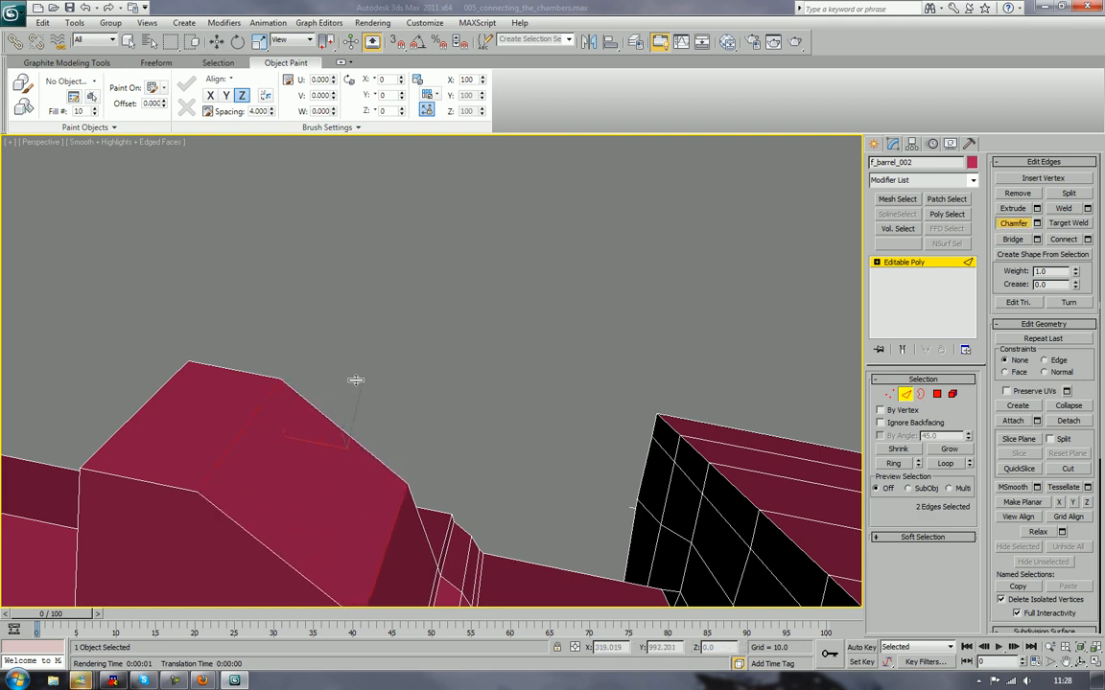
left_click_drag(245, 425, 252, 394)
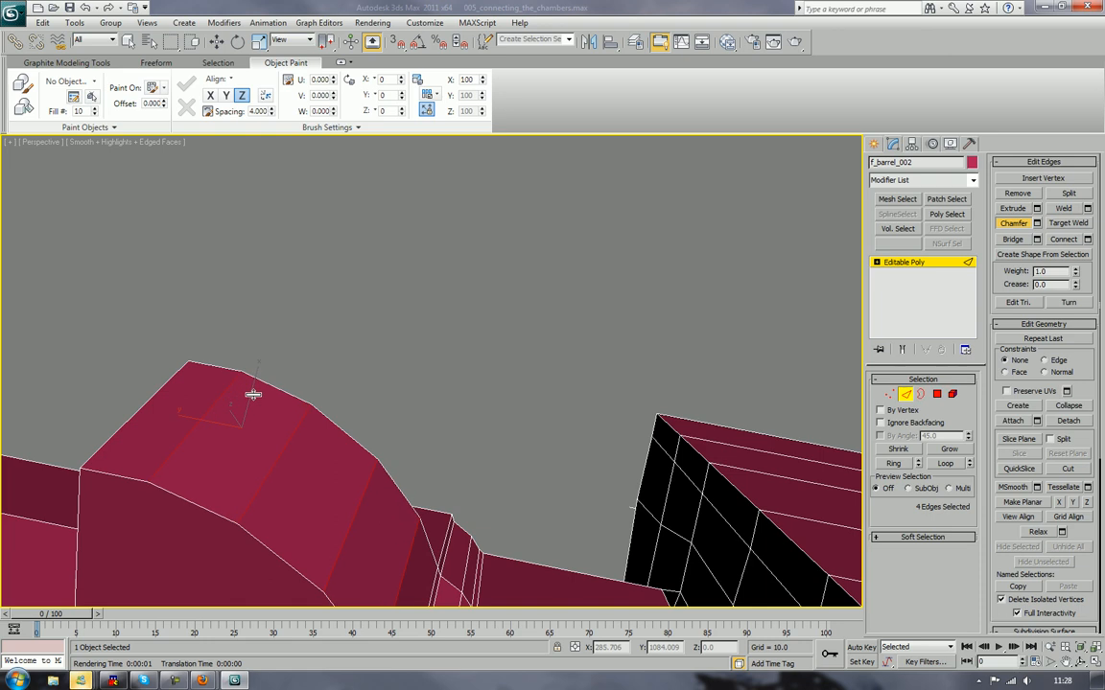
middle_click_drag(264, 401, 367, 417, "alt")
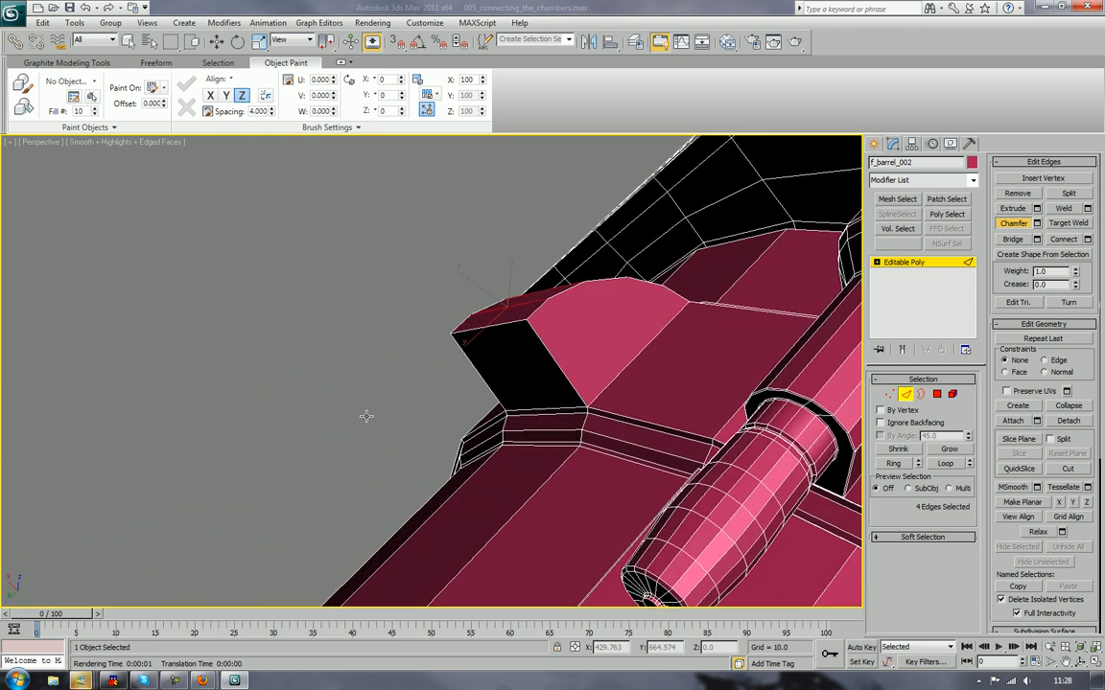
Step: Extrude the block's flat end face opposite the rounded corner outward to lengthen the block over the raised ring
scroll(554, 401, "up", 4)
middle_click_drag(554, 401, 459, 304, "alt")
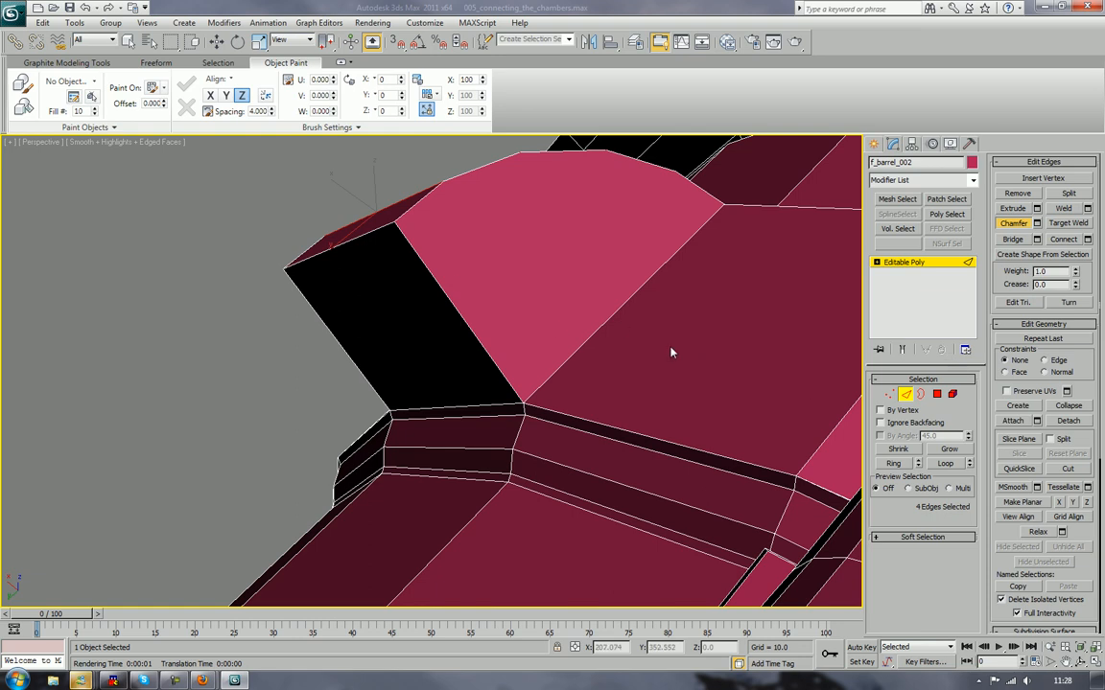
middle_click_drag(614, 319, 609, 333)
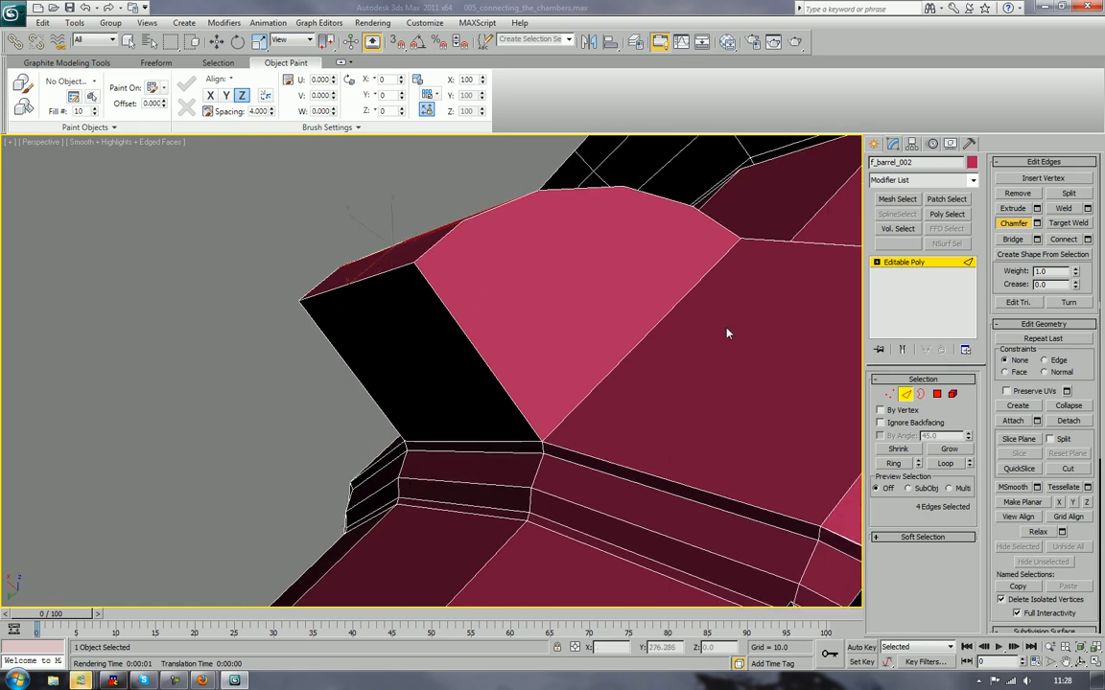
left_click(936, 394)
key("w")
left_click(400, 375)
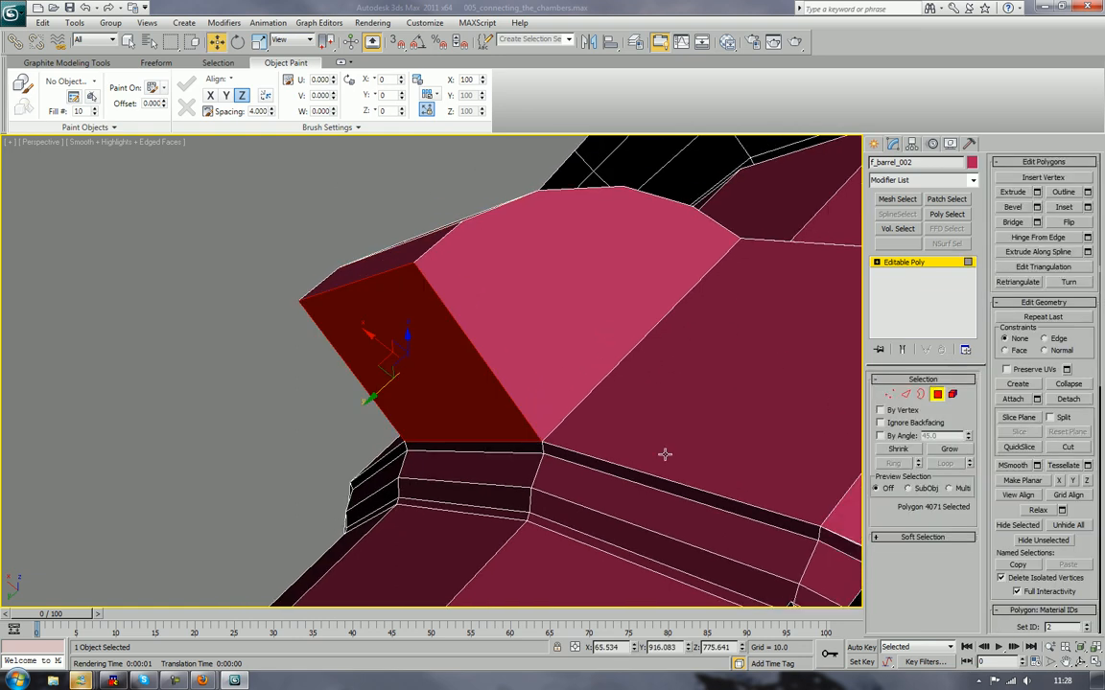
left_click(1013, 193)
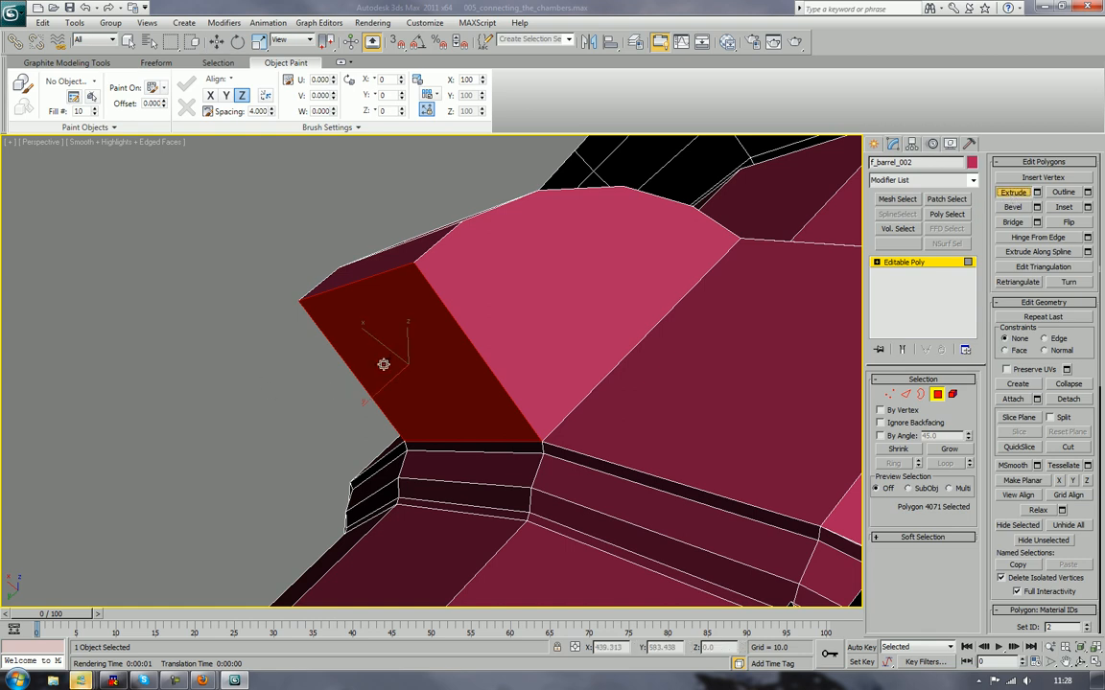
left_click_drag(383, 364, 390, 260)
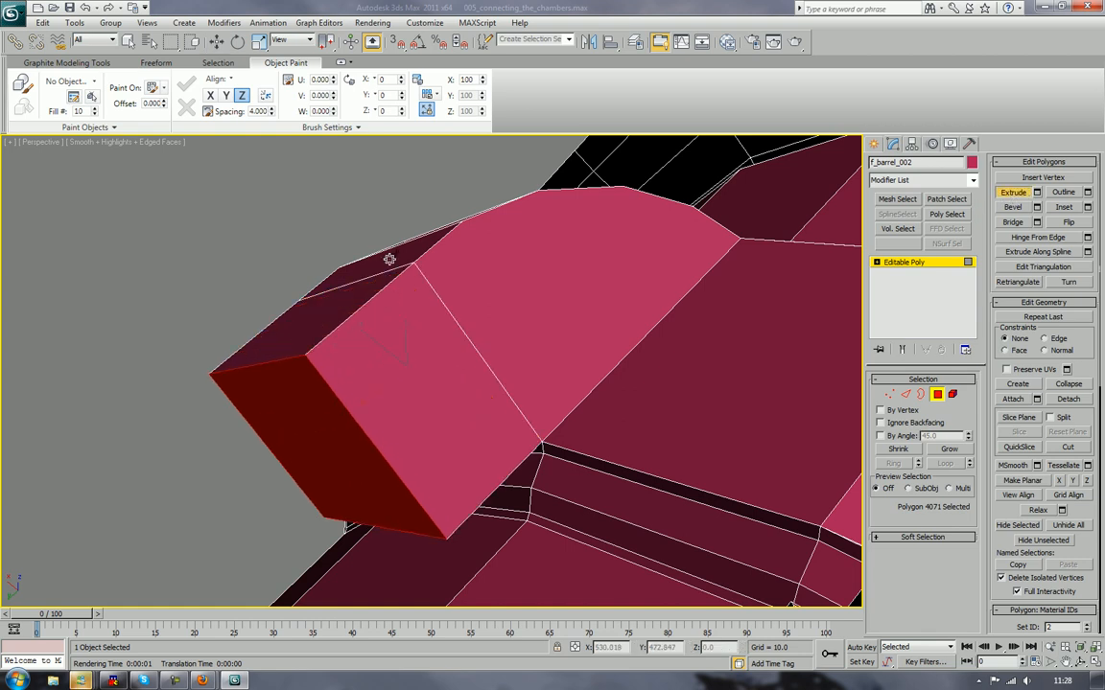
Step: Chamfer the upper and lower edges of the extended end face twice to round off that end
left_click(904, 395)
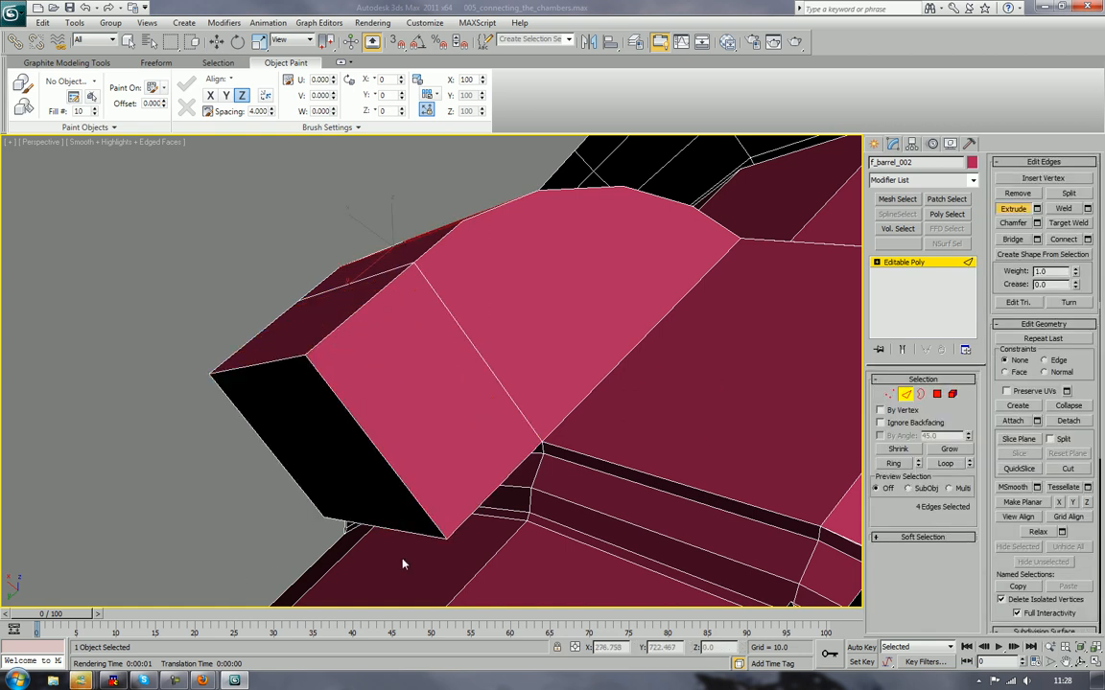
left_click(403, 534)
left_click(257, 363, "ctrl")
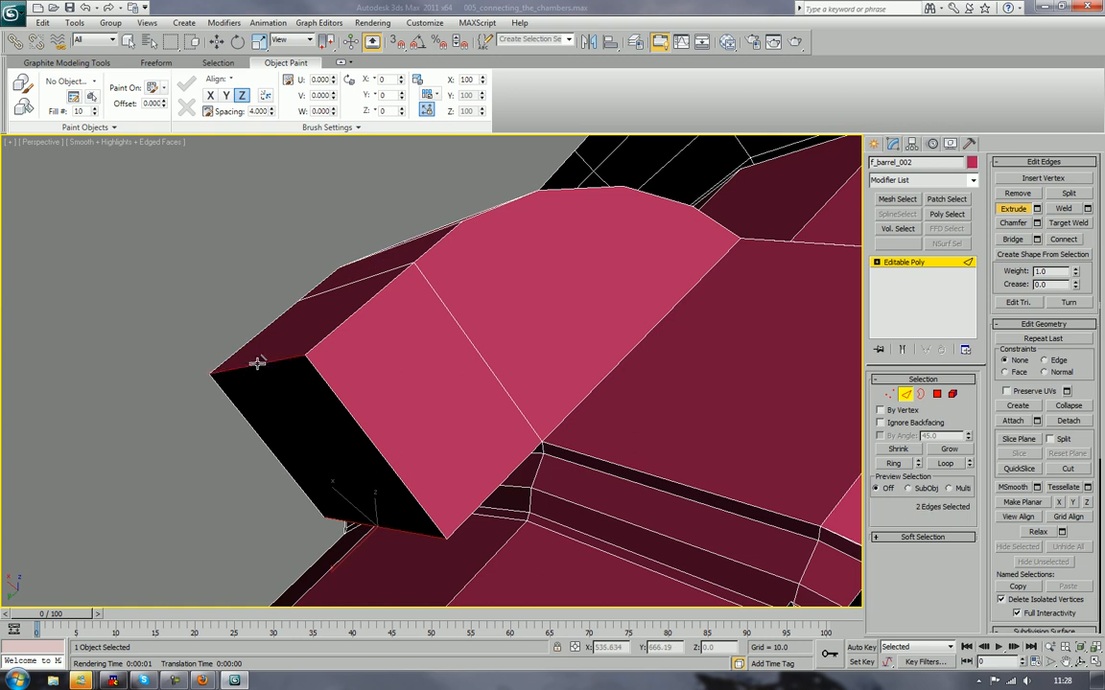
left_click(1013, 224)
left_click_drag(276, 359, 331, 308)
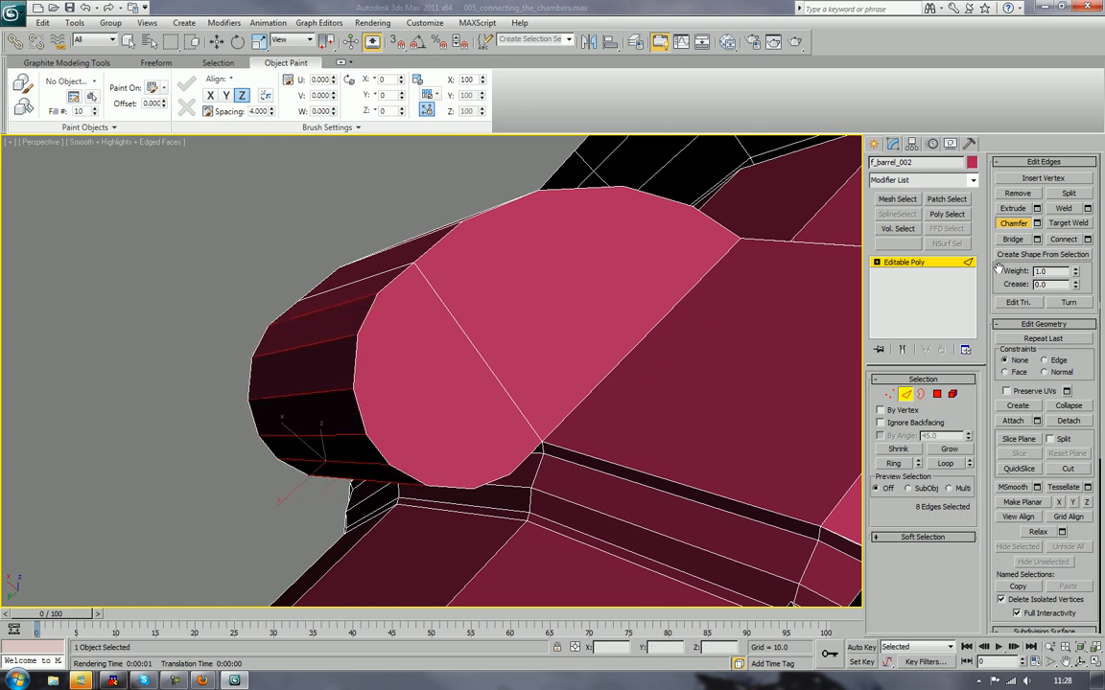
left_click(1017, 223)
Step: Examine the rounded block's shape and side faces where it meets the barrel collar
middle_click_drag(508, 348, 624, 342, "alt")
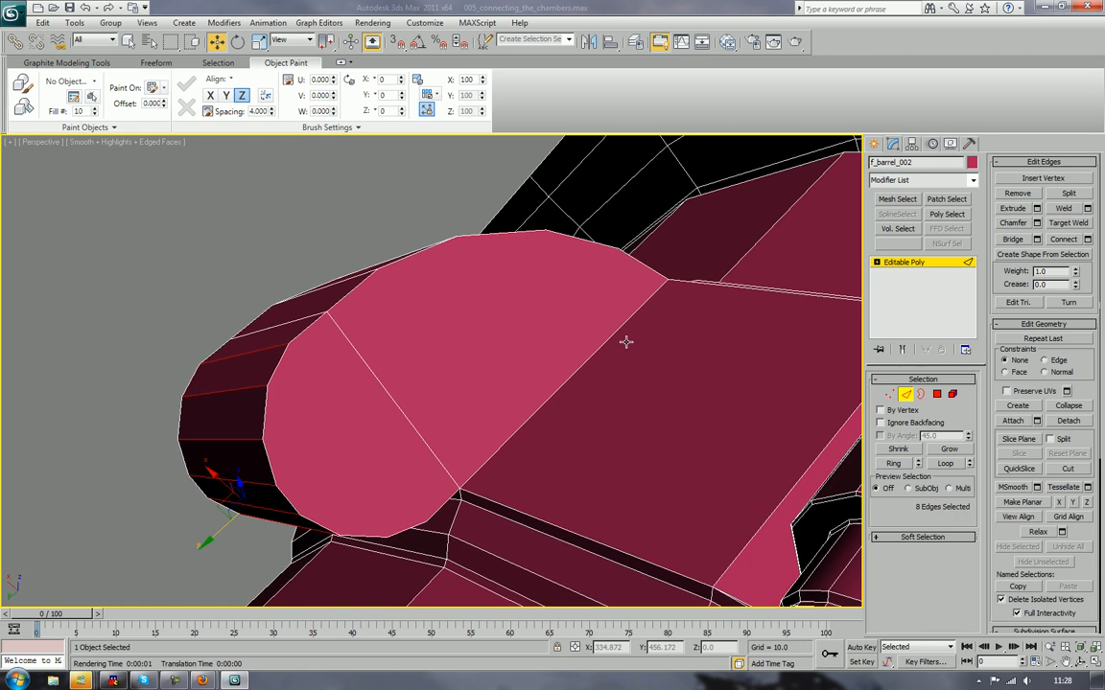
left_click(876, 144)
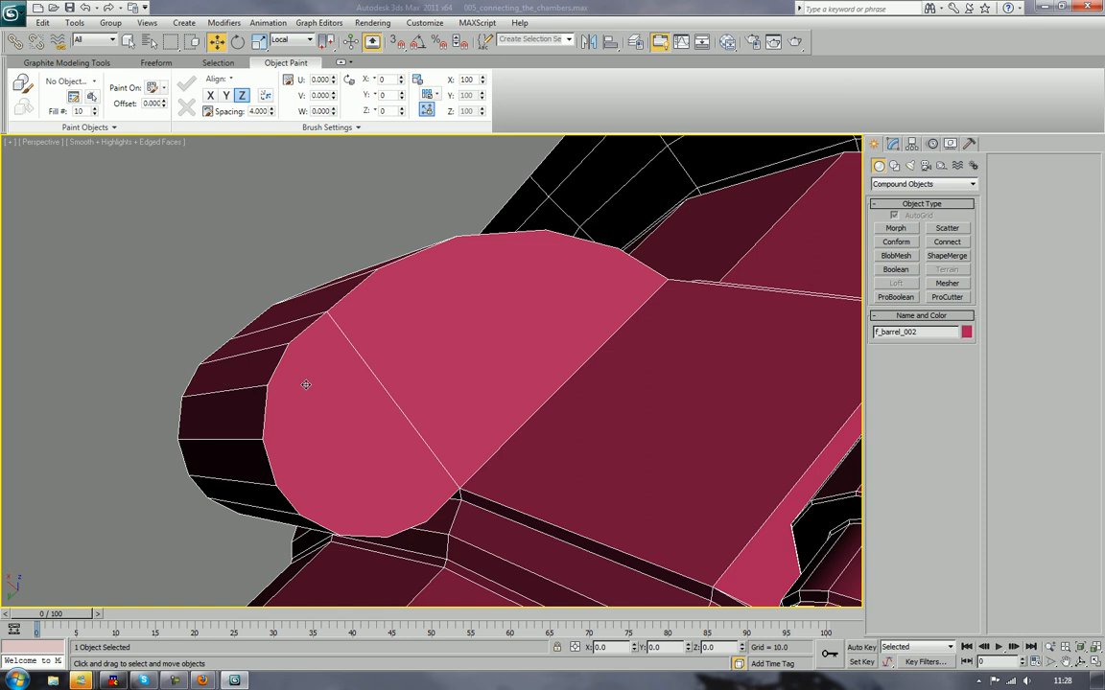
middle_click_drag(305, 385, 367, 393)
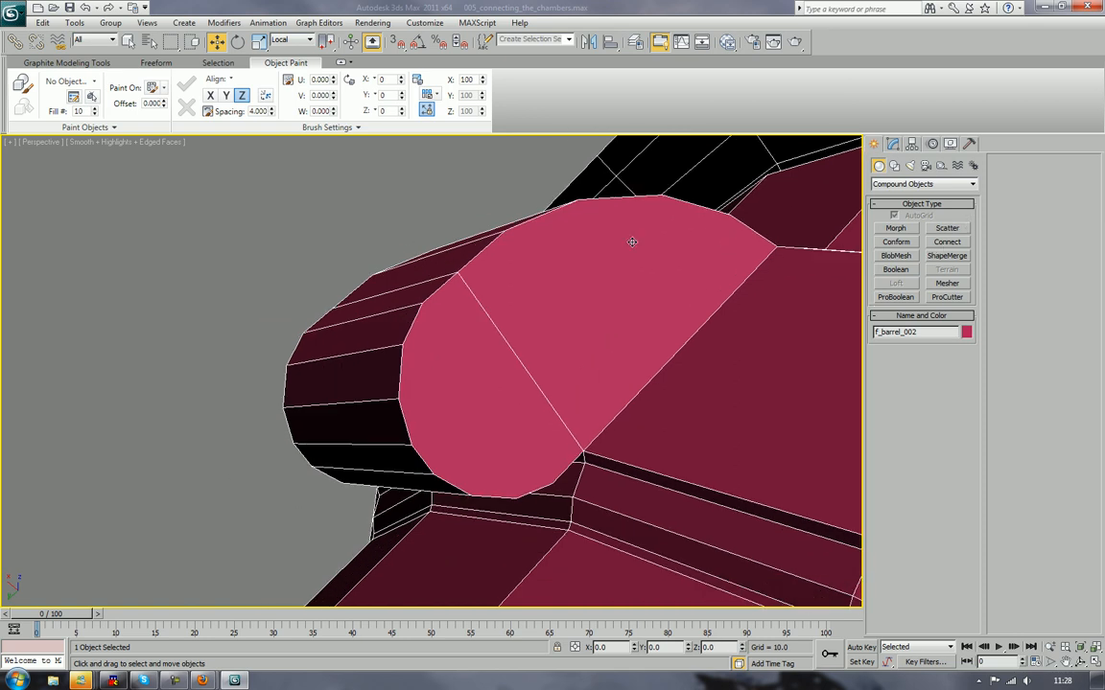
middle_click_drag(552, 342, 650, 334, "alt")
middle_click_drag(703, 210, 537, 324)
scroll(512, 387, "down", 3)
scroll(539, 244, "up", 3)
middle_click_drag(539, 244, 496, 293, "alt")
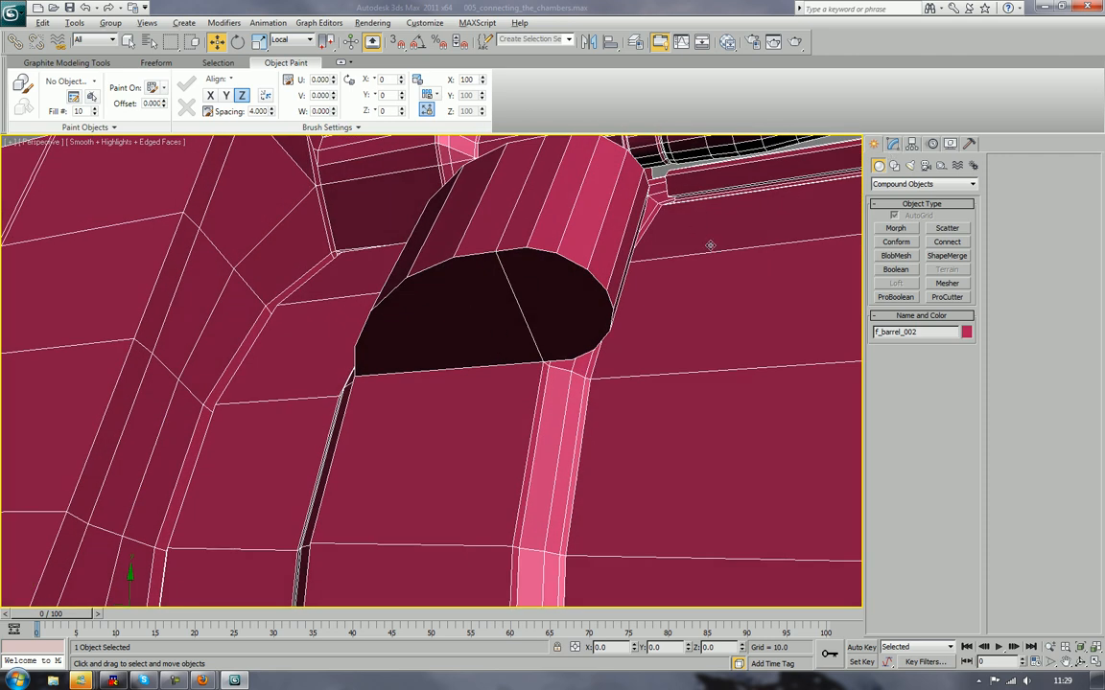
middle_click_drag(710, 246, 643, 302, "alt")
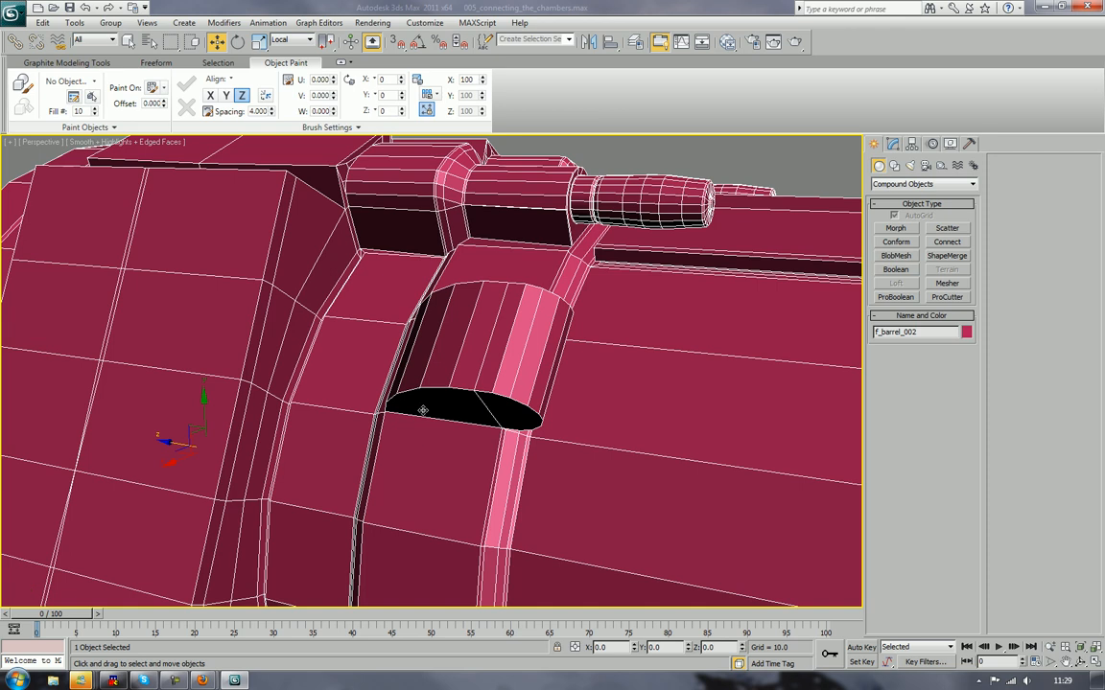
Step: Select both polygons that form the rounded block's flat lower end face on f_barrel_002
right_click(466, 403)
left_click(694, 150)
left_click(893, 144)
left_click(936, 394)
left_click(518, 354)
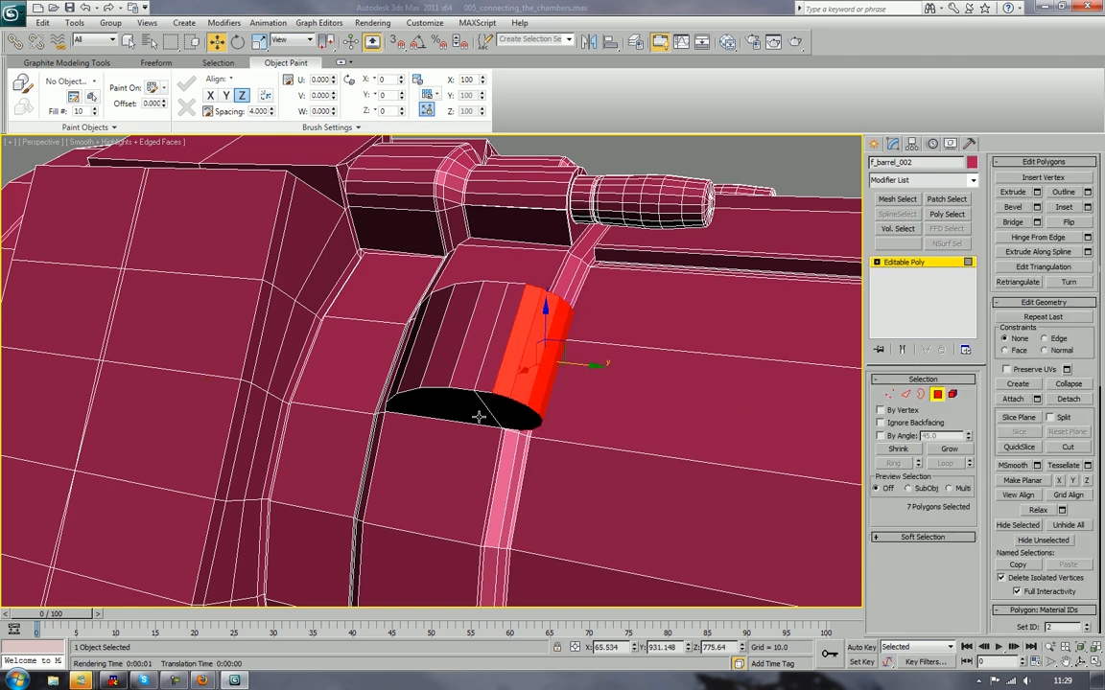
left_click(495, 410)
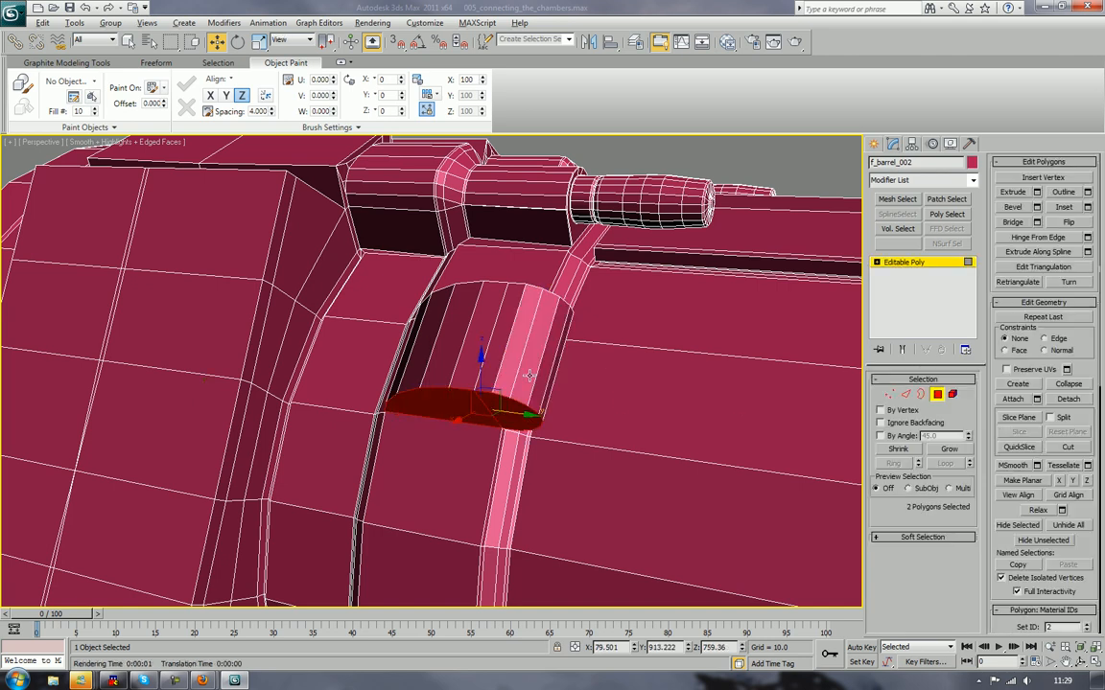
Step: Try to move the selected end face along the block and undo the move
middle_click_drag(529, 376, 444, 333, "alt")
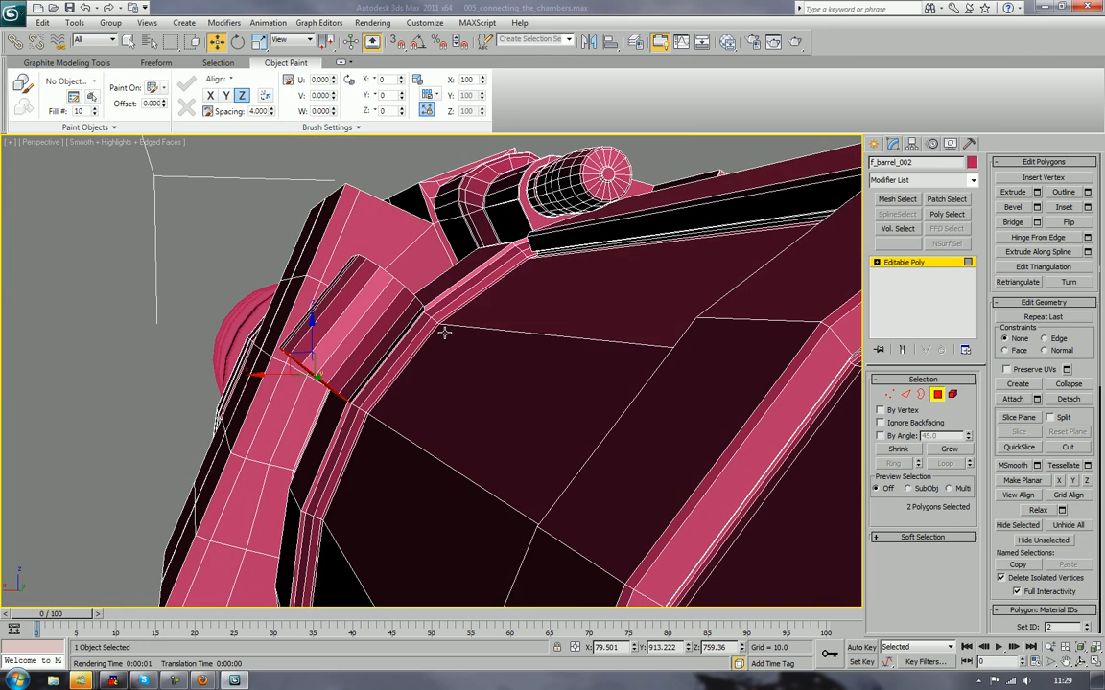
left_click_drag(300, 348, 333, 311)
key("ctrl+z")
middle_click_drag(346, 362, 411, 390, "alt")
scroll(390, 361, "up", 3)
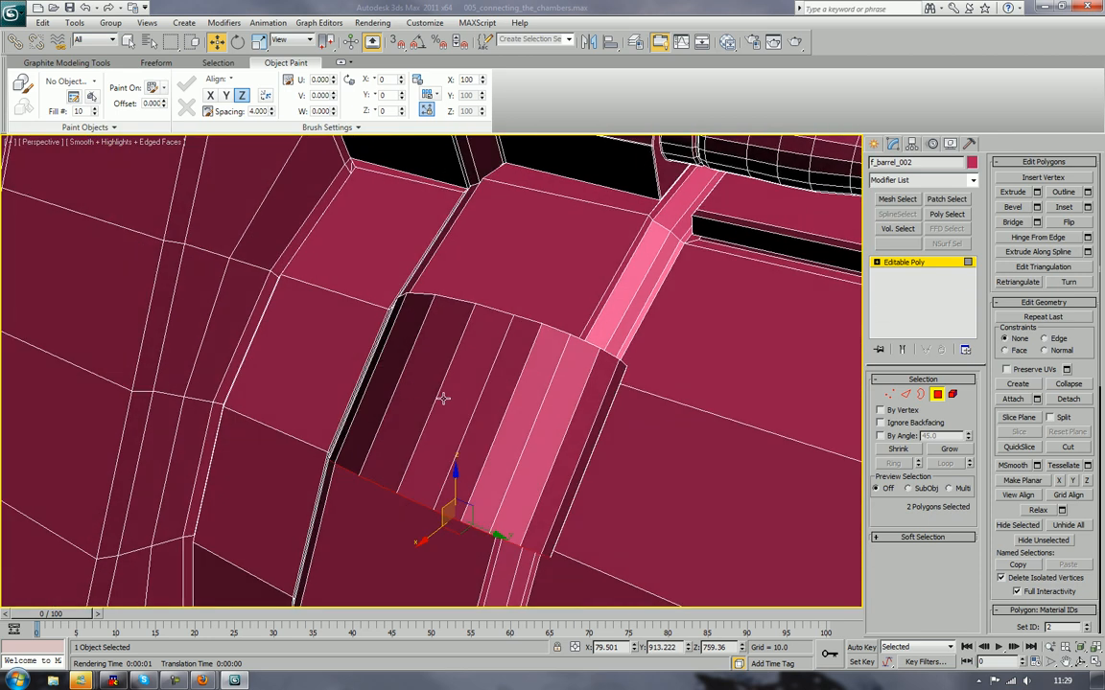
Step: Try to ring-select the block's lengthwise edges from one edge, and clear that selection
left_click(905, 394, "ctrl")
left_click(434, 400)
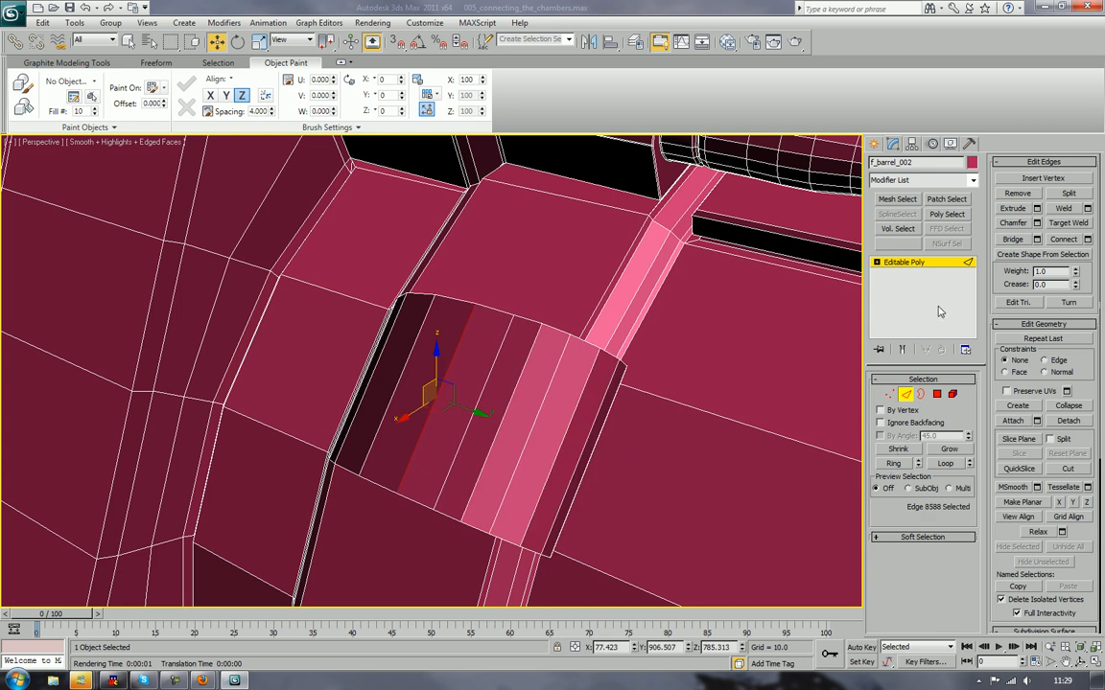
left_click(892, 463)
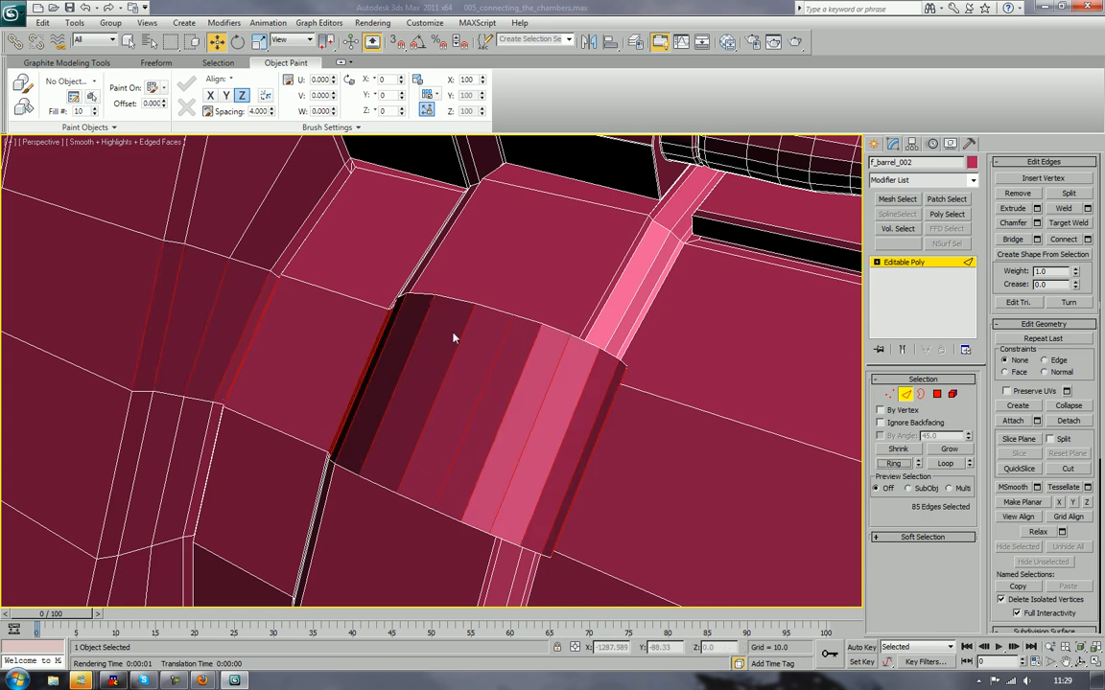
middle_click_drag(454, 335, 527, 374, "alt")
left_click(528, 374)
scroll(527, 374, "up", 5)
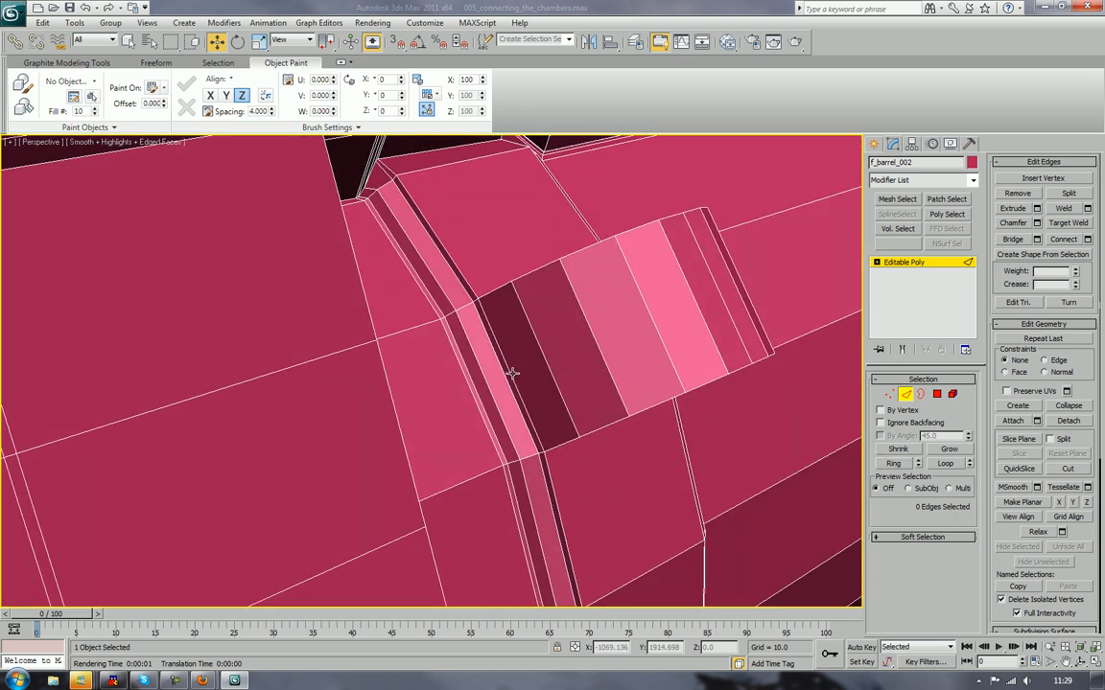
Step: Select the block's lengthwise edges one by one across its curved top, starting beside the collar
left_click(539, 364)
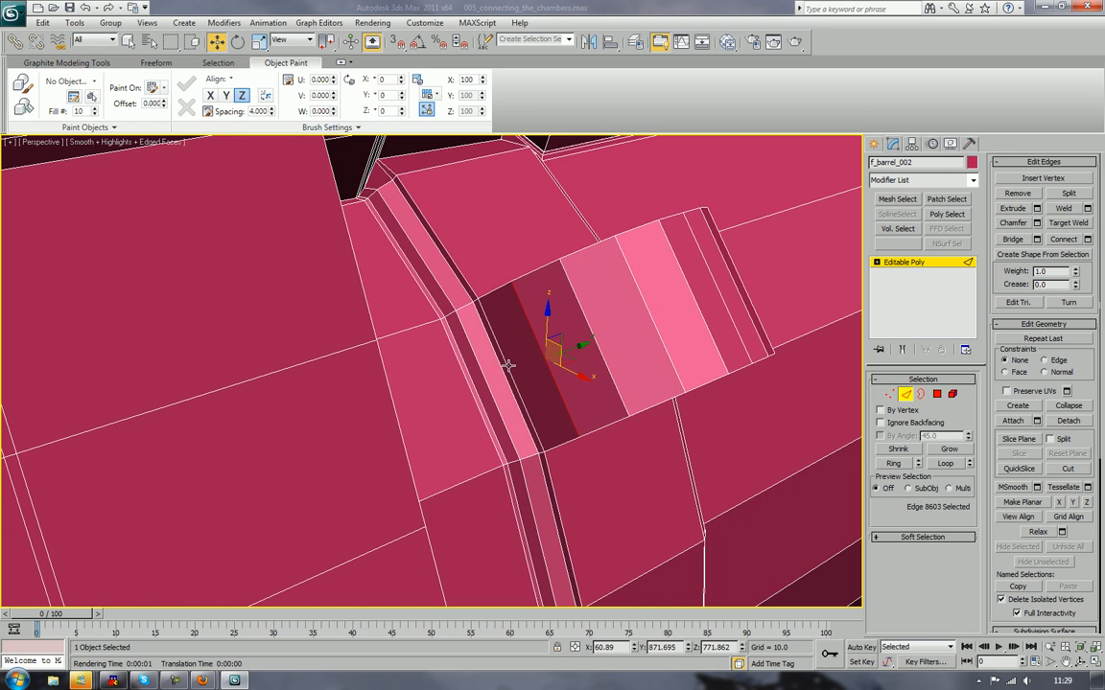
left_click(507, 365, "ctrl")
left_click(591, 333, "ctrl")
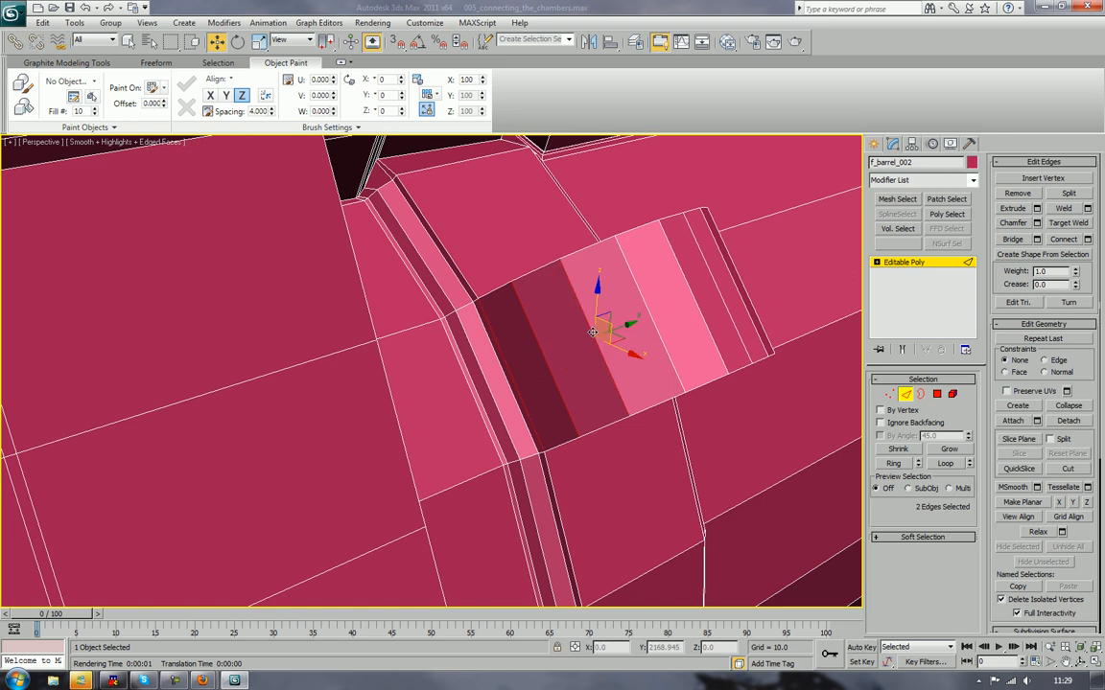
left_click(642, 302, "ctrl")
middle_click_drag(646, 304, 541, 288, "alt")
left_click(481, 302, "ctrl")
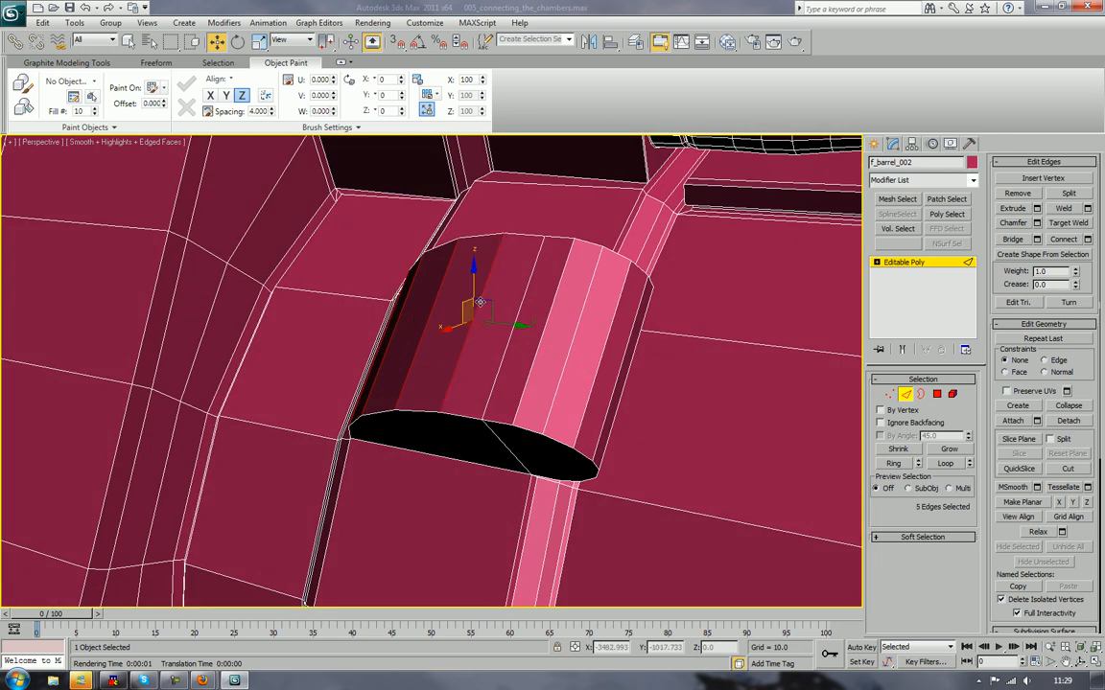
left_click(531, 349, "ctrl")
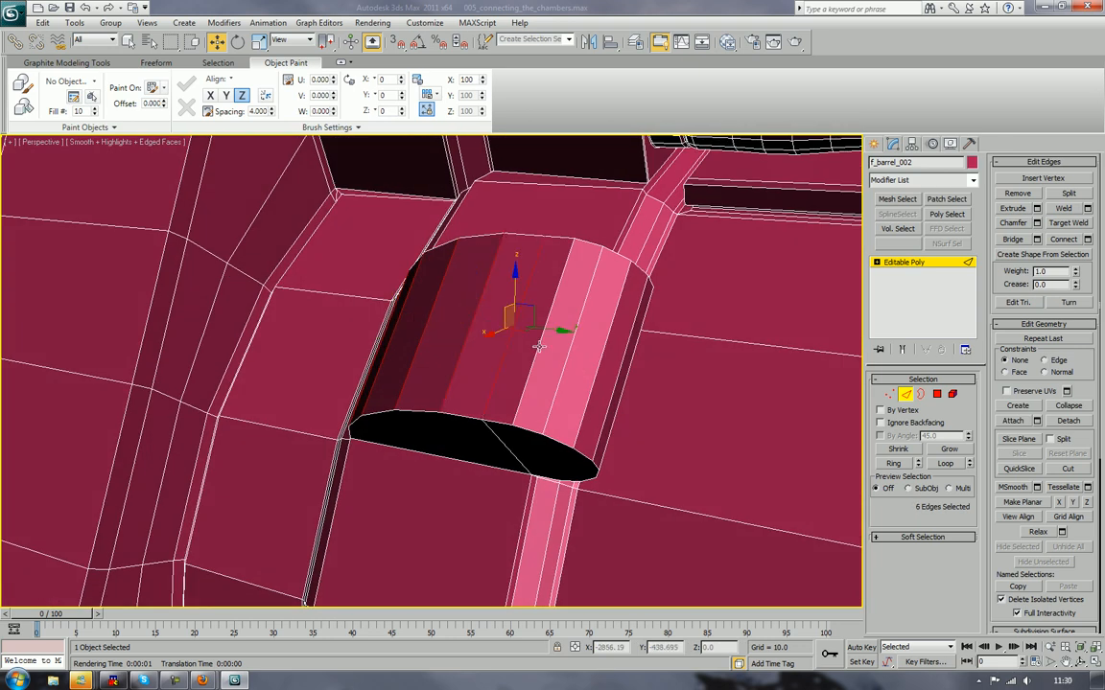
left_click(539, 346, "ctrl")
left_click(564, 374, "ctrl")
left_click(556, 374, "ctrl")
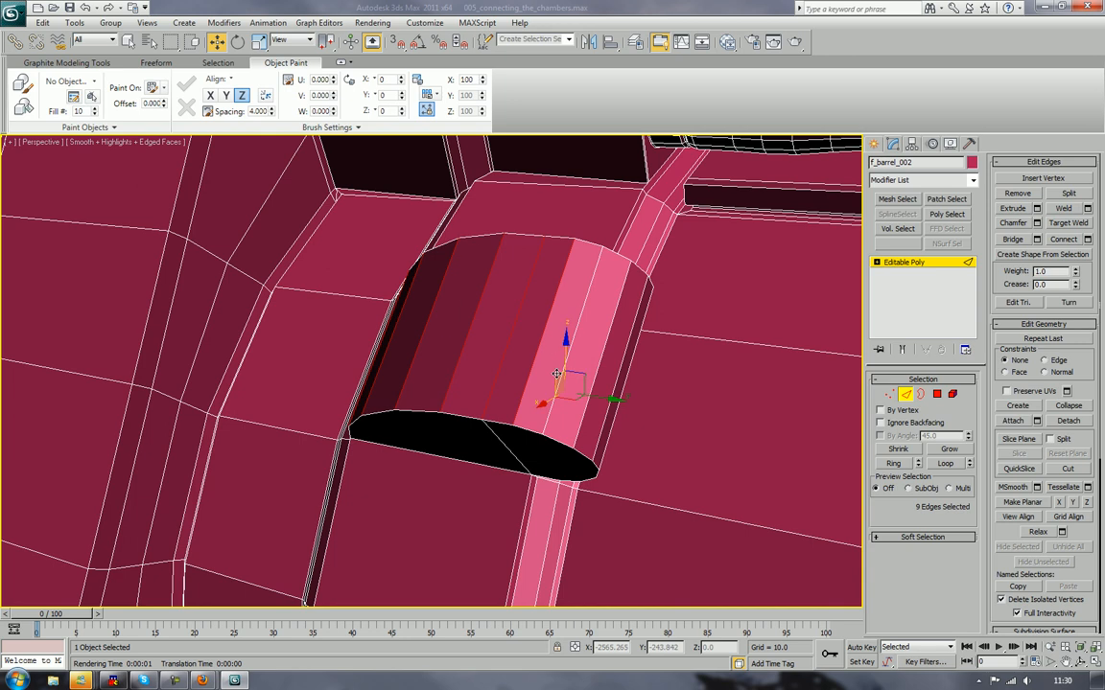
left_click(507, 338, "ctrl")
middle_click_drag(506, 343, 479, 359, "alt")
scroll(479, 360, "up", 2)
middle_click_drag(297, 263, 355, 284)
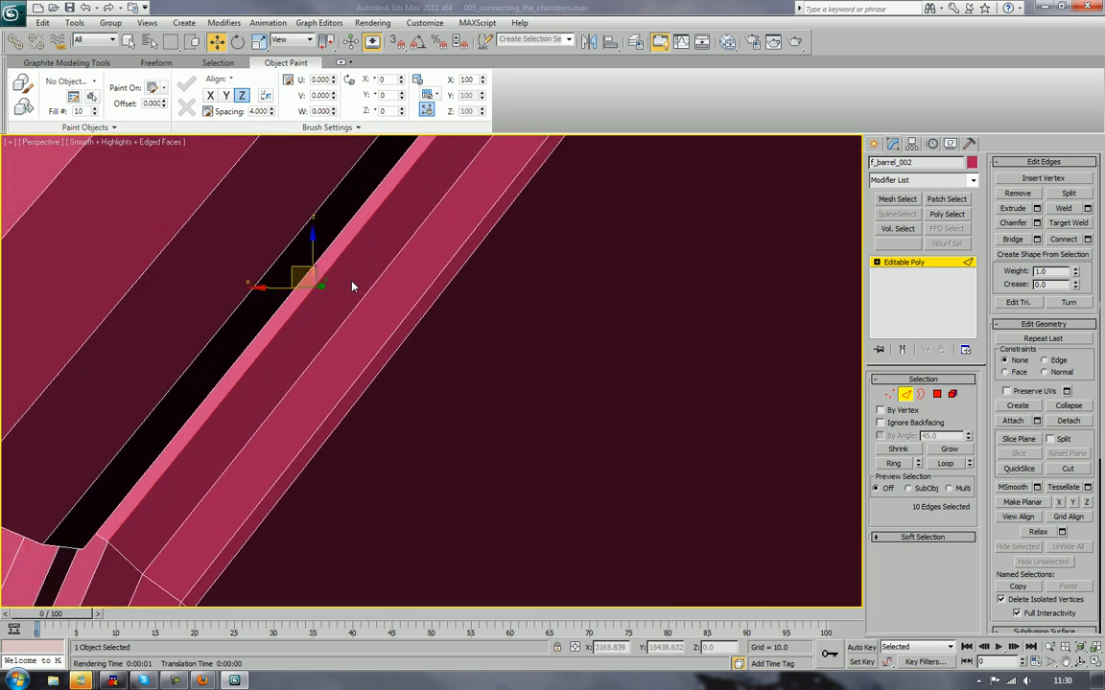
scroll(353, 283, "down", 2)
key("ctrl+z")
key("ctrl+z")
key("ctrl+z")
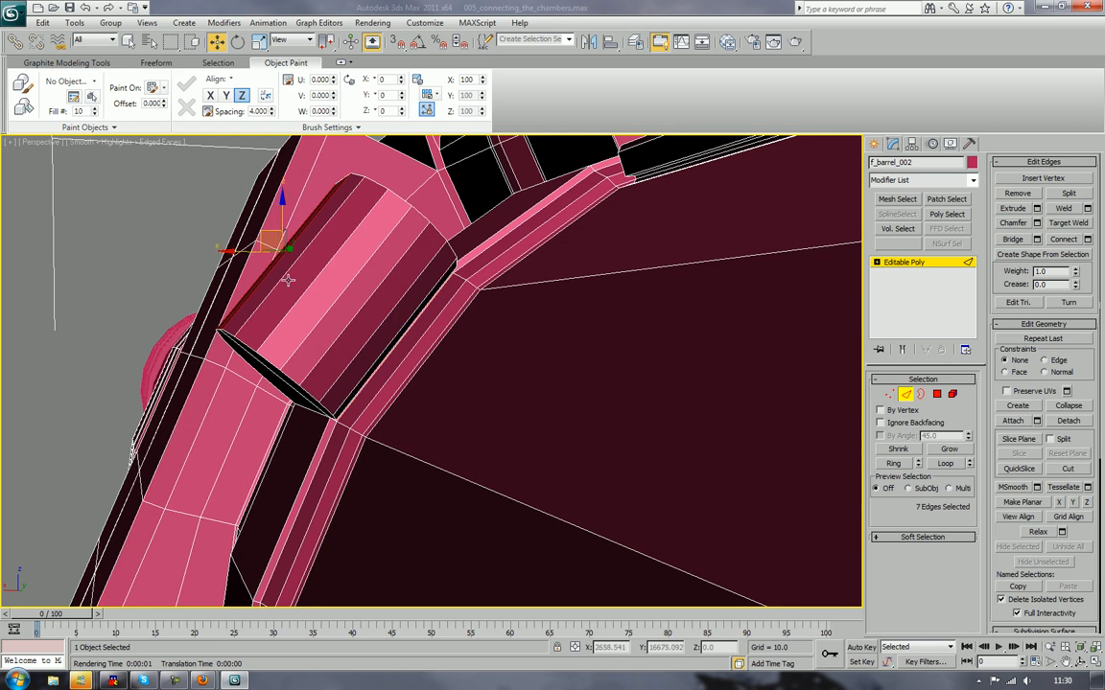
Step: Add the remaining lengthwise edges of the block to the selection and connect them all with one crosswise edge line
left_click(284, 280, "ctrl")
left_click(297, 307, "ctrl")
left_click(318, 361, "ctrl")
left_click(318, 357, "ctrl")
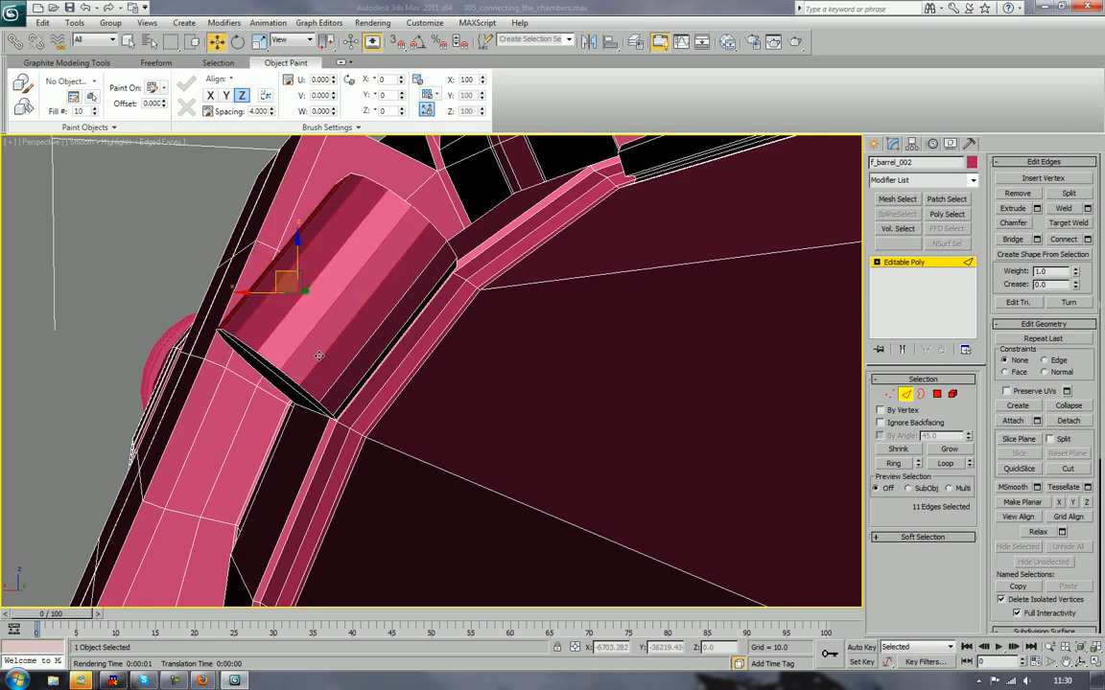
left_click(333, 384, "ctrl")
middle_click_drag(345, 387, 324, 381, "alt")
left_click(318, 385, "ctrl")
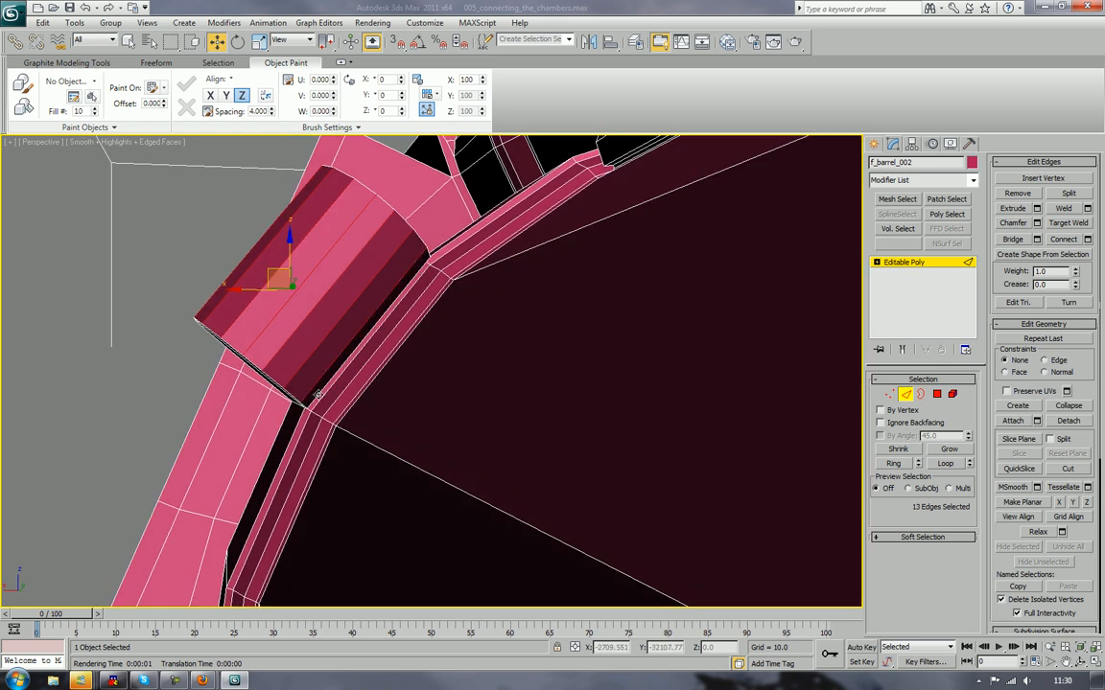
left_click(330, 387, "ctrl")
middle_click_drag(353, 364, 439, 392, "alt")
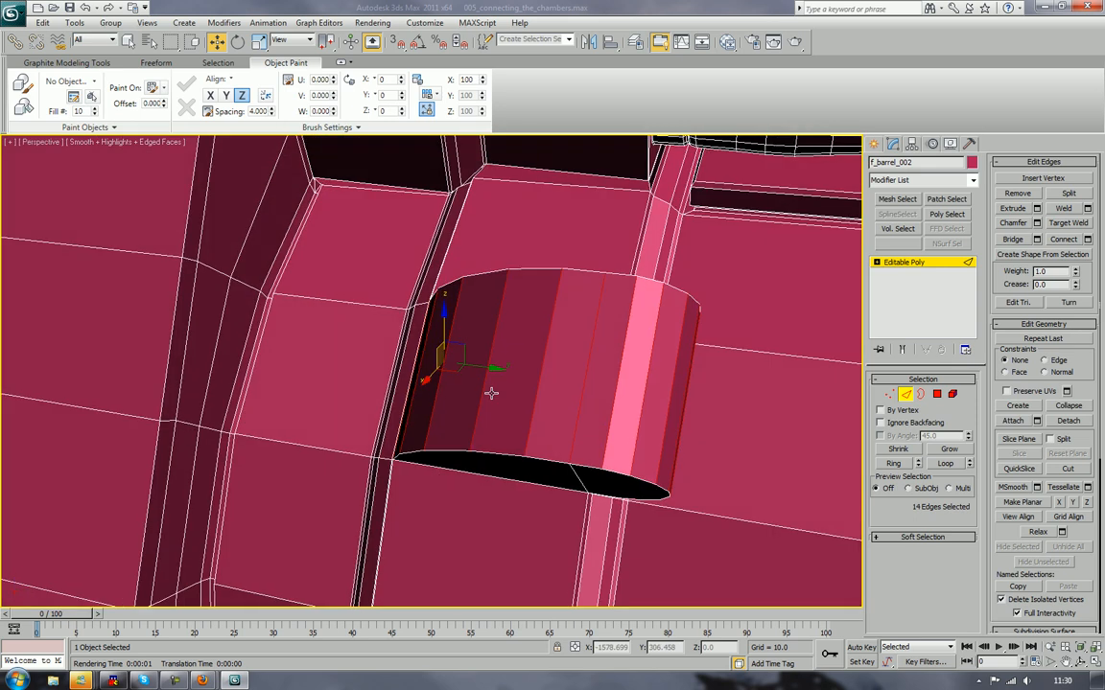
left_click(1062, 240)
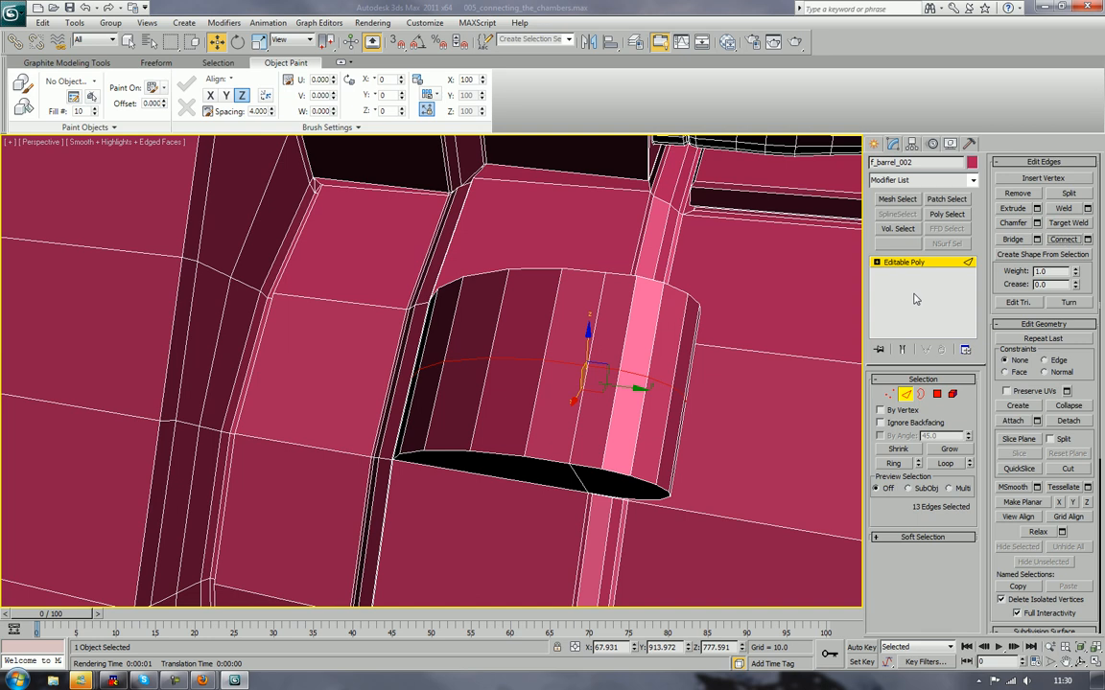
middle_click_drag(777, 305, 792, 333, "alt")
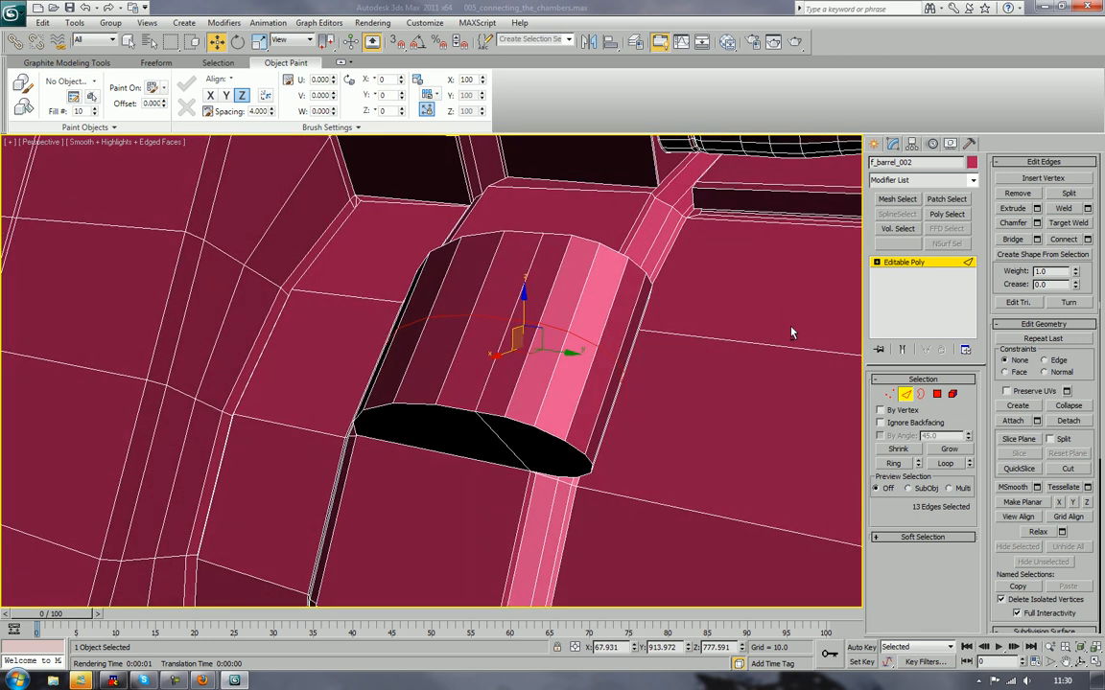
Step: Delete the block's lower end face and the middle polygons of its lower half
left_click(937, 395)
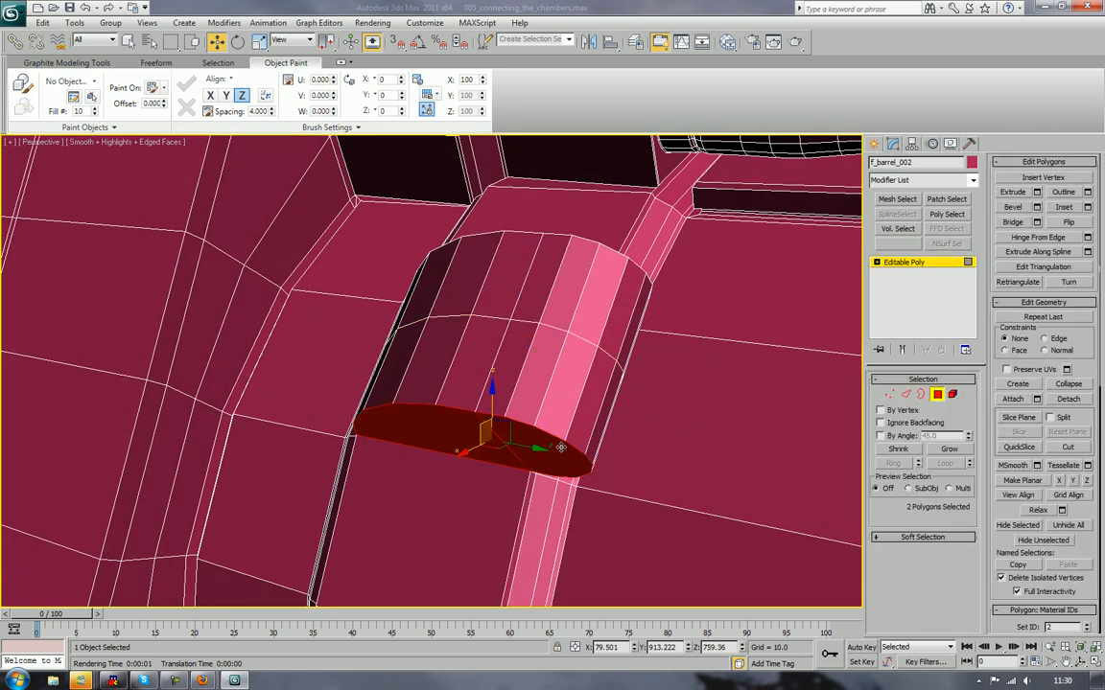
key("Delete")
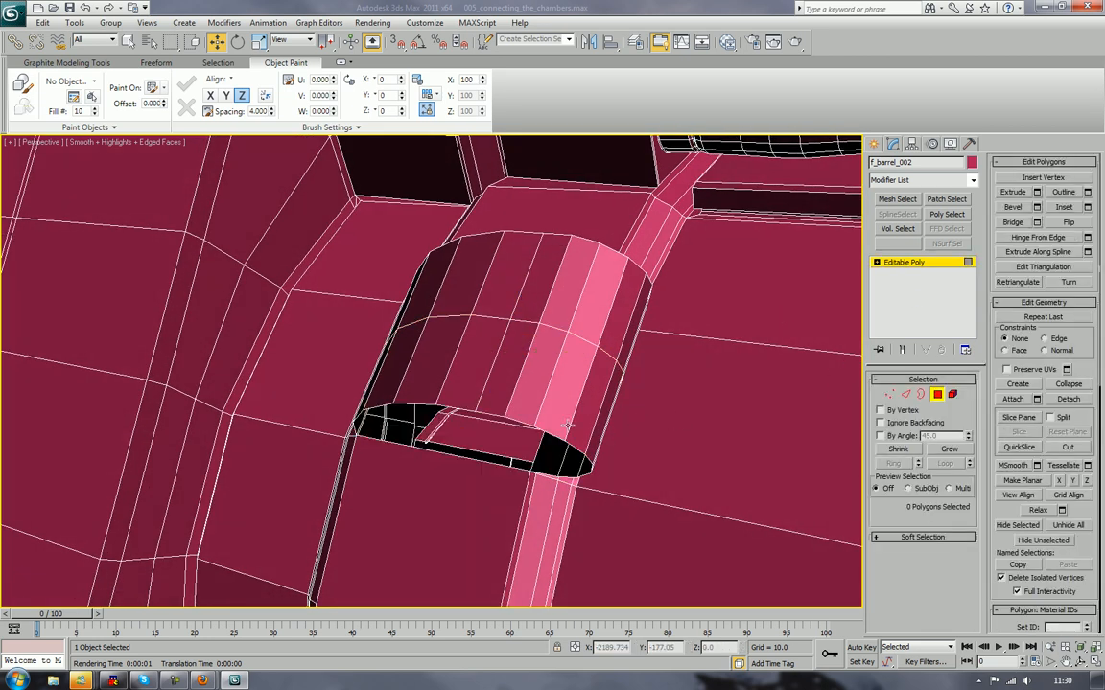
left_click(540, 384)
key("Delete")
key("Delete")
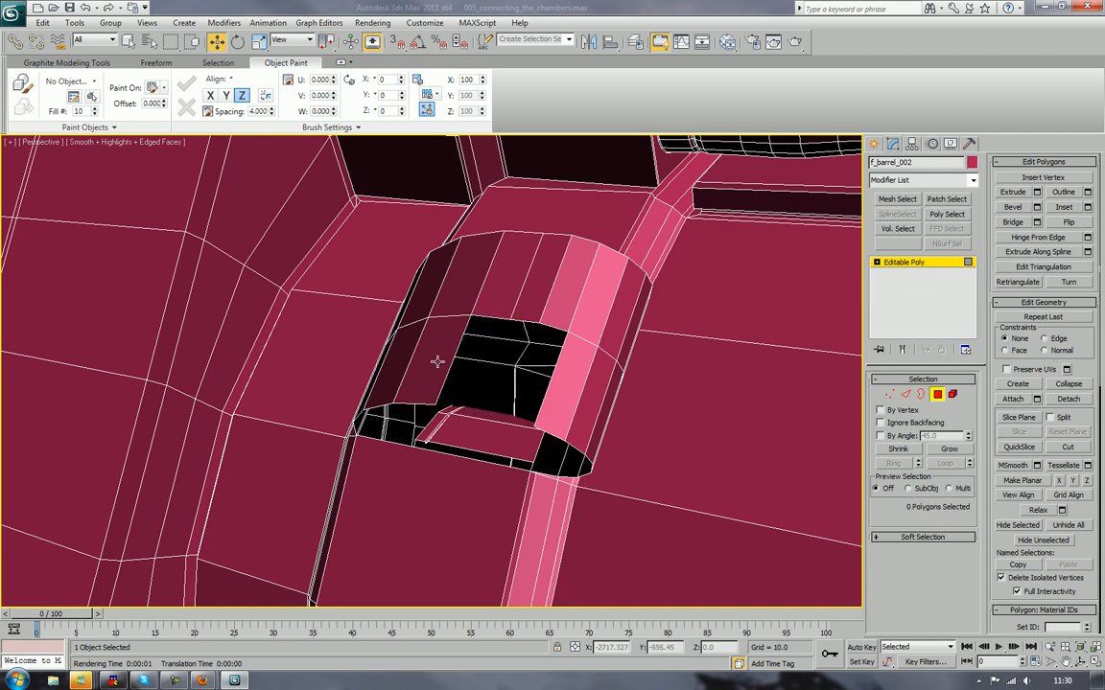
Step: Delete the polygons of the block's lower half on the side next to the collar
left_click(403, 331)
key("Delete")
left_click(376, 369)
key("Delete")
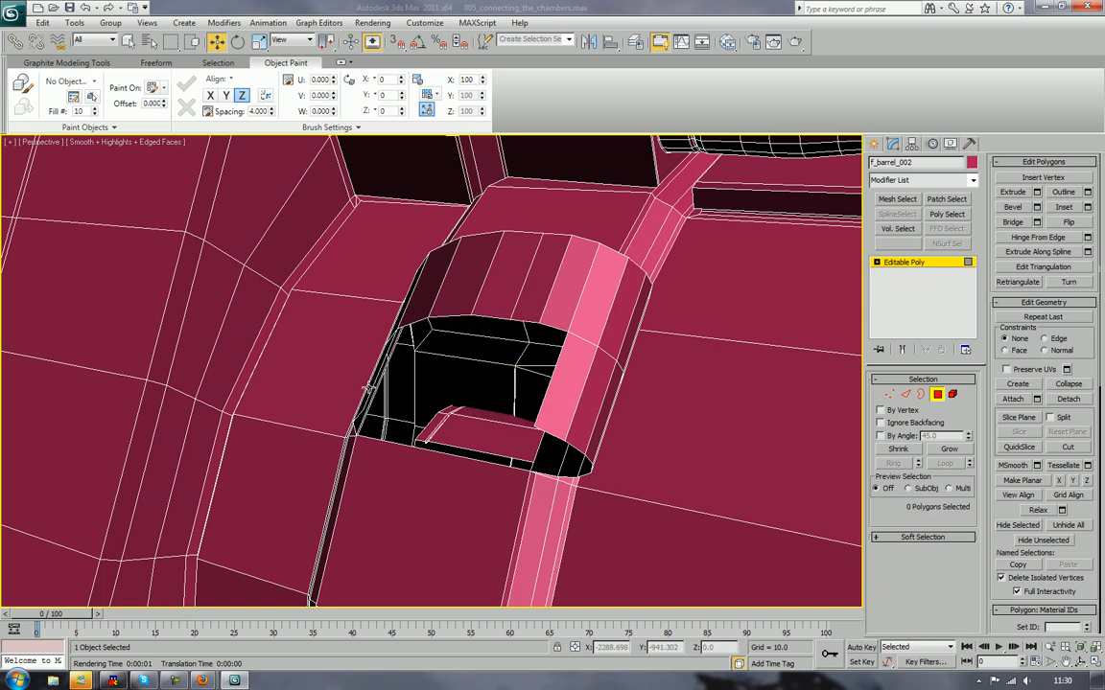
middle_click_drag(368, 388, 446, 369, "alt")
left_click(495, 388)
key("Delete")
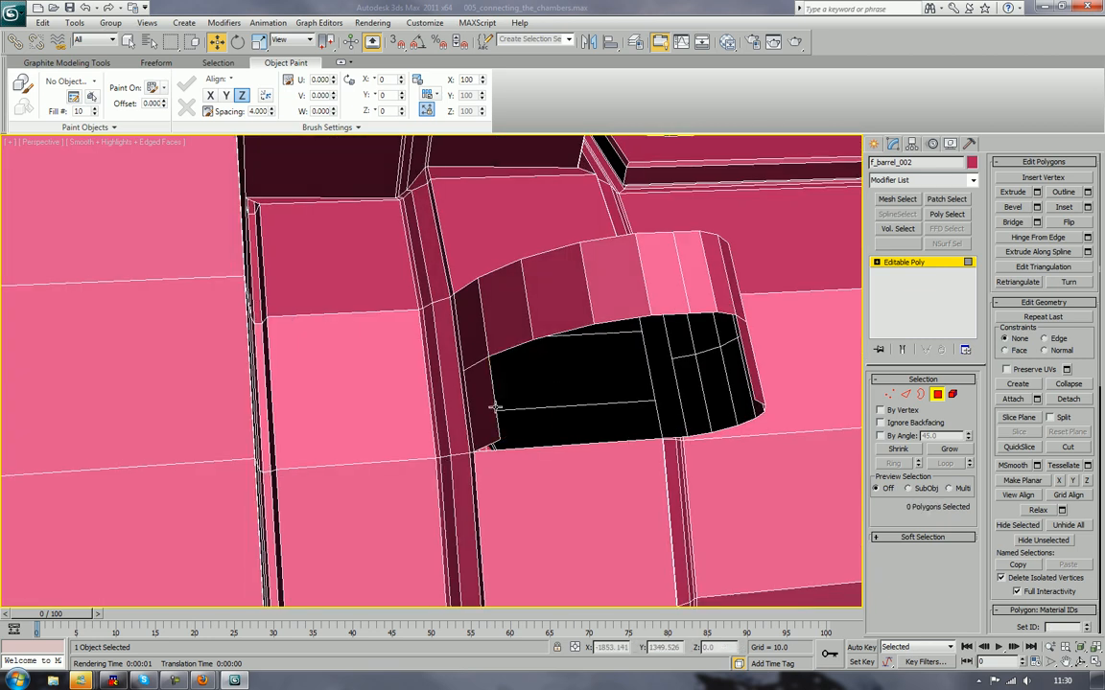
left_click(487, 404)
key("Delete")
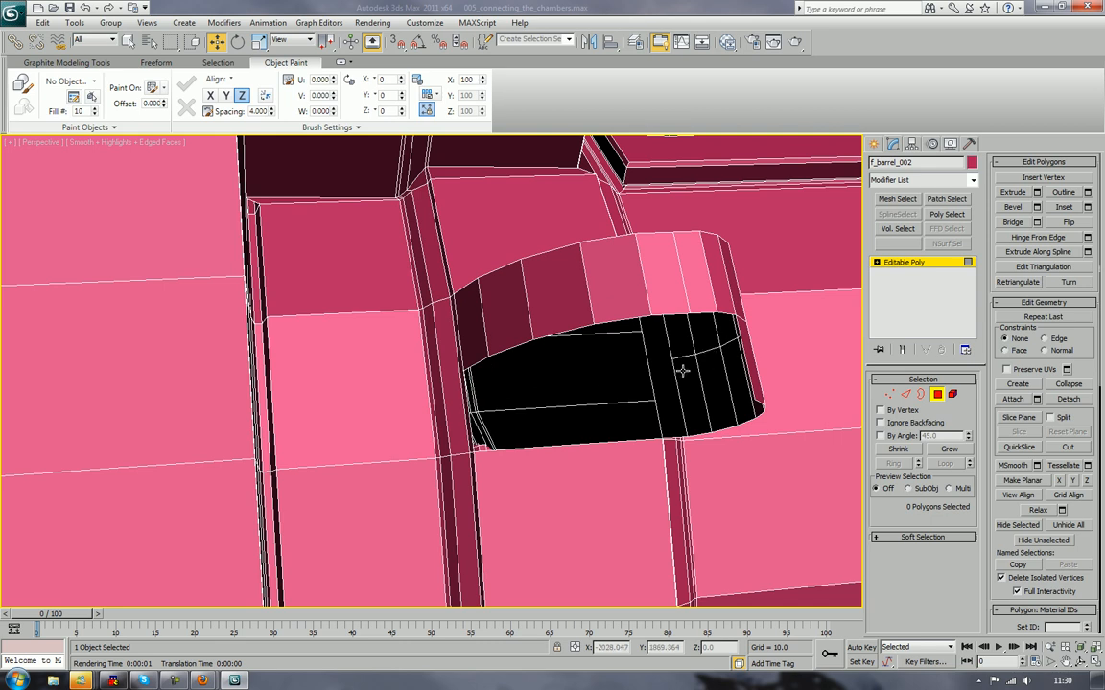
Step: Delete the remaining polygons of the block's lower half on the side over the raised ring
middle_click_drag(682, 370, 606, 349, "alt")
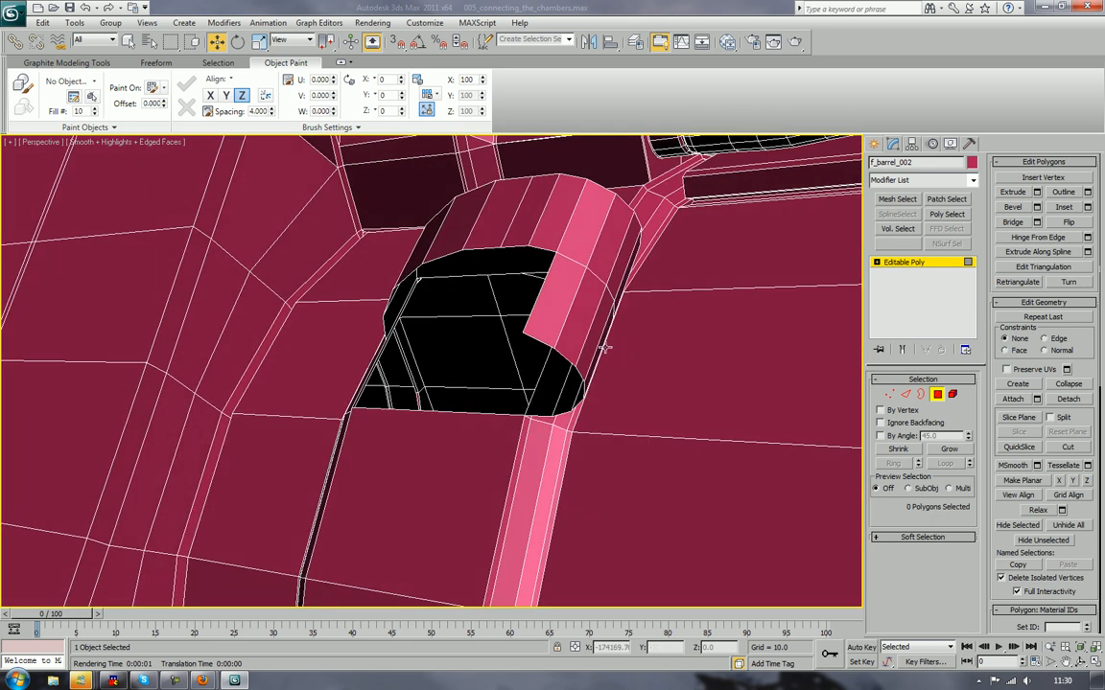
left_click(543, 312)
key("Delete")
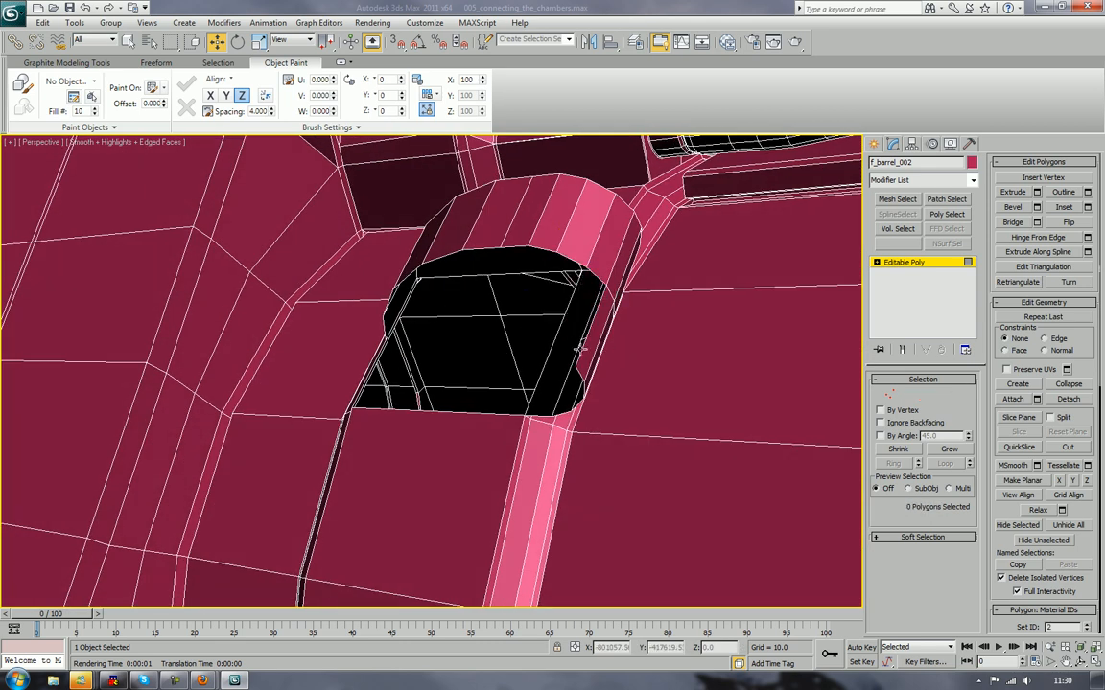
left_click(595, 326)
key("Delete")
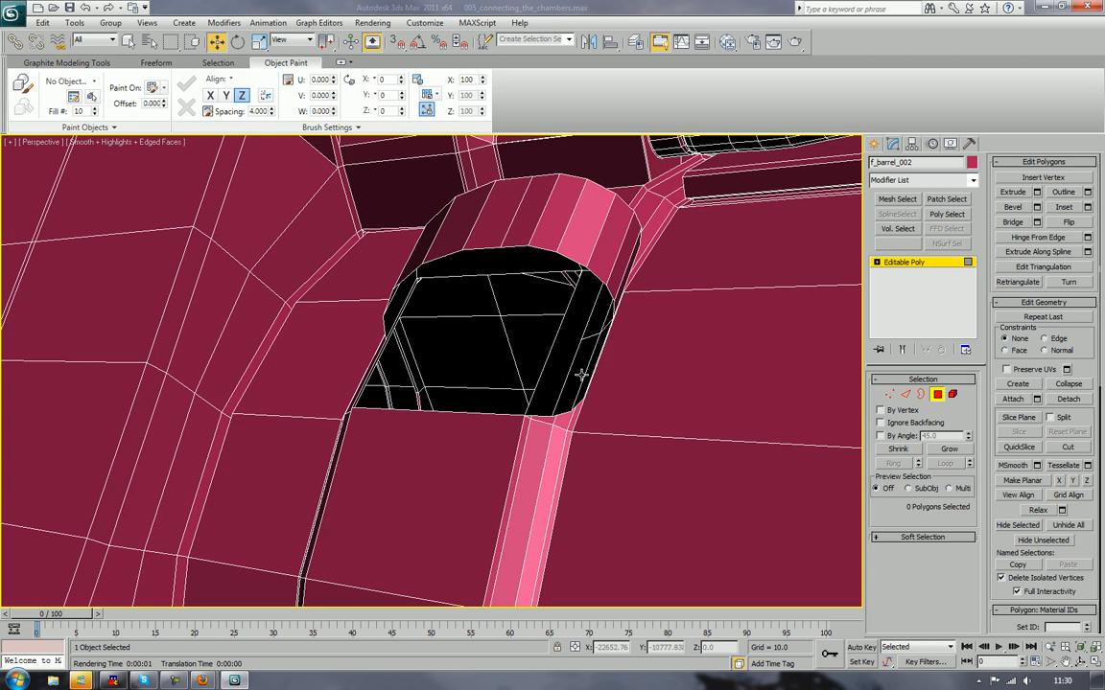
key("ctrl+z")
key("ctrl+z")
key("ctrl+z")
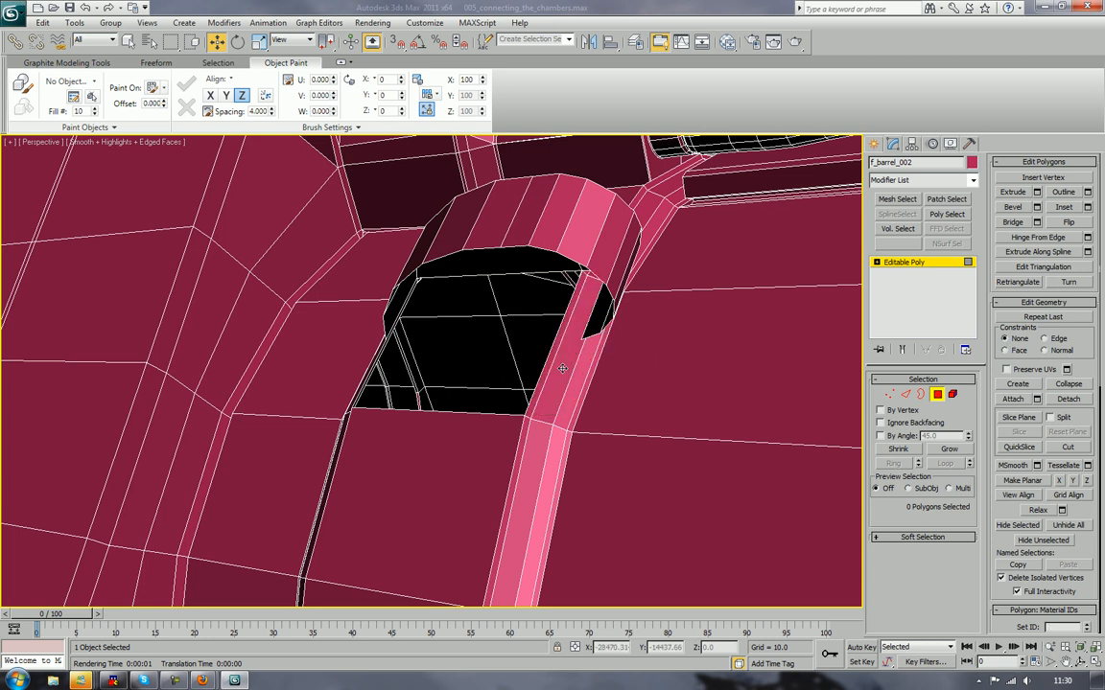
middle_click_drag(560, 367, 624, 368, "alt")
key("ctrl+z")
key("ctrl+z")
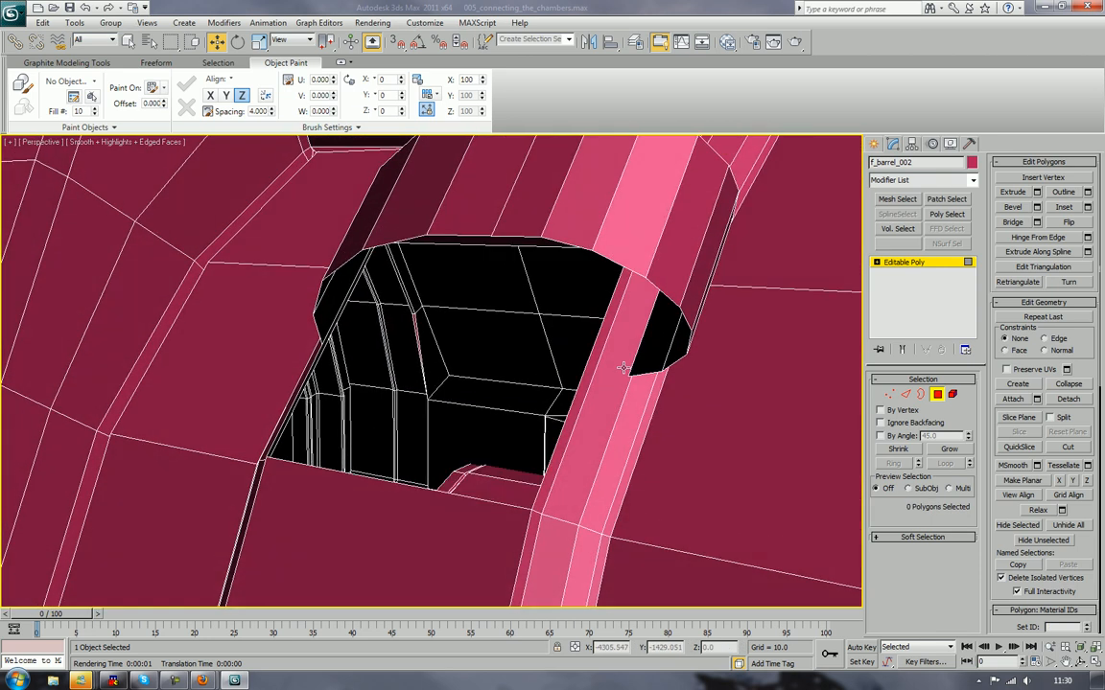
Step: Connect the two lengthwise edges of the raised ring's narrow strip beside the opening with a new edge
left_click(905, 395)
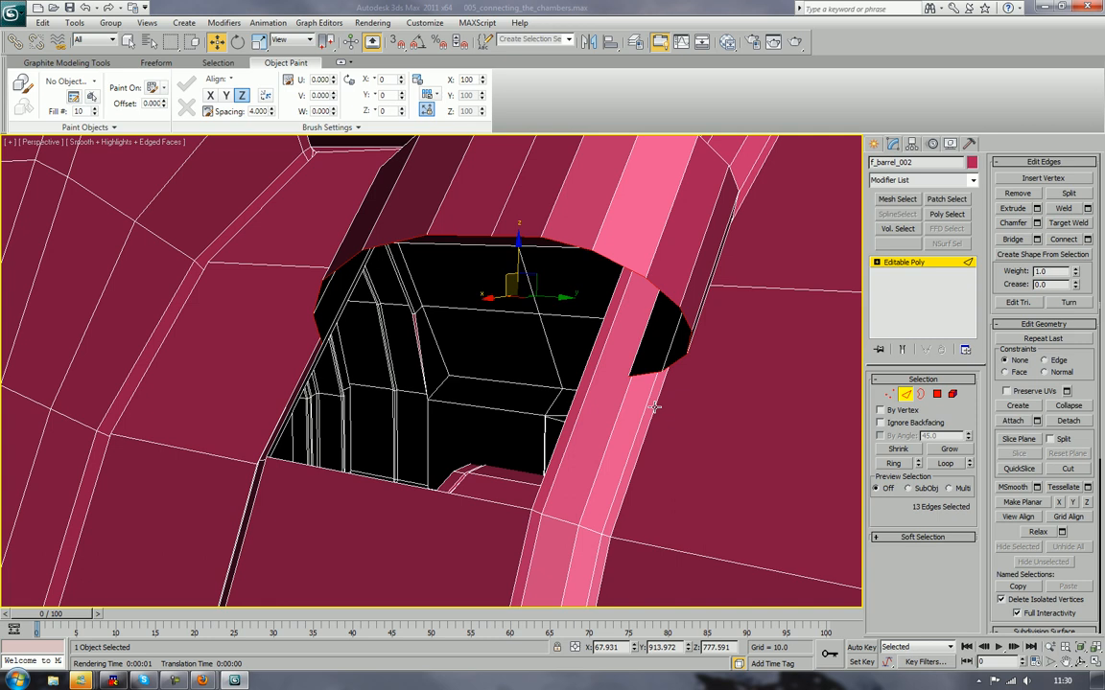
left_click(585, 391)
left_click(569, 382, "ctrl")
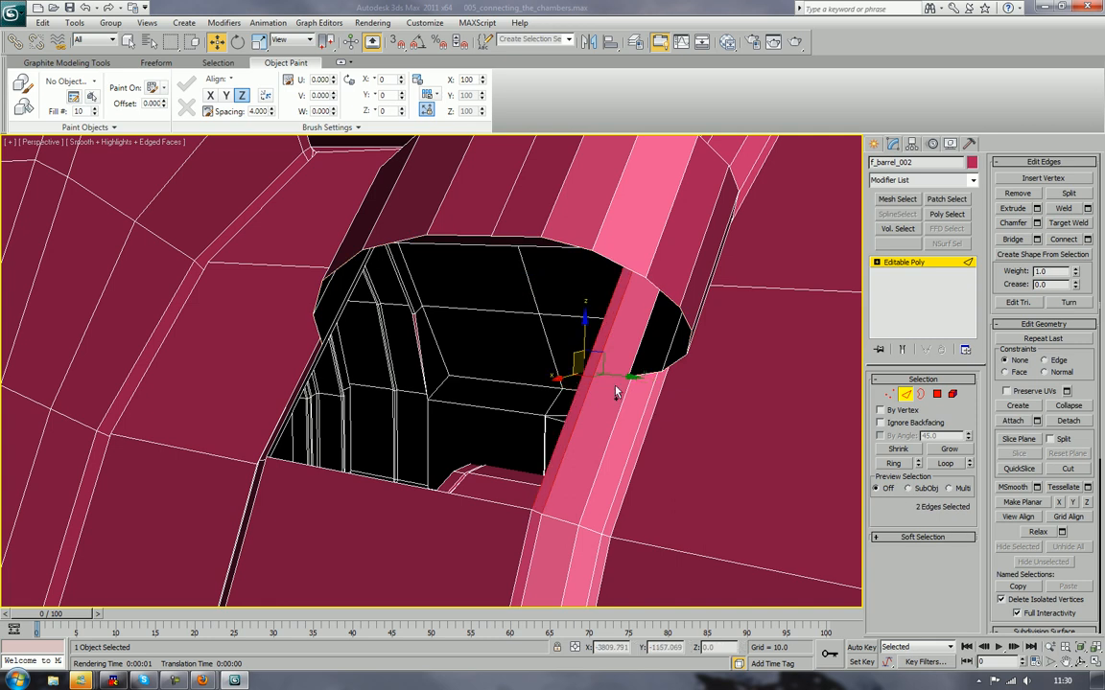
left_click(1063, 239)
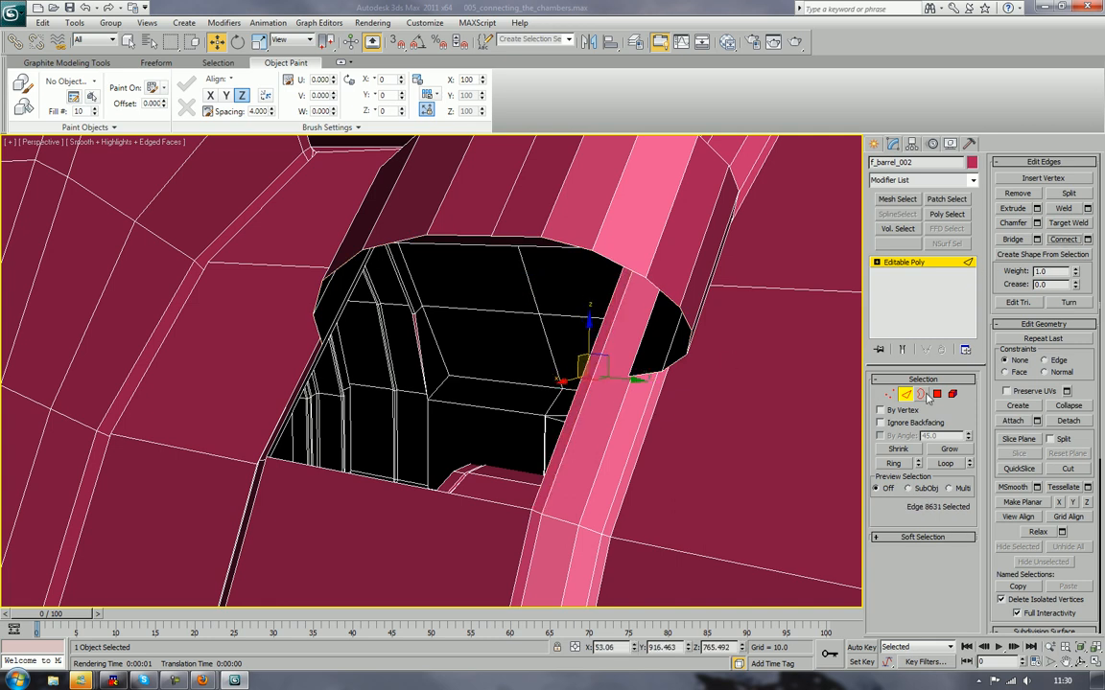
Step: Bridge the two open edges on either side of the raised ring's strip inside the opening
left_click(606, 306)
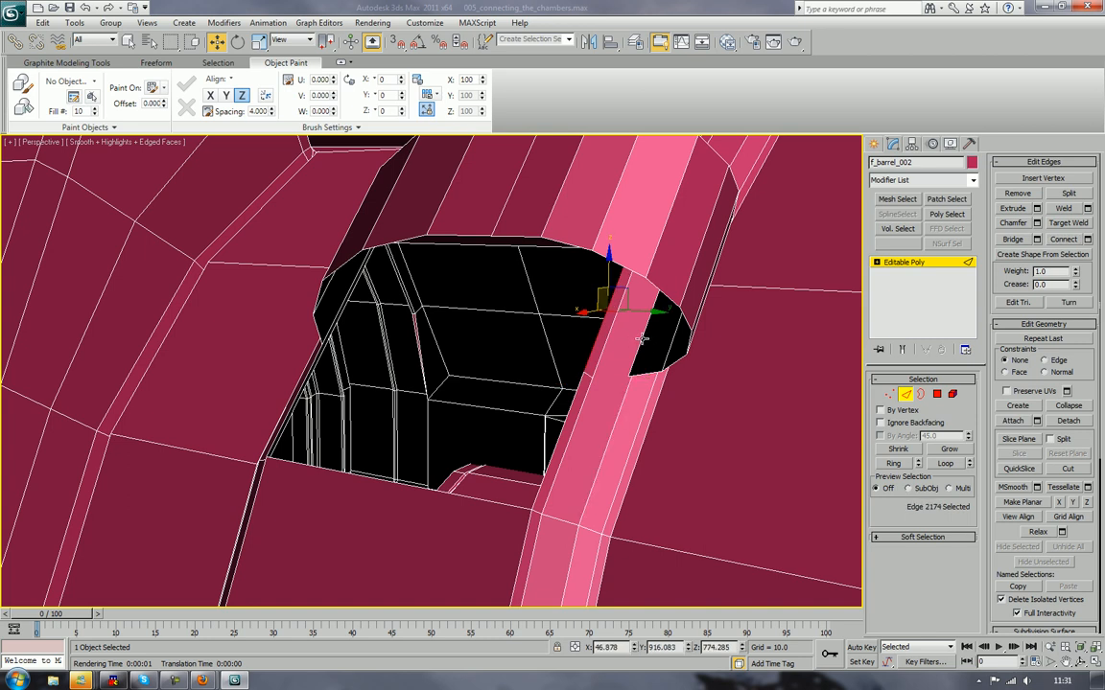
left_click(641, 338, "ctrl")
left_click(1013, 240)
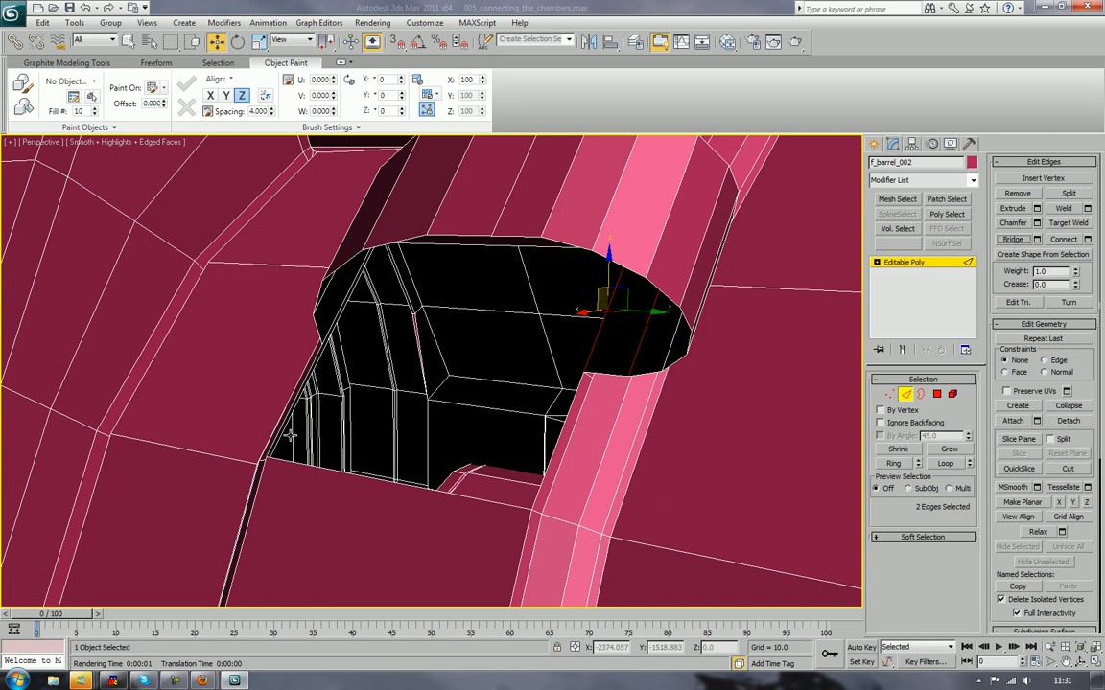
Step: Bridge the open edge on the collar side to the open edge on the raised ring's side across the opening
middle_click_drag(255, 379, 401, 422, "alt")
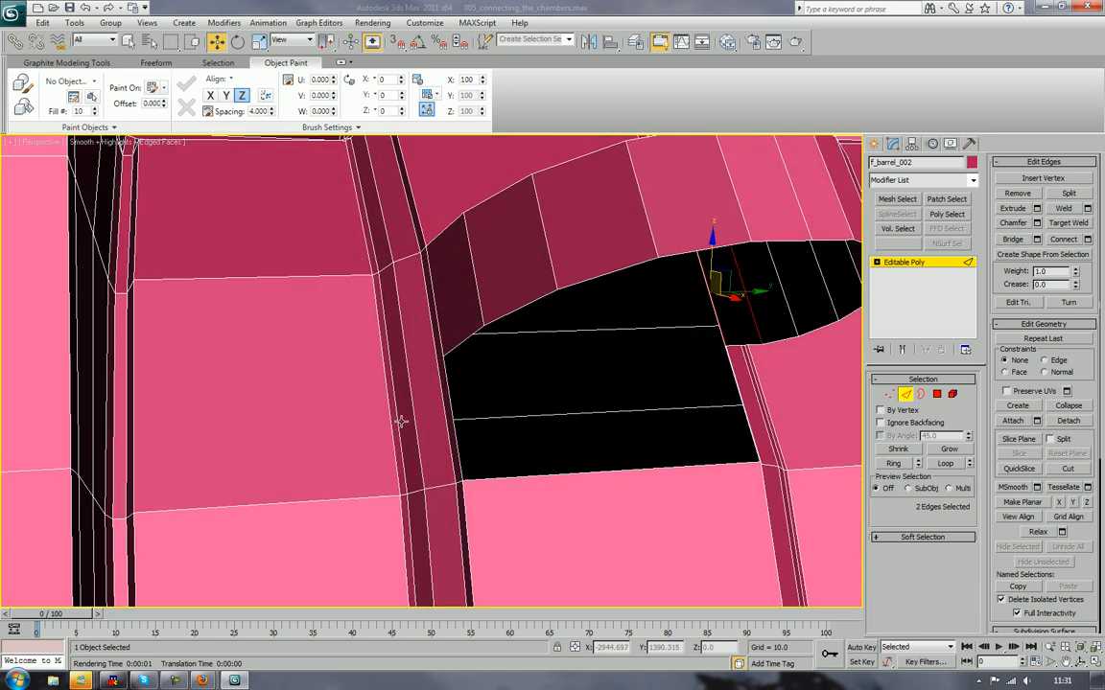
left_click(449, 409)
middle_click_drag(493, 415, 535, 400, "alt")
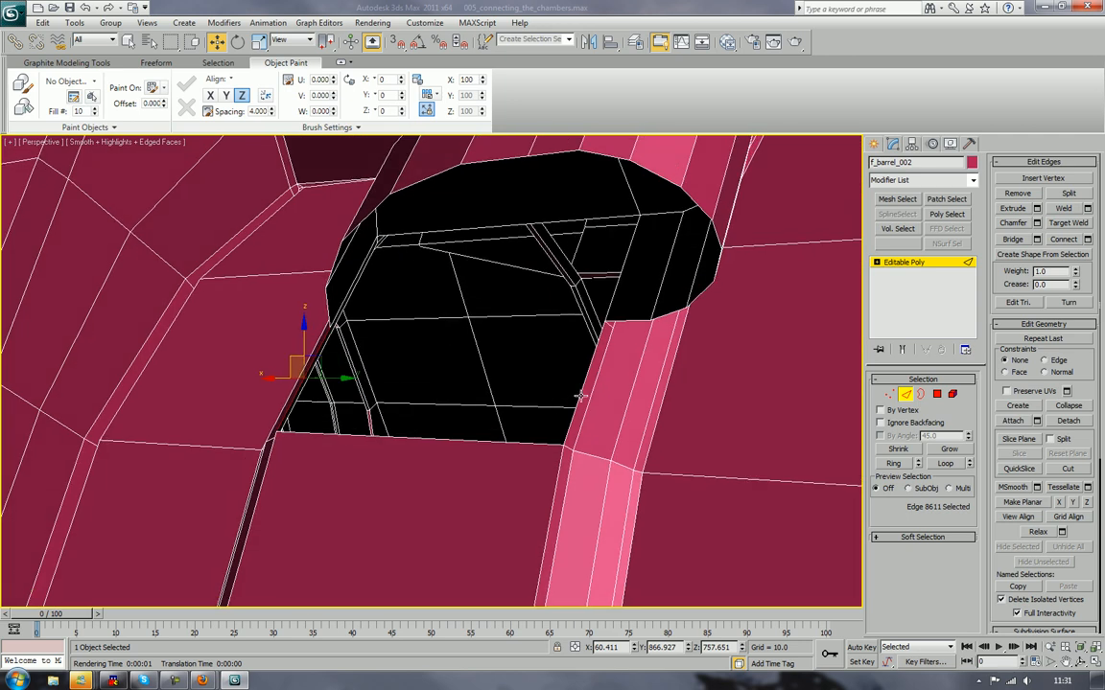
left_click(581, 396)
left_click(1027, 243)
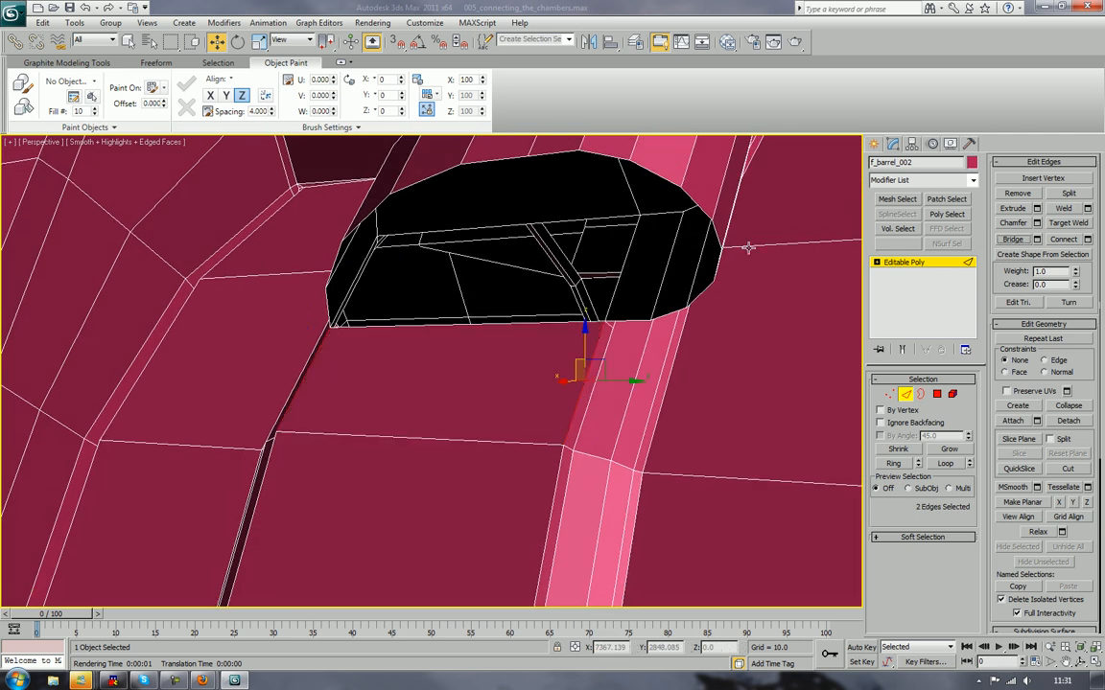
Step: Cap the open border at the end of the rounded block
middle_click_drag(747, 247, 718, 308, "alt")
left_click(921, 394)
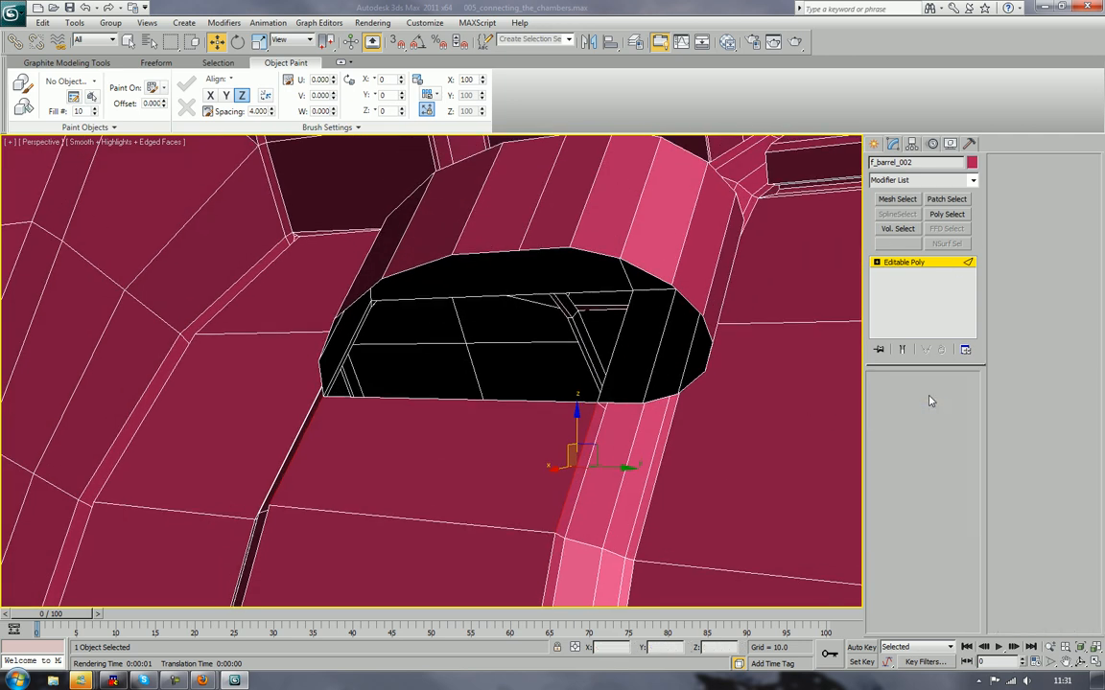
left_click(561, 400)
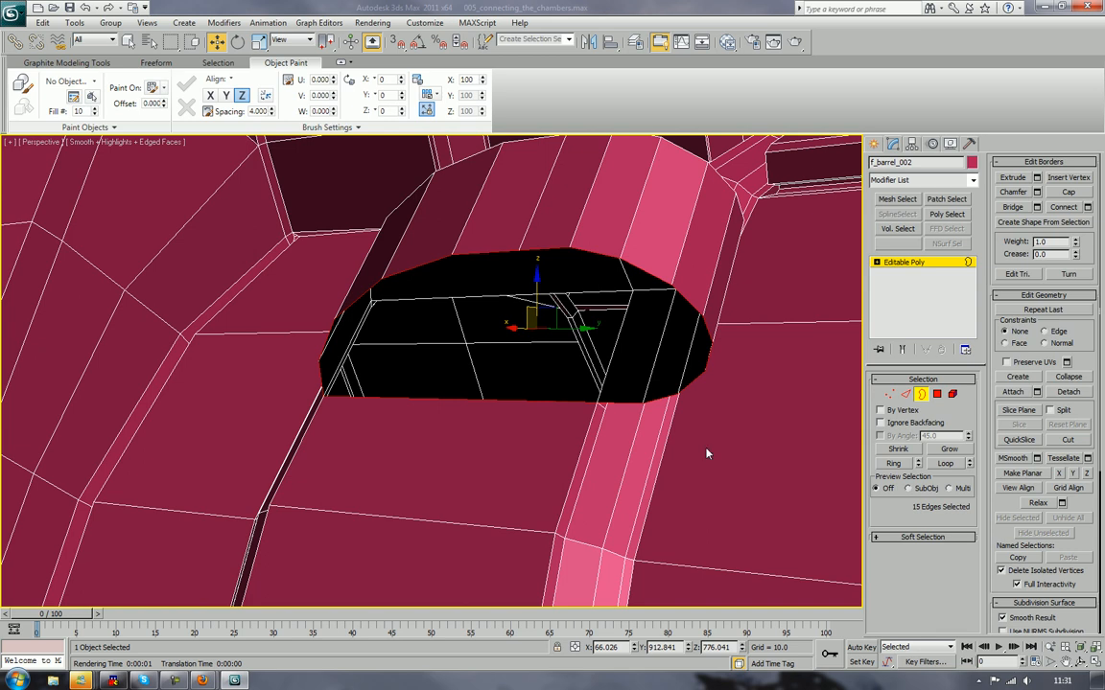
left_click(1067, 192)
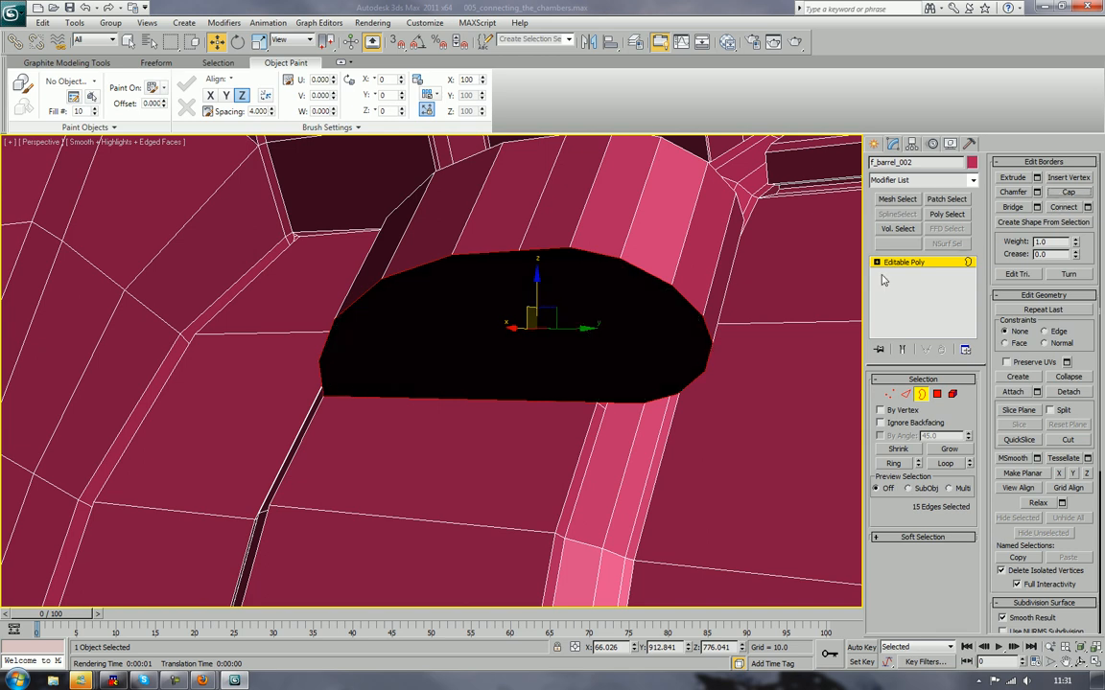
Step: Bevel both flat end faces of the rounded block slightly inward, including the two-polygon face and the newly capped one
middle_click_drag(748, 312, 716, 366, "alt")
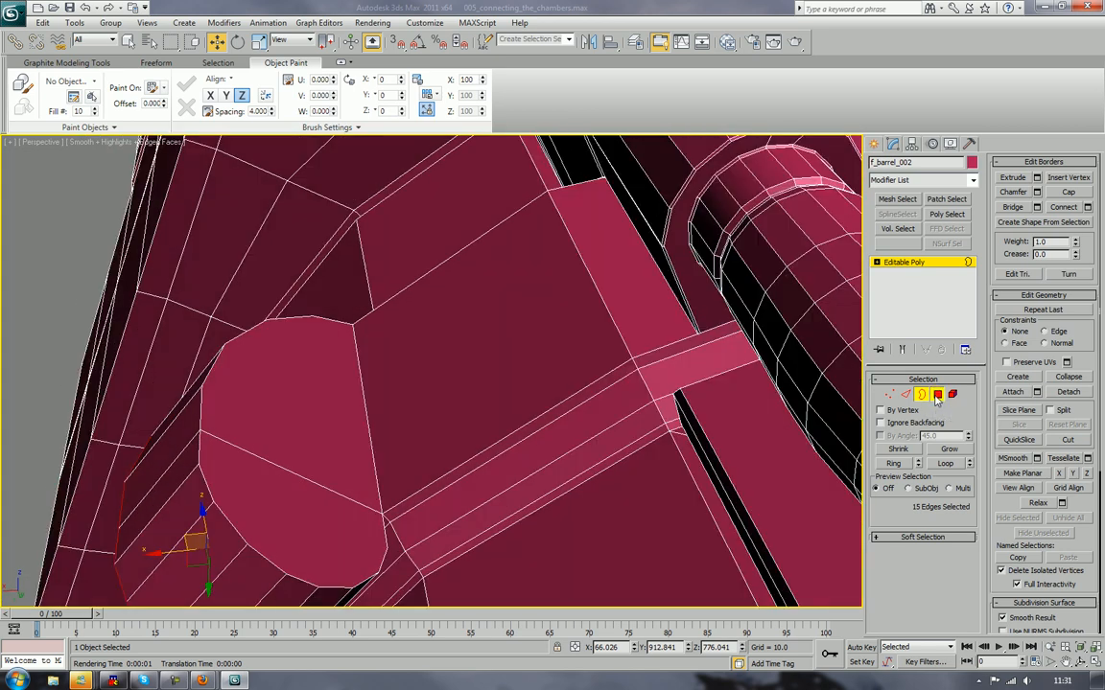
left_click(937, 396)
left_click(359, 389)
left_click(331, 499, "ctrl")
middle_click_drag(264, 490, 355, 456, "alt")
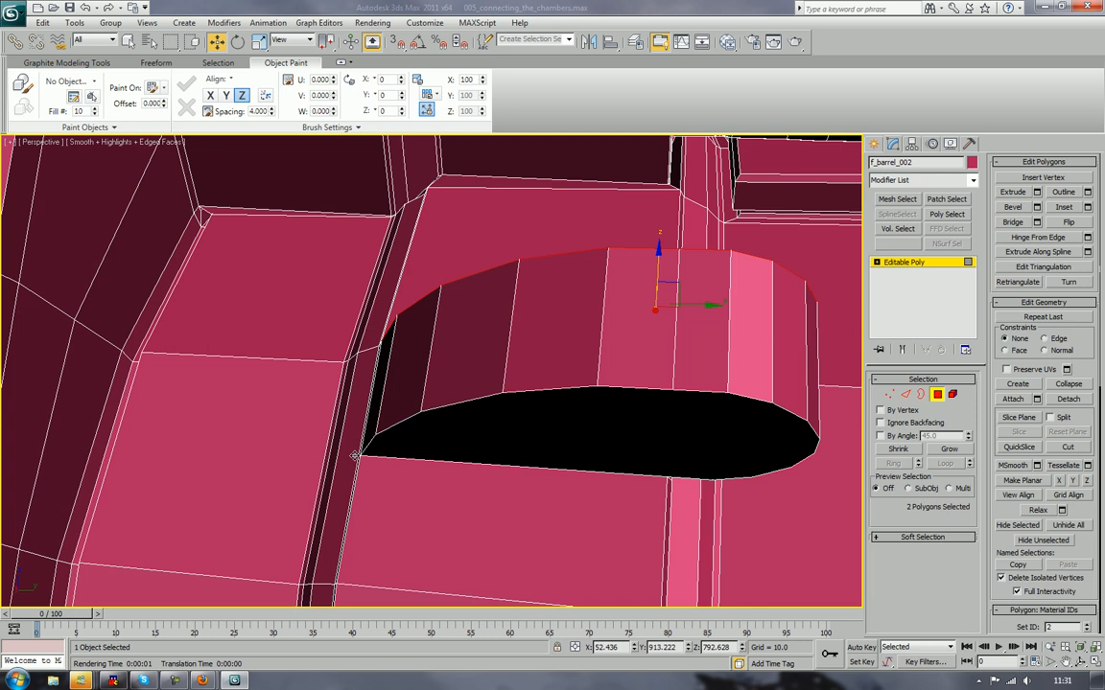
left_click(436, 446, "ctrl")
middle_click_drag(436, 446, 589, 360, "alt")
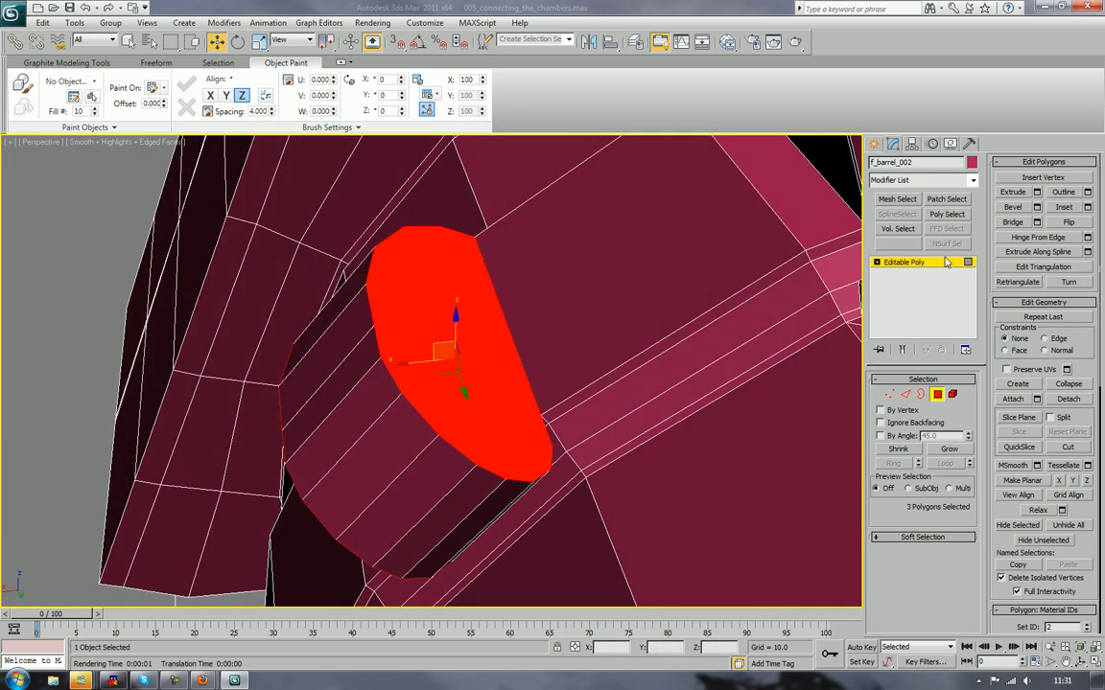
left_click(1019, 207)
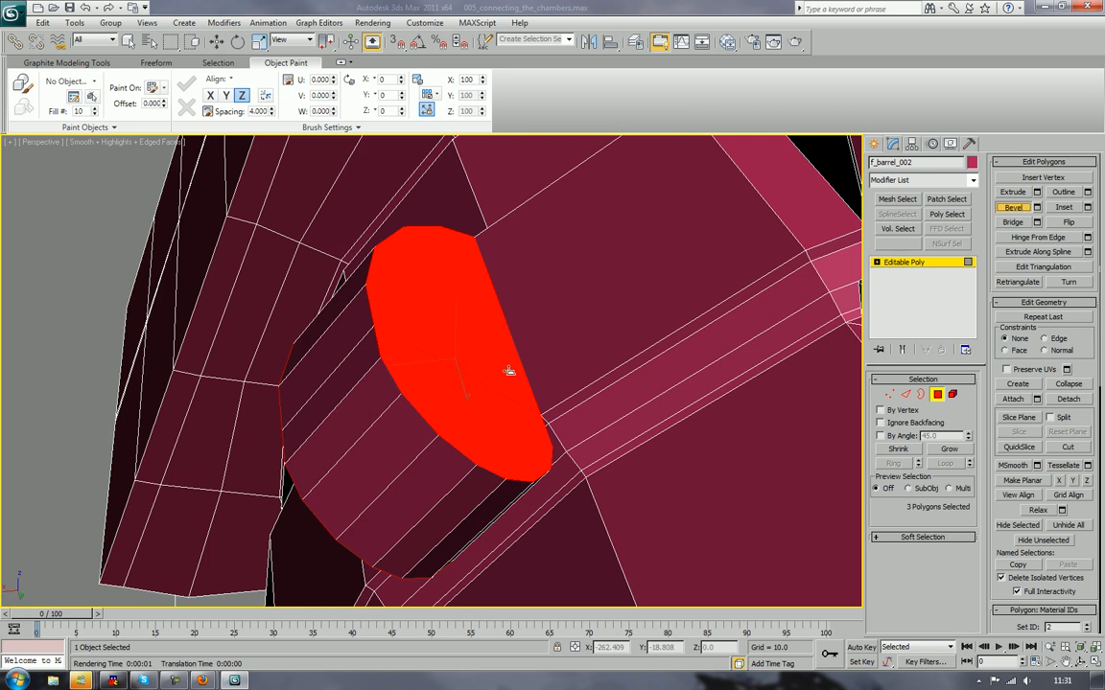
left_click_drag(443, 366, 443, 362)
left_click(442, 367)
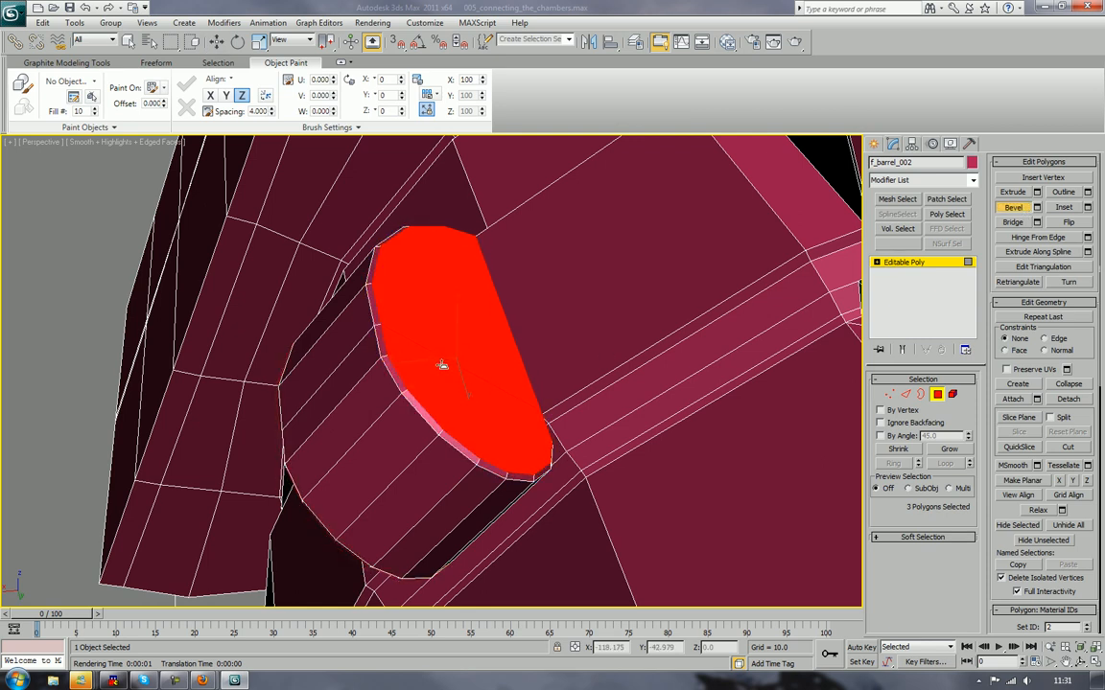
left_click(570, 281)
scroll(570, 281, "down", 3)
middle_click_drag(571, 281, 655, 266, "alt")
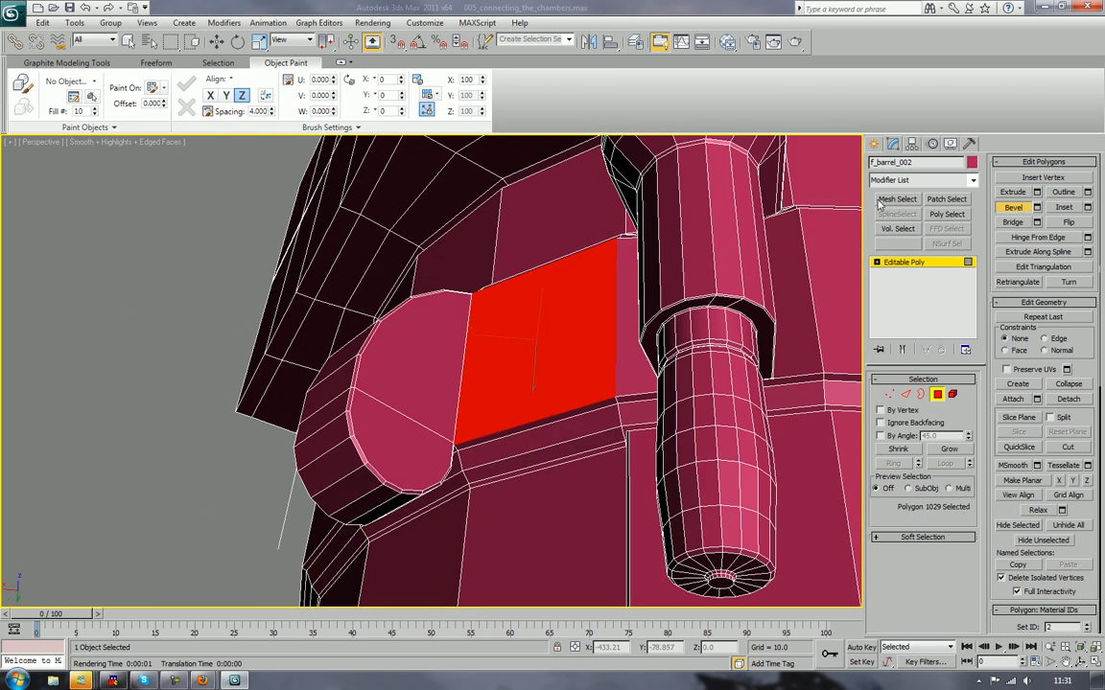
key("w")
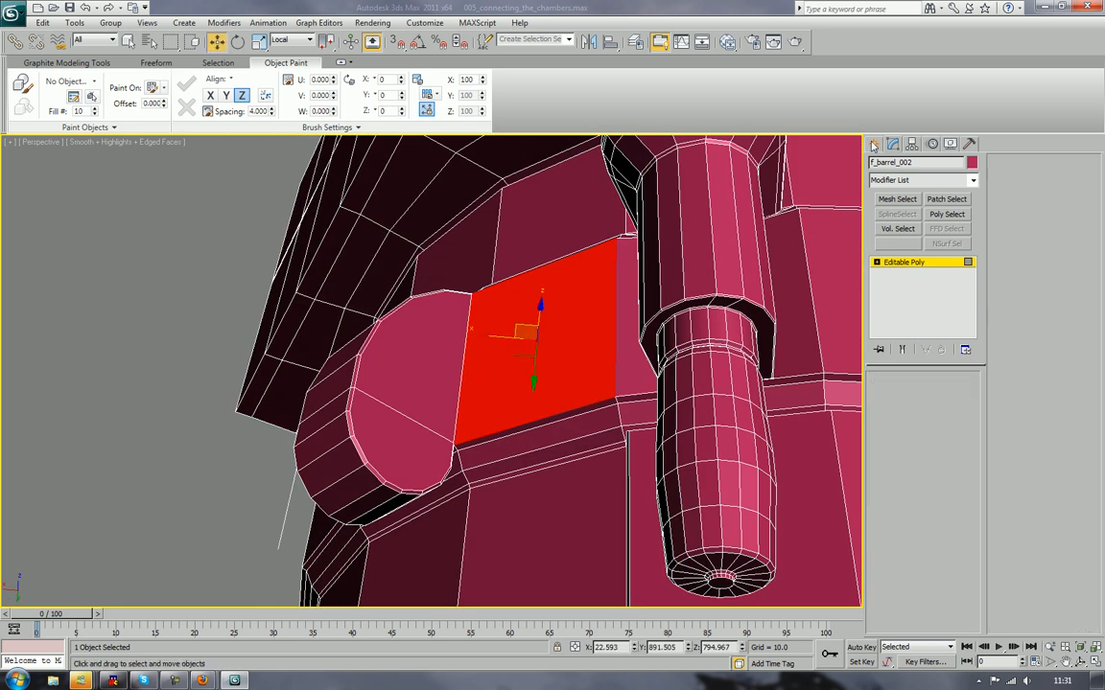
Step: Create a short 18-sided cylinder with a radius of about 17.7 on the block's end face, using AutoGrid
left_click(874, 143)
left_click(897, 183)
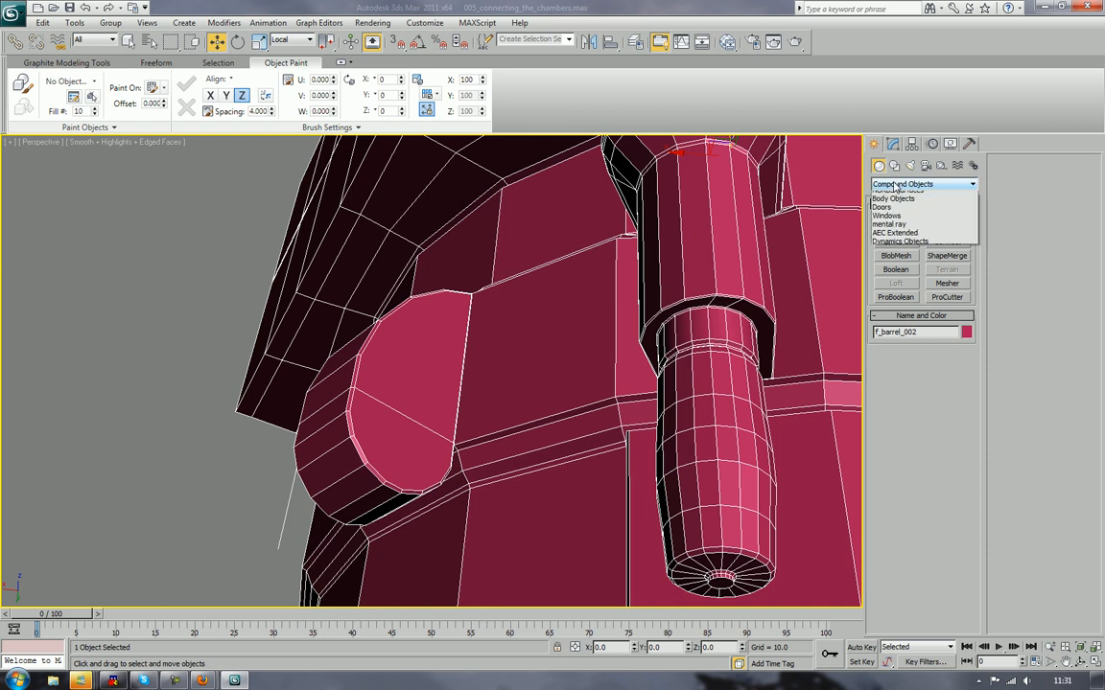
left_click(897, 192)
left_click(895, 257)
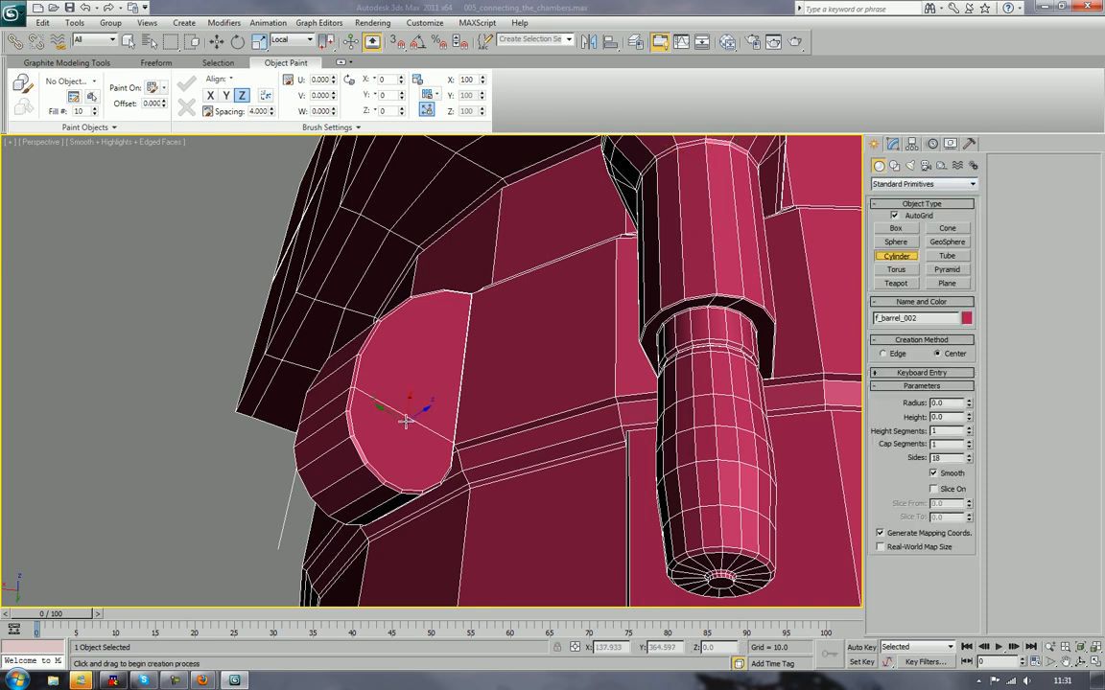
left_click_drag(407, 423, 395, 489)
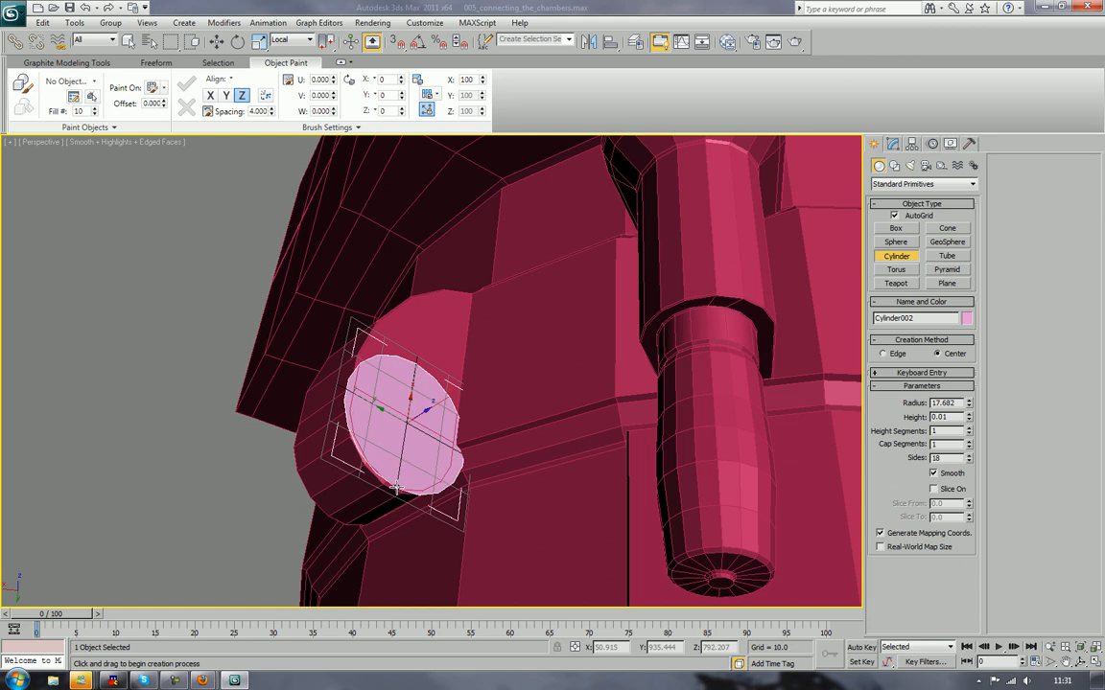
left_click(409, 449)
right_click(408, 448)
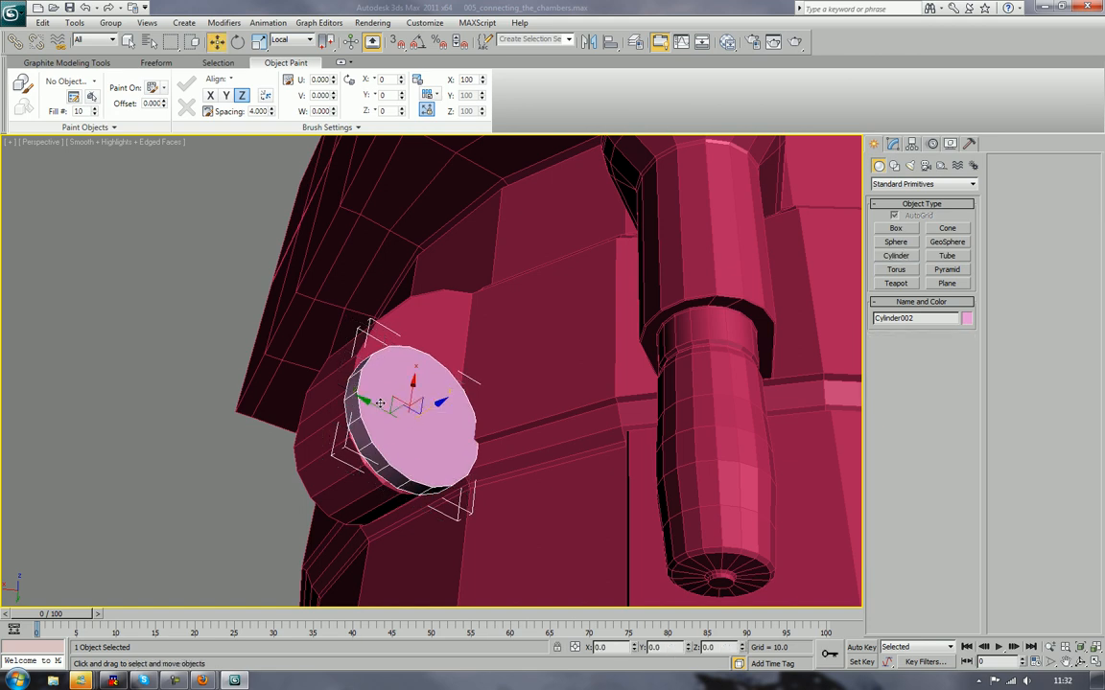
Step: Move the cylinder along its local Y and X axes to line it up with the block's rounded end
left_click_drag(376, 411, 364, 410)
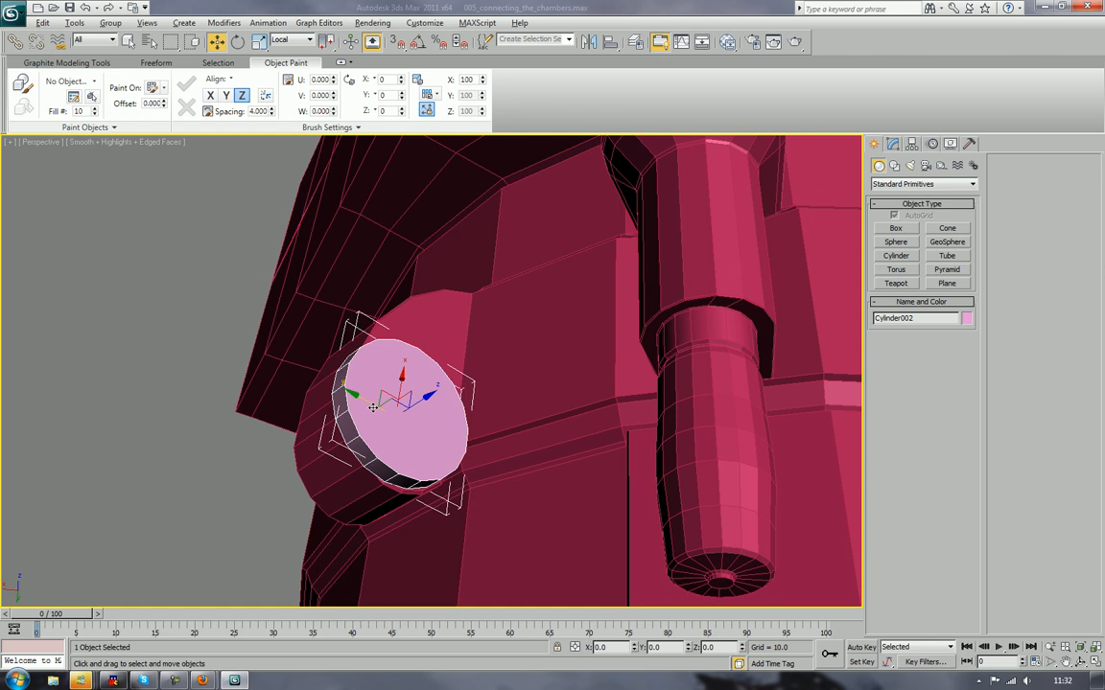
middle_click_drag(373, 407, 311, 336, "alt")
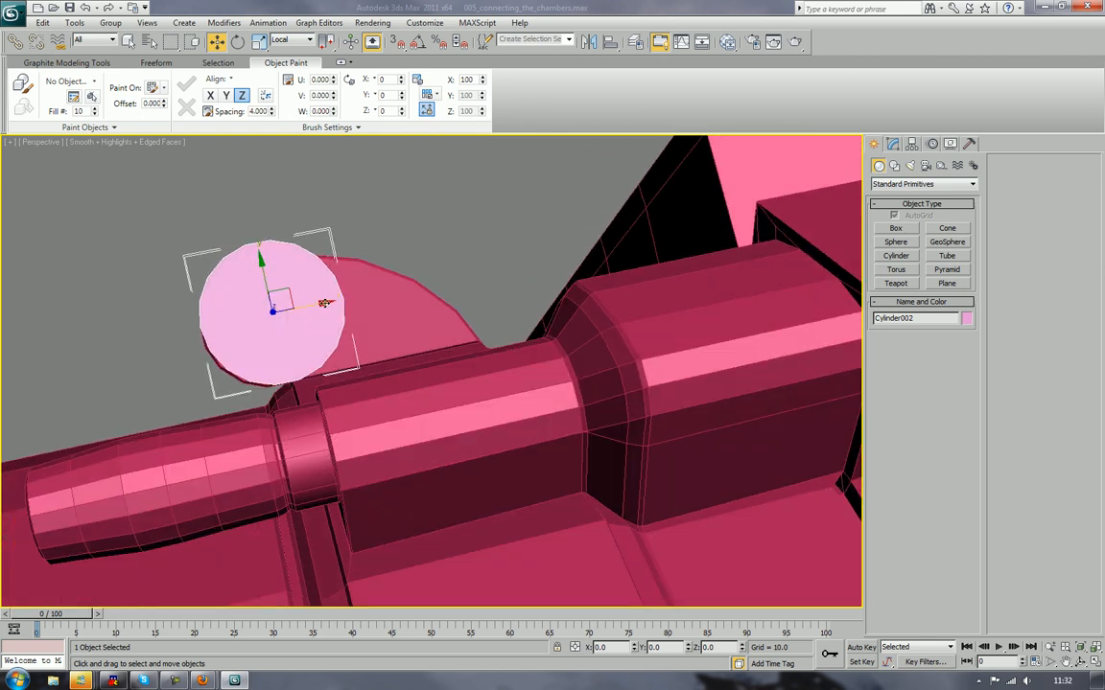
left_click_drag(325, 303, 319, 304)
middle_click_drag(278, 336, 309, 341, "alt")
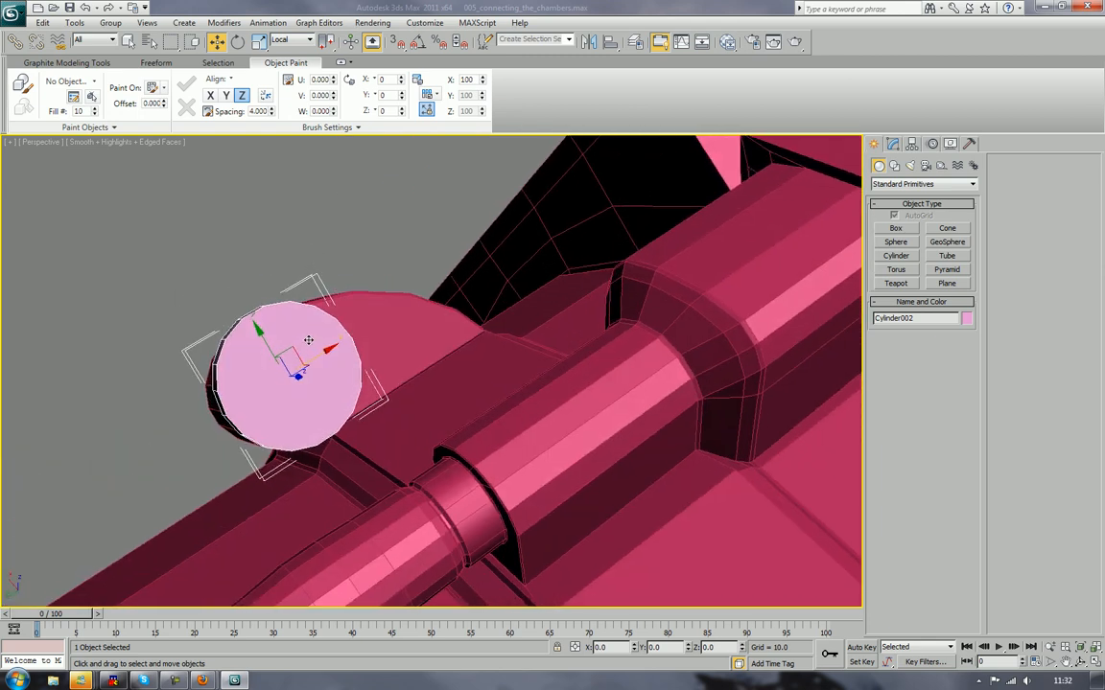
Step: Convert the cylinder to an Editable Poly
right_click(288, 326)
right_click(282, 393)
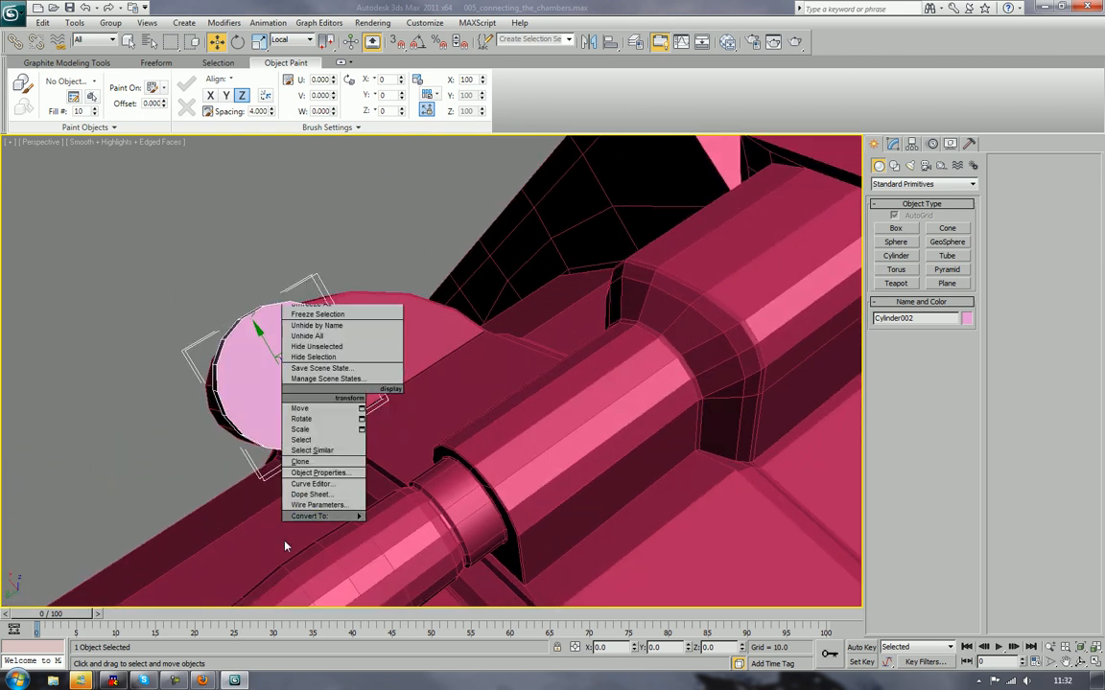
mouse_move(333, 517)
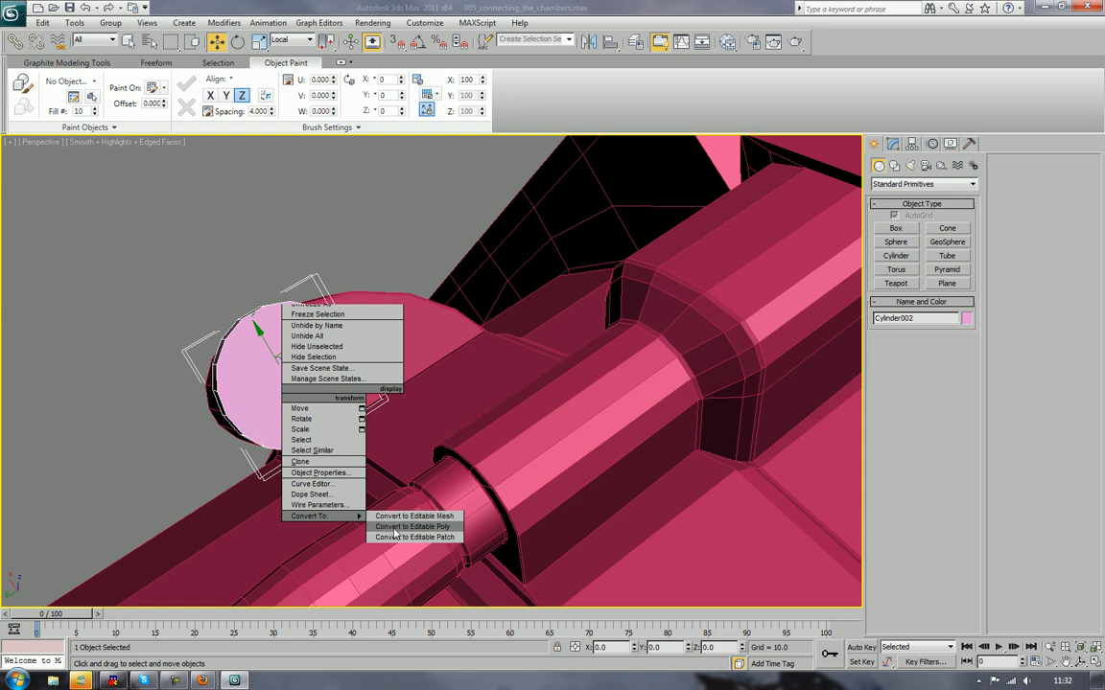
left_click(403, 529)
Step: Chamfer the rim edges around both cap polygons of the cylinder by a very small amount
middle_click_drag(336, 476, 379, 537, "alt")
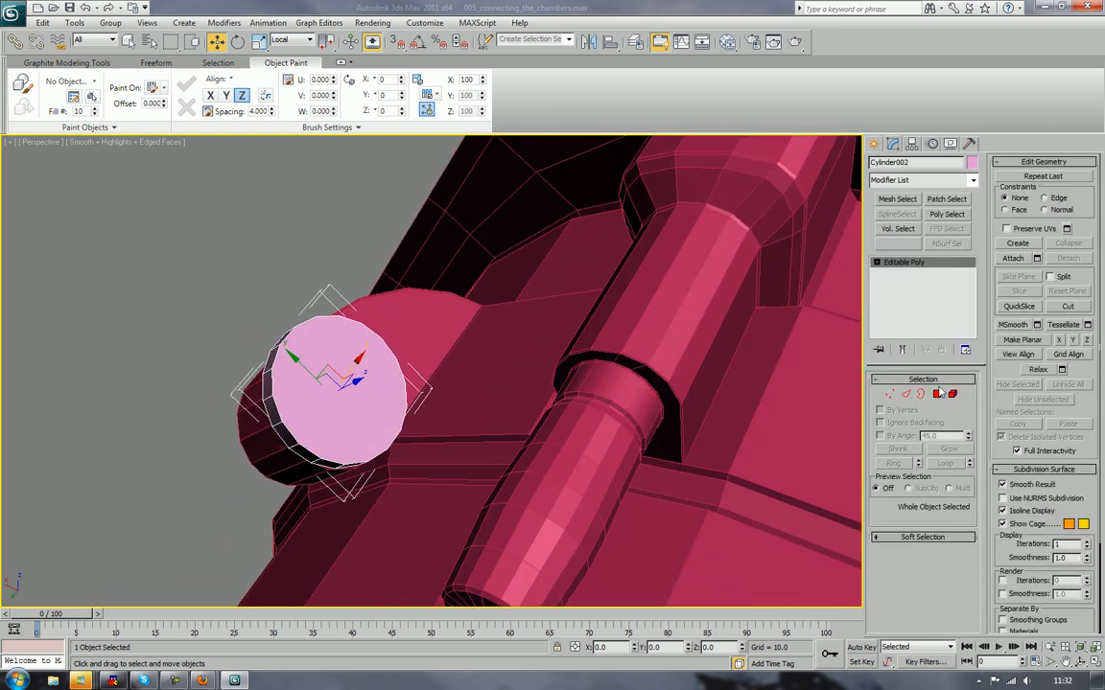
left_click(938, 395)
left_click(333, 387)
middle_click_drag(333, 388, 566, 287, "alt")
left_click(540, 201, "ctrl")
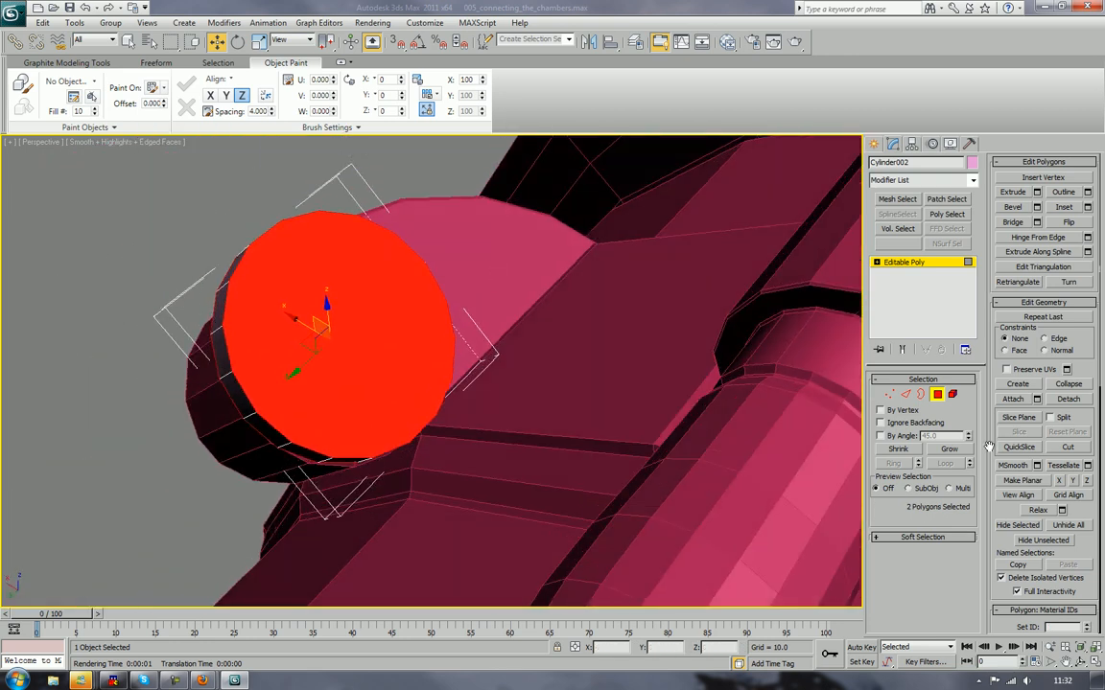
left_click(905, 394, "ctrl")
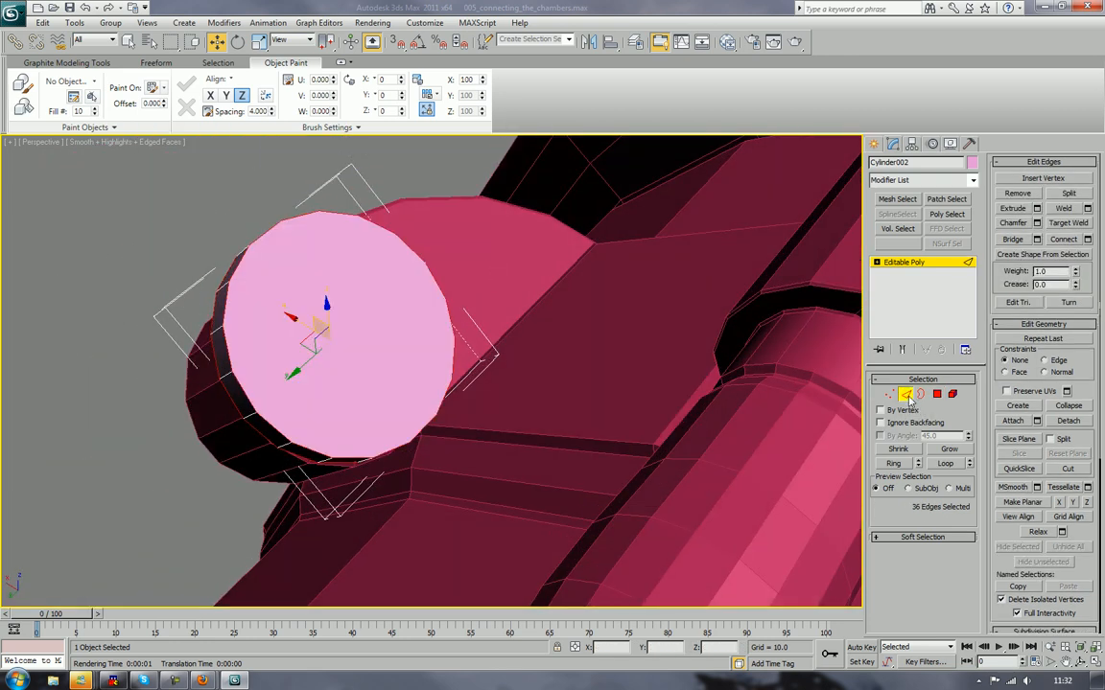
left_click(1014, 222)
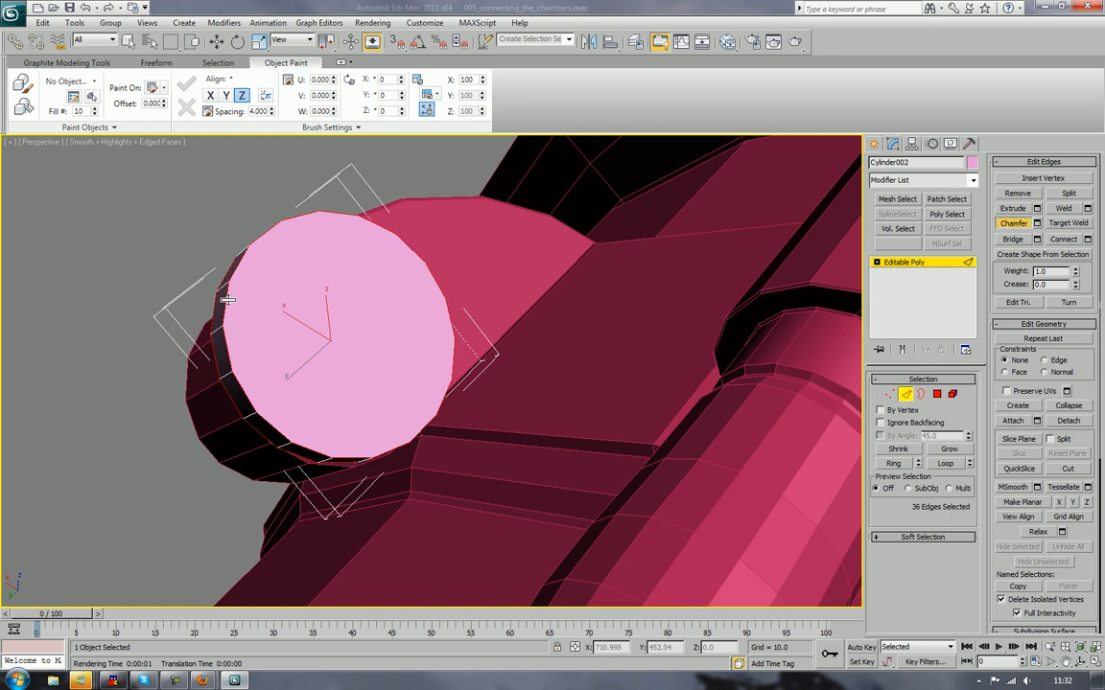
left_click_drag(227, 299, 228, 299)
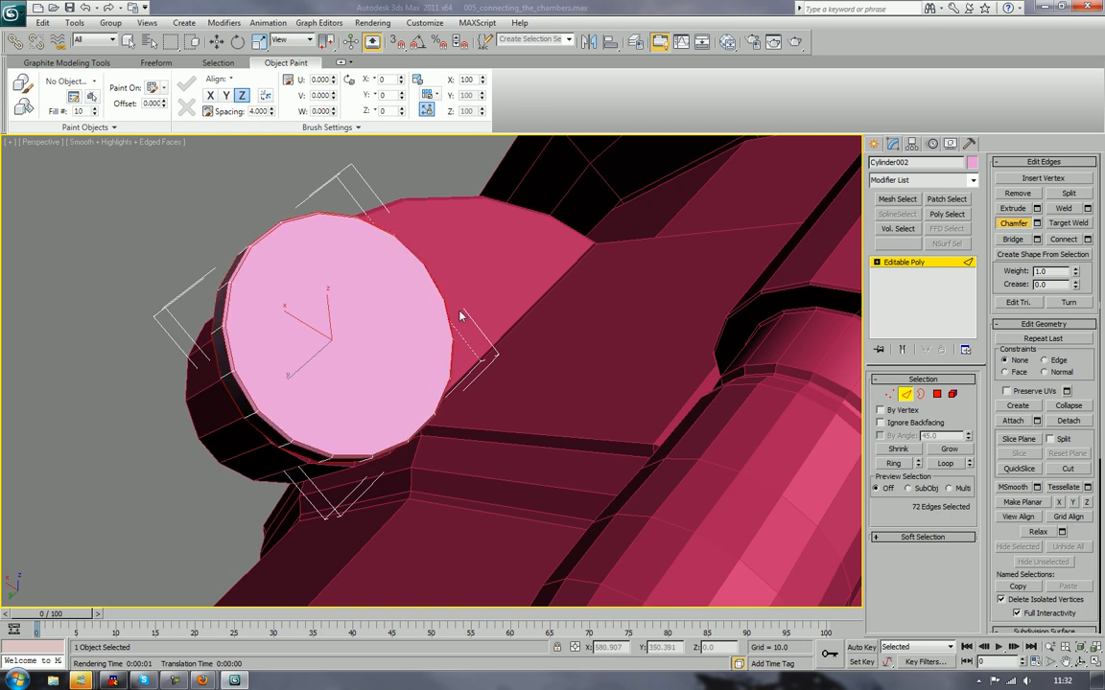
Step: Select the cylinder's outer cap polygon
left_click(939, 394)
left_click(431, 341)
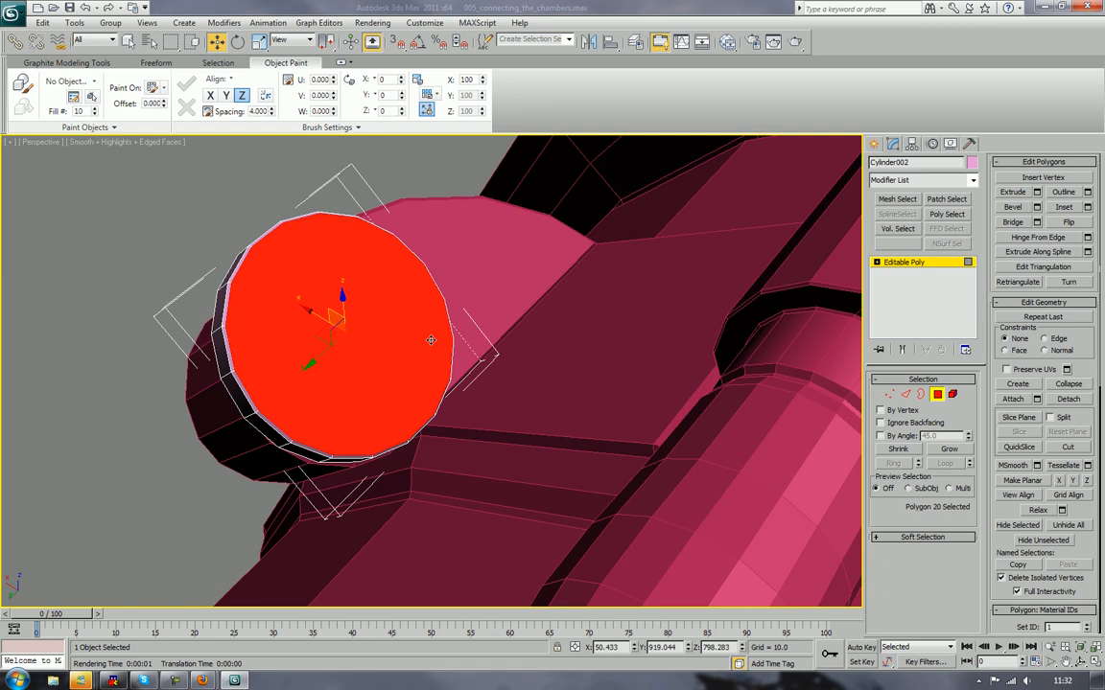
left_click(1014, 222)
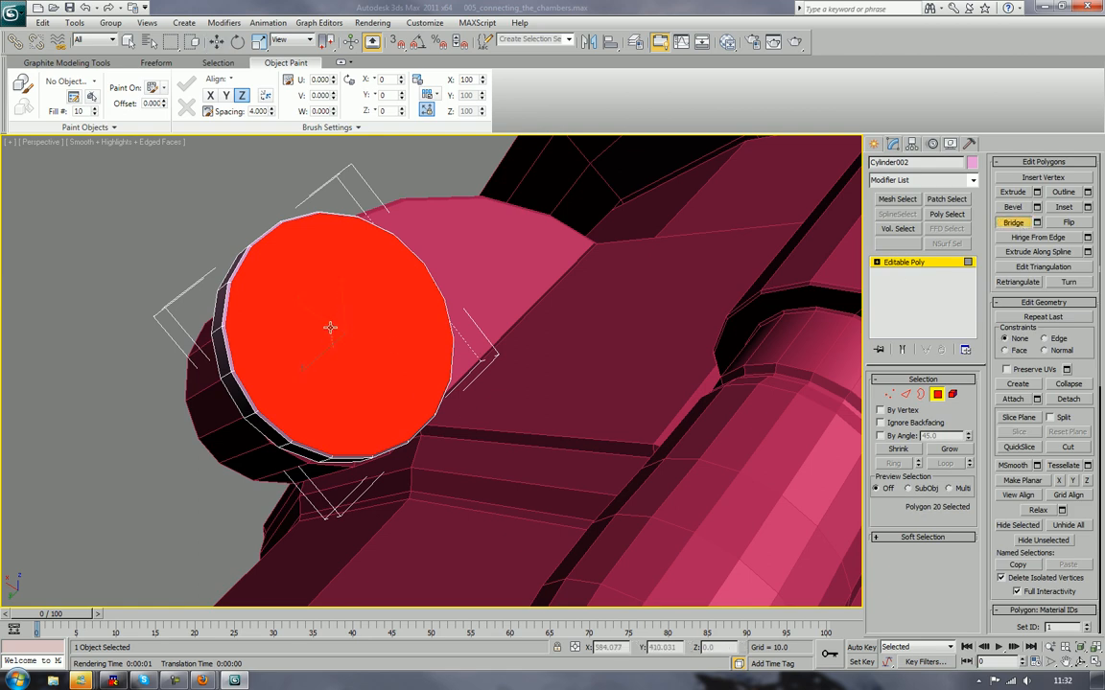
left_click(330, 311)
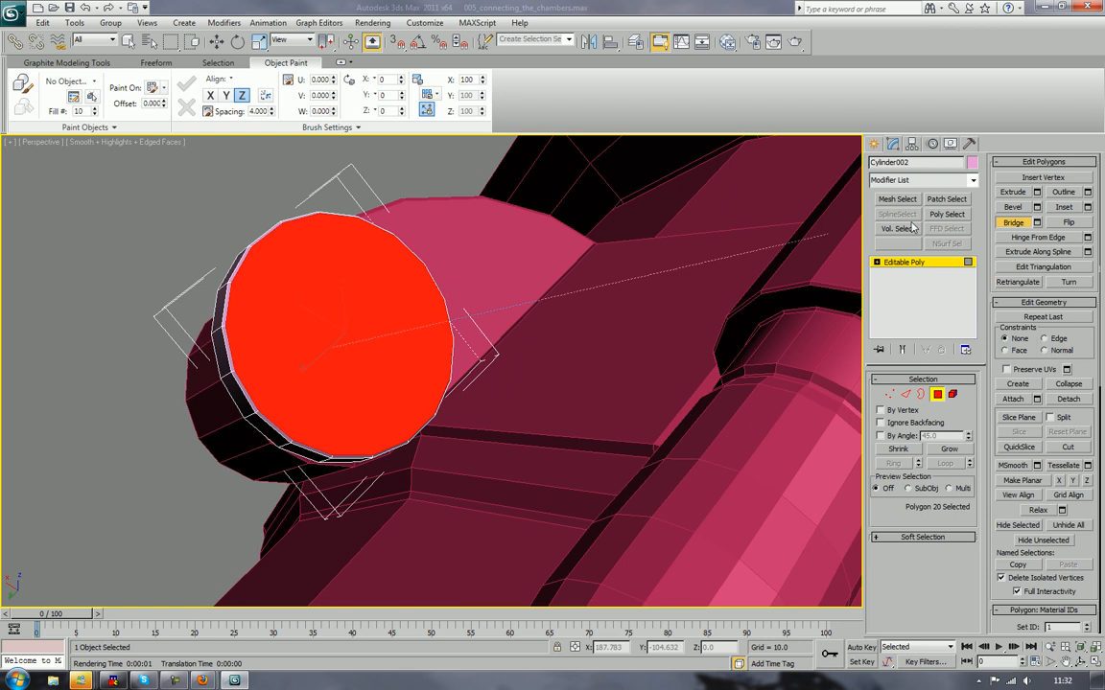
right_click(836, 223)
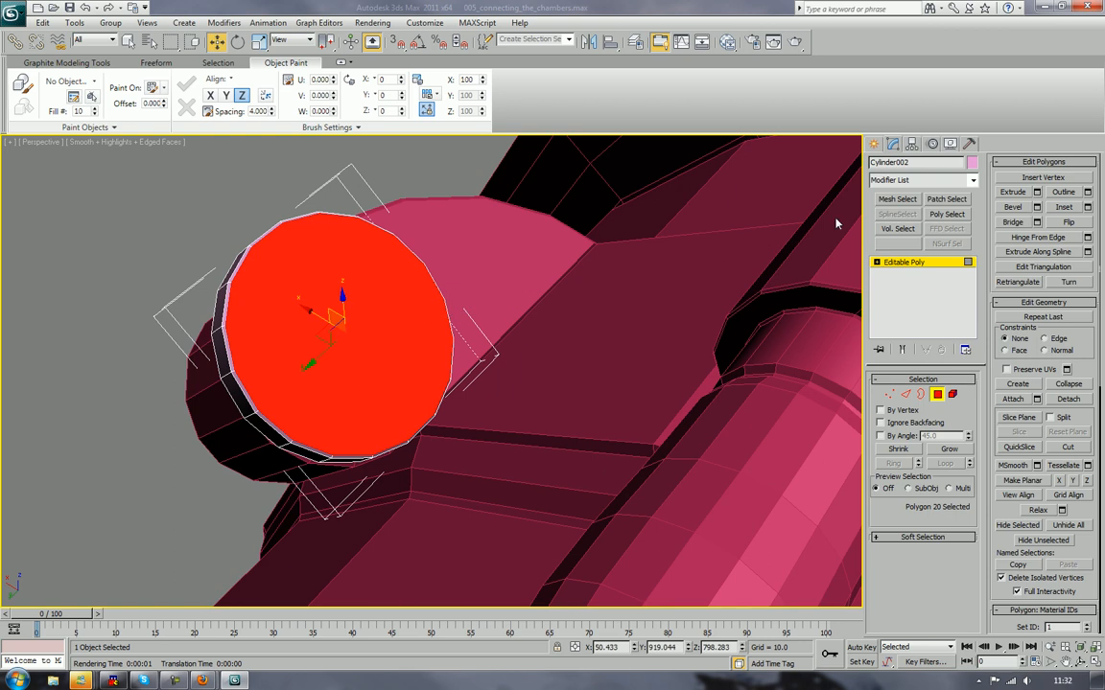
Step: Bevel the outer cap polygon in several passes into a sloped rim, a narrow circular groove and a small central button
left_click(1012, 207)
mouse_move(363, 345)
left_mouse_down()
mouse_move(358, 328)
mouse_move(354, 340)
left_mouse_up()
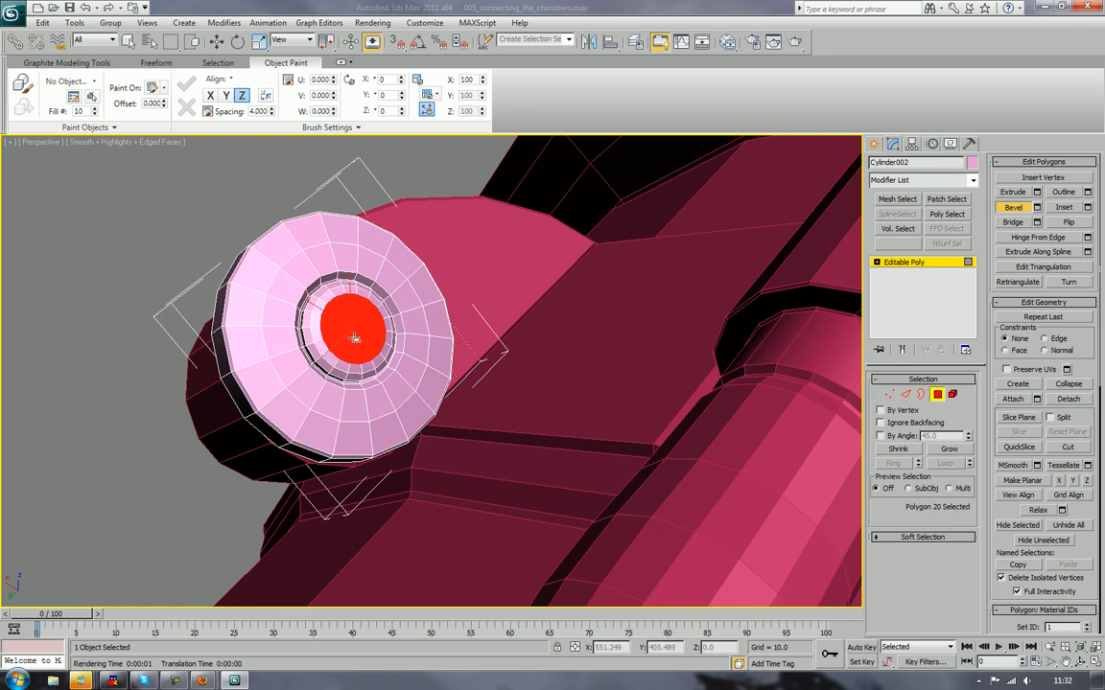
left_click(171, 259)
Step: Turn off the edged-faces display and examine the beveled round cap and the block from both sides
scroll(170, 260, "down", 6)
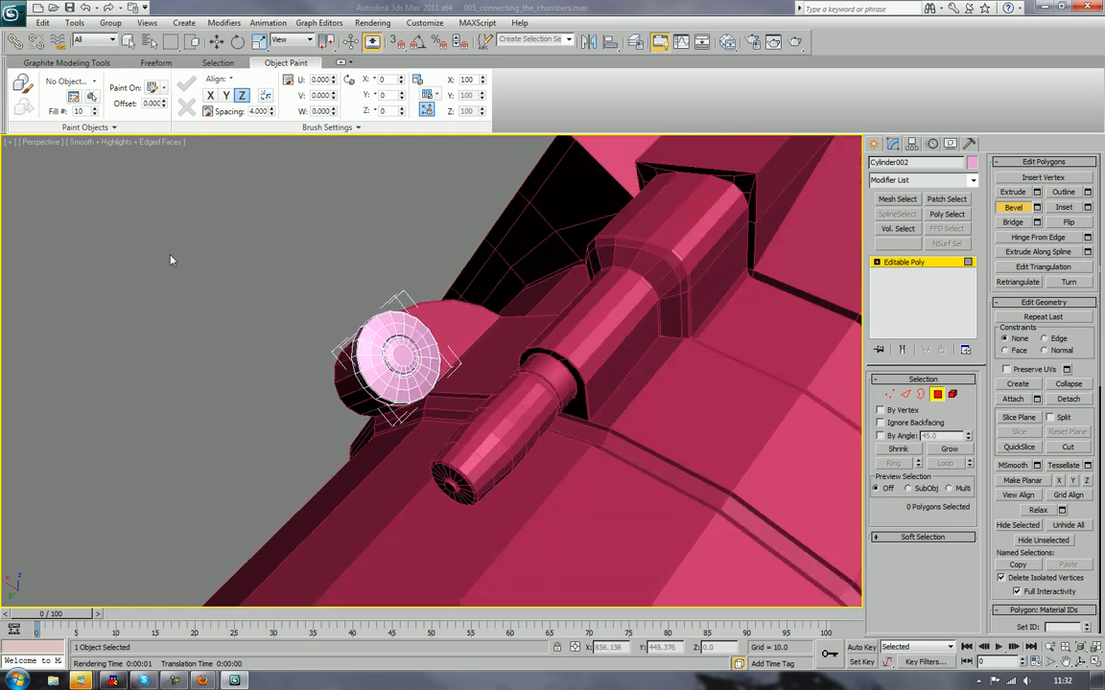
key("F4")
middle_click_drag(338, 271, 290, 263, "alt")
scroll(381, 238, "up", 5)
scroll(294, 272, "down", 8)
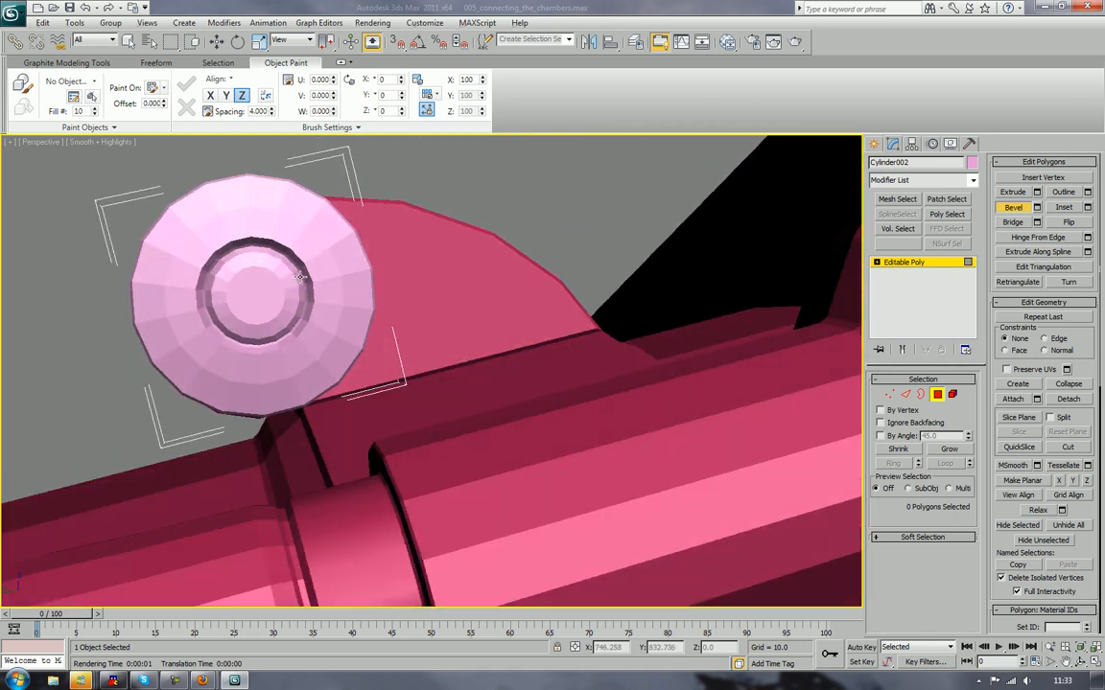
middle_click_drag(259, 273, 521, 245, "alt")
scroll(525, 194, "up", 4)
scroll(522, 247, "up", 5)
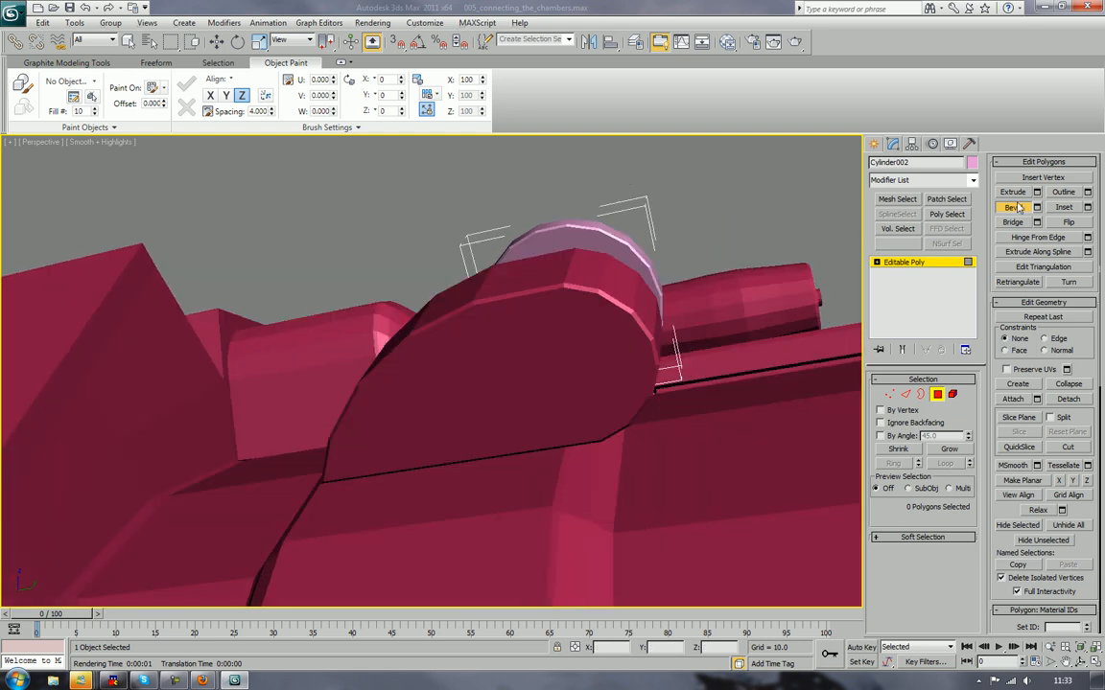
Step: Leave the cap cylinder's polygon editing and start editing the polygons of the f_barrel_002 object
key("w")
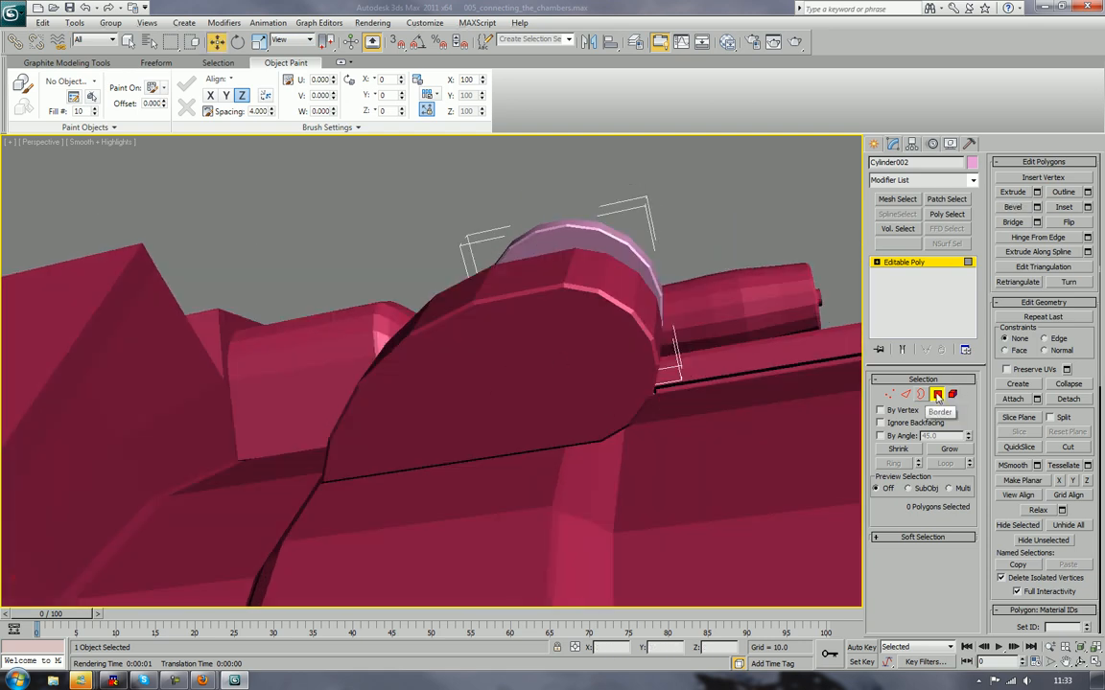
left_click(937, 395)
left_click(859, 380)
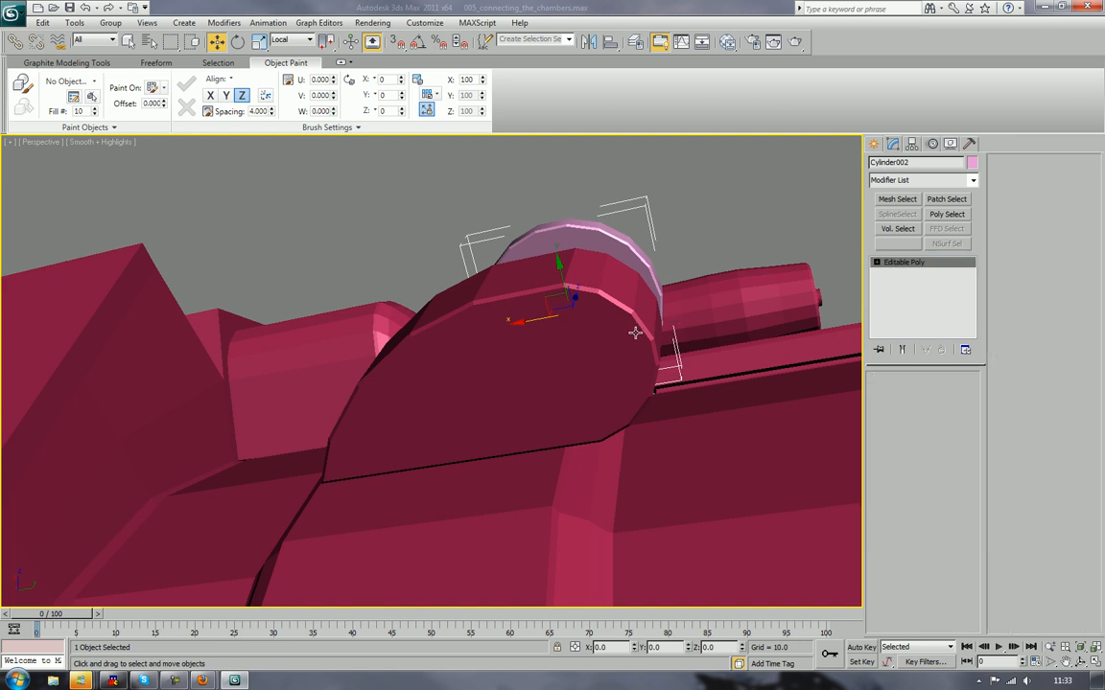
left_click(937, 395)
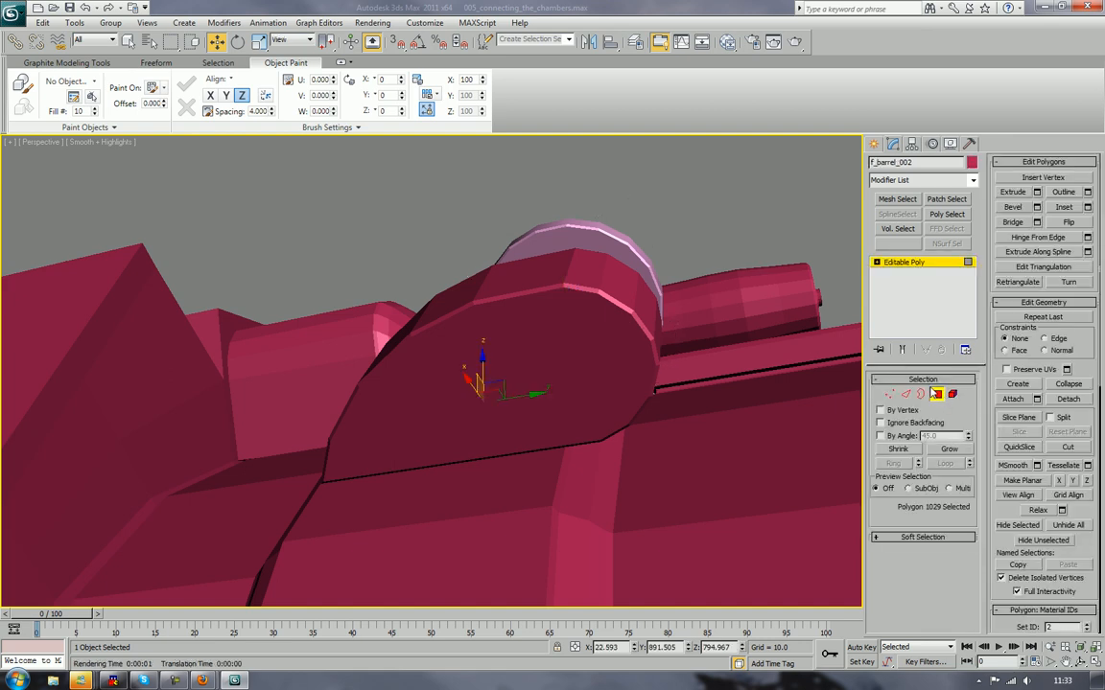
Step: Select all polygons of the rounded raised block on the barrel, including its curved side faces and narrow bevel strips
middle_click_drag(788, 367, 792, 329, "alt")
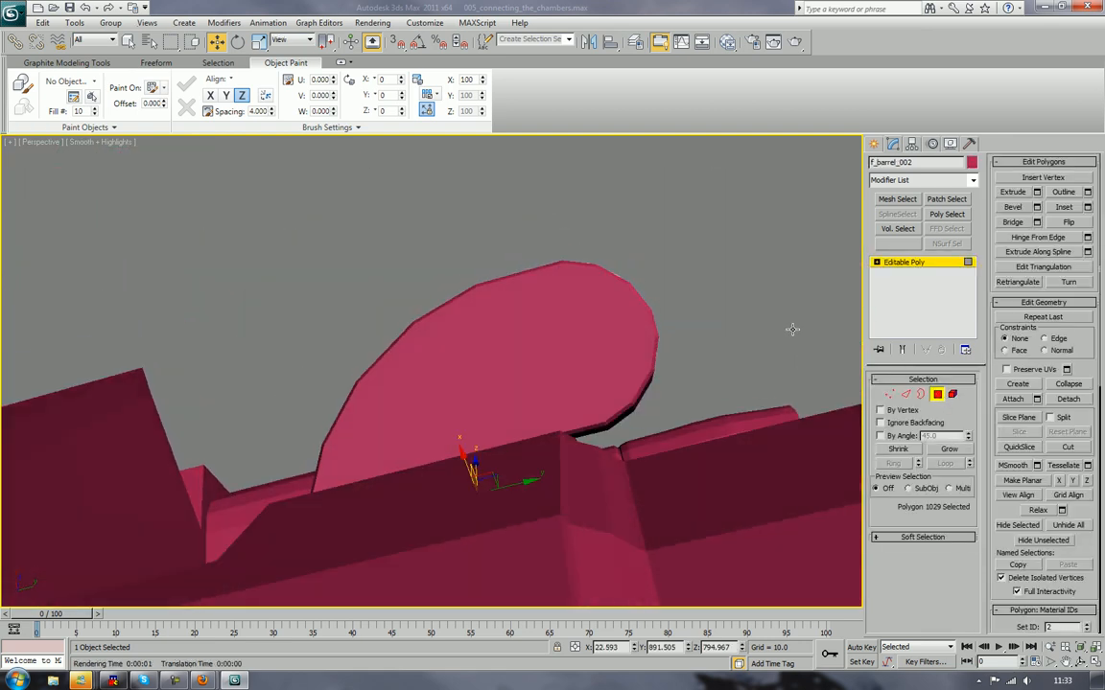
left_click_drag(415, 240, 586, 403)
middle_click_drag(648, 336, 254, 400, "alt")
left_click(270, 393, "ctrl")
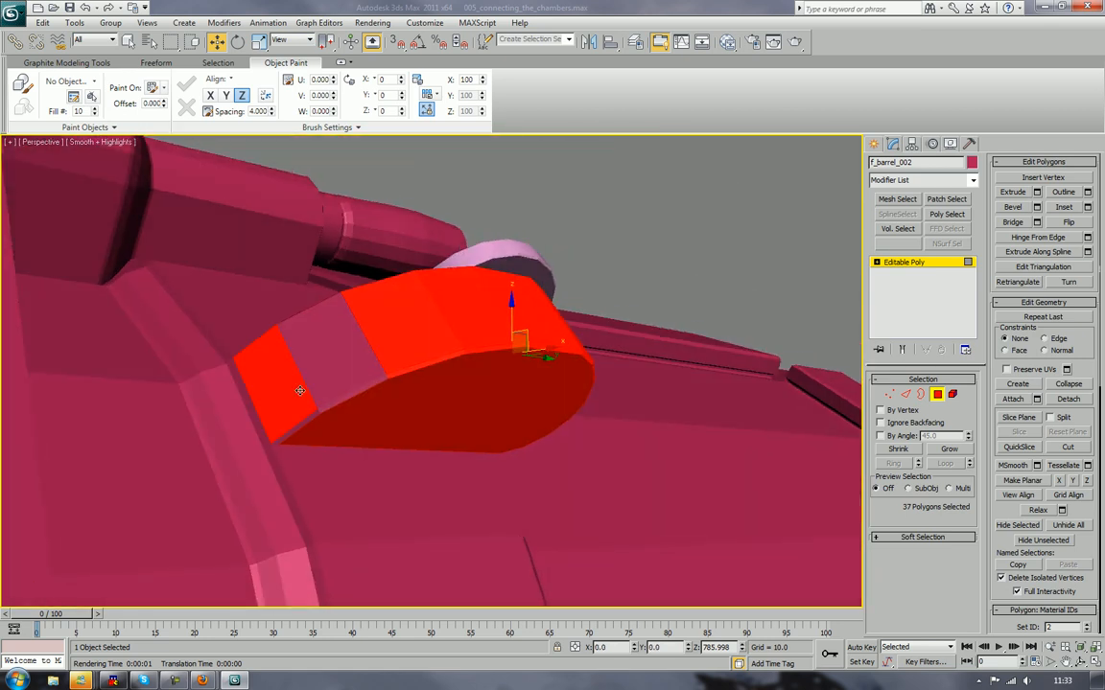
middle_click_drag(320, 339, 362, 396, "alt")
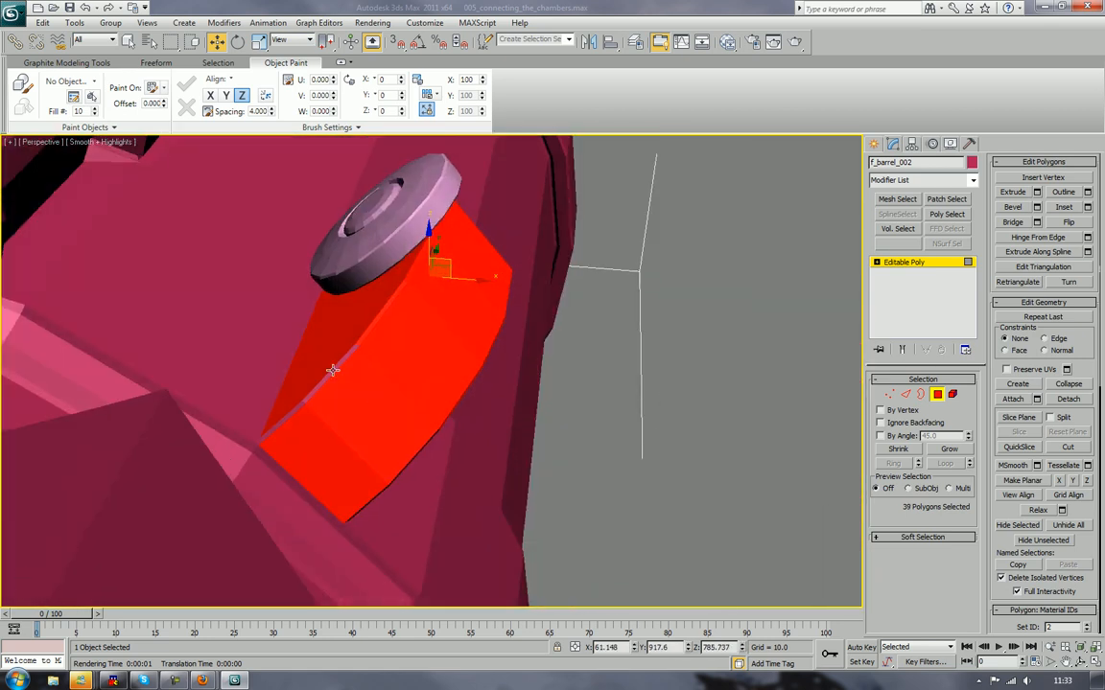
left_click(290, 405, "ctrl")
left_click(291, 414, "ctrl")
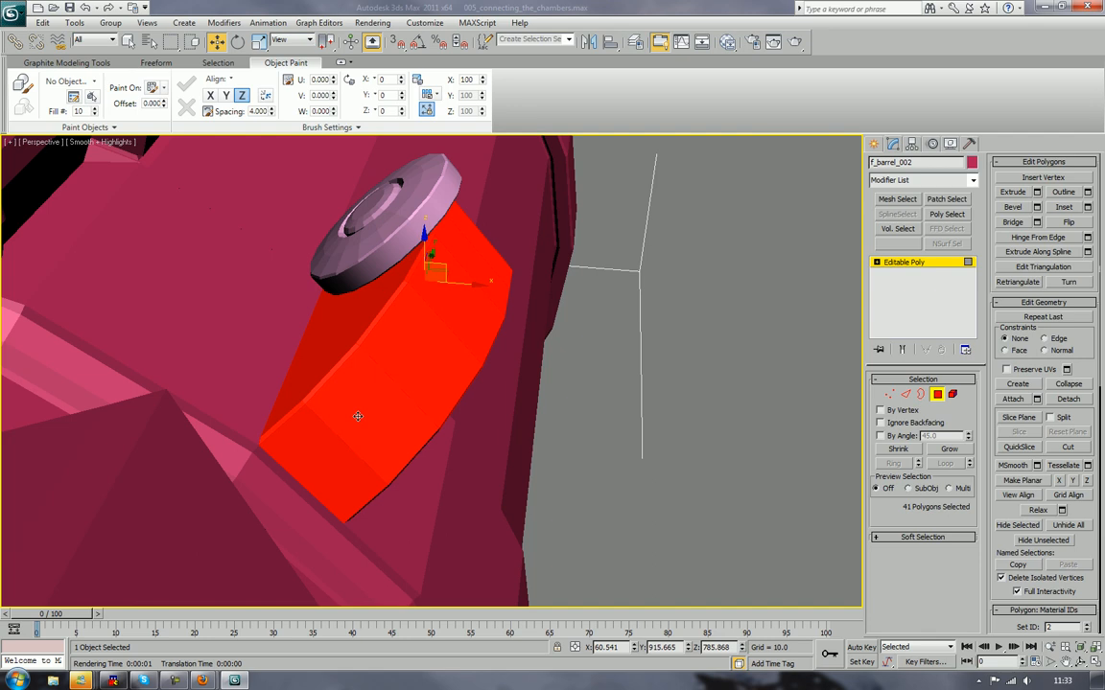
mouse_move(290, 414)
middle_mouse_down("alt")
mouse_move(273, 388)
mouse_move(306, 412)
middle_mouse_up("alt")
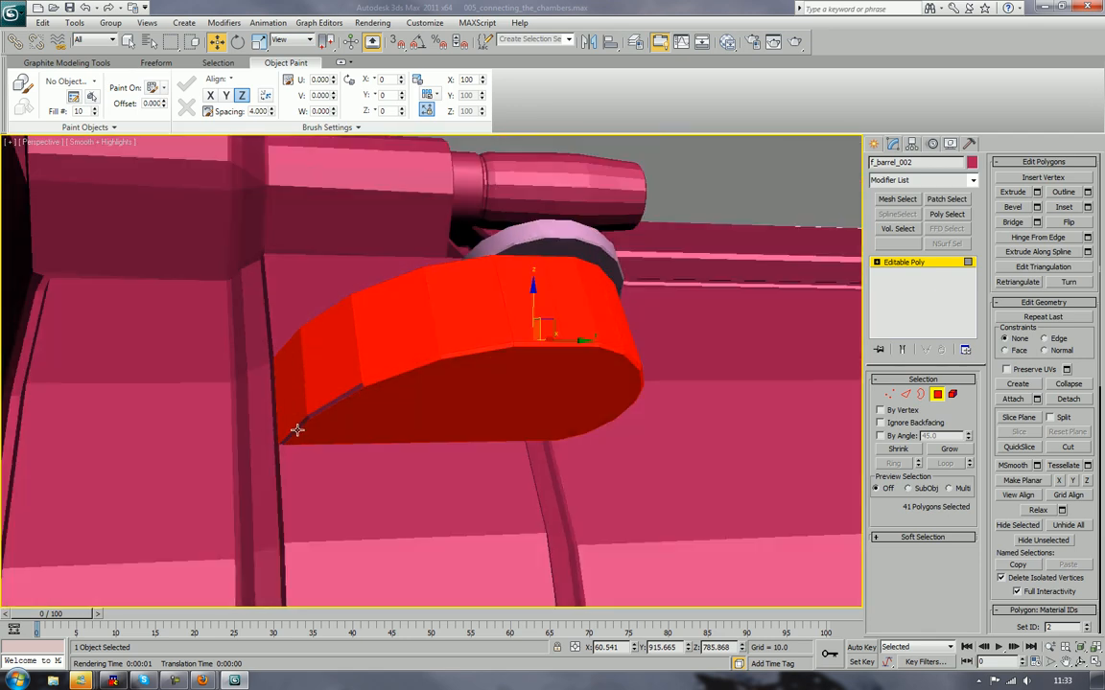
left_click(303, 426, "ctrl")
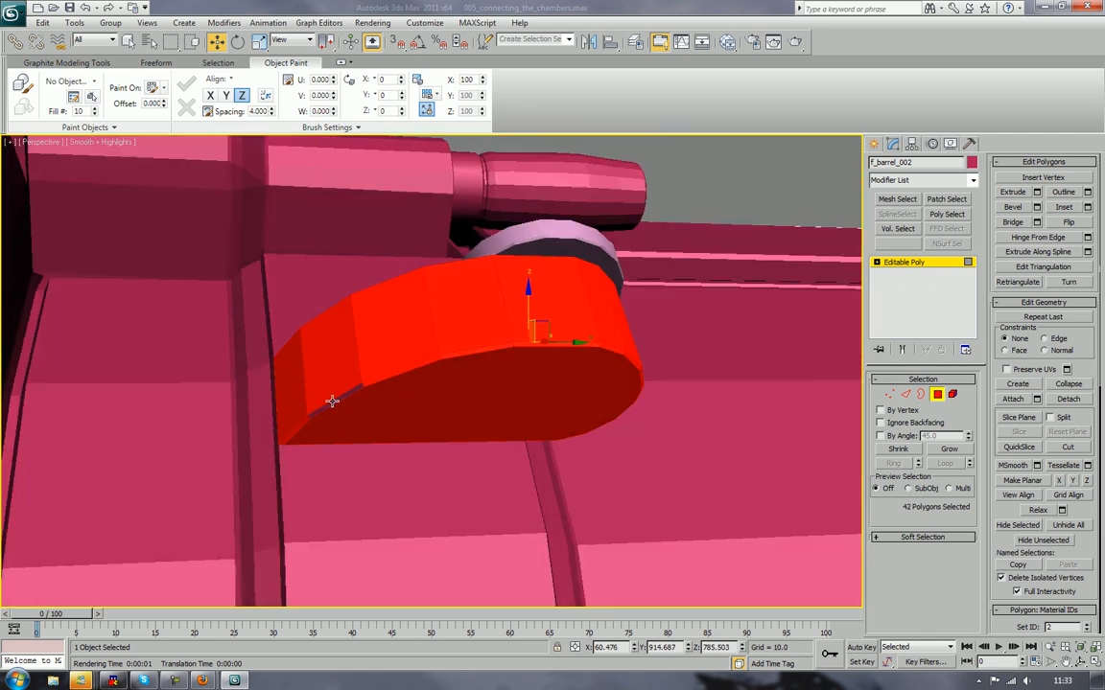
left_click(332, 401, "ctrl")
Step: Clone the selected block as an element along the Y axis to the barrel's front collar
scroll(333, 402, "down", 5)
middle_click_drag(693, 407, 467, 393)
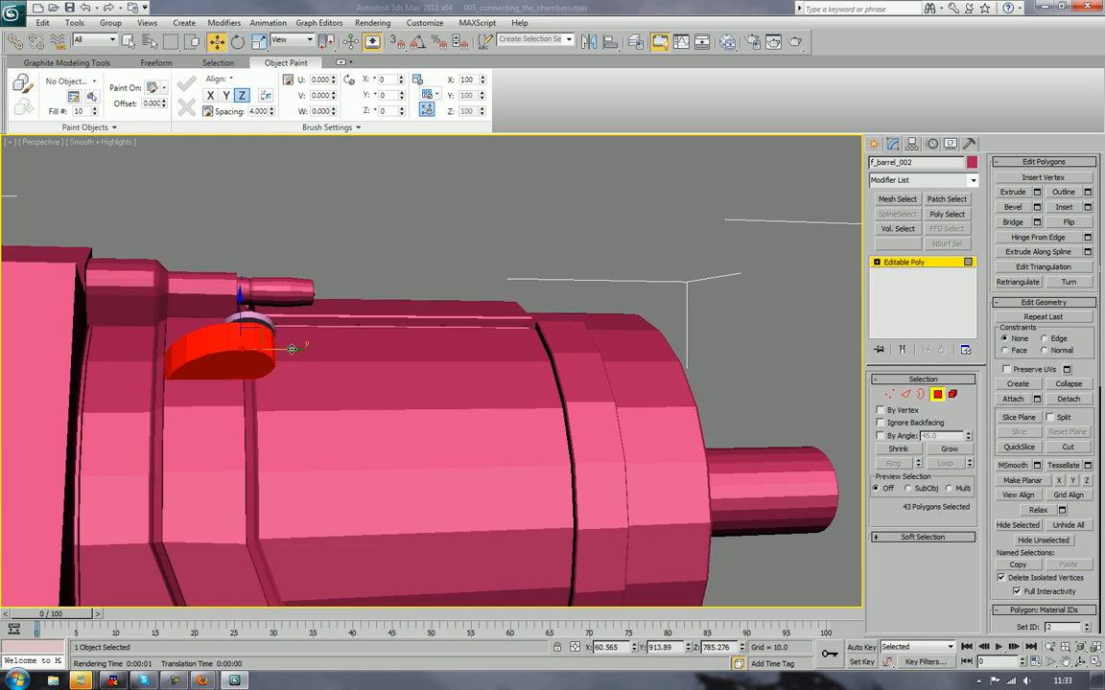
mouse_move(292, 349)
left_mouse_down()
mouse_move(633, 350)
mouse_move(728, 329)
left_mouse_up()
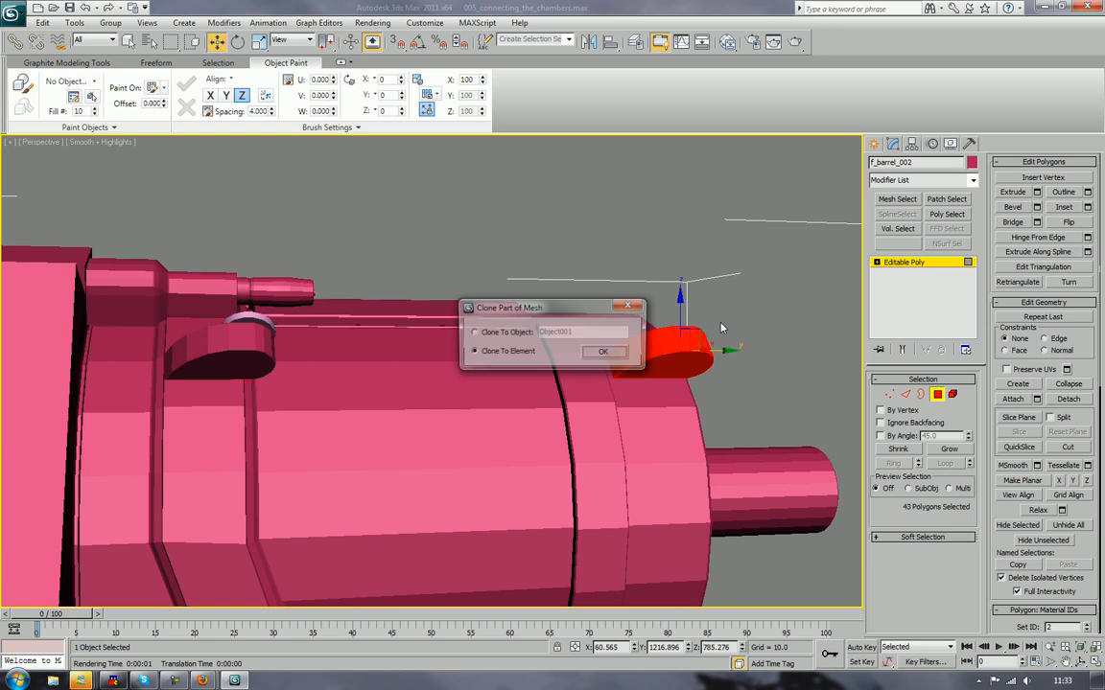
left_click(604, 355)
Step: Lower the cloned block onto the sloped surface of the front collar and show the edged faces
middle_click_drag(710, 297, 626, 363, "alt")
mouse_move(562, 402)
middle_mouse_down("alt")
mouse_move(570, 308)
mouse_move(604, 301)
middle_mouse_up("alt")
scroll(605, 301, "up", 3)
left_click_drag(616, 301, 610, 341)
key("F4")
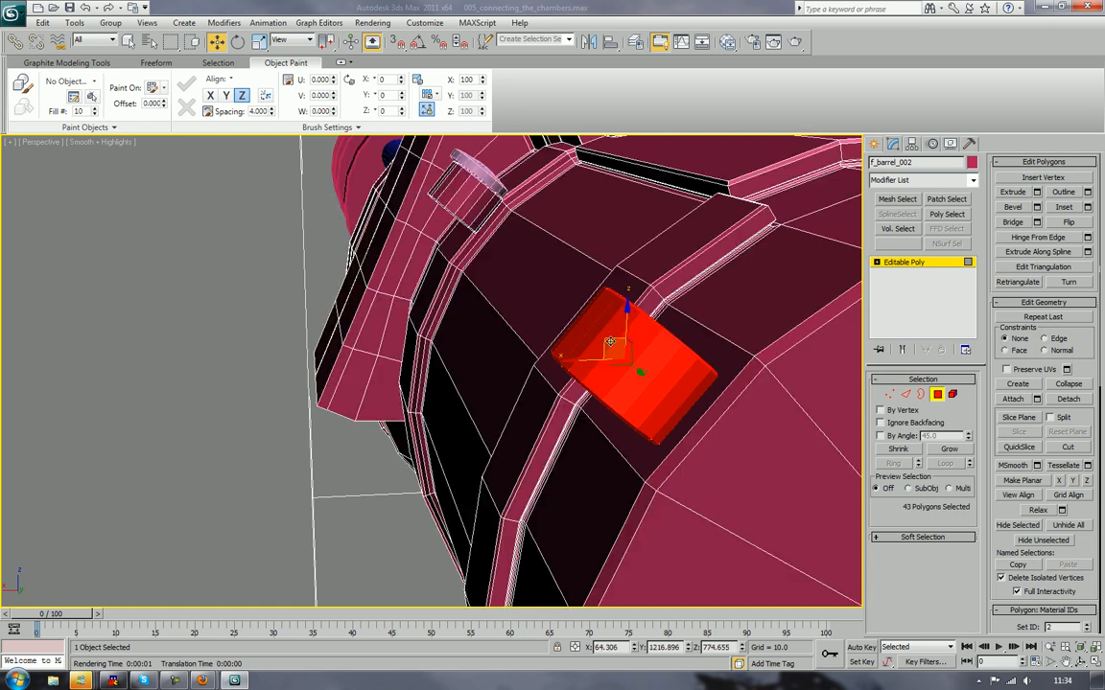
Step: Fine-tune the cloned block's position along all three axes so it sits flush on the front collar
middle_click_drag(614, 357, 327, 480, "alt")
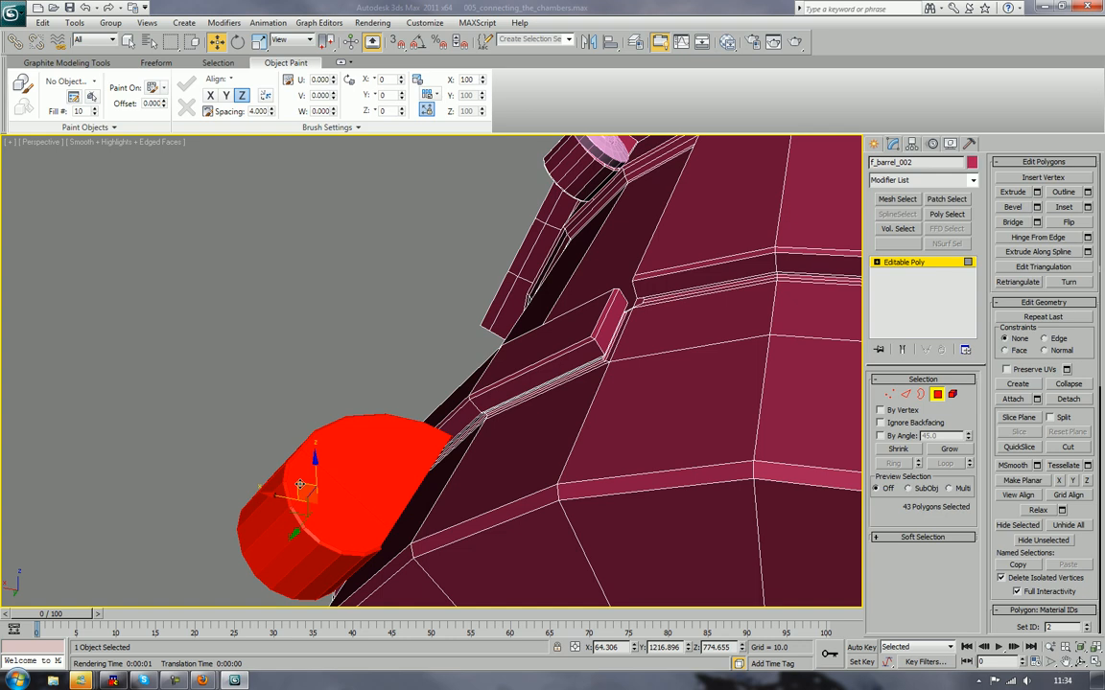
left_click_drag(303, 485, 312, 508)
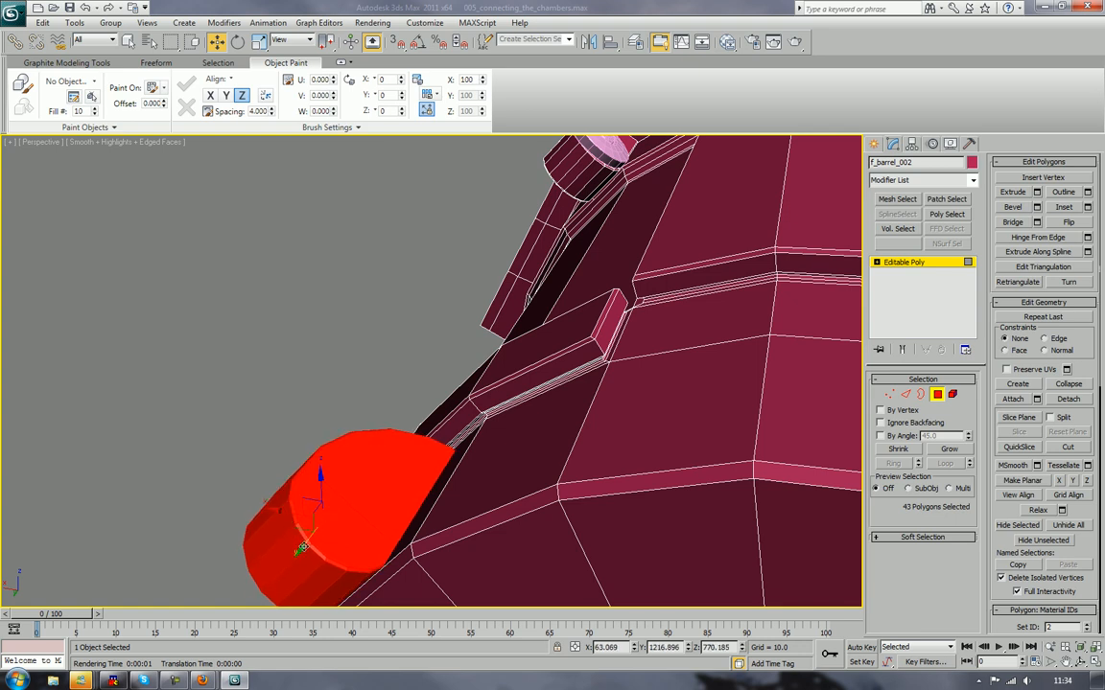
left_click_drag(304, 547, 291, 545)
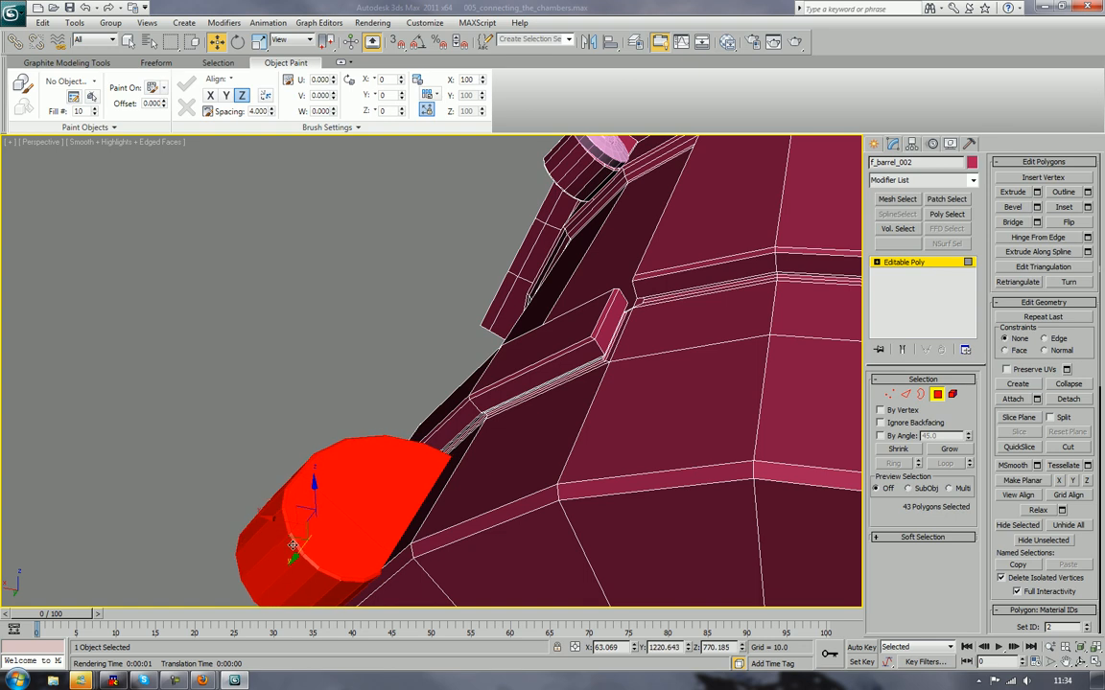
middle_click_drag(292, 539, 322, 509, "alt")
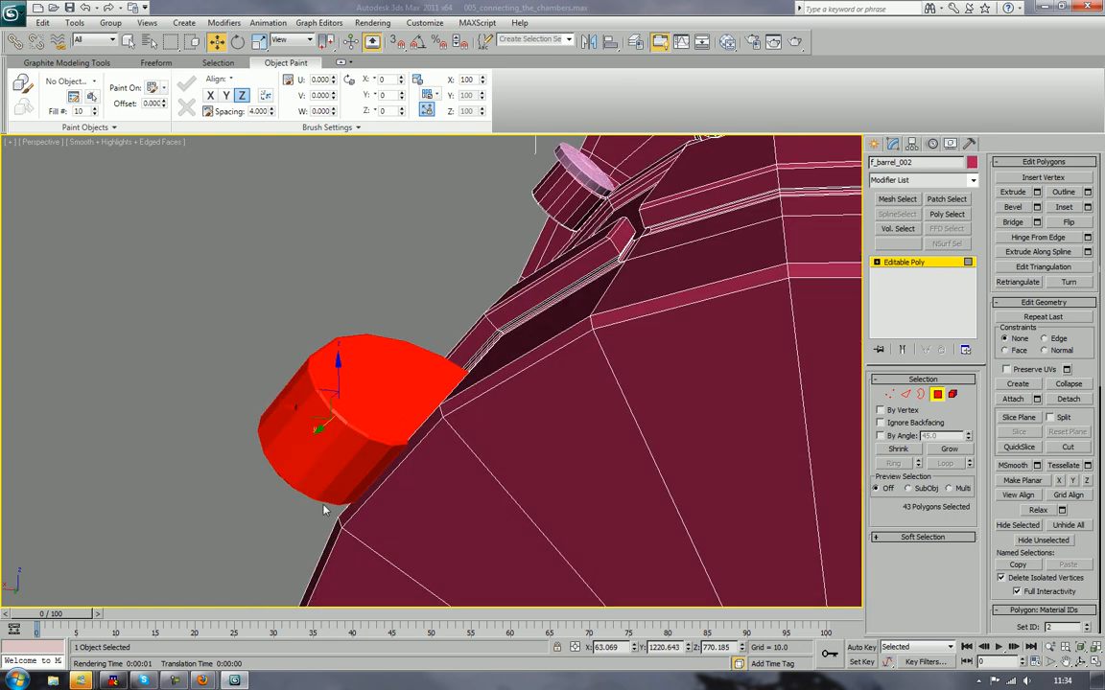
scroll(323, 509, "up", 10)
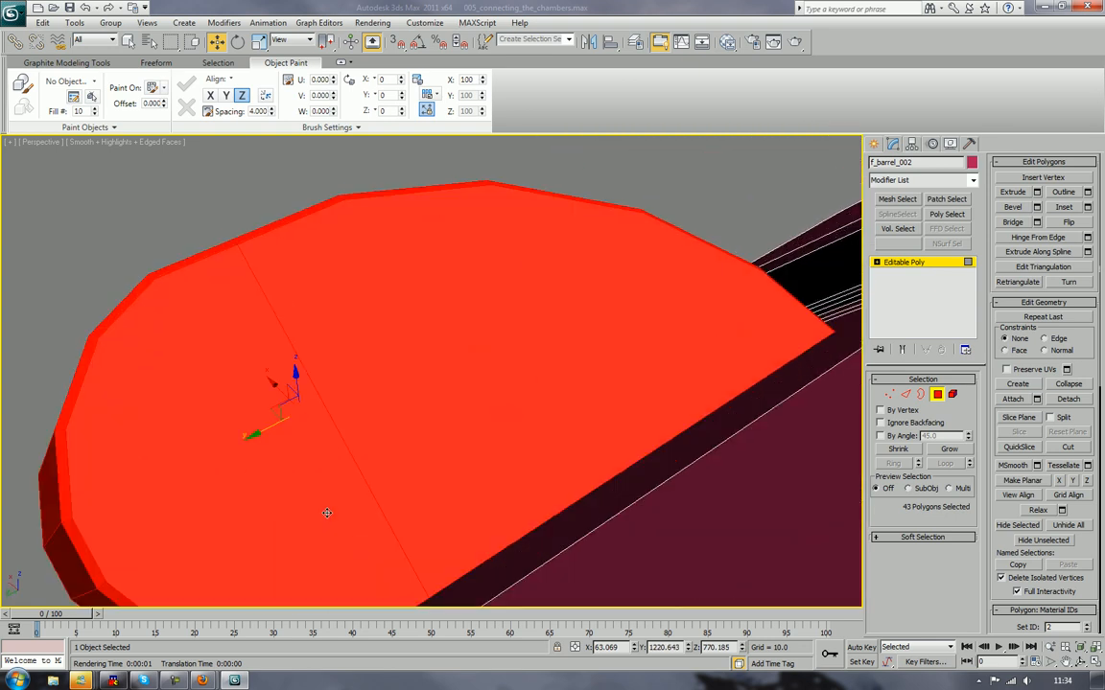
middle_click_drag(327, 513, 354, 360, "alt")
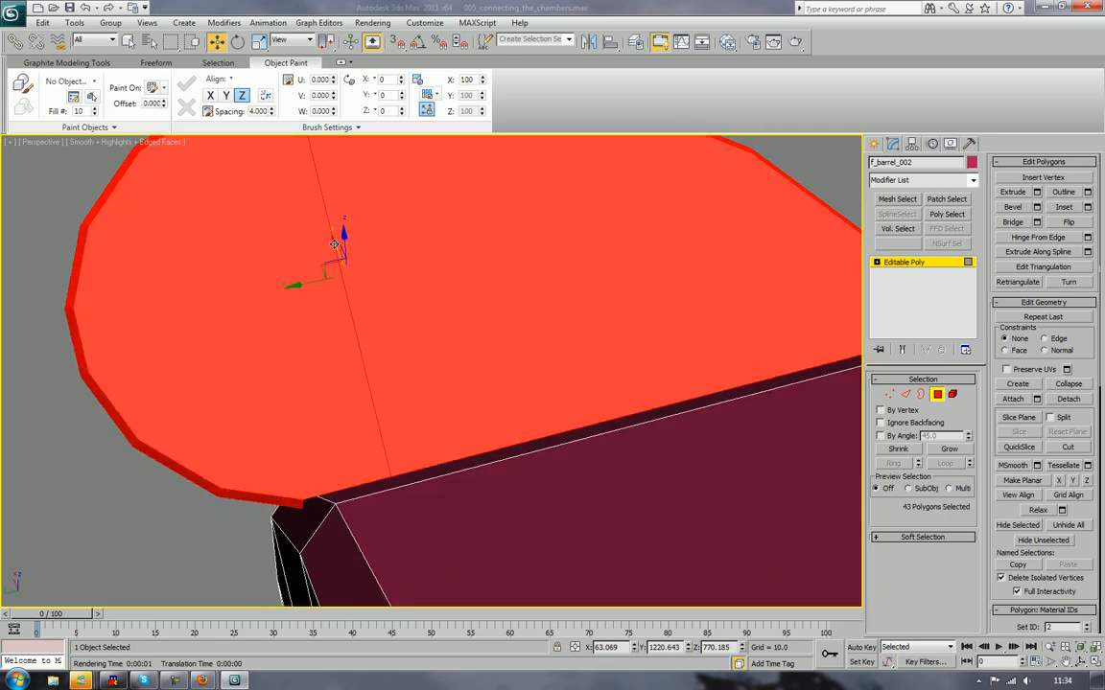
middle_click_drag(334, 244, 432, 285, "alt")
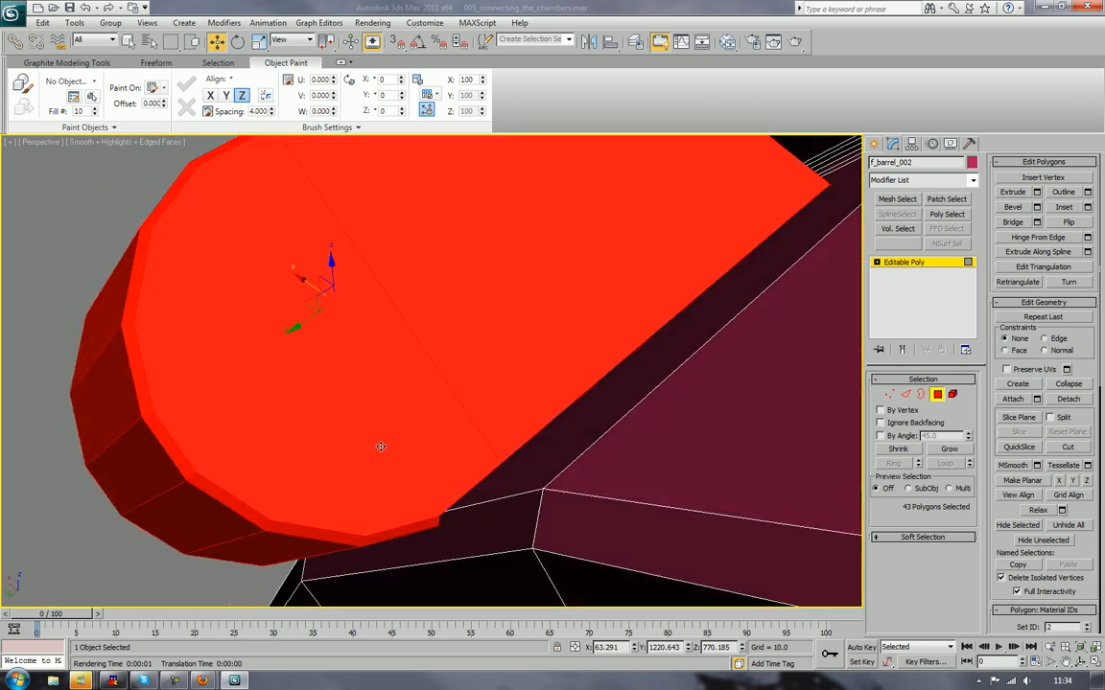
Step: Delete the collar polygon beneath the cloned block and the lowest side and bevel polygons at the block's tapered end
left_click(524, 464)
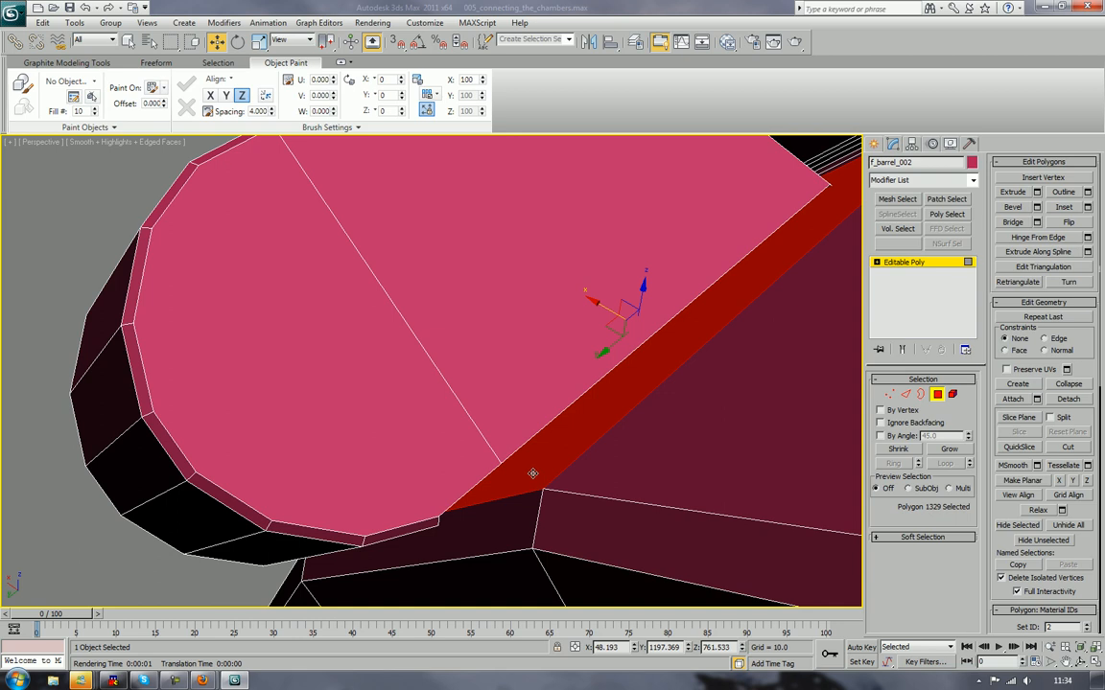
key("Delete")
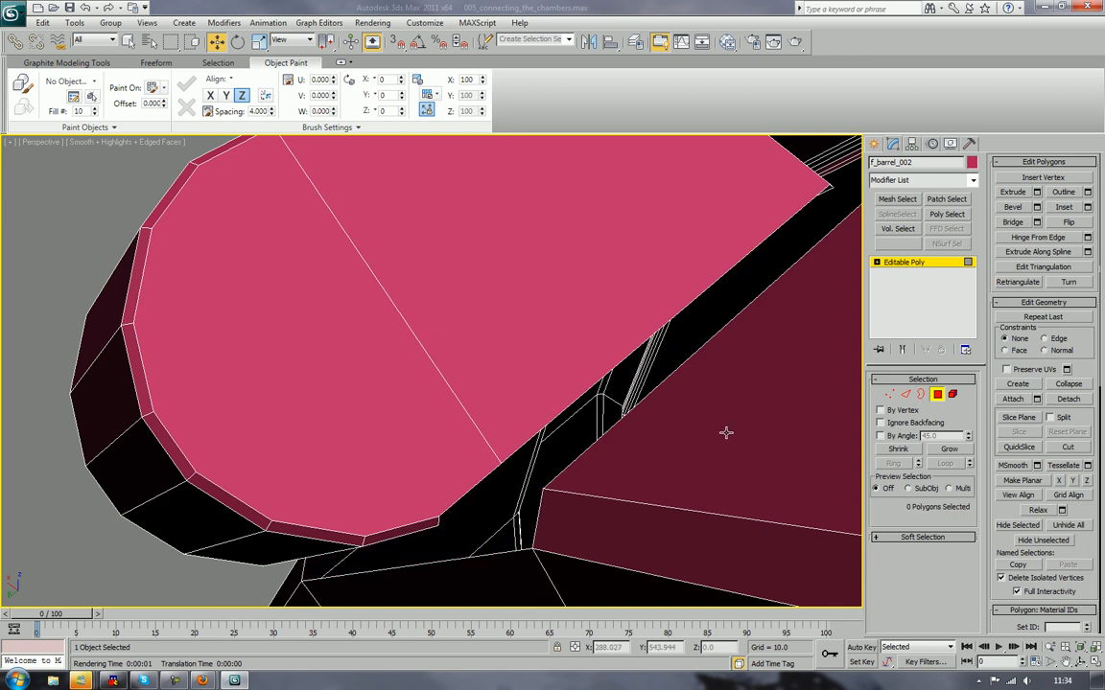
middle_click_drag(728, 433, 688, 471)
middle_click_drag(747, 367, 577, 318, "alt")
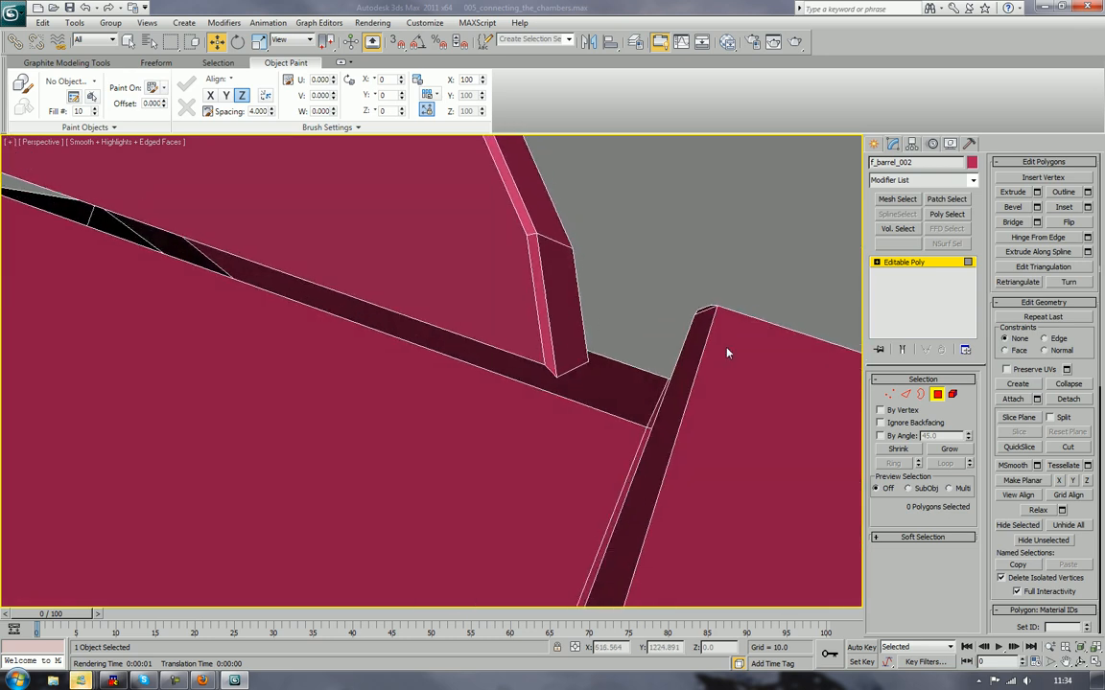
mouse_move(653, 402)
middle_mouse_down("alt")
mouse_move(674, 406)
mouse_move(646, 389)
middle_mouse_up("alt")
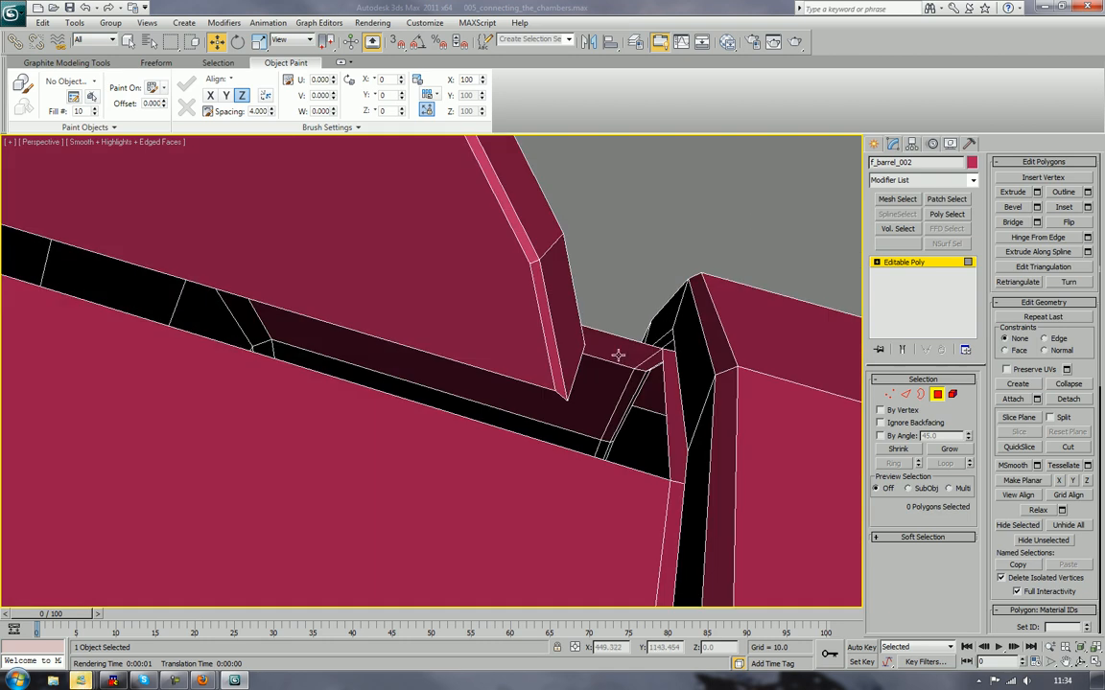
left_click(559, 314)
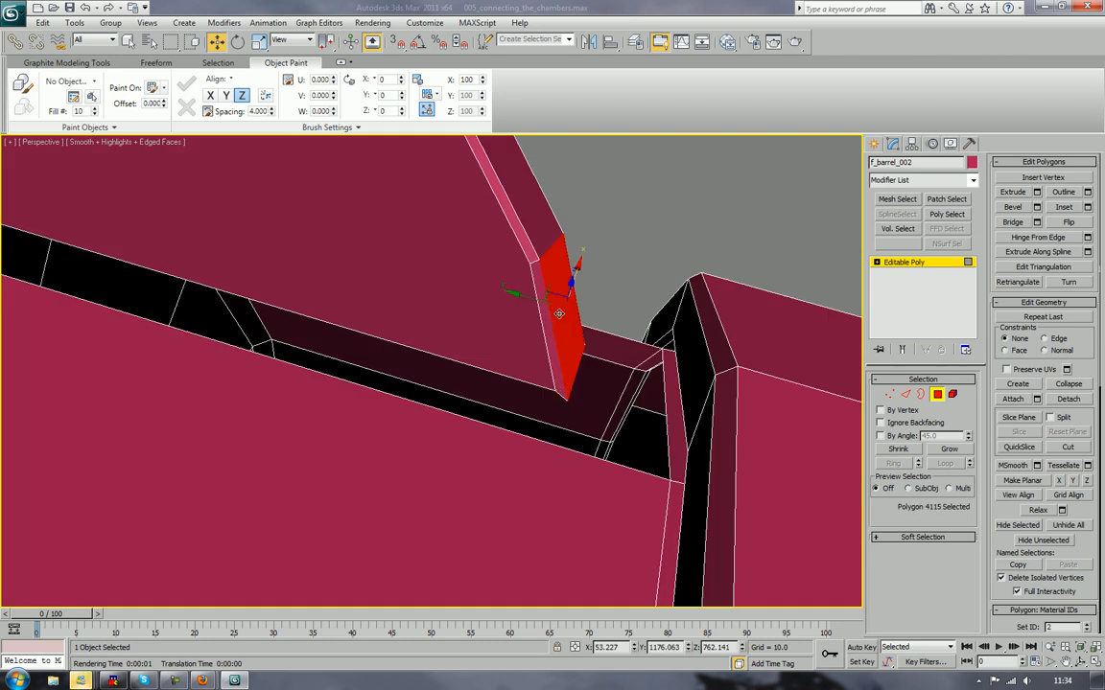
key("Delete")
left_click(551, 351)
key("Delete")
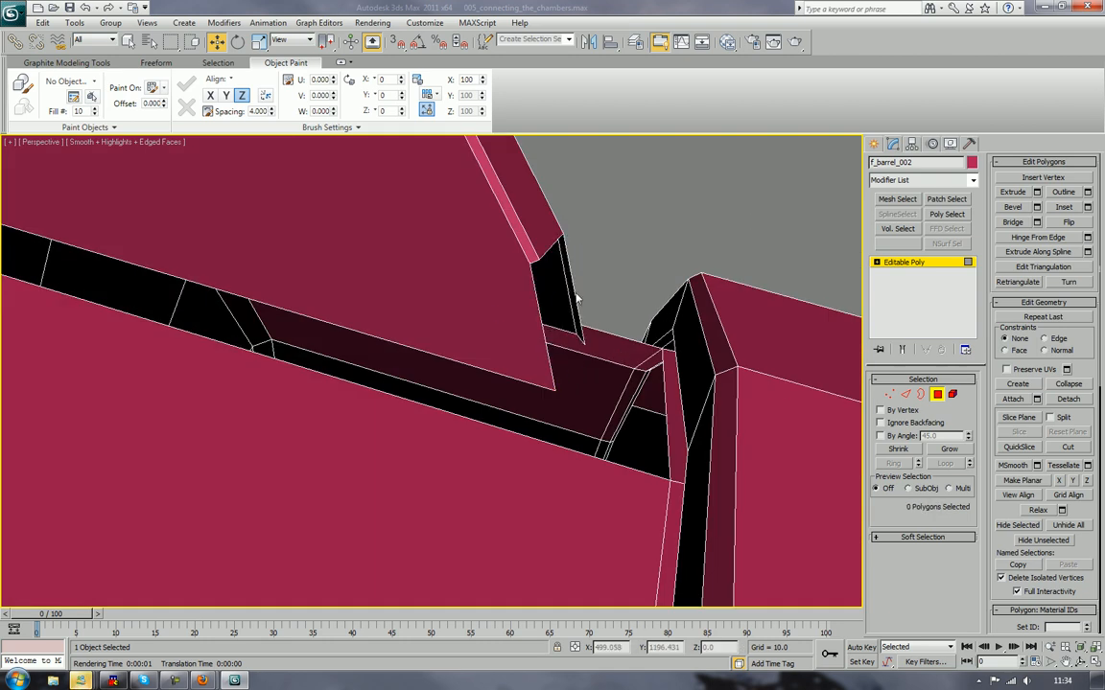
left_click(574, 292)
key("Delete")
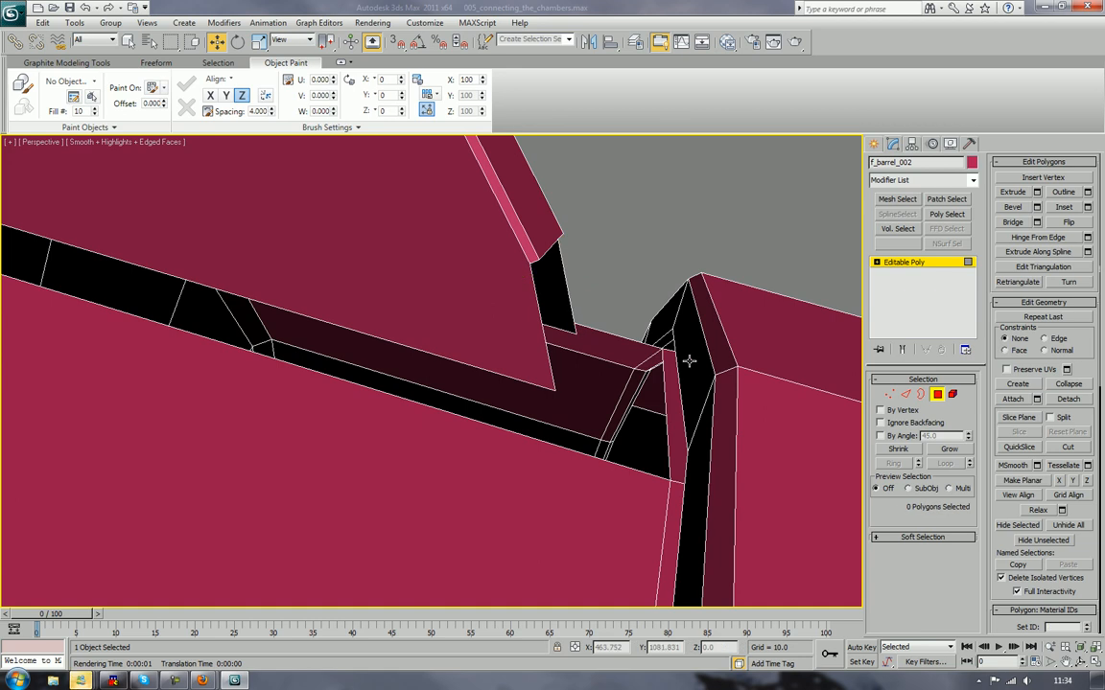
Step: Delete the narrow polygons on the neighbouring collar ridge that face the block's open end
left_click(689, 361)
key("Delete")
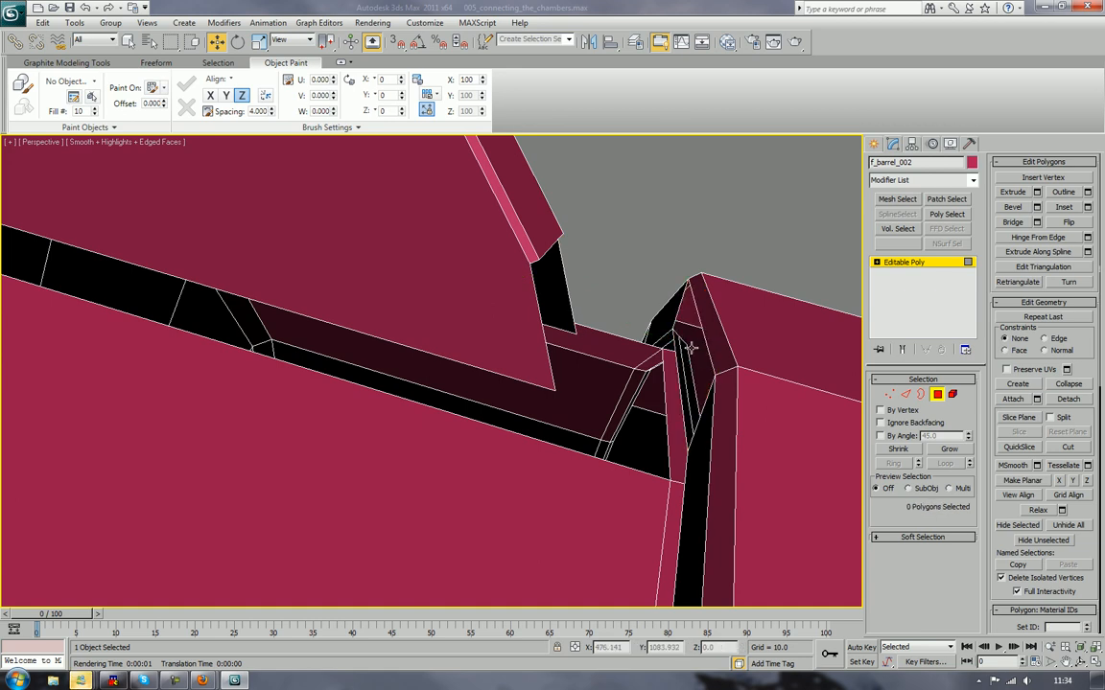
left_click(714, 333)
key("Delete")
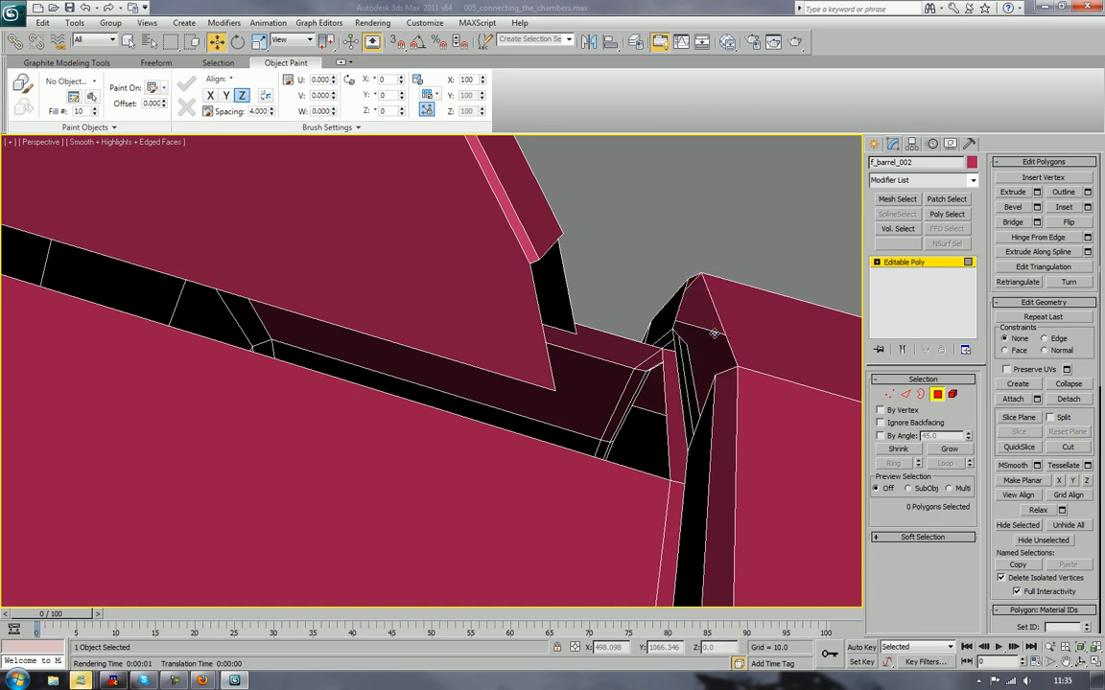
Step: Bridge the block's long bottom edge to the facing edge of the collar opening
middle_click_drag(559, 443, 718, 450)
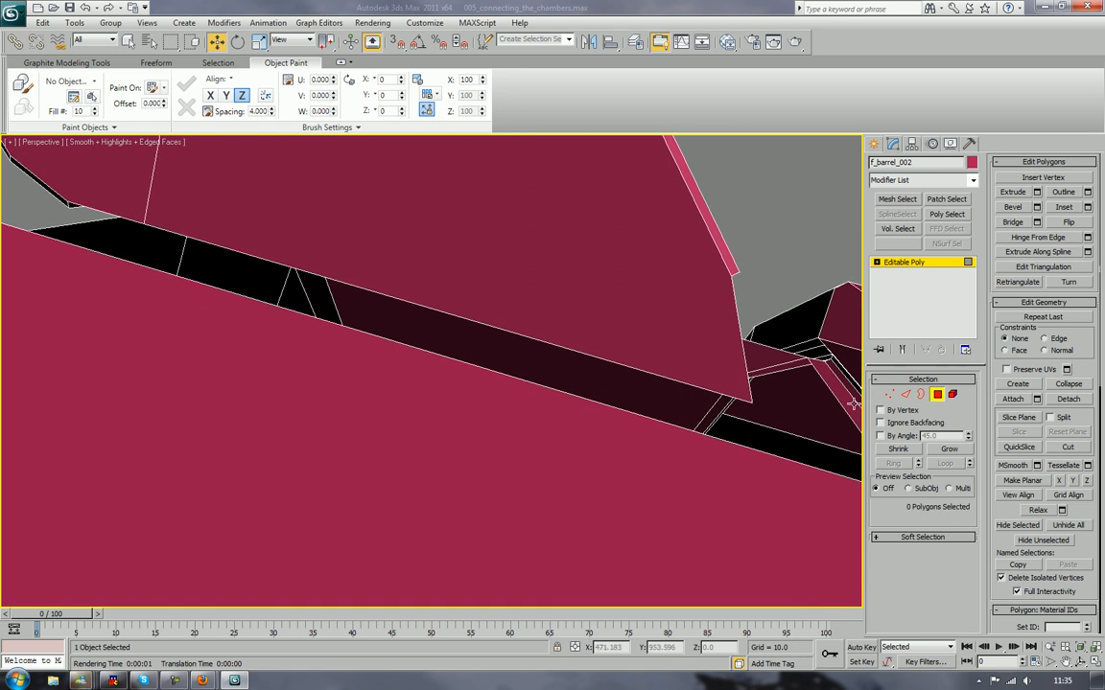
left_click(905, 396)
left_click(678, 384)
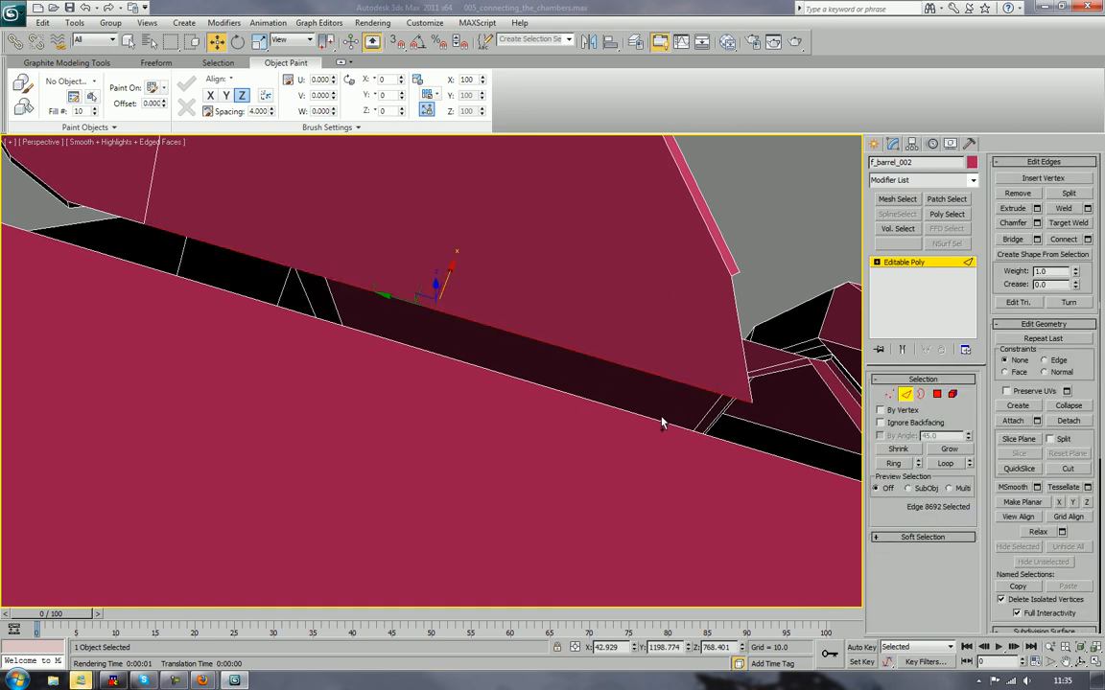
left_click(660, 424, "ctrl")
left_click(1014, 240)
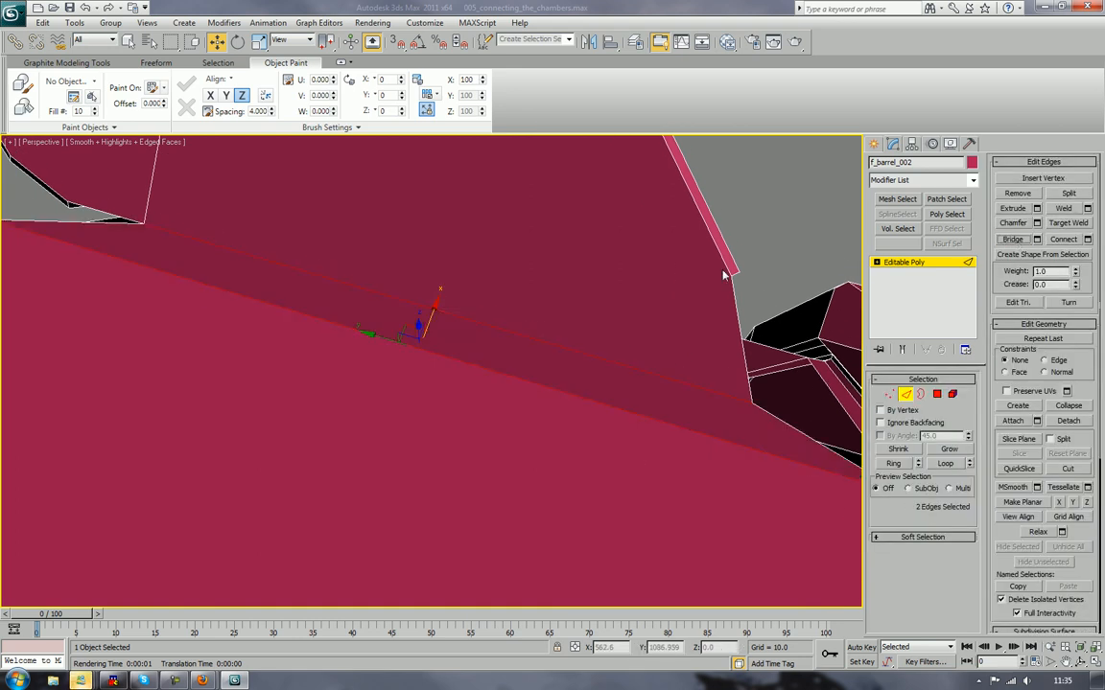
Step: Bridge the bottom edge on the block's opposite side to the facing edge of the collar opening
middle_click_drag(722, 275, 531, 332, "alt")
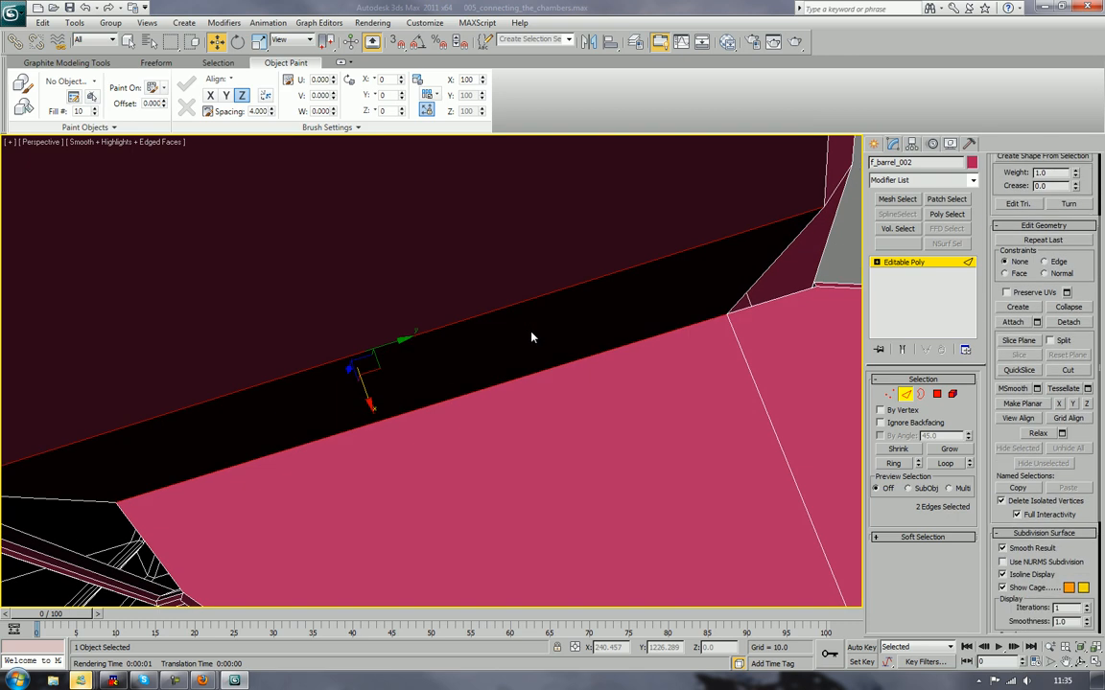
middle_click_drag(462, 462, 471, 305)
scroll(471, 305, "down", 6)
middle_click_drag(451, 388, 597, 410, "alt")
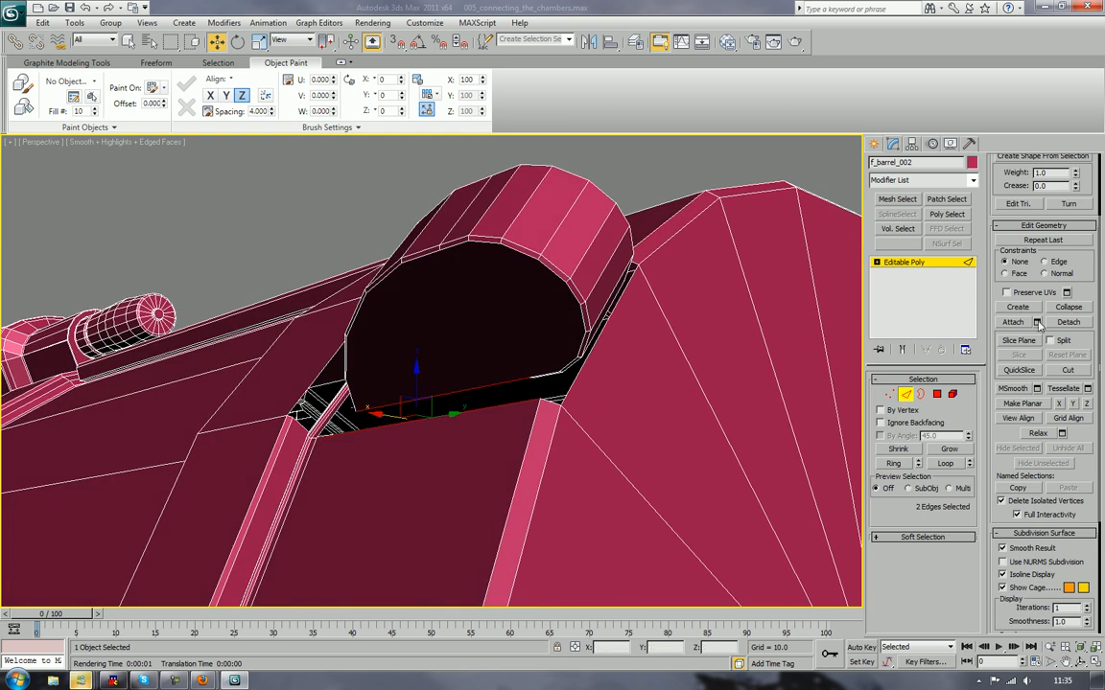
scroll(1021, 262, "up", 1)
scroll(1022, 262, "down", 1)
left_click_drag(1096, 179, 1072, 422)
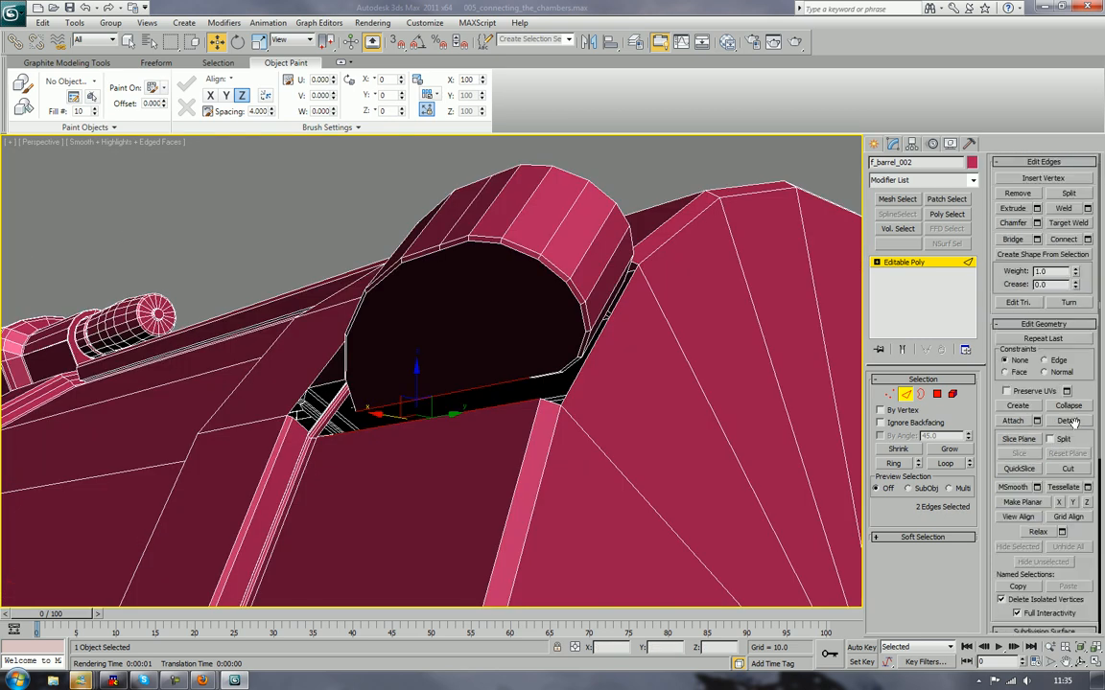
left_click(1014, 238)
middle_click_drag(438, 261, 501, 347, "alt")
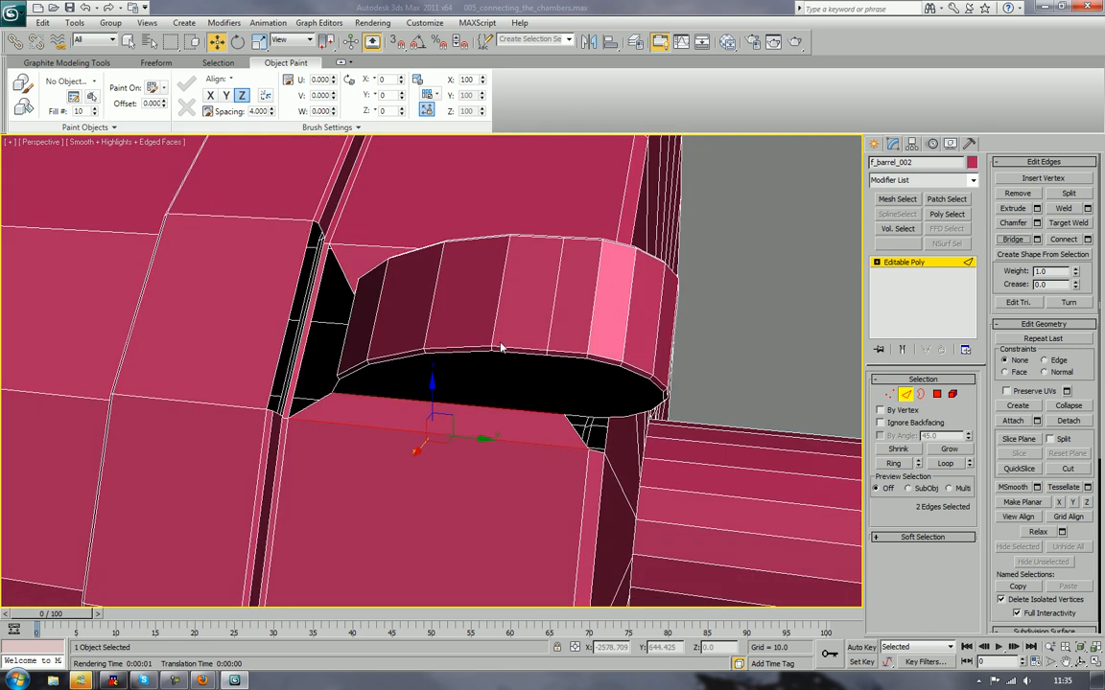
Step: Bridge the two slanted edges across the gap between the collar ridge and the block's tapered end
scroll(380, 326, "up", 8)
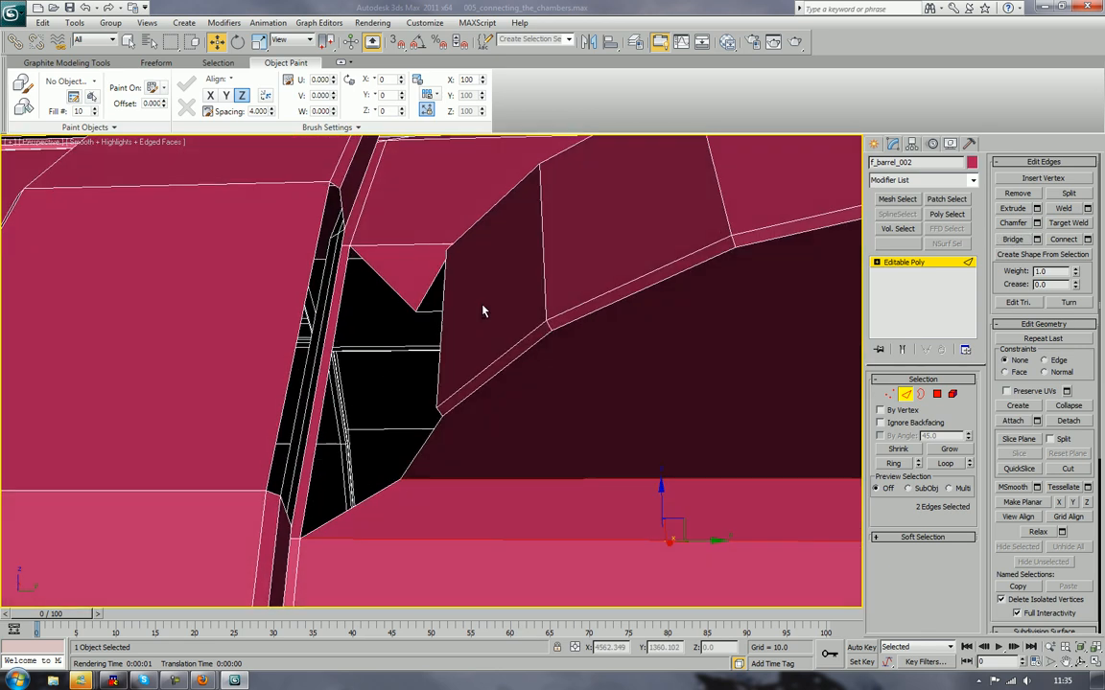
scroll(492, 308, "down", 5)
mouse_move(483, 281)
middle_mouse_down("alt")
mouse_move(486, 305)
mouse_move(496, 286)
mouse_move(476, 286)
mouse_move(482, 296)
mouse_move(499, 285)
middle_mouse_up("alt")
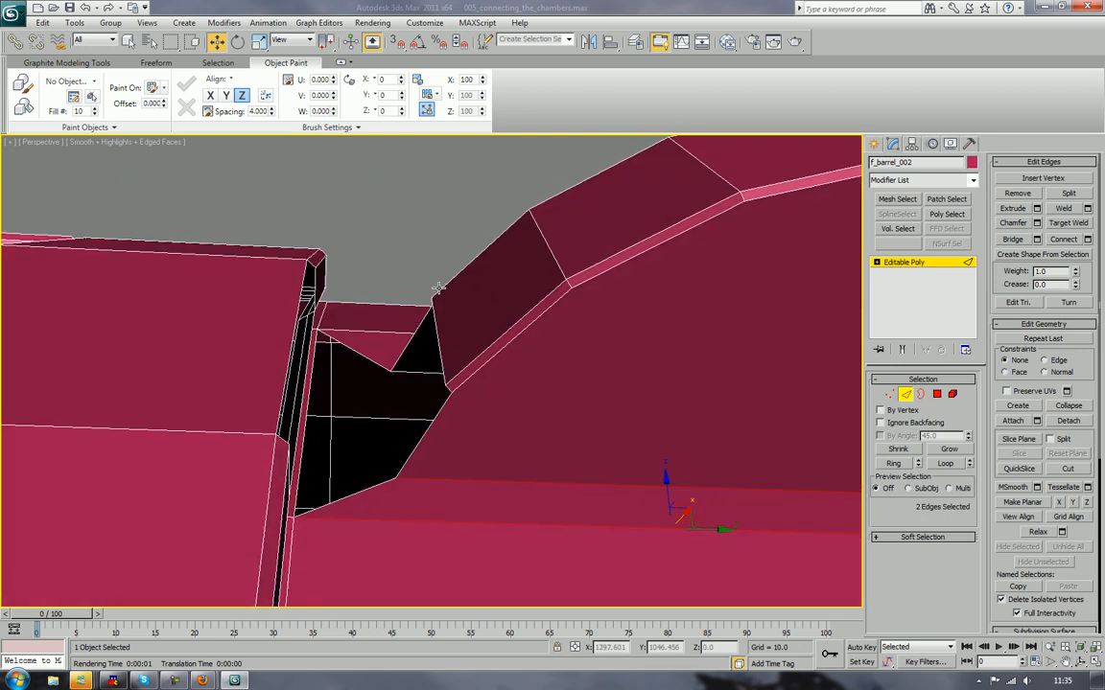
left_click(372, 355)
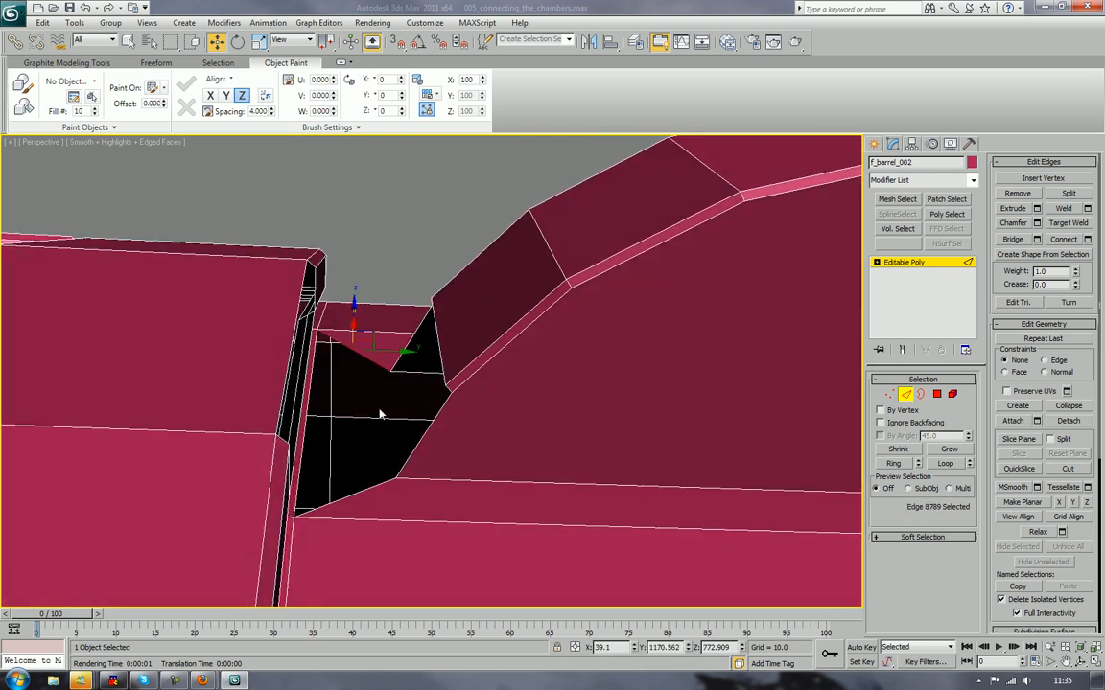
left_click(358, 492, "ctrl")
left_click(1012, 239)
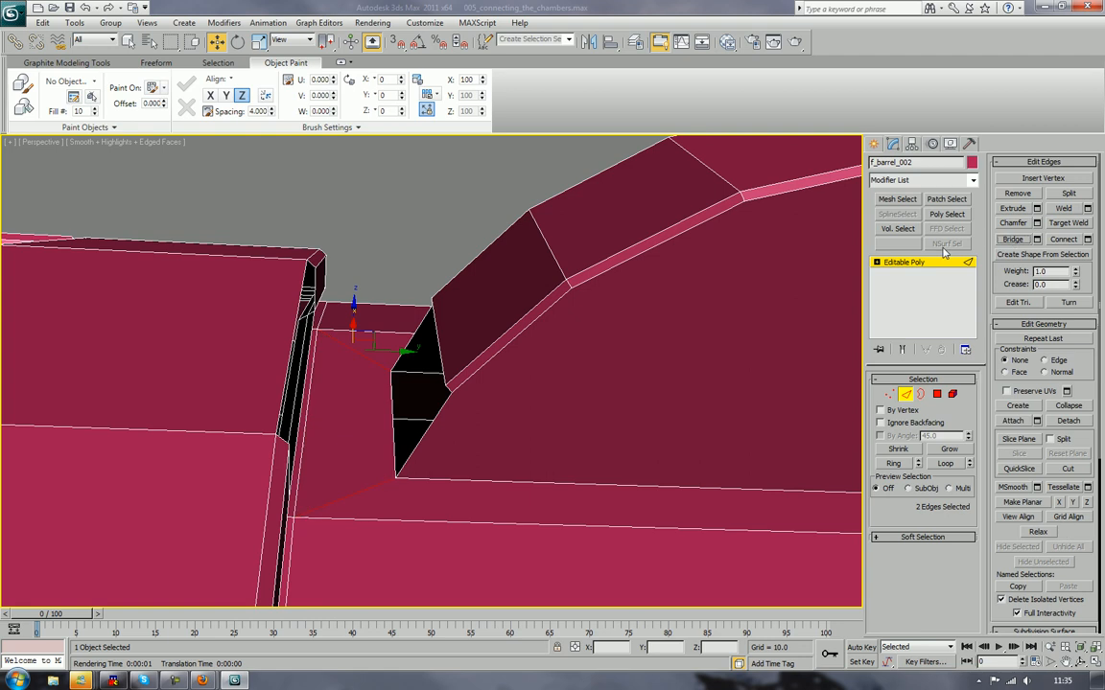
Step: Bridge the lower edge of the block's tapered end to the facing edge of the newly bridged collar surface
middle_click_drag(414, 390, 427, 360, "alt")
left_click(427, 360)
left_click(380, 437, "ctrl")
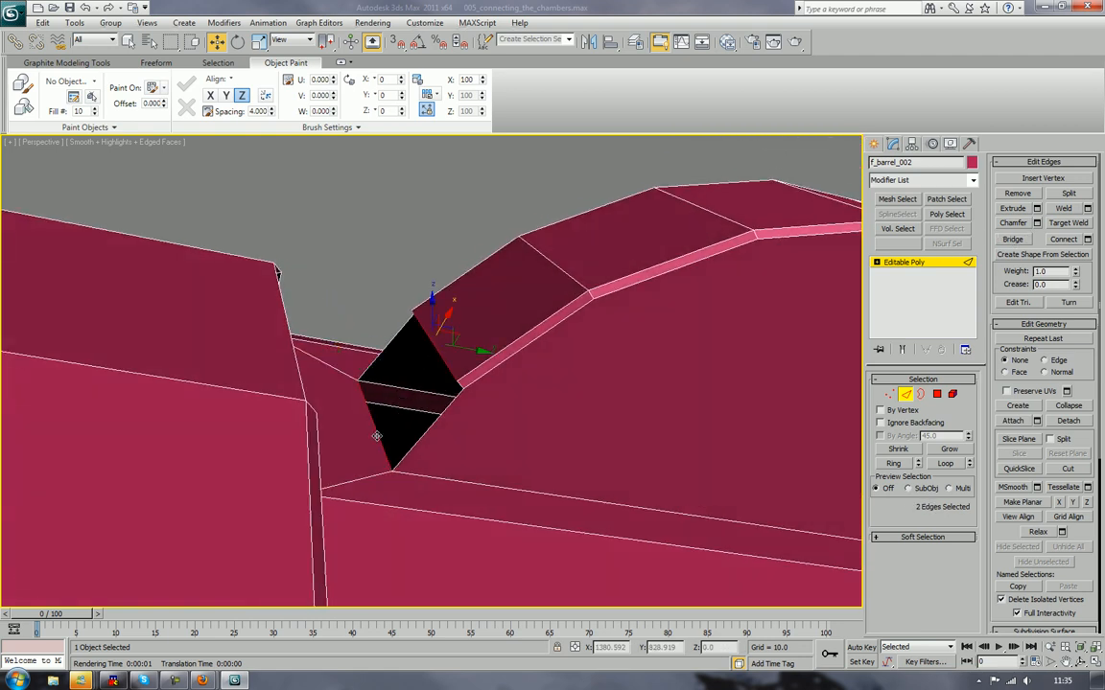
left_click(1012, 240)
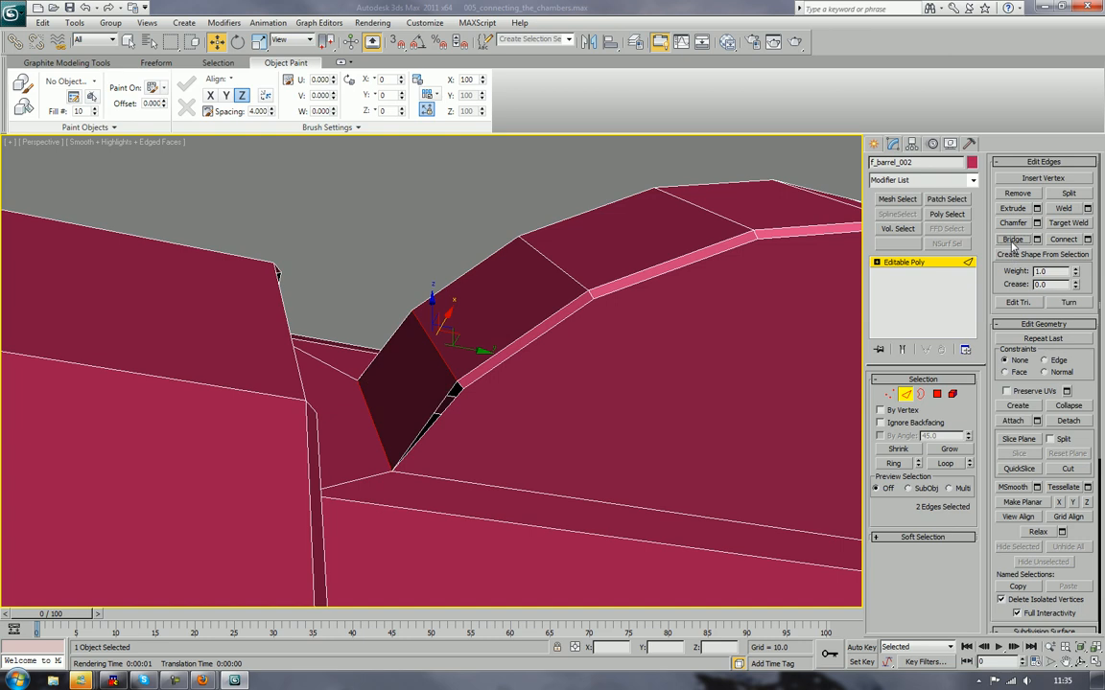
Step: Cap the narrow open border left beside the block's side face at its tapered end
left_click(921, 395)
middle_click_drag(608, 394, 583, 415, "alt")
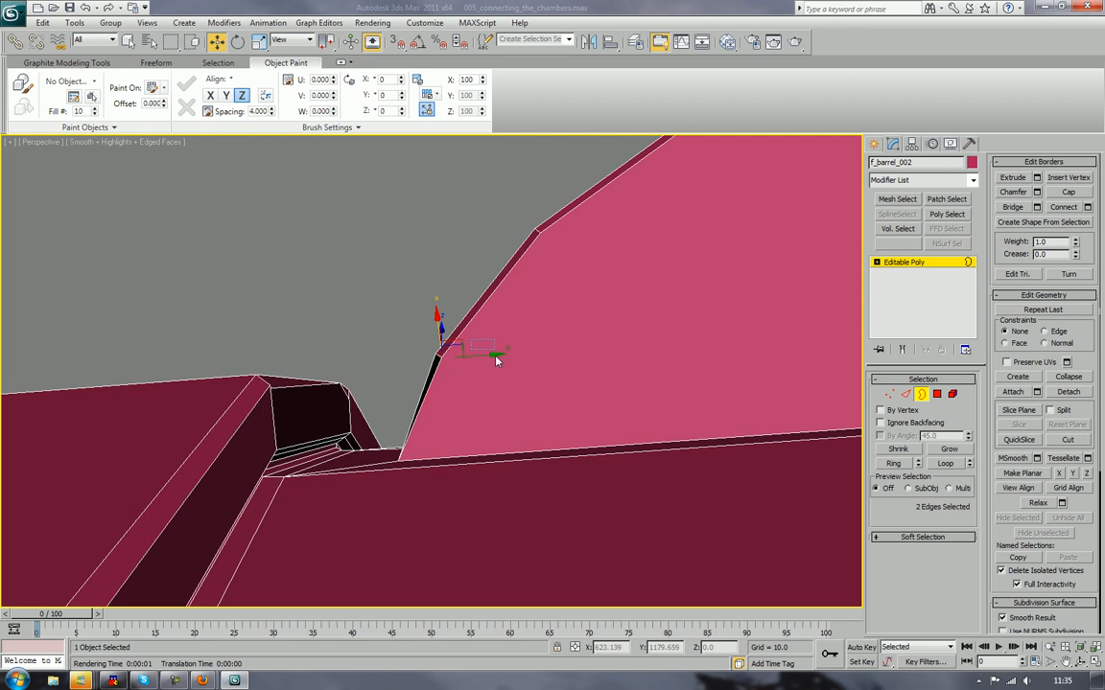
left_click_drag(390, 374, 390, 374)
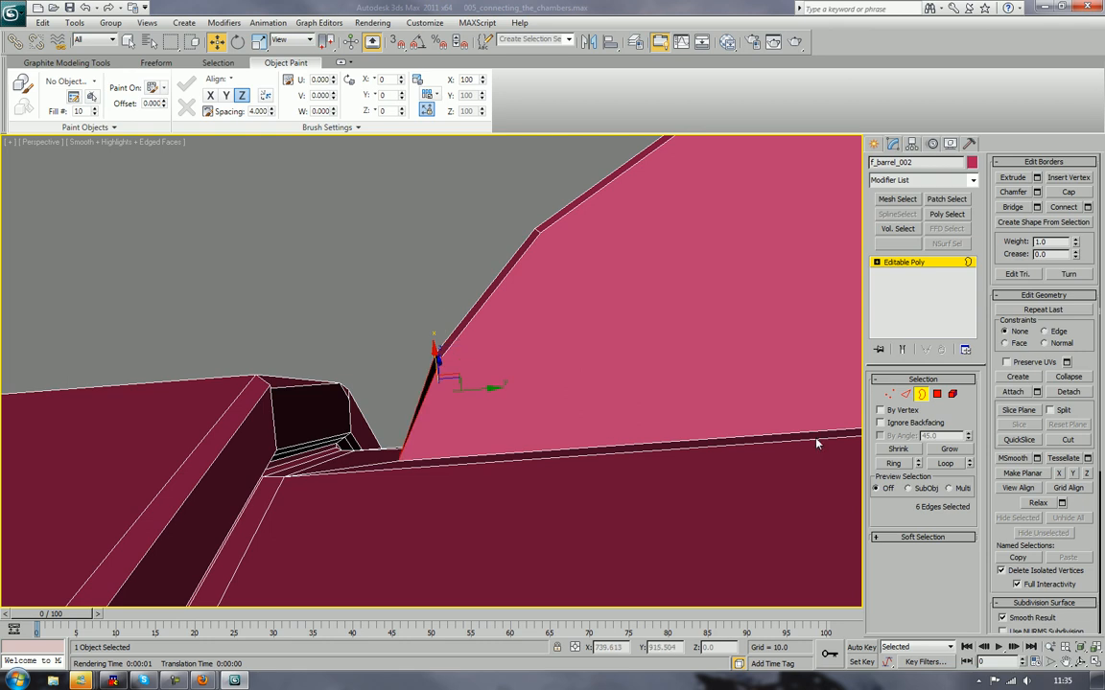
left_click(1074, 193)
Step: Bridge the two edge pairs at opposite ends of the ridge opening to close the gap behind the block
middle_click_drag(394, 221, 505, 408, "alt")
scroll(407, 304, "up", 4)
scroll(442, 313, "up", 3)
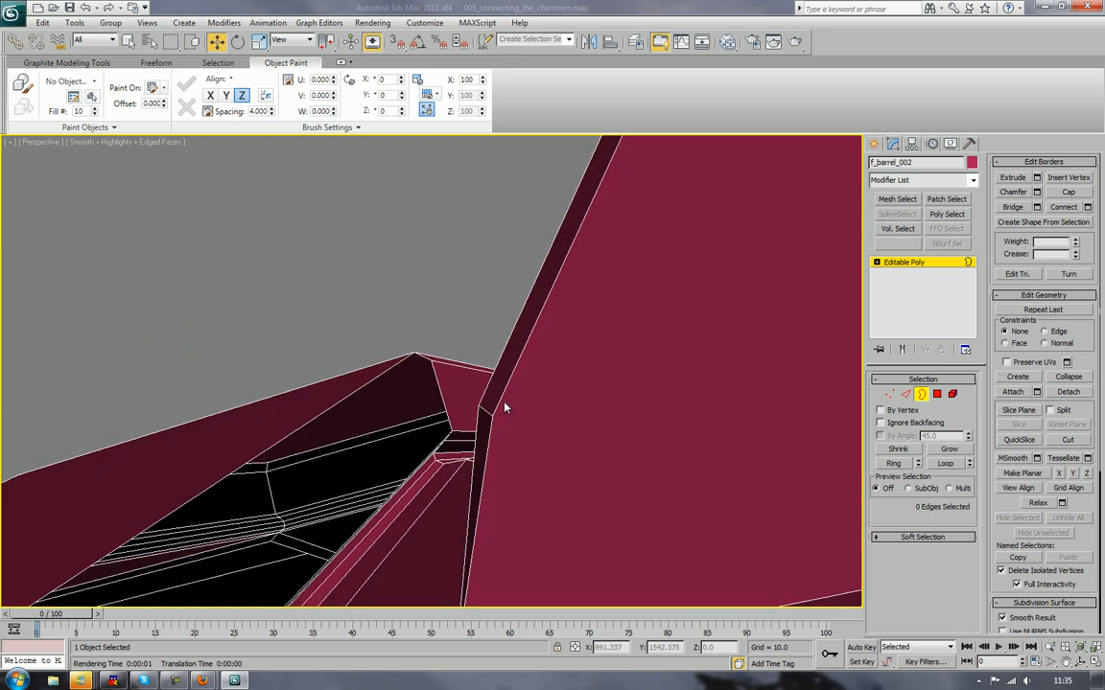
left_click(906, 395)
left_click(420, 356)
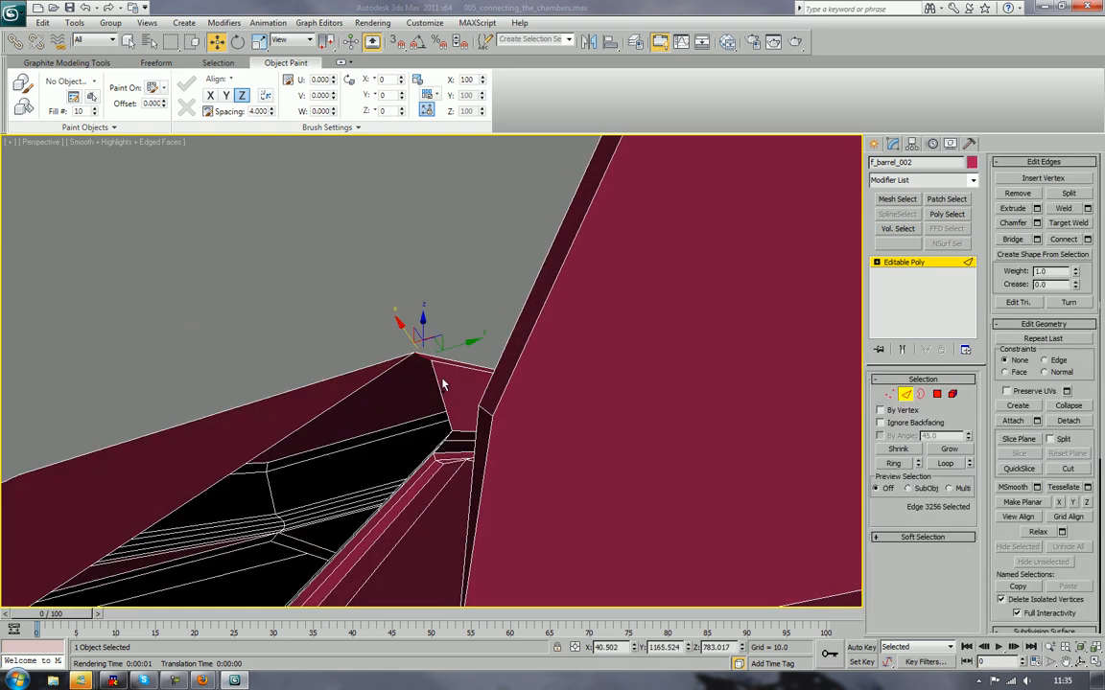
left_click(437, 382, "ctrl")
middle_click_drag(438, 379, 419, 406)
scroll(550, 281, "down", 2)
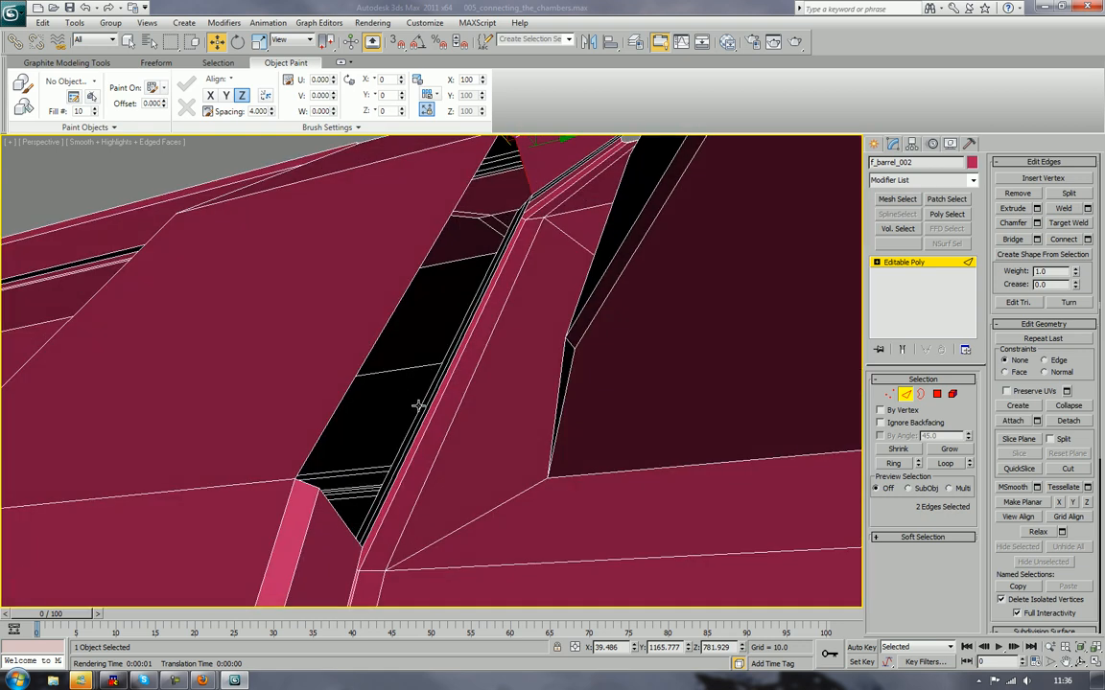
left_click(312, 486, "ctrl")
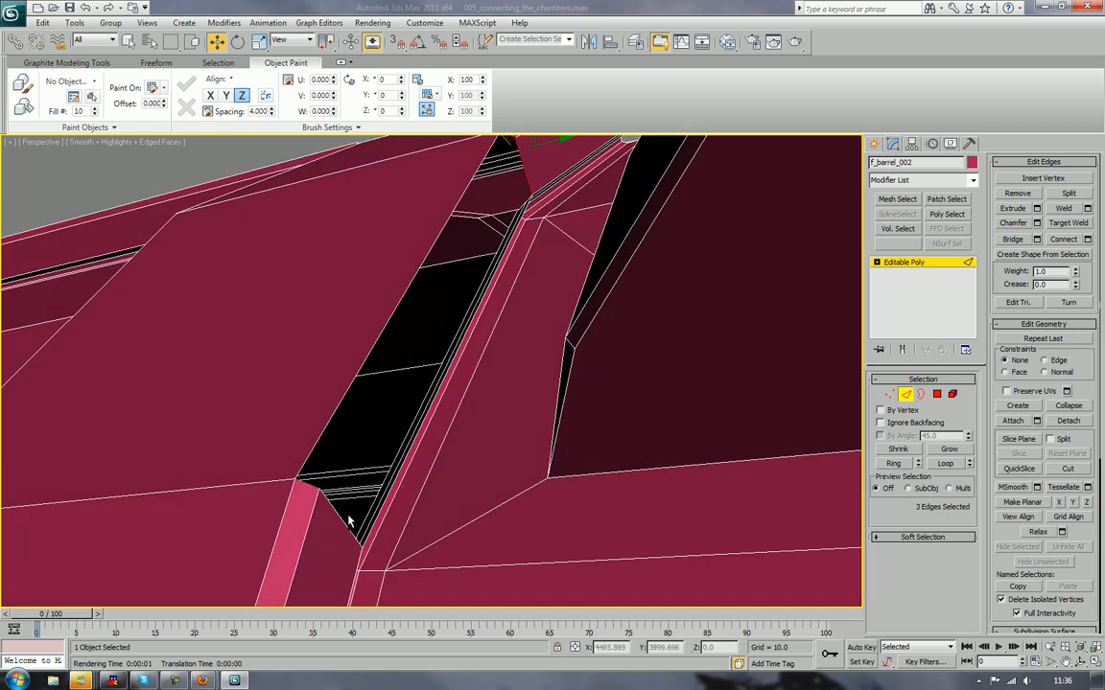
left_click(339, 521, "ctrl")
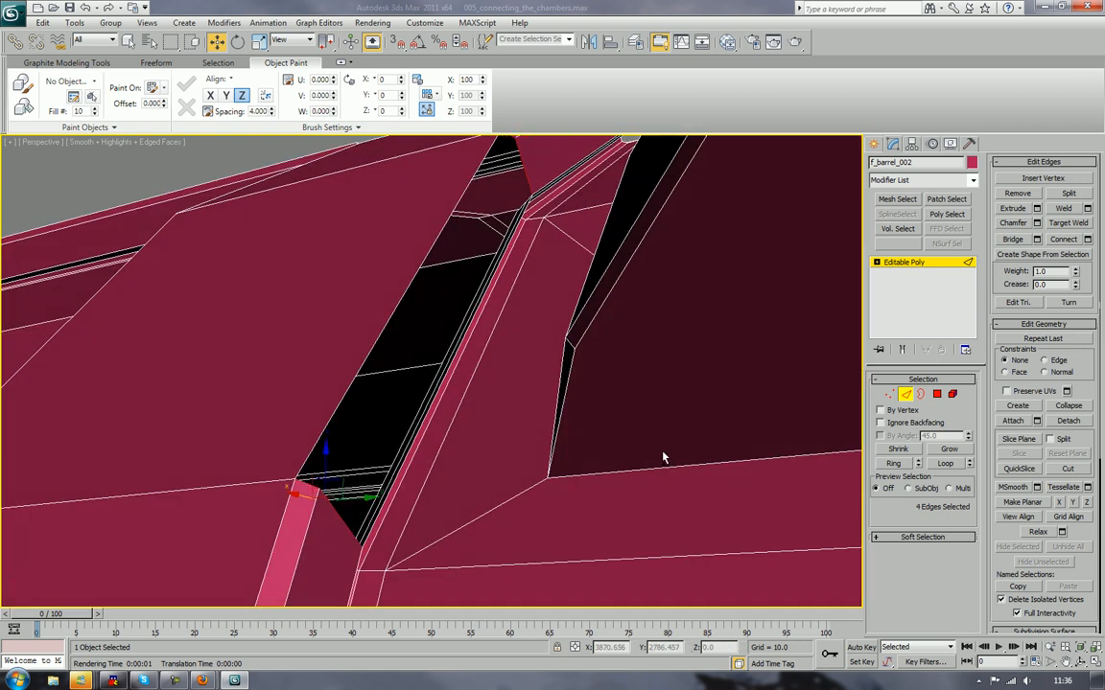
left_click(1012, 239)
Step: Bridge the block's lower edge at its other end to the collar's front rim edge
middle_click_drag(615, 335, 501, 335, "alt")
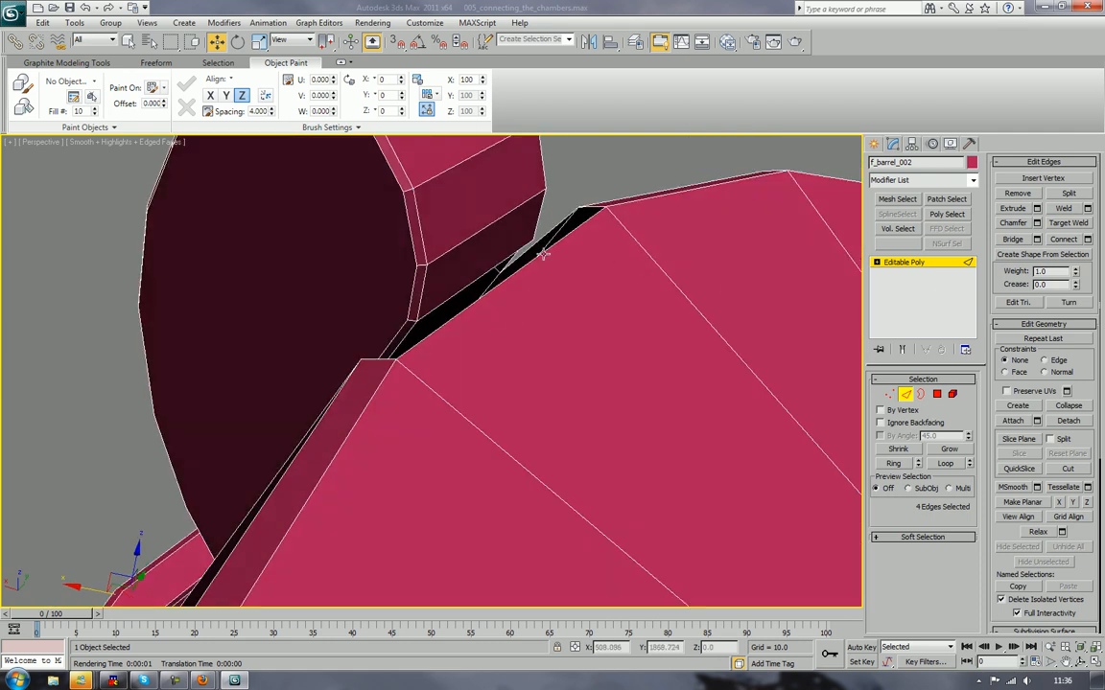
left_click(437, 268)
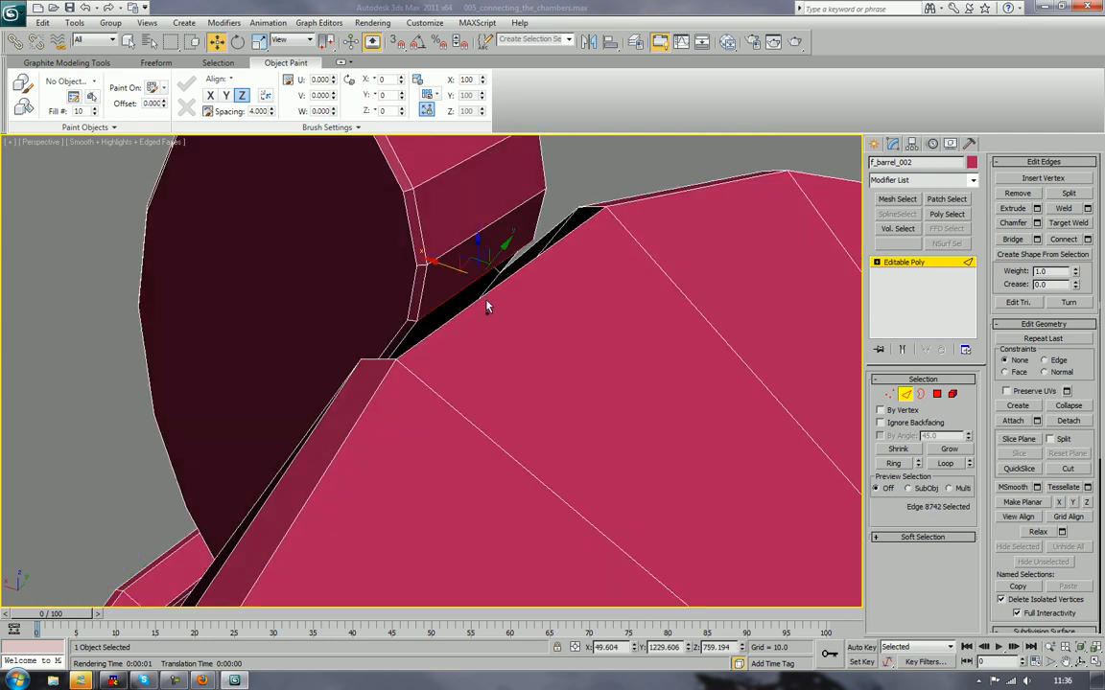
left_click(1015, 239)
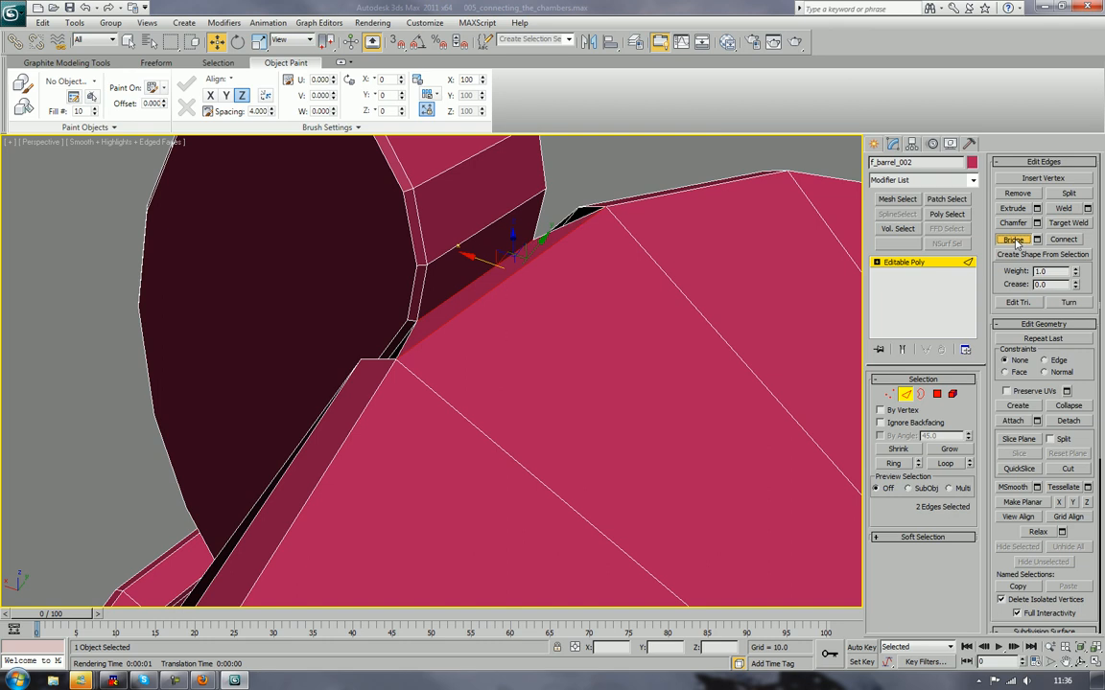
Step: Delete the small leftover bevel polygon in the corner gap between the block and the collar rim
middle_click_drag(690, 259, 566, 405, "alt")
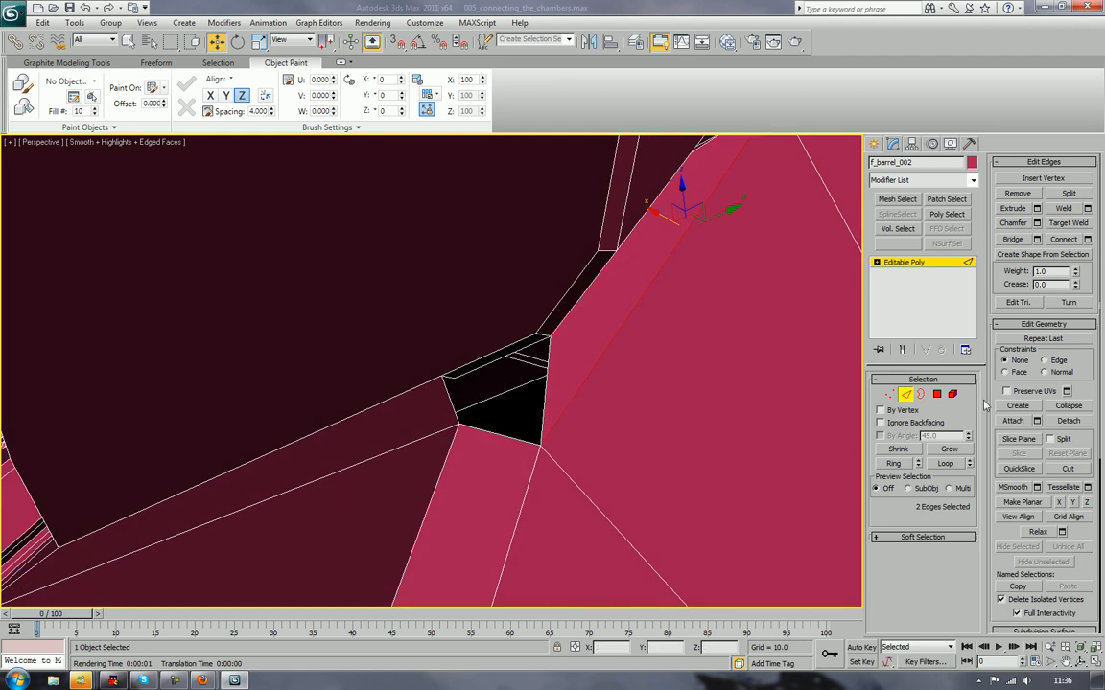
key("4")
left_click(521, 342)
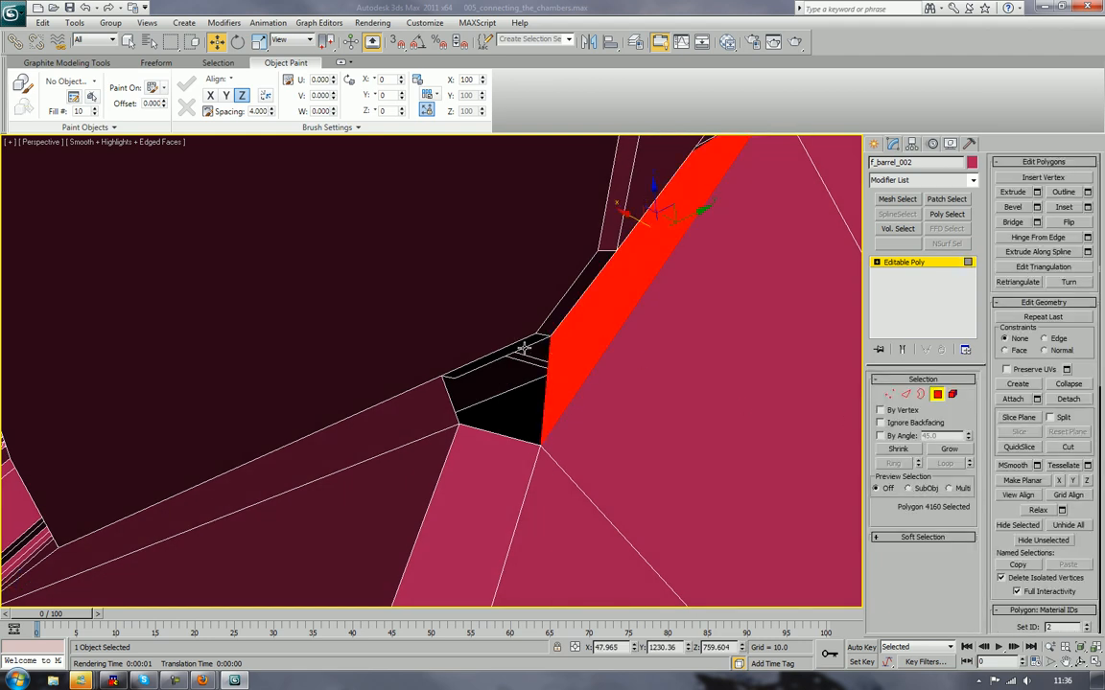
left_click(523, 347)
key("Delete")
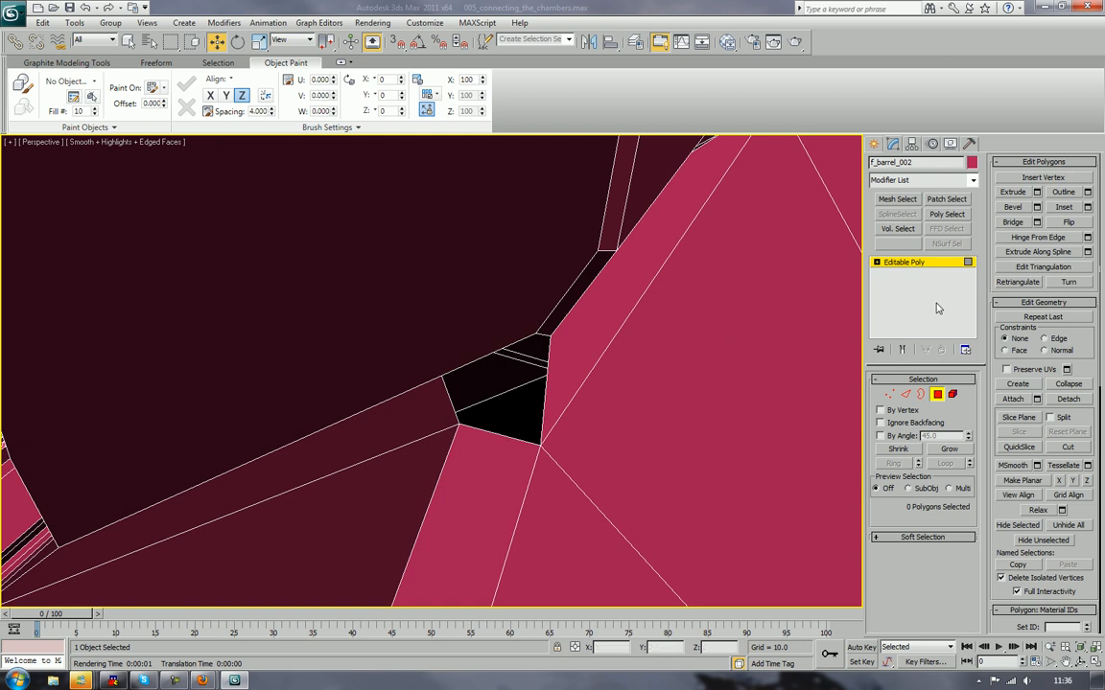
Step: Bridge the block's short bevel edge to the collar rim's short edge across the corner gap
left_click(908, 400)
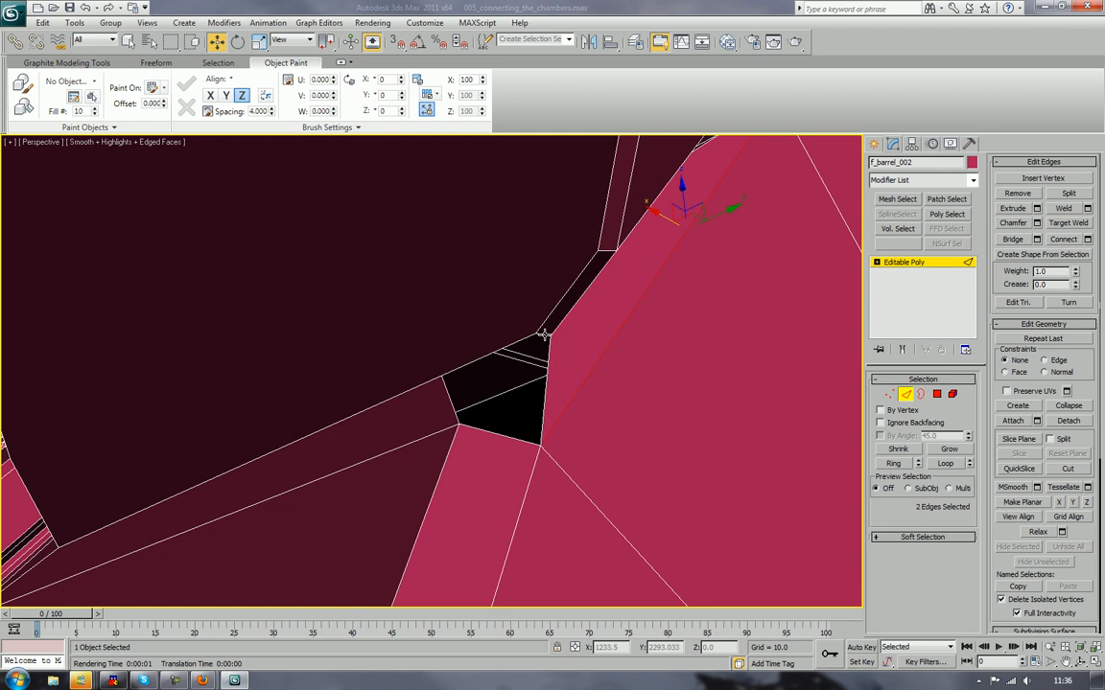
left_click(493, 432)
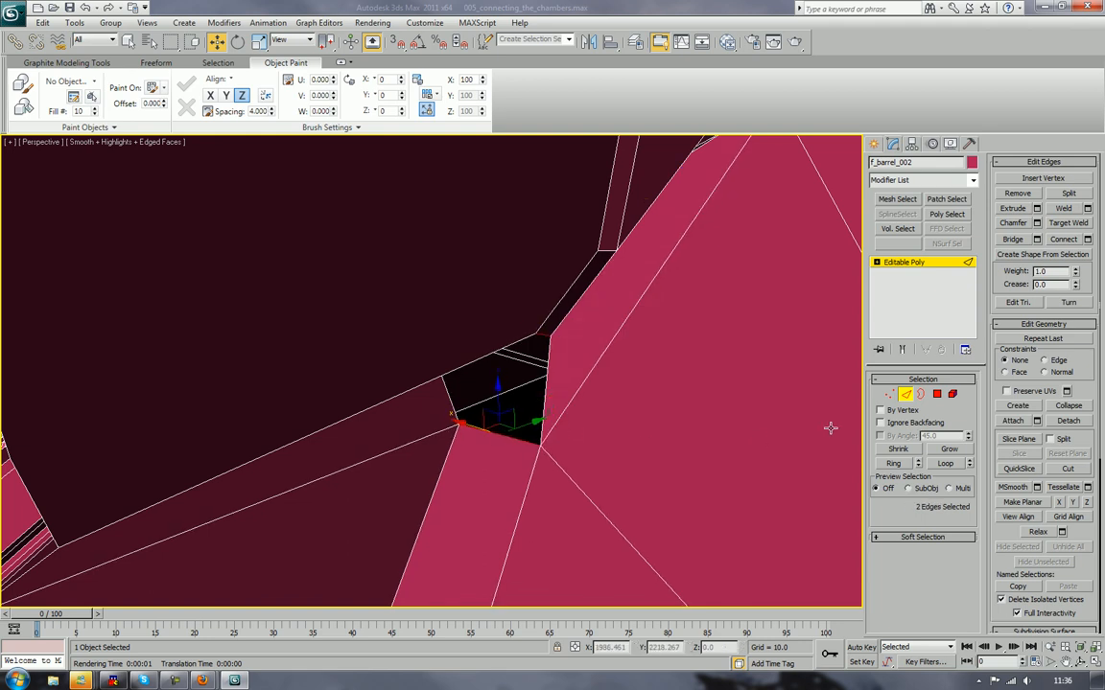
left_click(1014, 238)
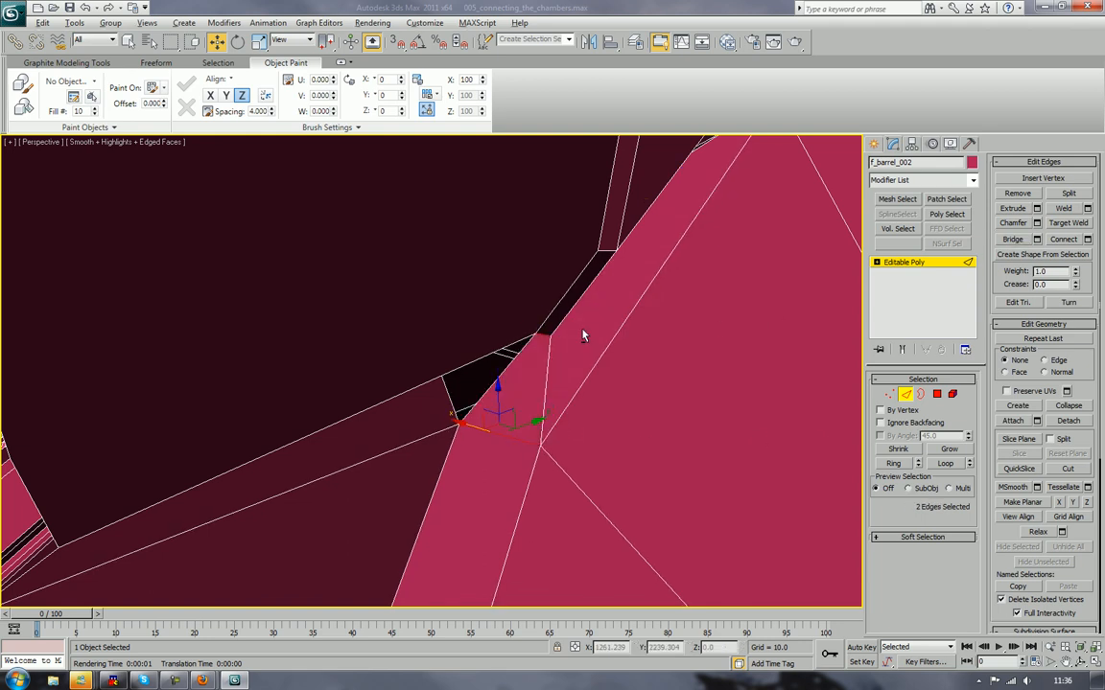
Step: Bridge the matching short bevel edge to the collar rim edge in the corner gap on the block's opposite side
middle_click_drag(582, 331, 463, 363, "alt")
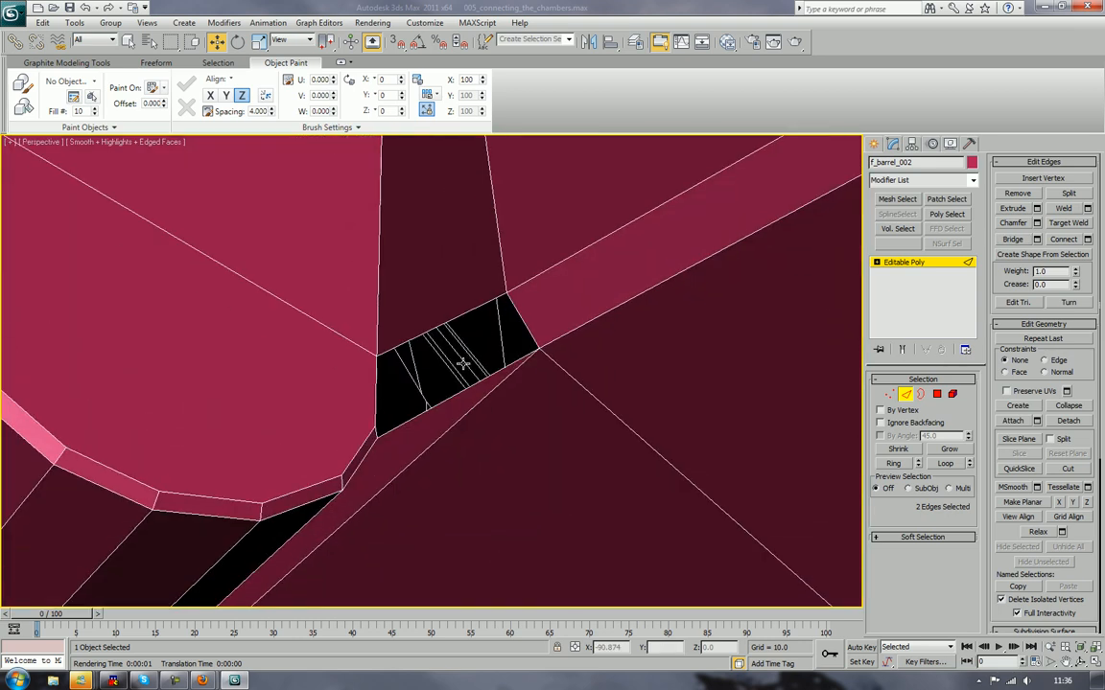
left_click(377, 434)
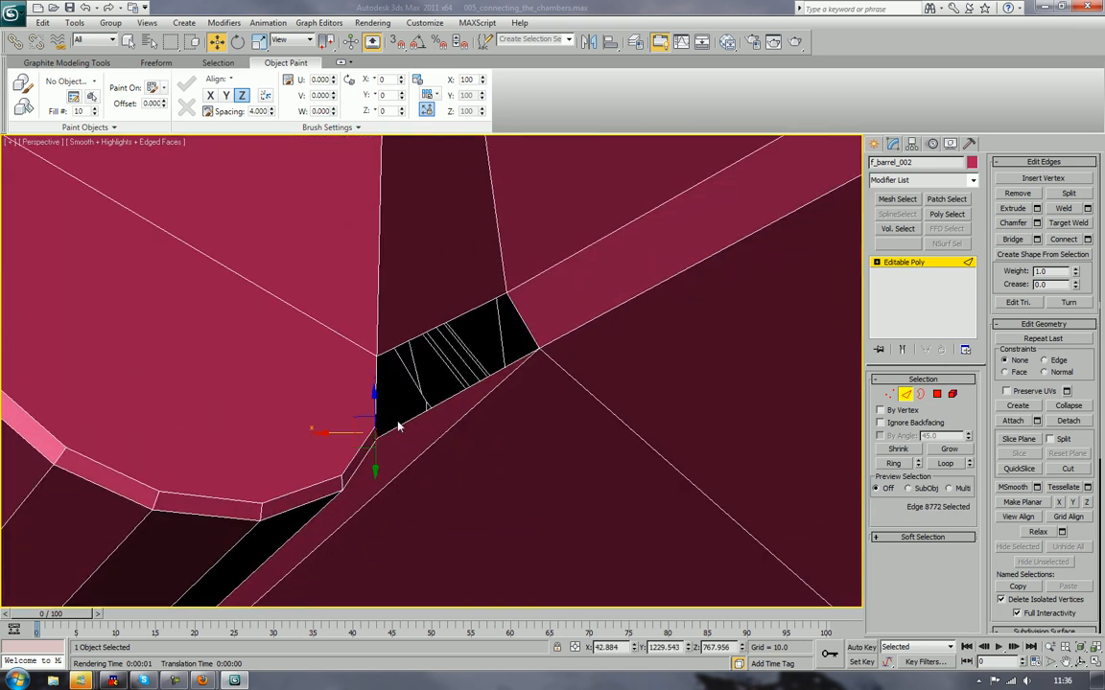
left_click(531, 331)
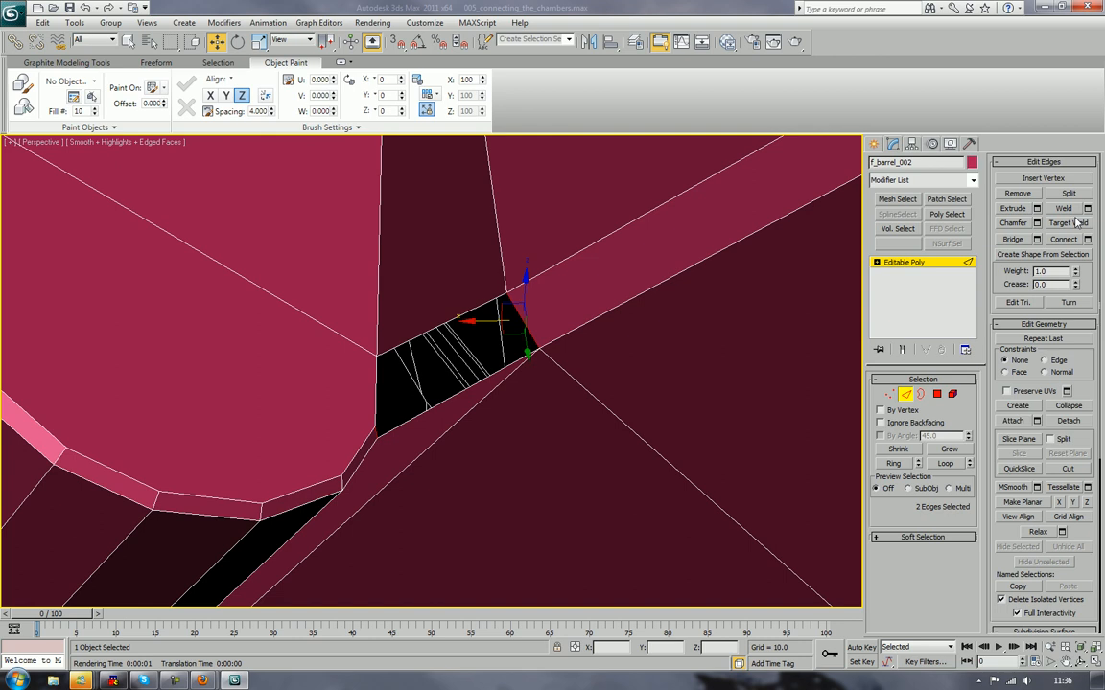
left_click(1020, 240)
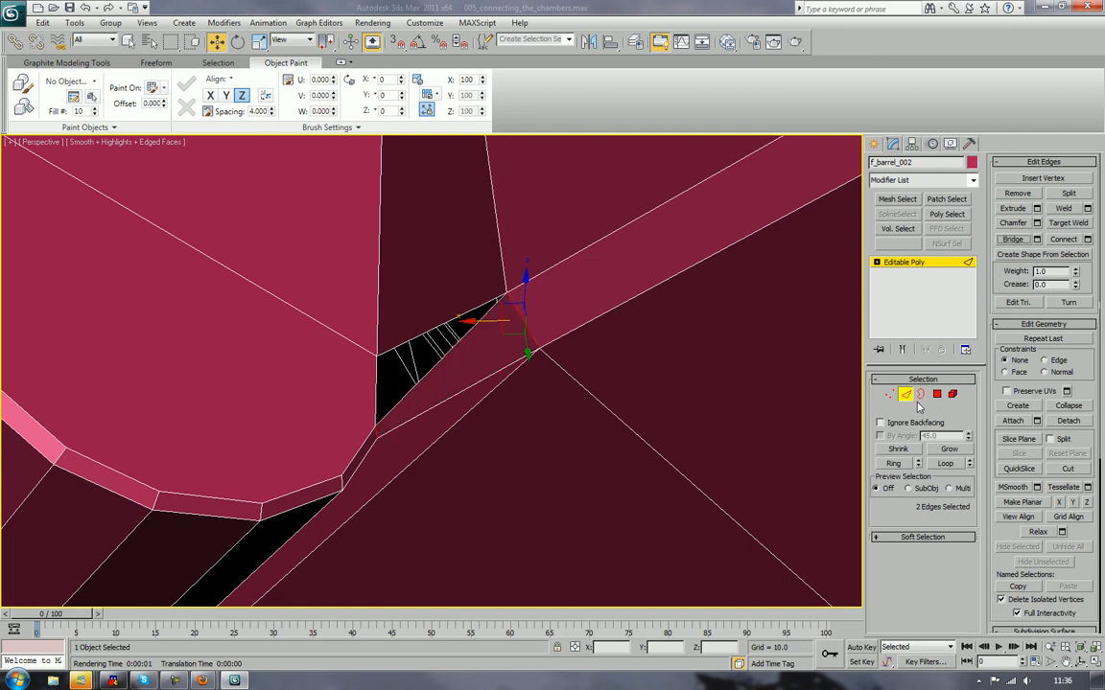
Step: Cap the two remaining triangular holes at the block's front corners
key("3")
left_click(467, 311)
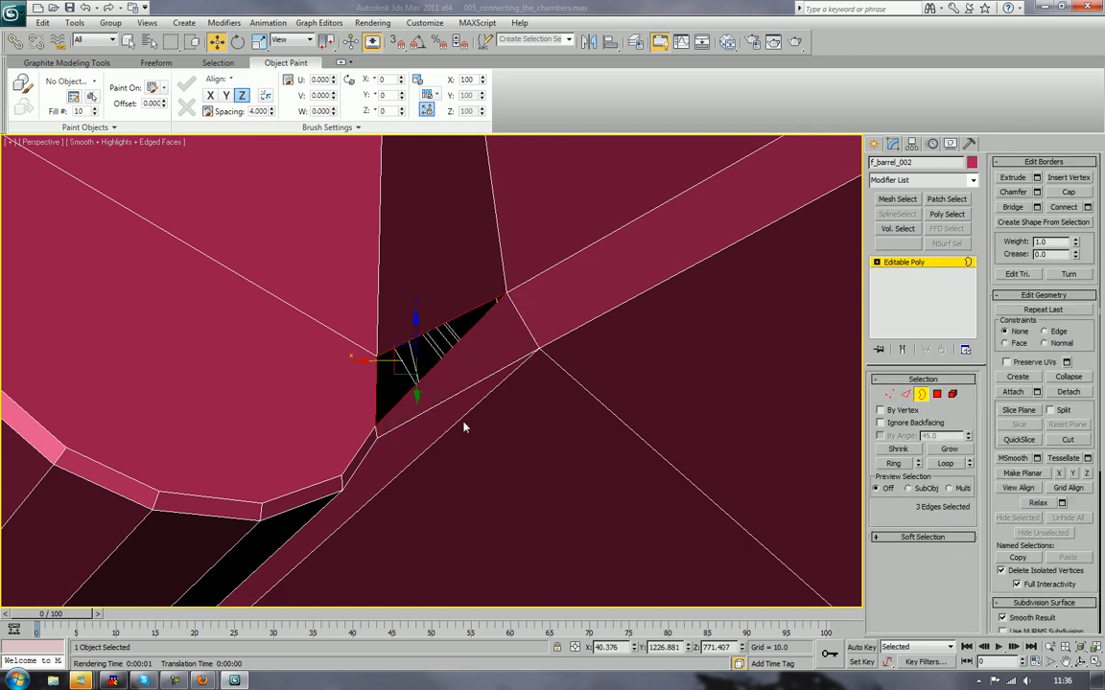
scroll(464, 425, "down", 4)
middle_click_drag(464, 424, 486, 313)
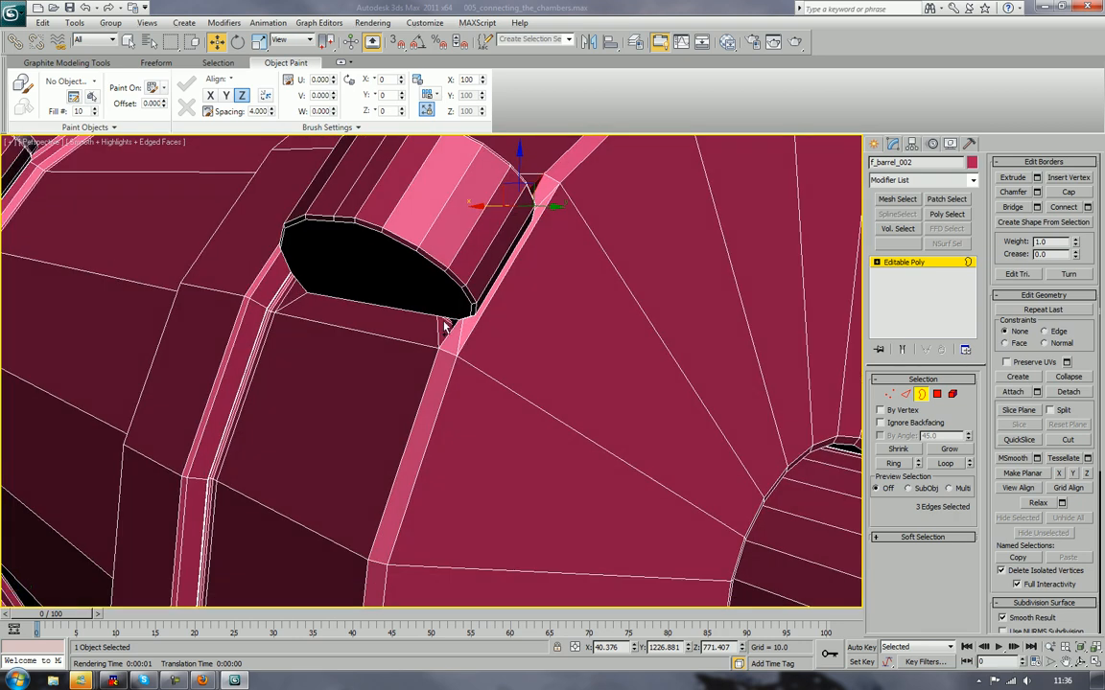
left_click(448, 329, "ctrl")
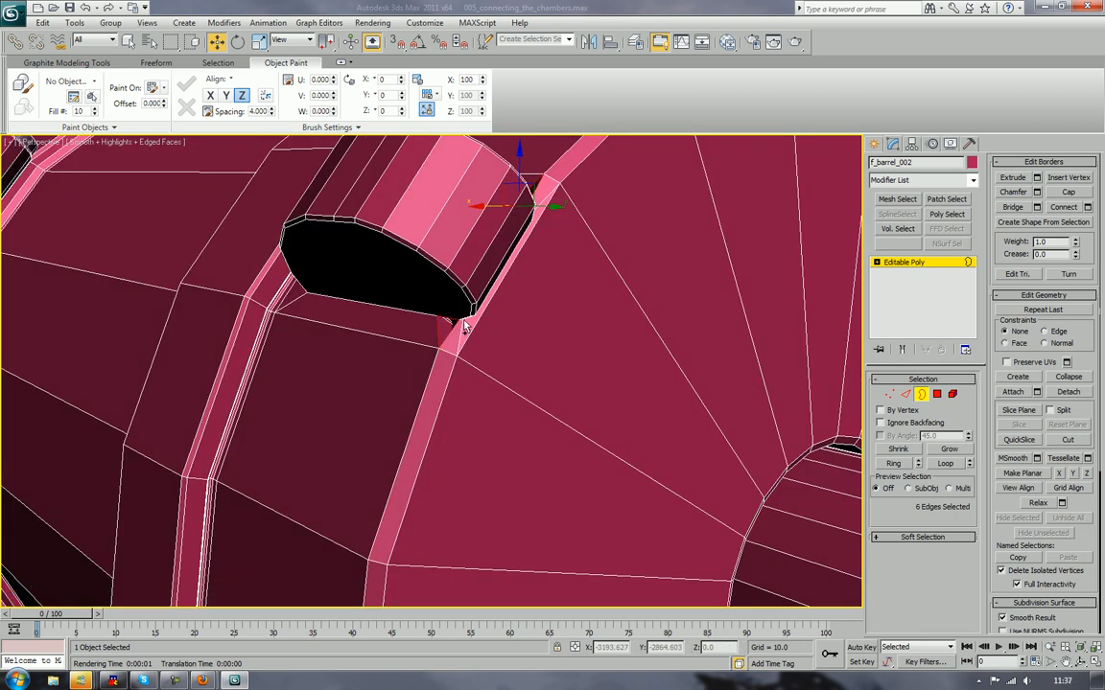
left_click(1080, 192)
Step: Clone the pink capped cylinder as one copy onto the front collar and align it with the rounded block there
scroll(611, 283, "down", 4)
middle_click_drag(625, 270, 479, 316, "alt")
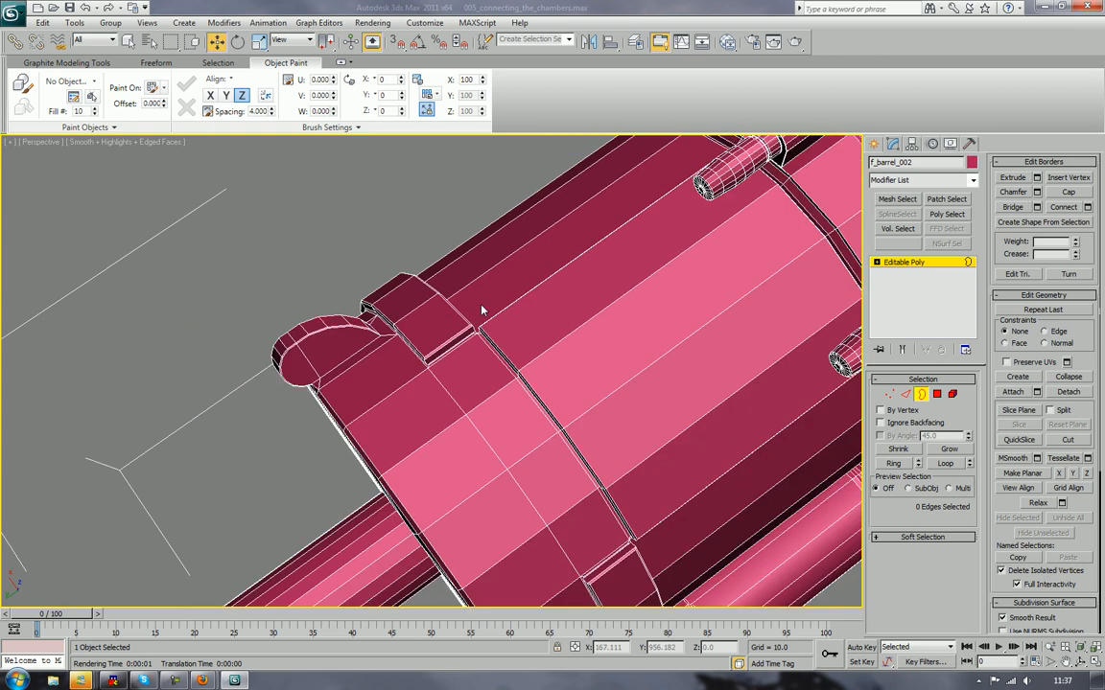
middle_click_drag(470, 261, 470, 276, "alt")
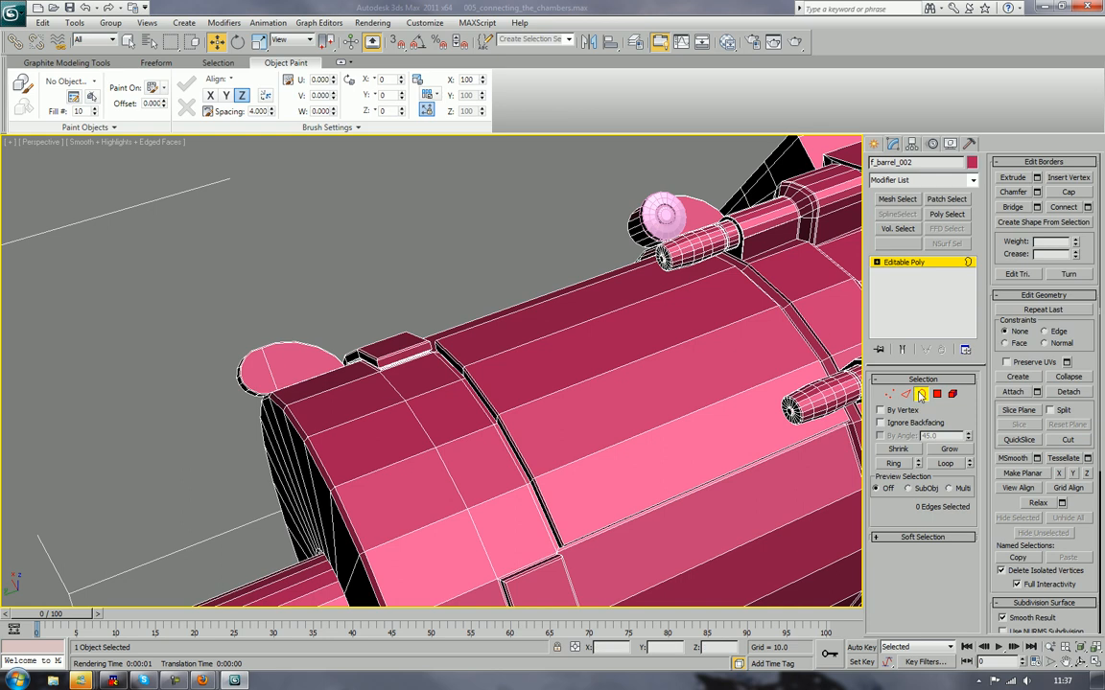
left_click(920, 395)
left_click(661, 216)
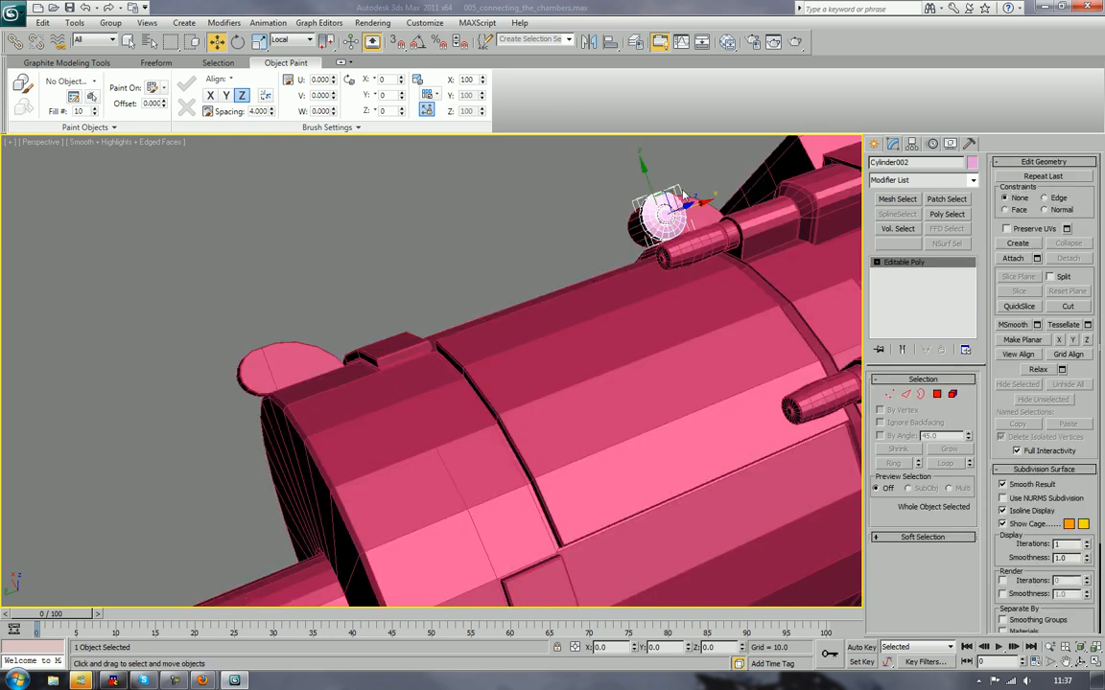
mouse_move(661, 216)
left_mouse_down("shift")
mouse_move(235, 362)
mouse_move(251, 354)
left_mouse_up("shift")
left_click_drag(310, 395, 317, 398, "shift")
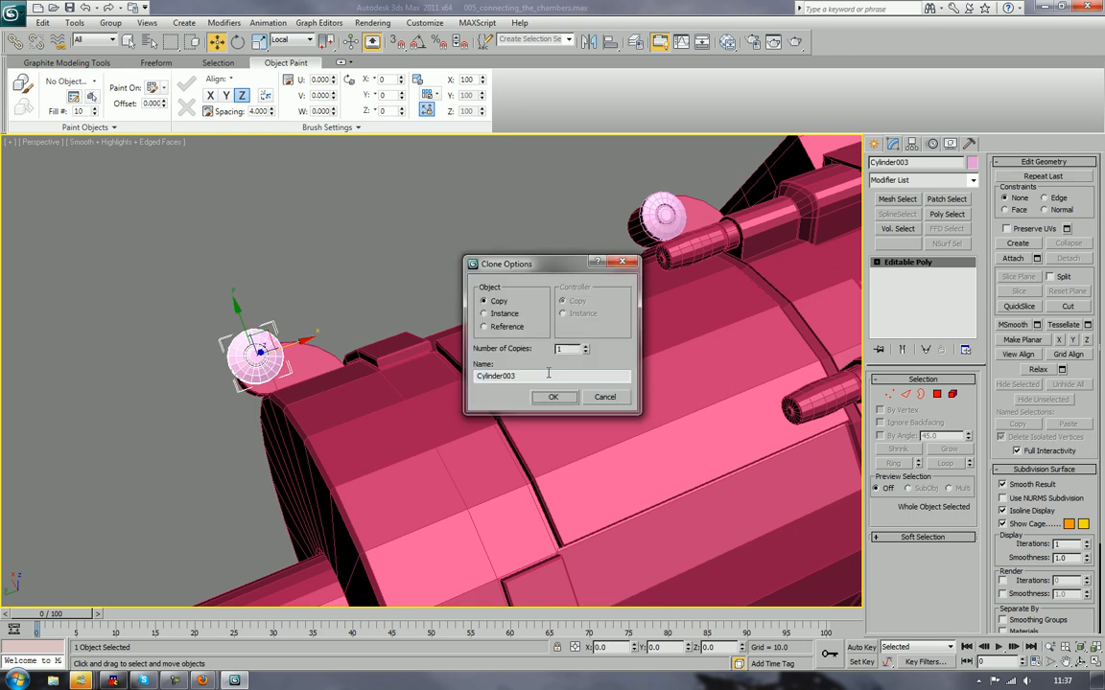
left_click(565, 397)
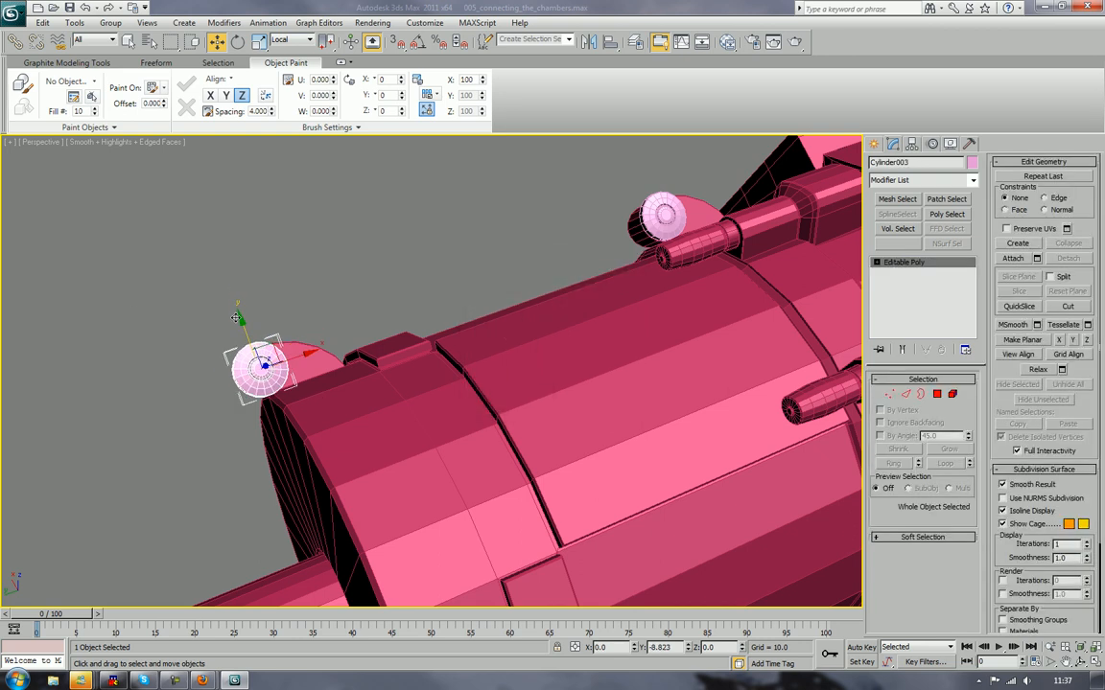
left_click(444, 339)
left_click(817, 237)
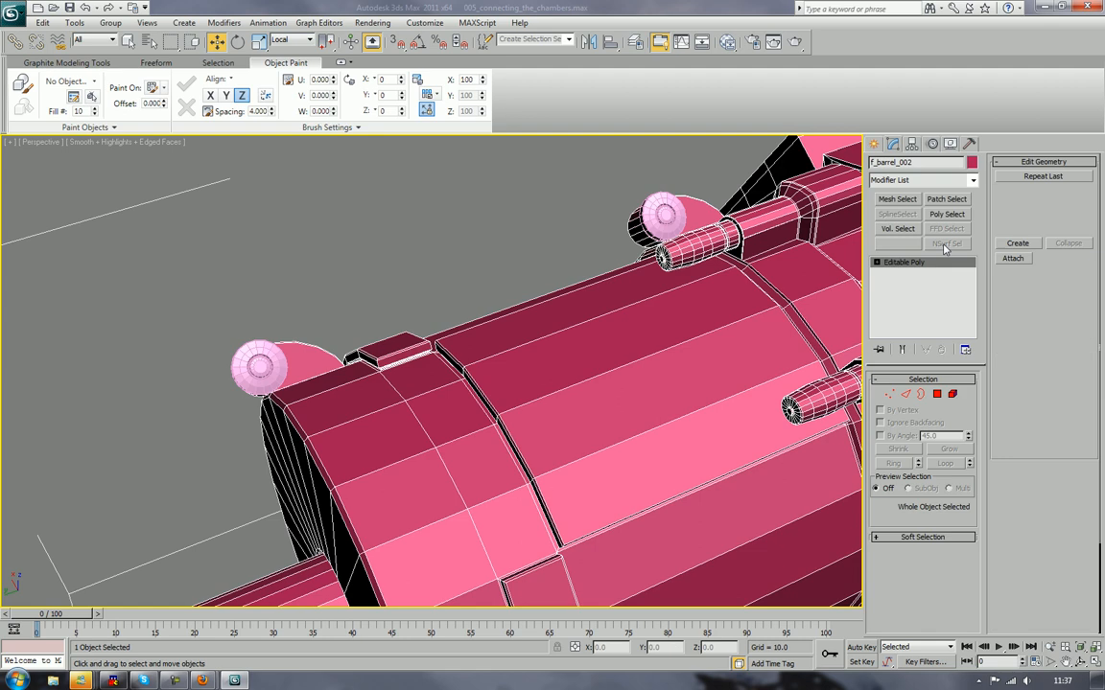
Step: Attach the two pink capped cylinders beside the rounded blocks to the barrel mesh f_barrel_002 and clear the selection
left_click(647, 213)
left_click(264, 364)
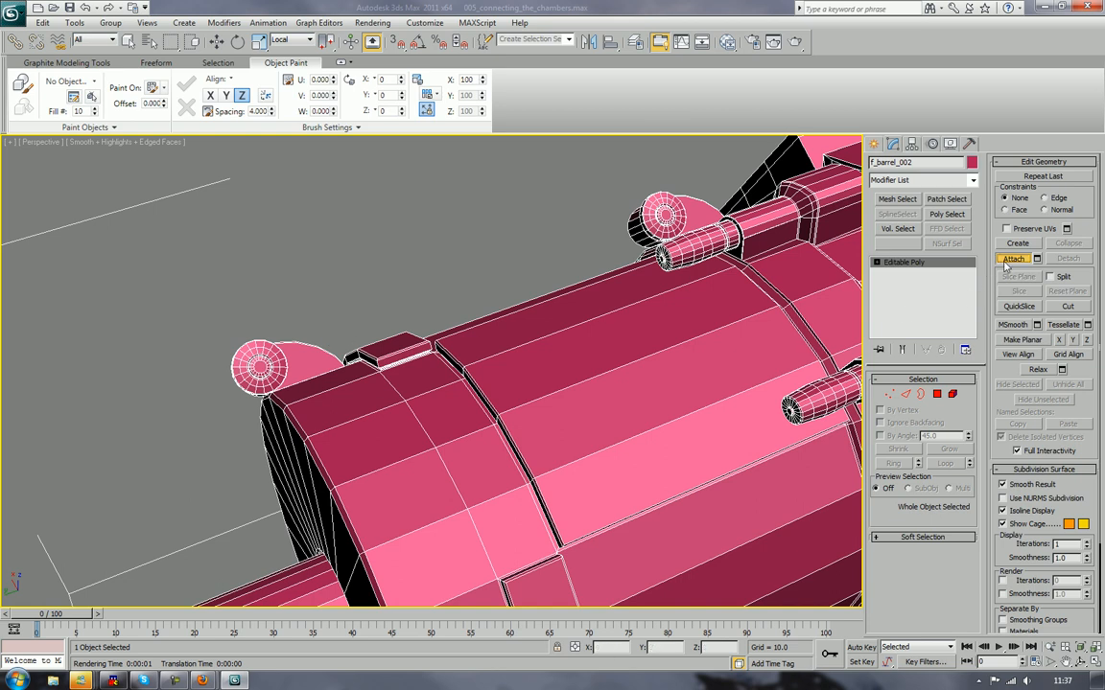
key("w")
left_click(403, 262)
Step: Create a helper box about 335 long and 416 wide beneath the gun body and move it against the body's side
scroll(402, 262, "down", 10)
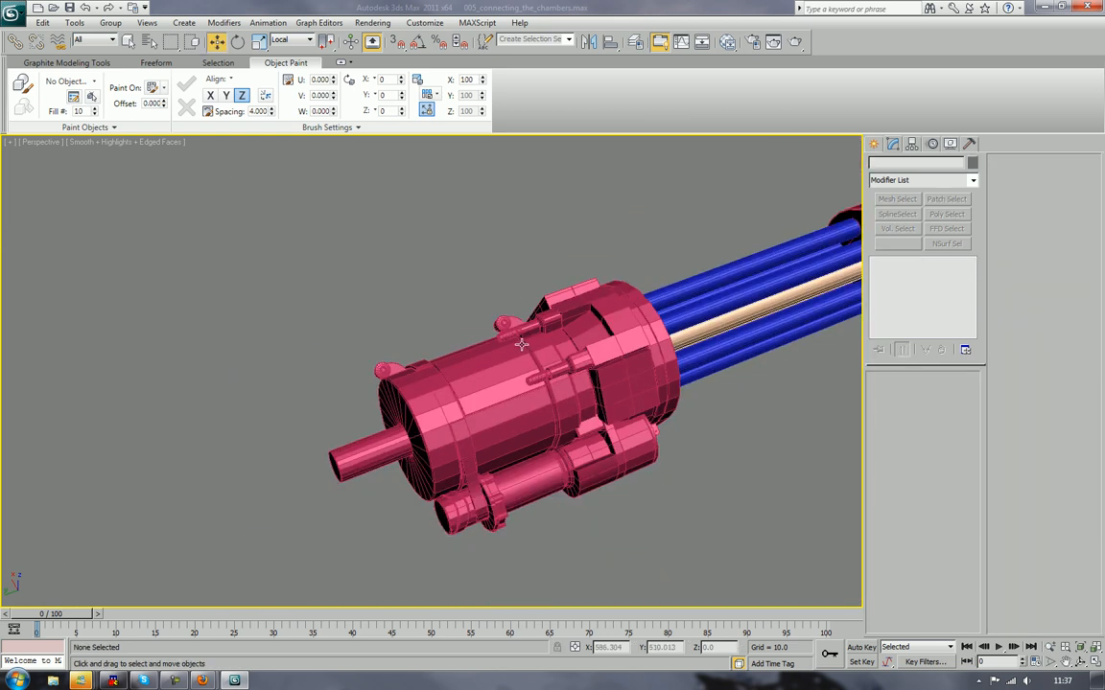
middle_click_drag(453, 277, 425, 285, "alt")
scroll(425, 285, "up", 2)
scroll(427, 284, "up", 3)
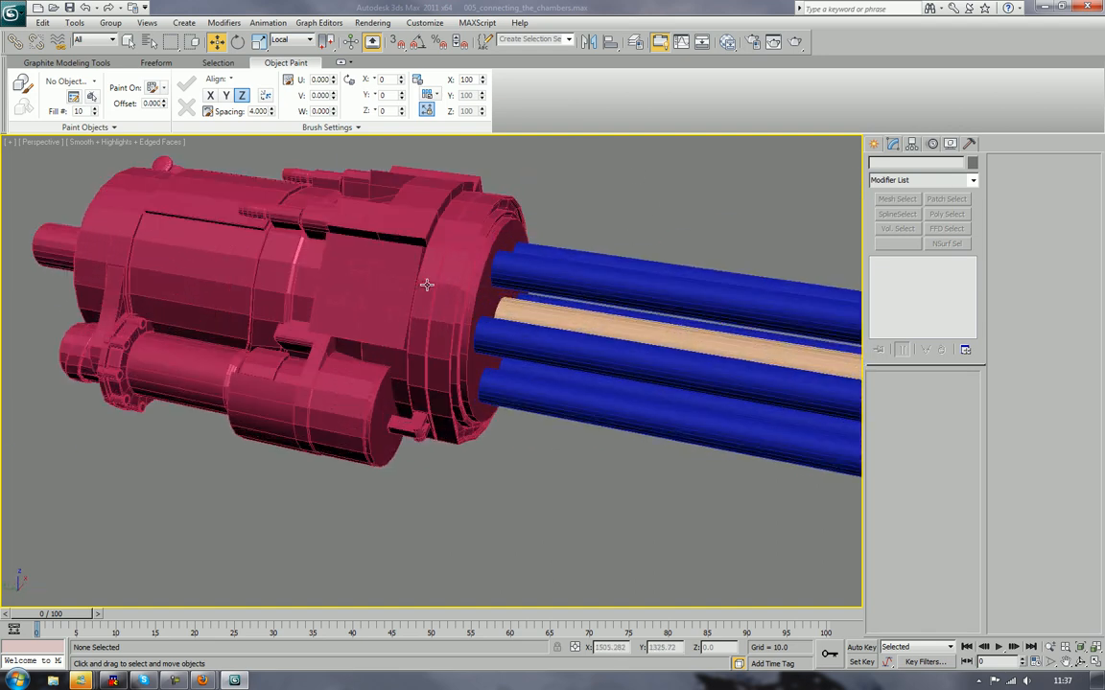
middle_click_drag(427, 284, 320, 339)
scroll(320, 339, "down", 2)
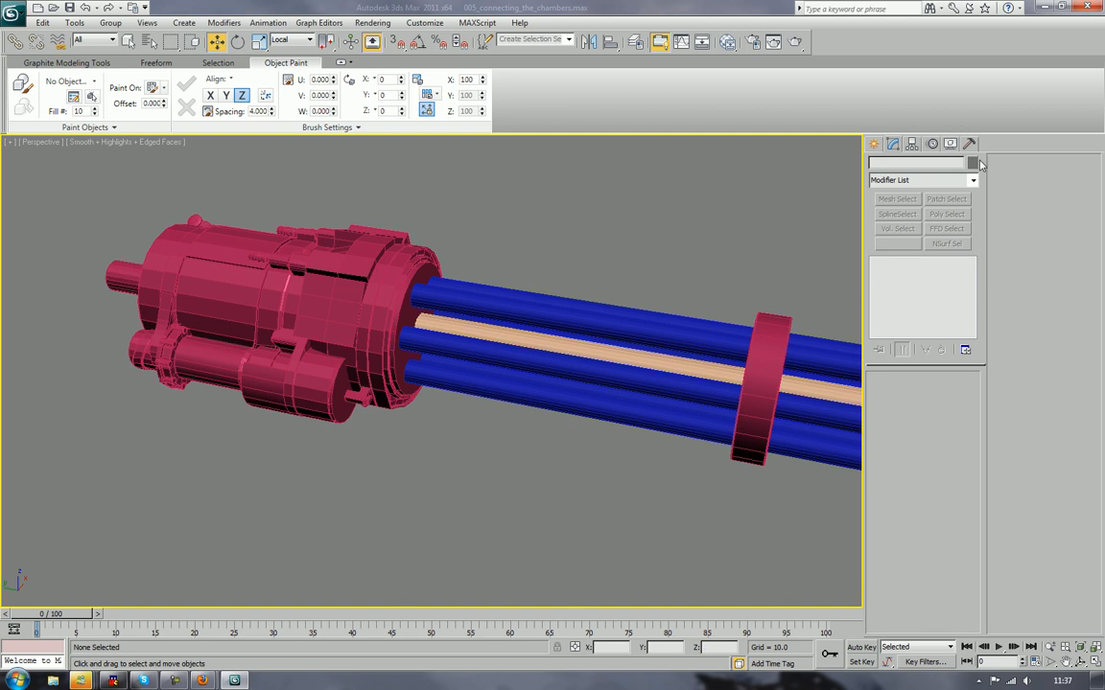
left_click(874, 144)
middle_click_drag(772, 298, 702, 296, "alt")
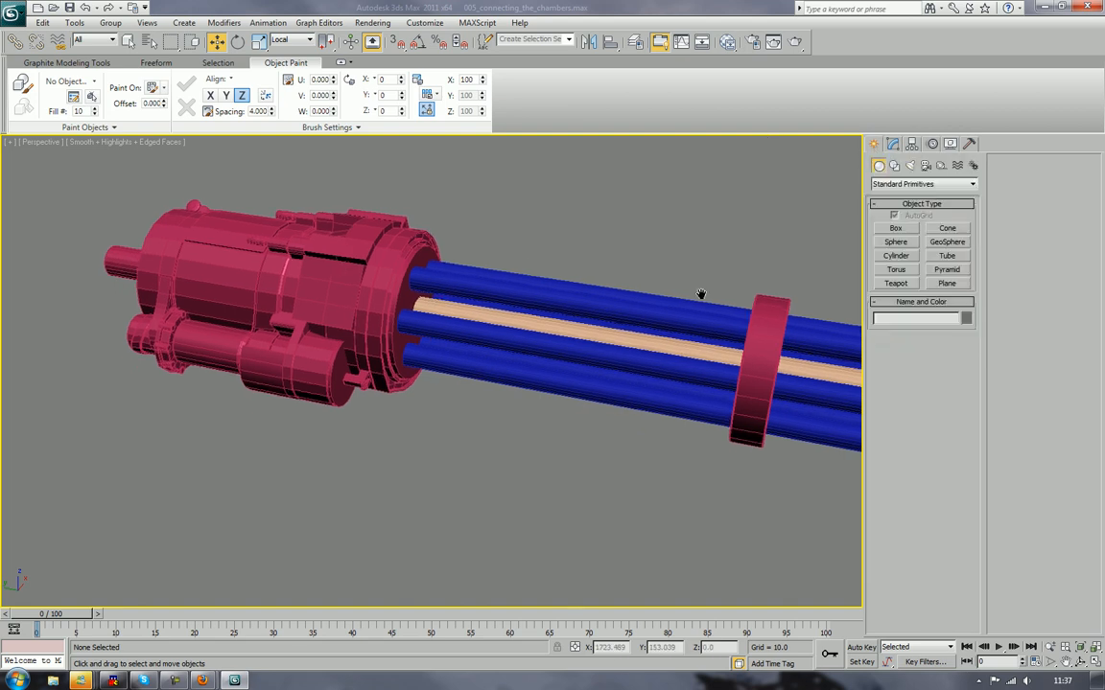
left_click(895, 230)
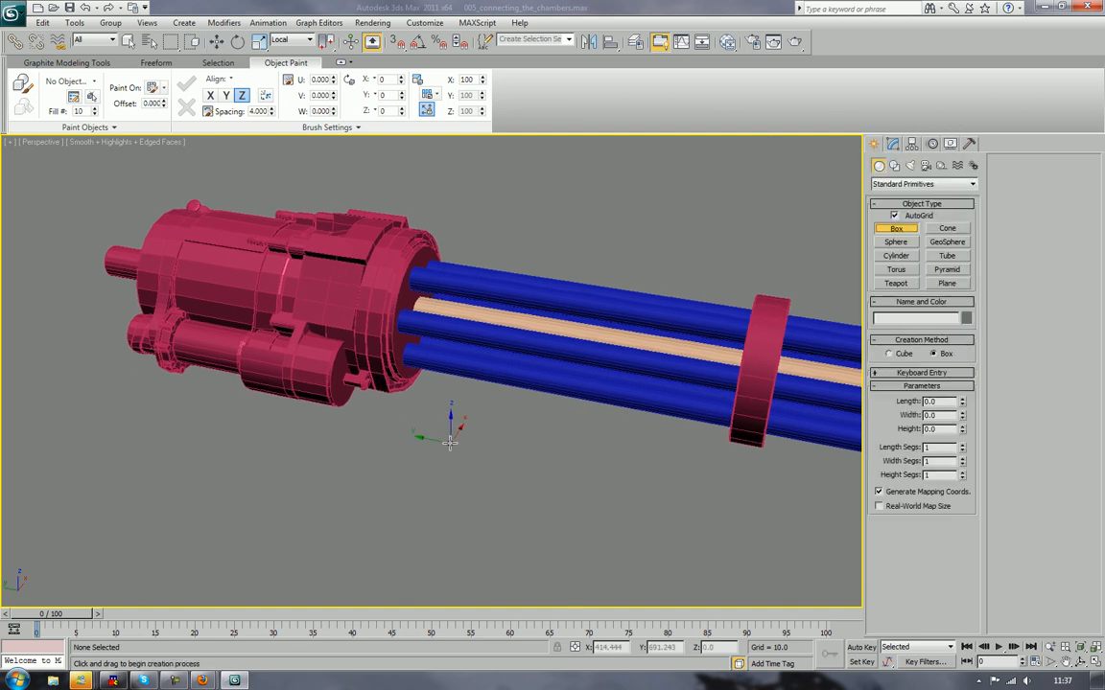
left_click_drag(436, 440, 280, 482)
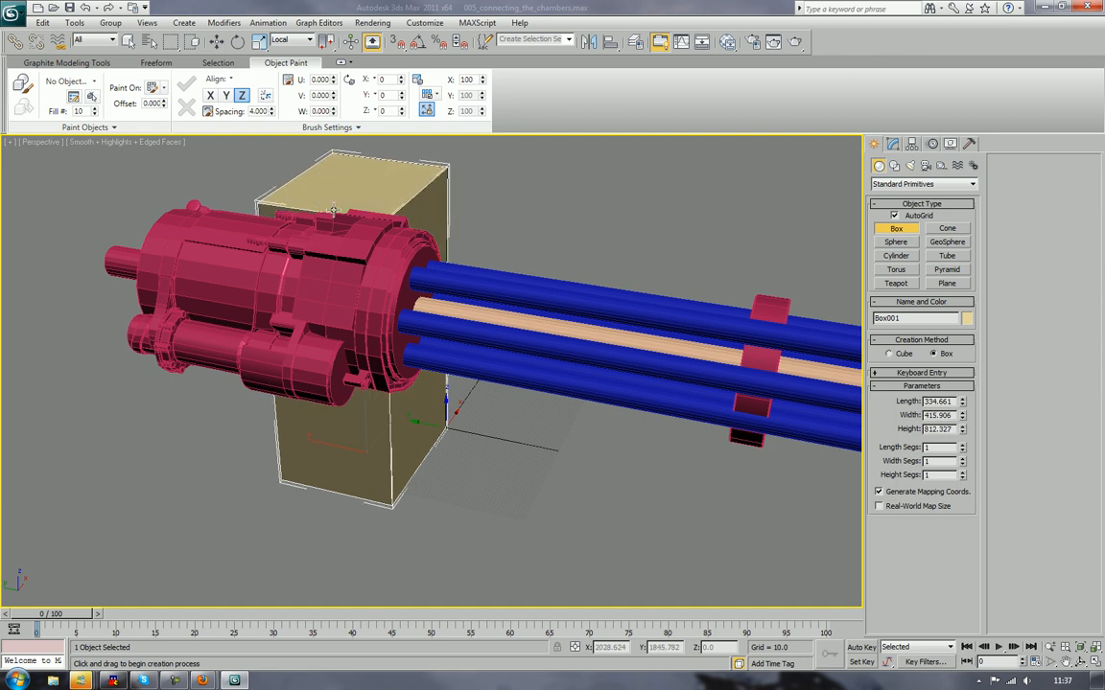
left_click(337, 369)
key("w")
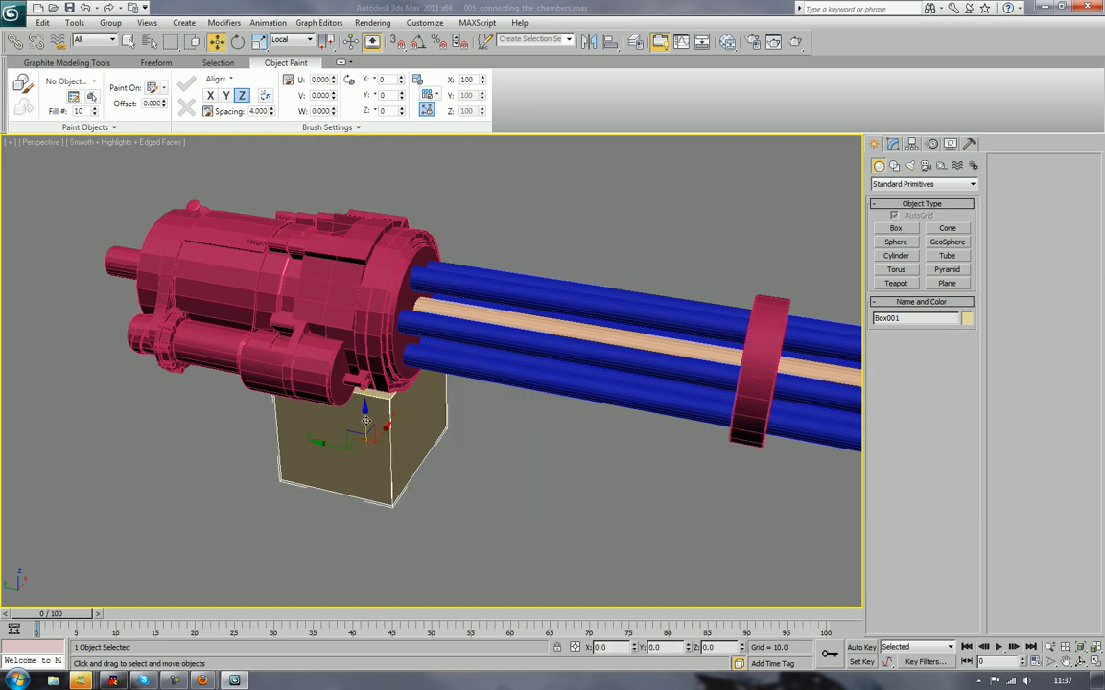
left_click_drag(373, 432, 271, 368)
Step: Create a thin 18-sided cylinder of about 6.1 radius on the helper box's top face near its corner, and delete the box
scroll(411, 229, "up", 8)
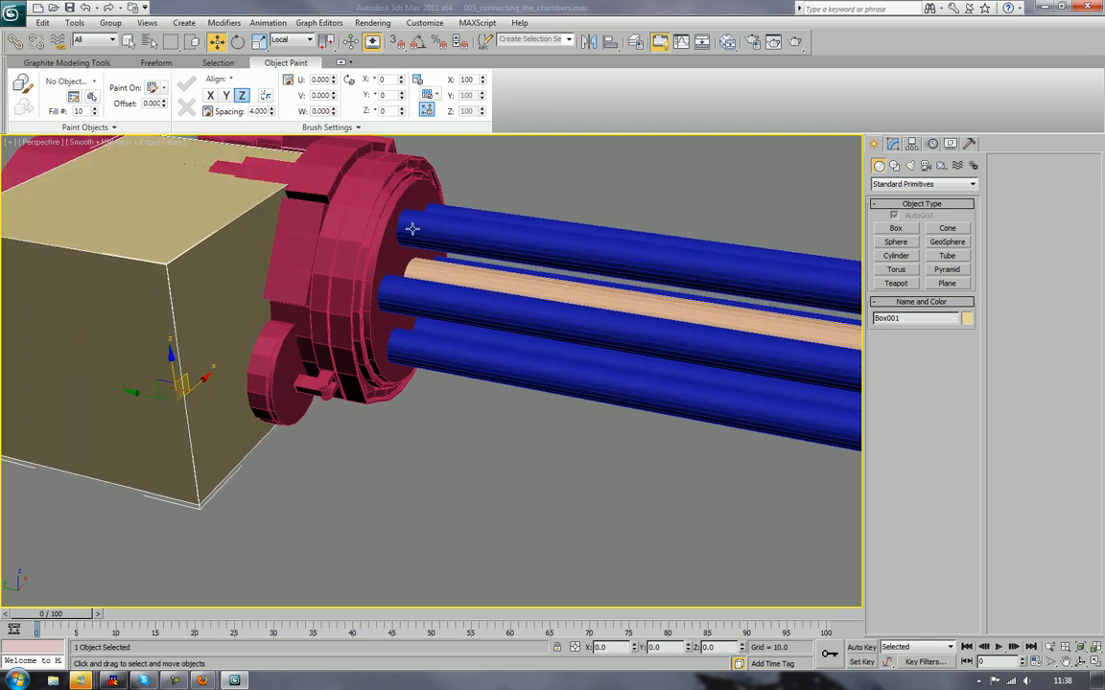
middle_click_drag(333, 440, 493, 350)
scroll(493, 350, "up", 6)
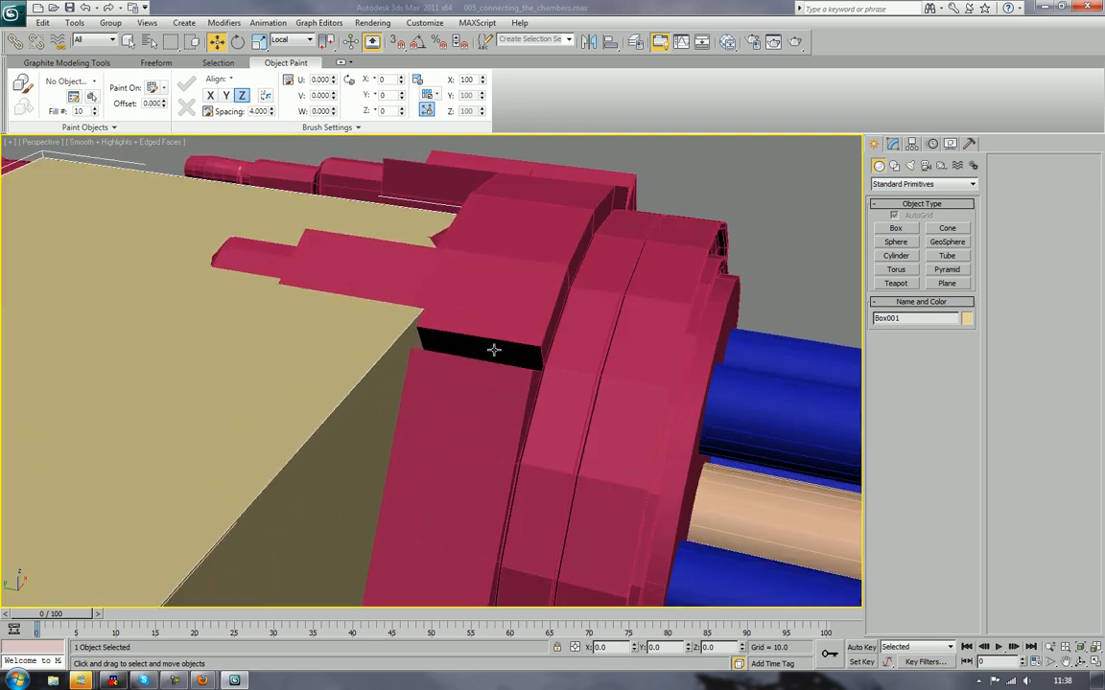
middle_click_drag(413, 320, 540, 387)
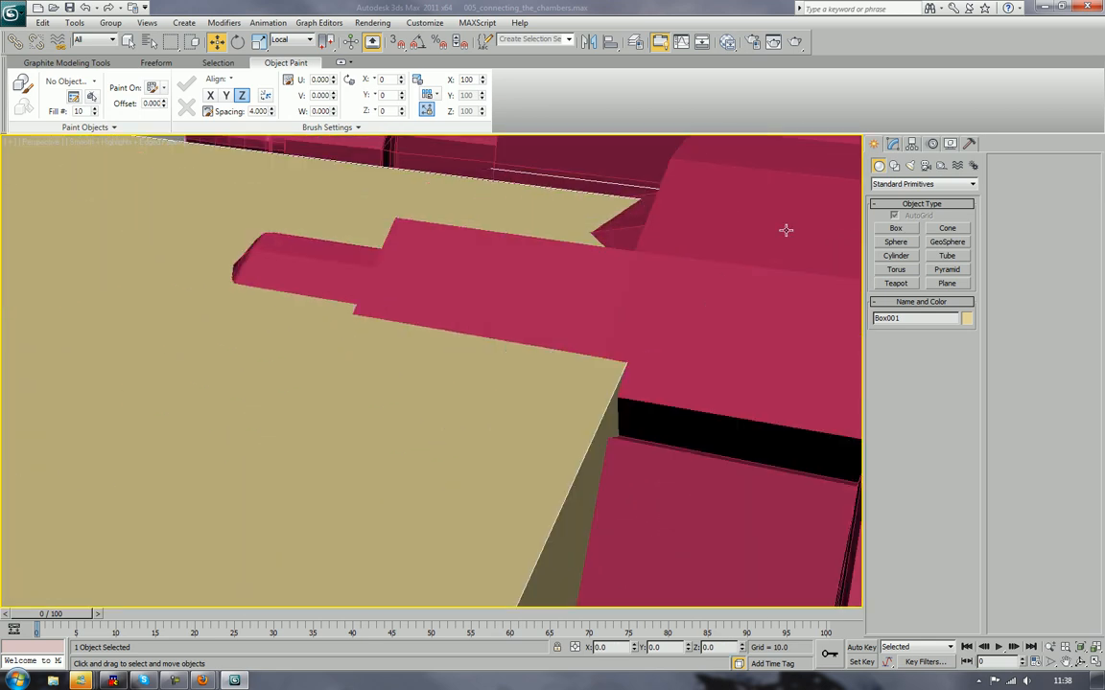
left_click(884, 257)
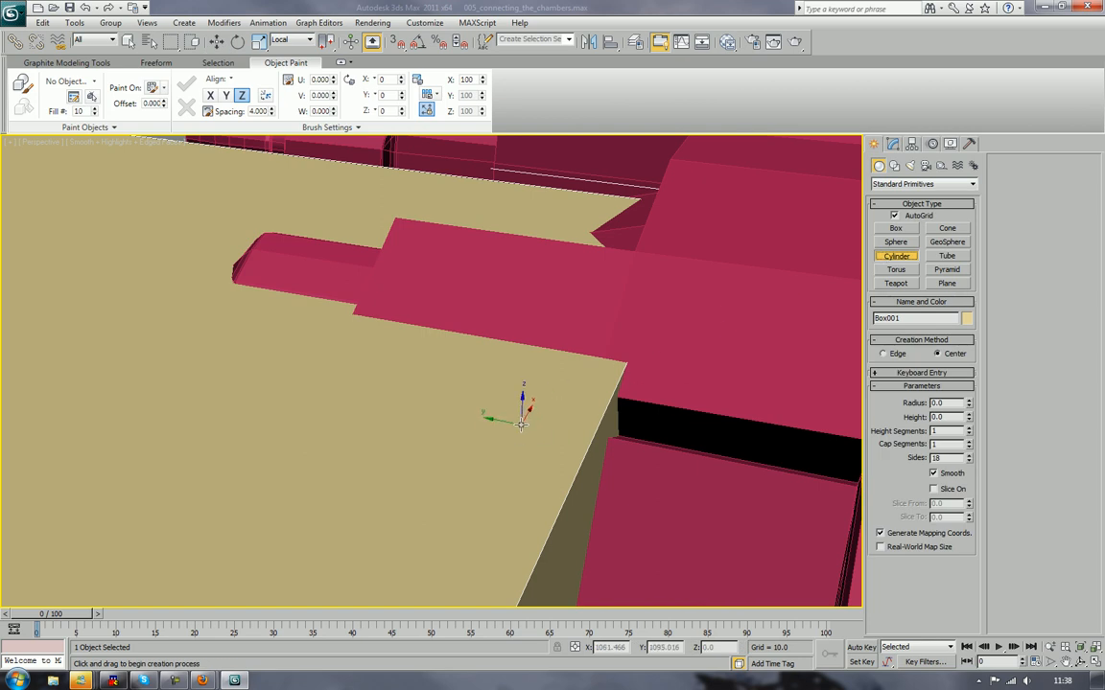
left_click_drag(521, 423, 526, 440)
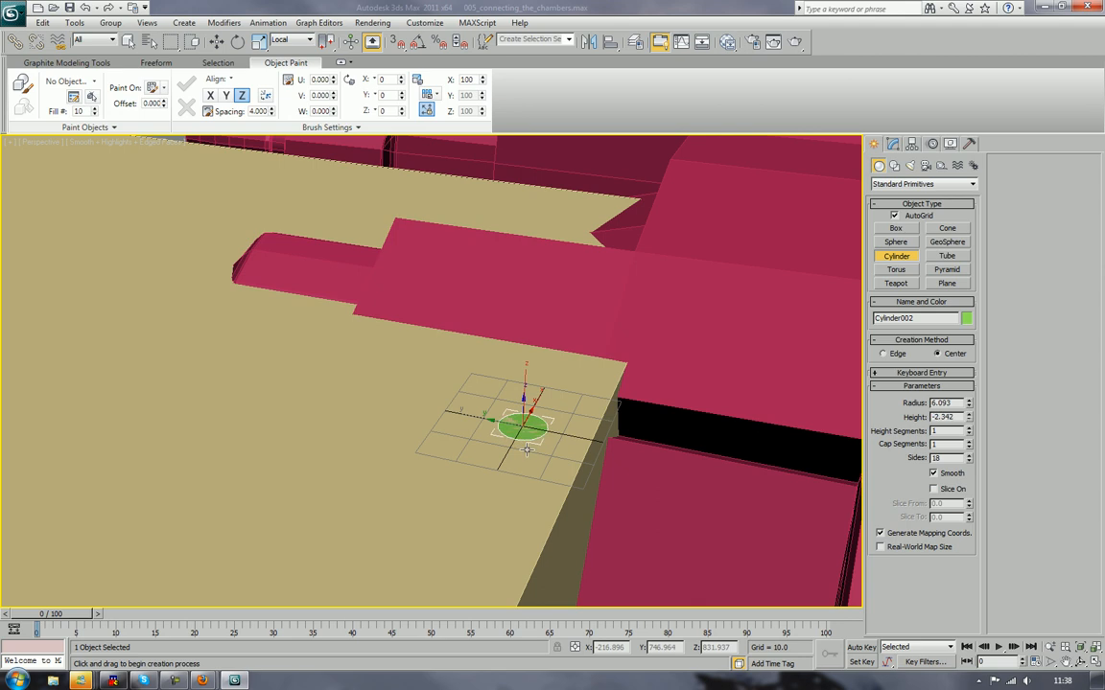
left_click(526, 447)
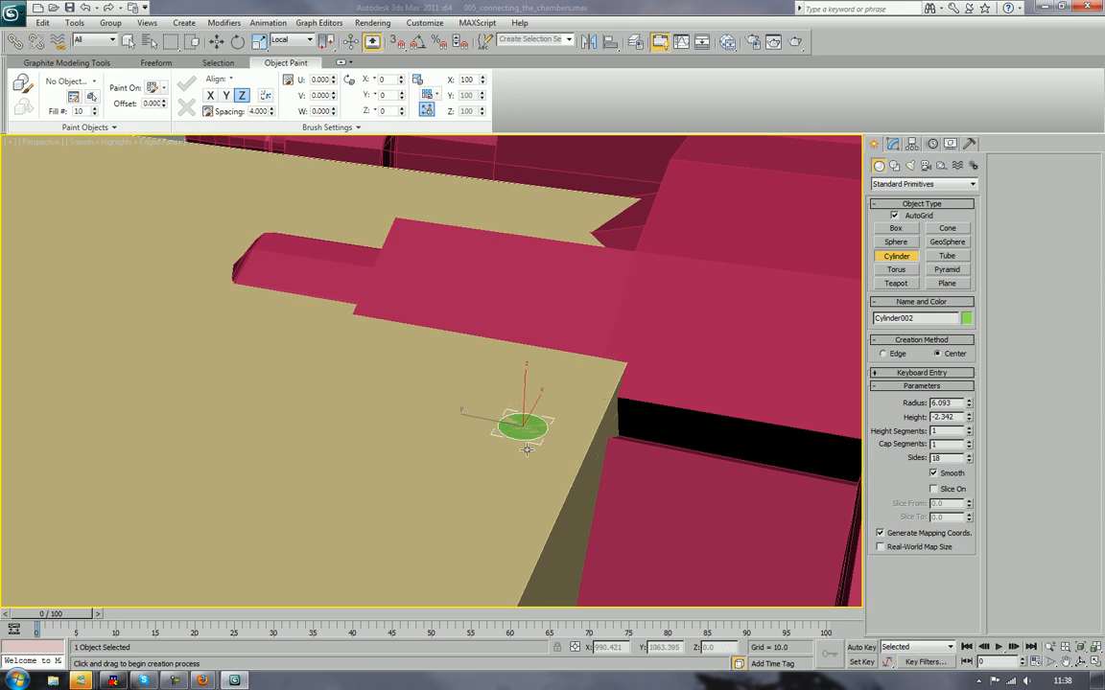
right_click(463, 519)
key("Delete")
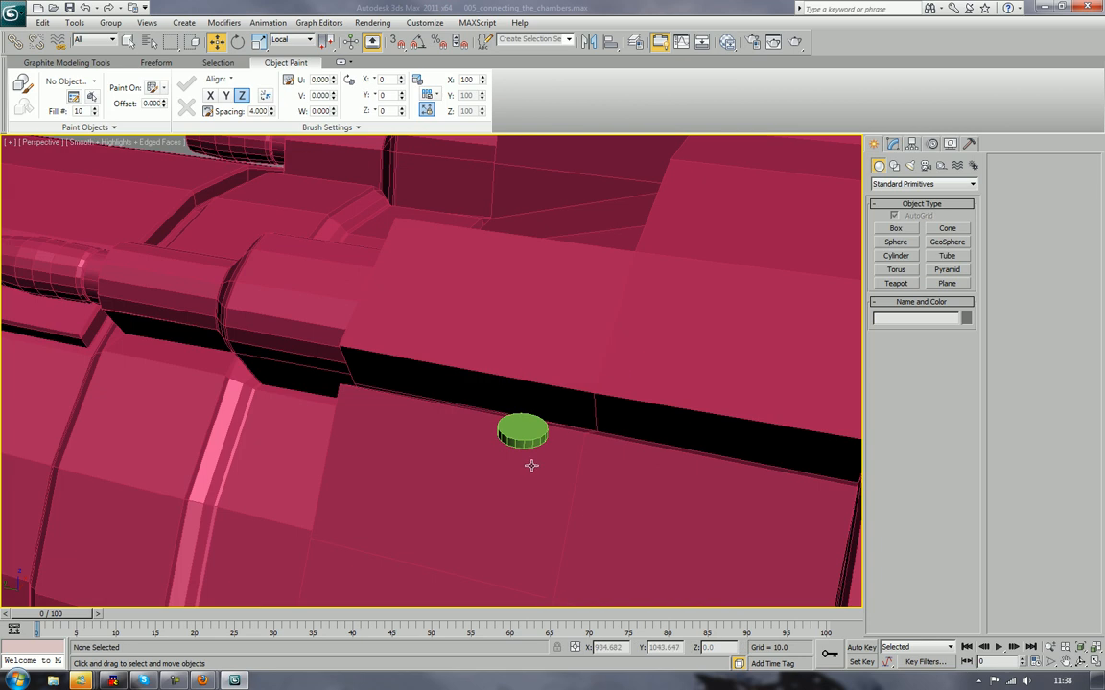
Step: Convert the small green cylinder to an editable poly and rename it _screw_01
left_click(527, 429)
right_click(526, 427)
mouse_move(566, 555)
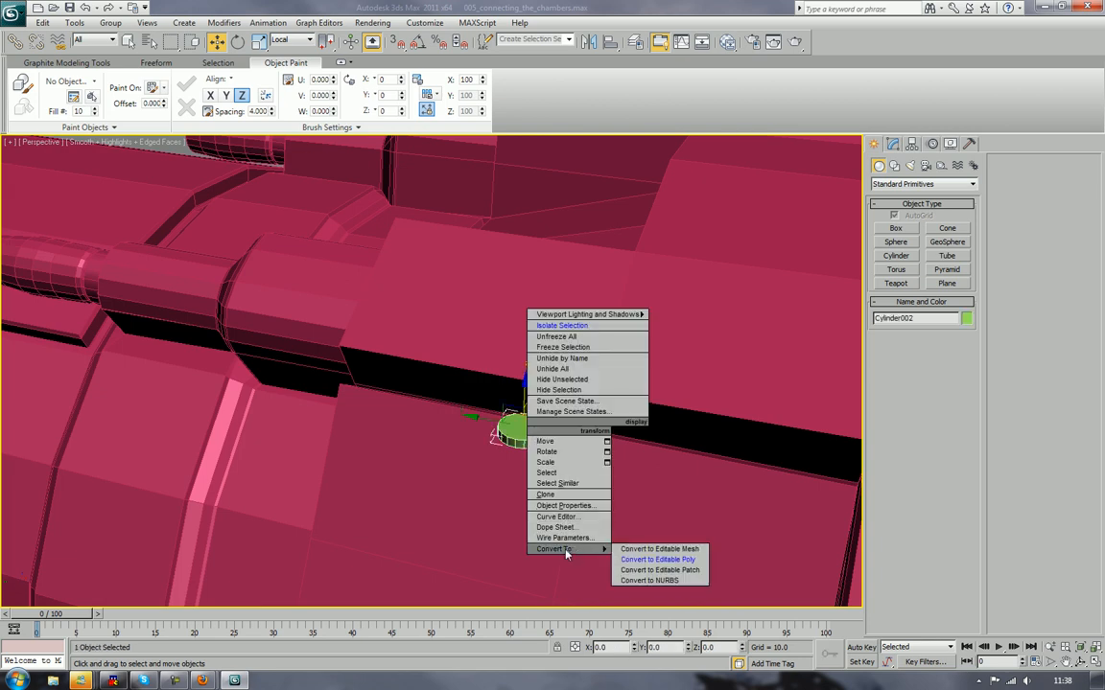
left_click(657, 560)
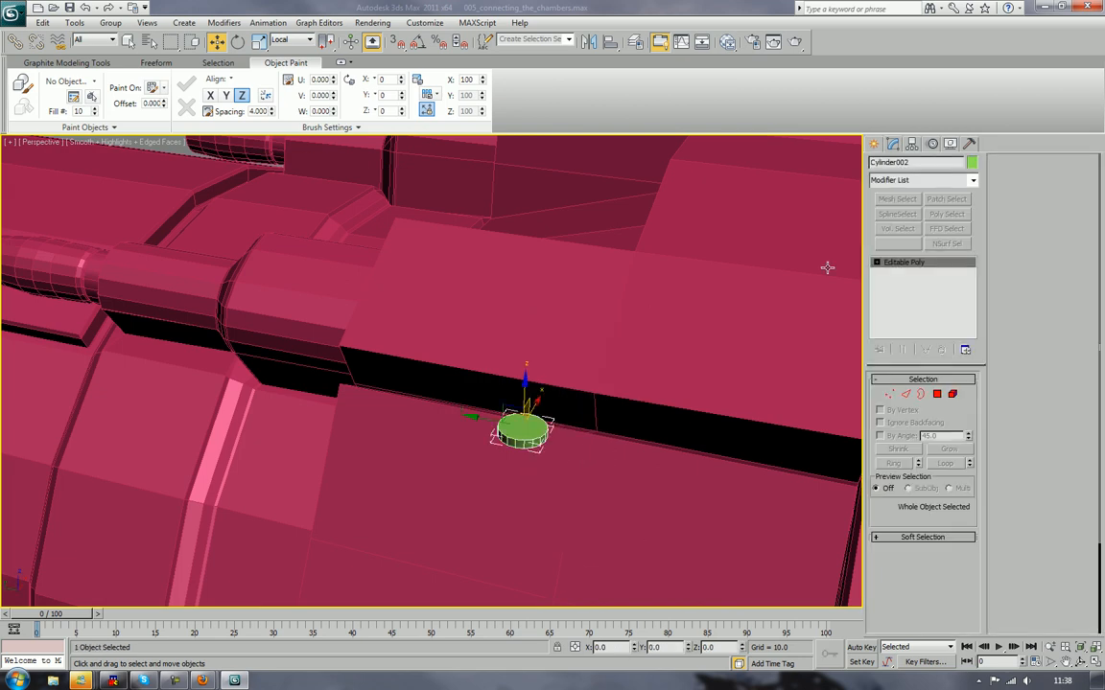
double_click(905, 163)
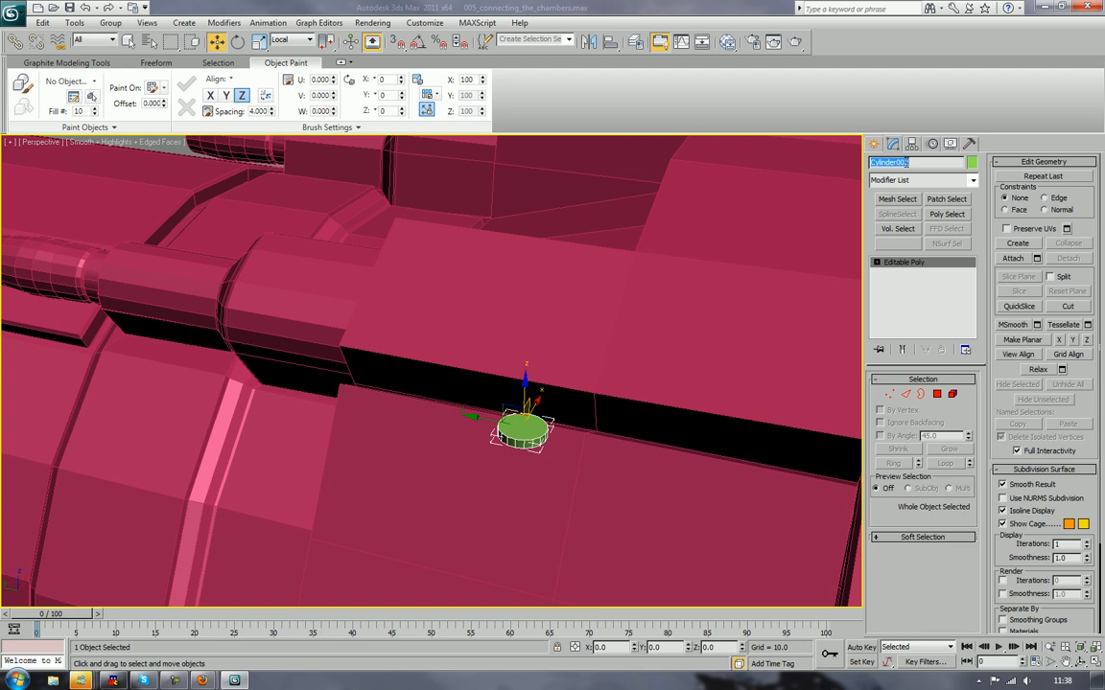
type("J")
Step: Delete every polygon of the screw cylinder except its top cap
key("z")
middle_click_drag(594, 334, 555, 360, "alt")
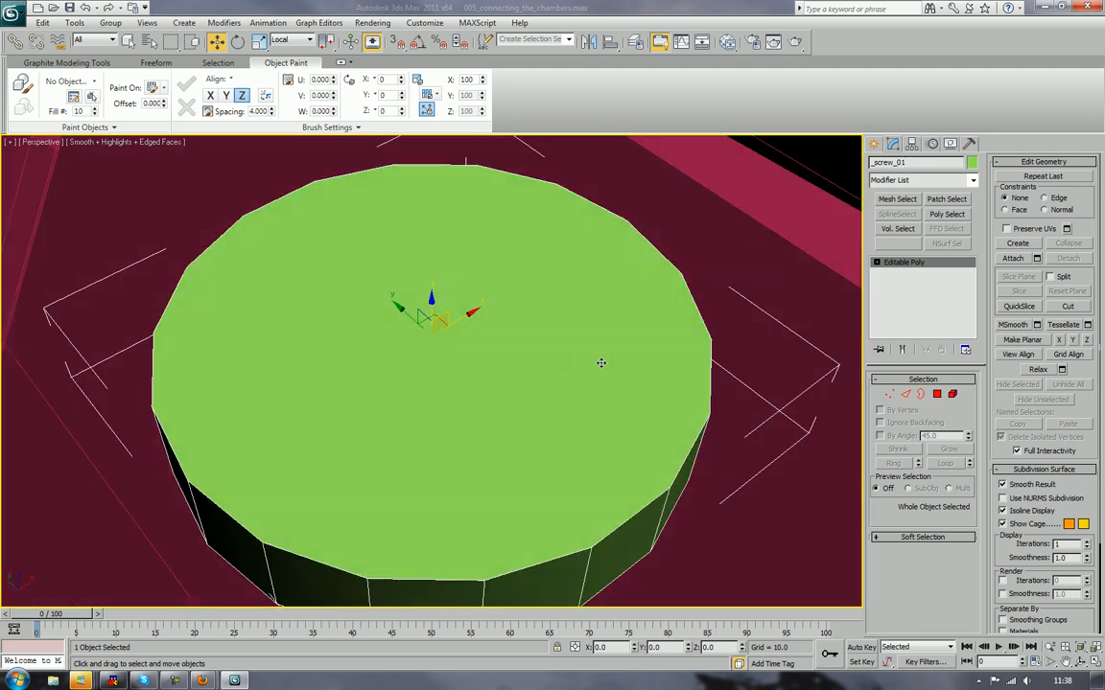
scroll(600, 363, "down", 5)
middle_click_drag(688, 262, 691, 333, "alt")
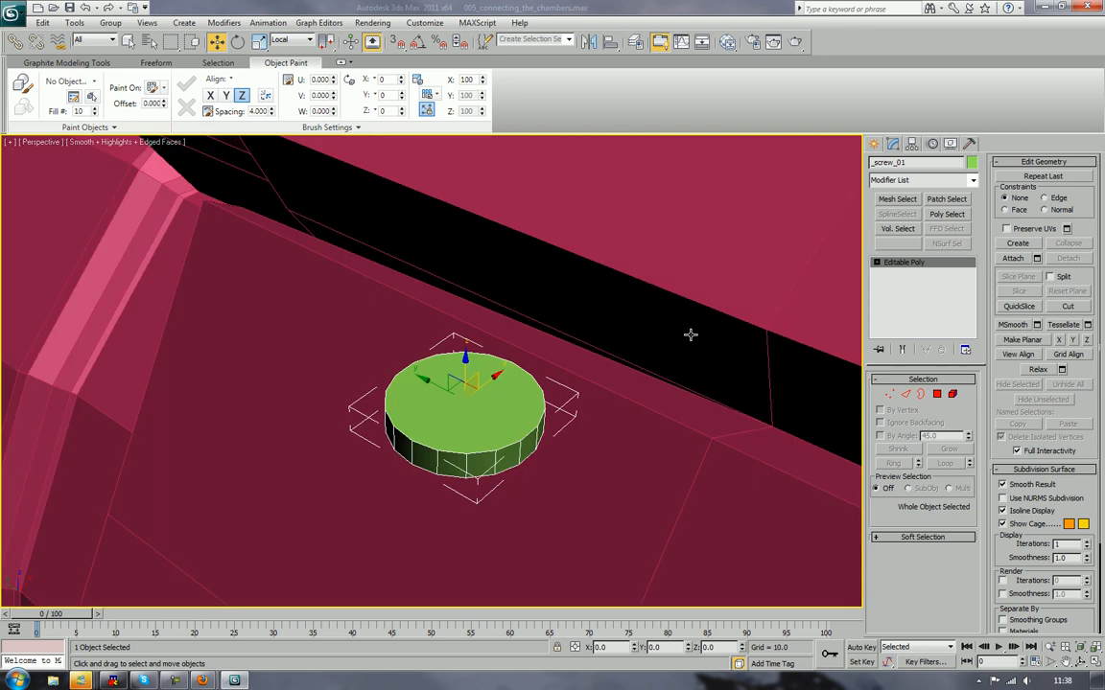
left_click(937, 394)
left_click(510, 408)
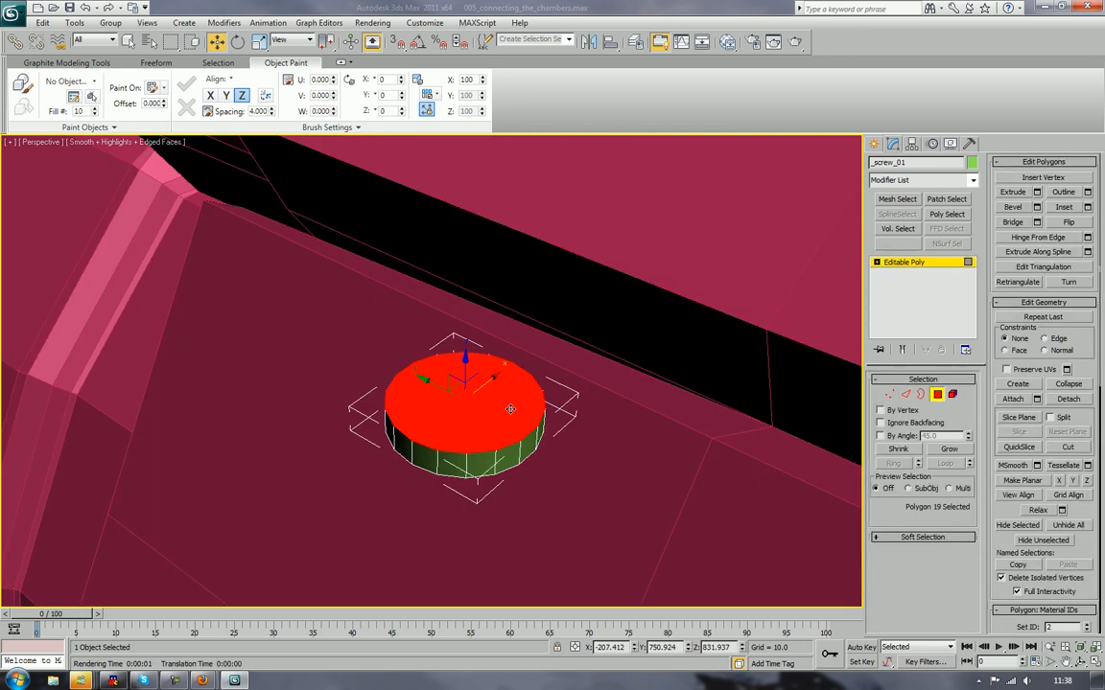
key("ctrl+i")
key("Delete")
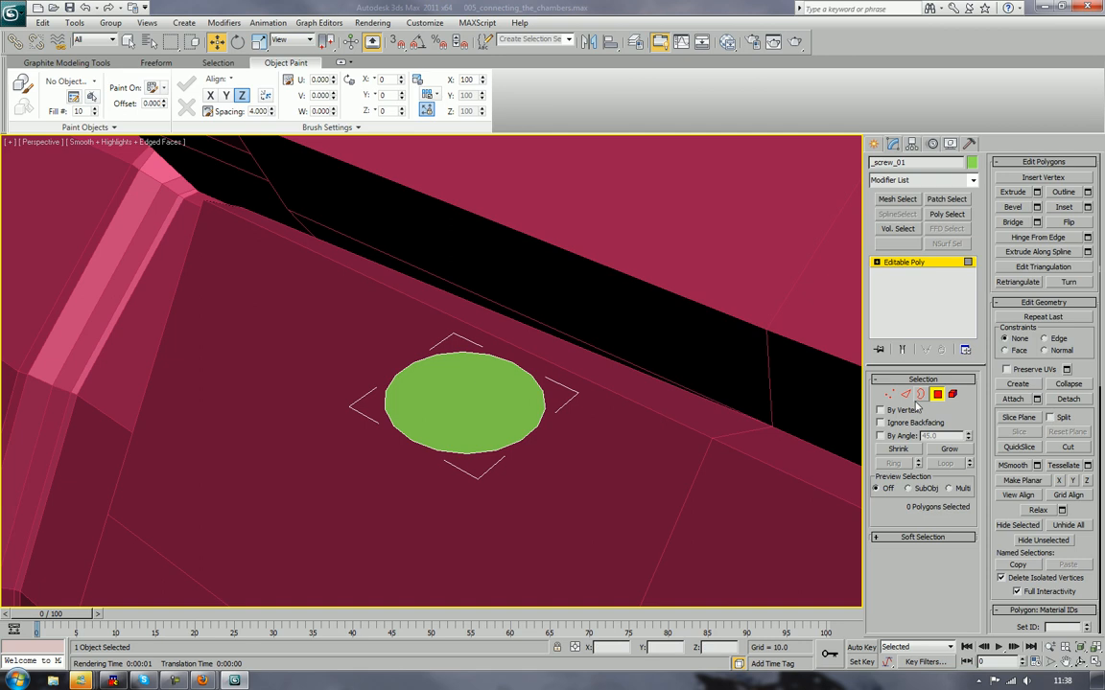
left_click(937, 394)
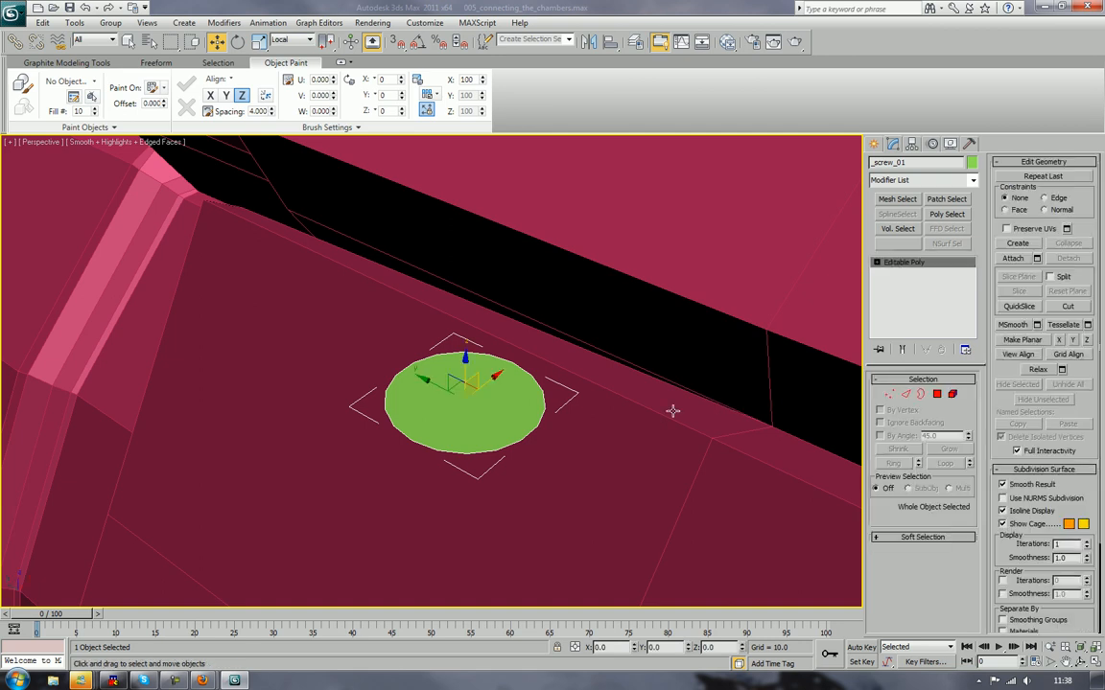
Step: Bevel the screw's cap polygon inward in successive stages to form a stepped, recessed rim
middle_click_drag(673, 412, 667, 395, "alt")
scroll(430, 396, "up", 6)
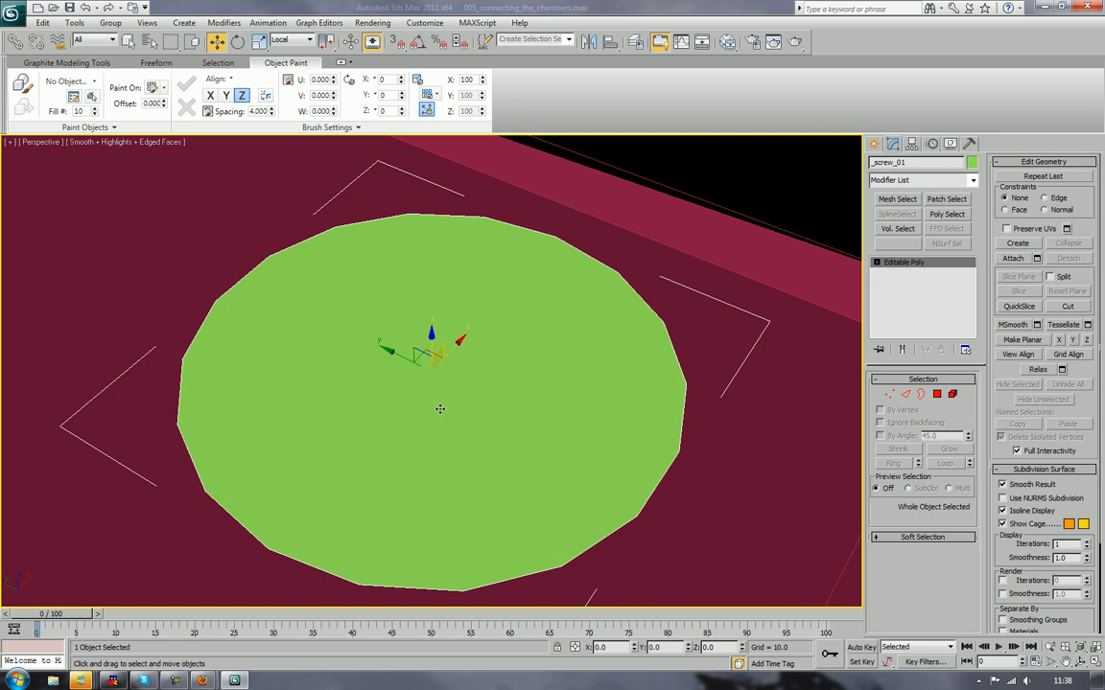
key("4")
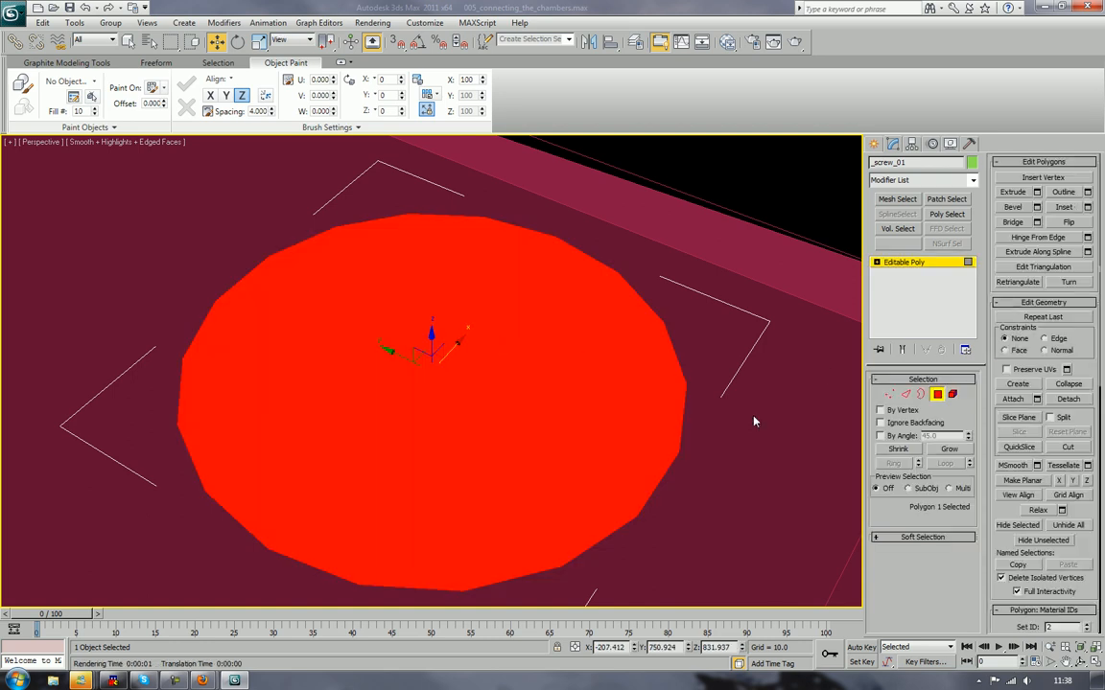
left_click(1014, 209)
left_click_drag(532, 365, 534, 370)
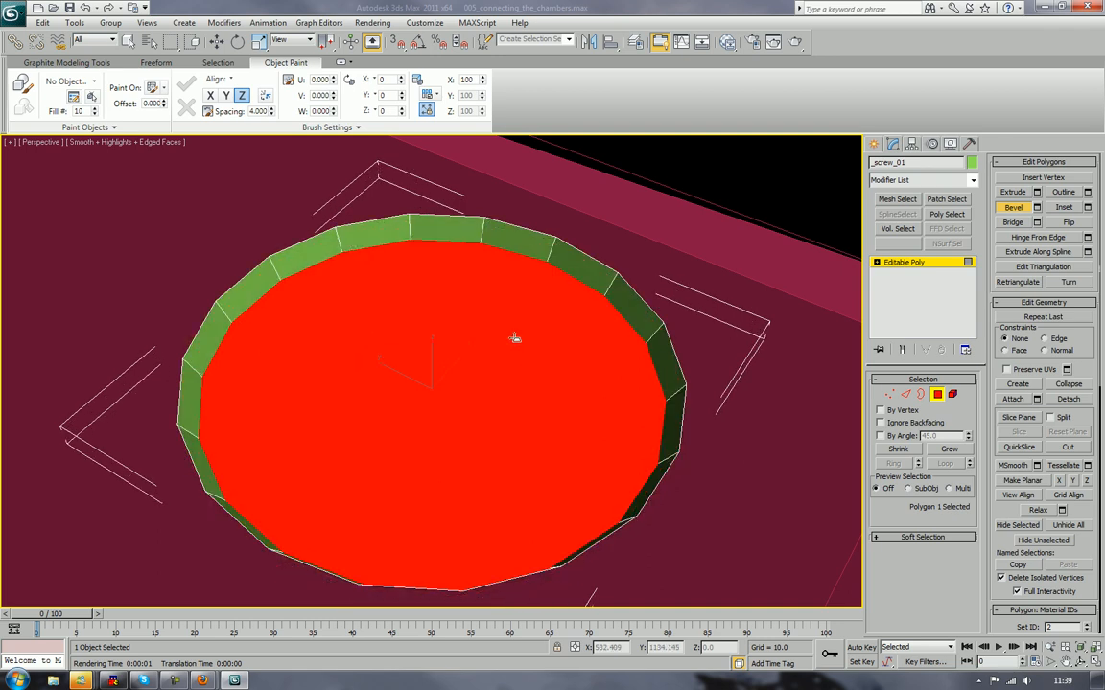
left_click_drag(515, 337, 519, 376)
left_click(515, 343)
left_click(518, 332)
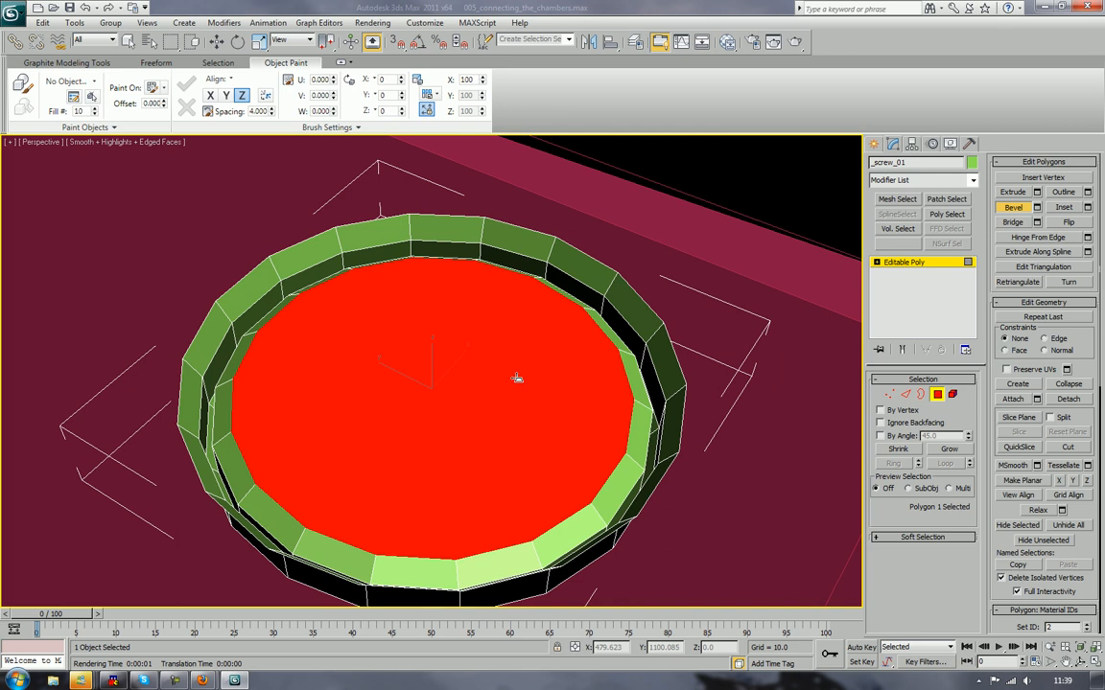
key("w")
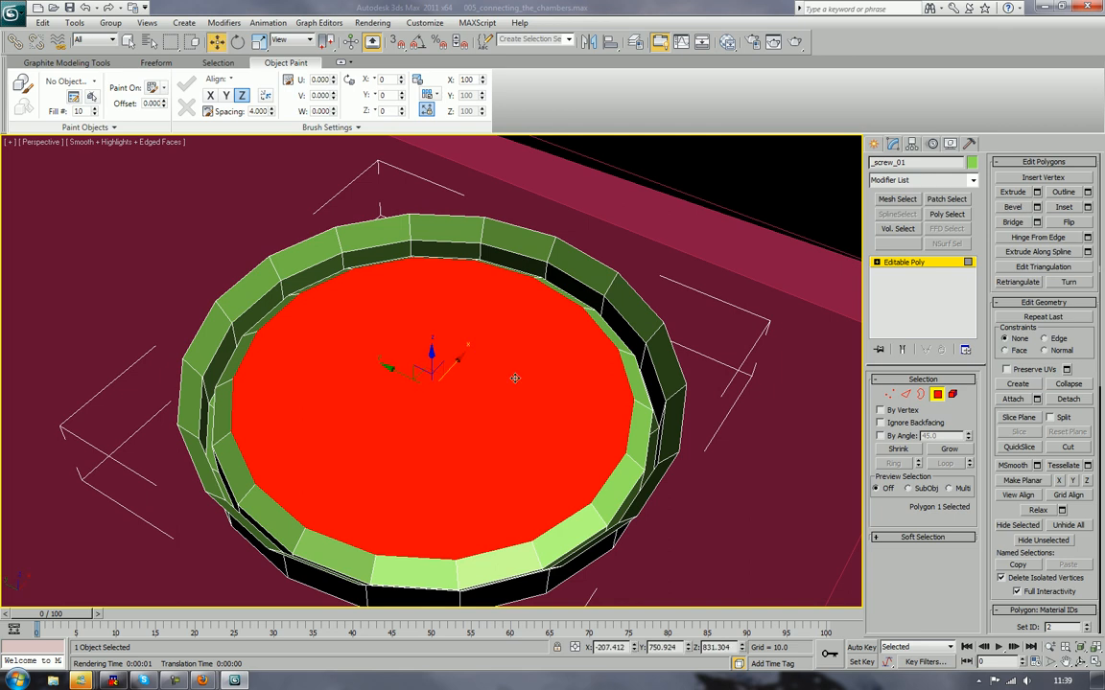
Step: Delete the central polygon inside the screw's beveled rim to leave an open ring
middle_click_drag(515, 378, 526, 403, "alt")
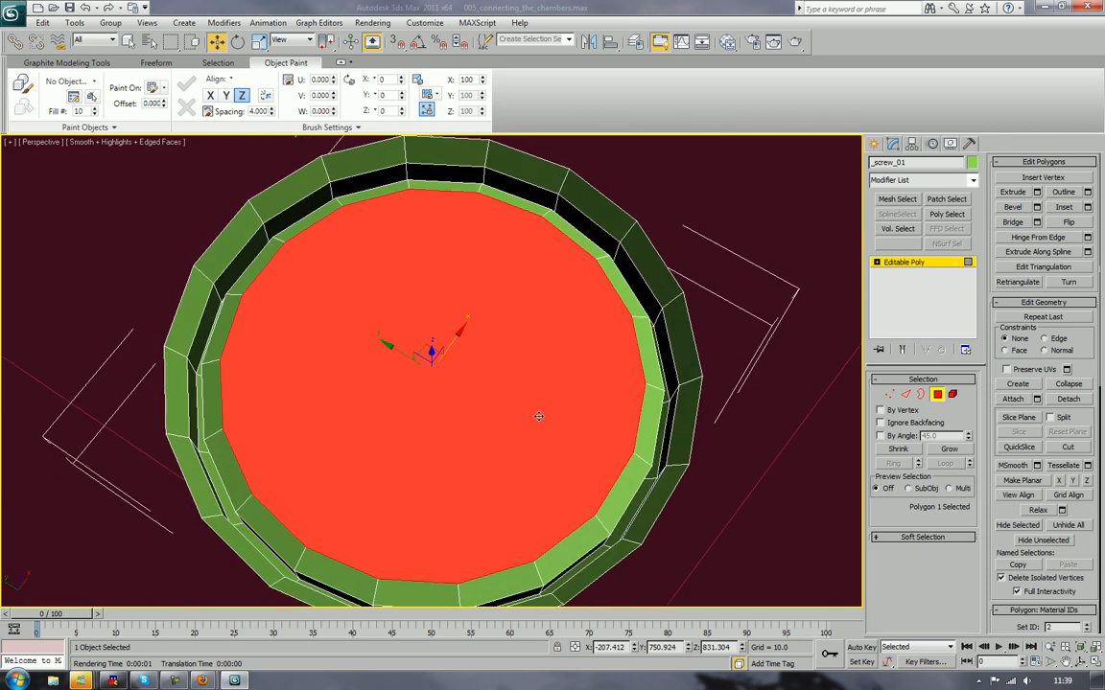
key("Delete")
middle_click_drag(538, 419, 575, 350, "alt")
middle_click_drag(478, 371, 537, 394, "alt")
Step: In the top view, bridge two opposite diagonal inner rim edges in the ring's left half with a straight vertical strip
key("t")
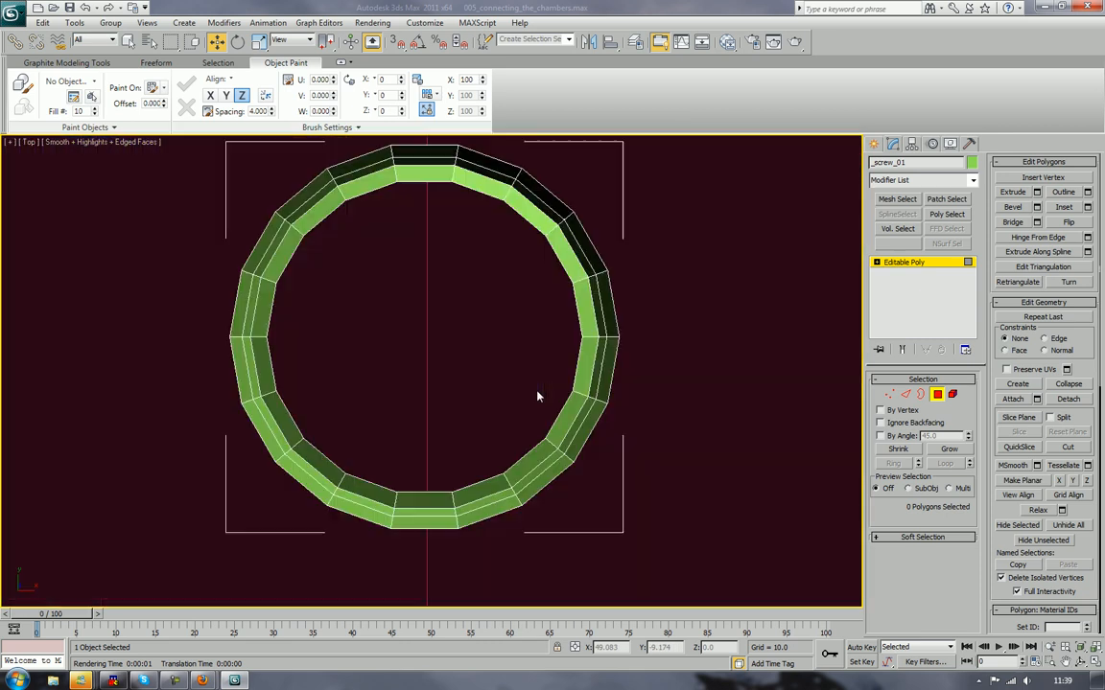
left_click(890, 395)
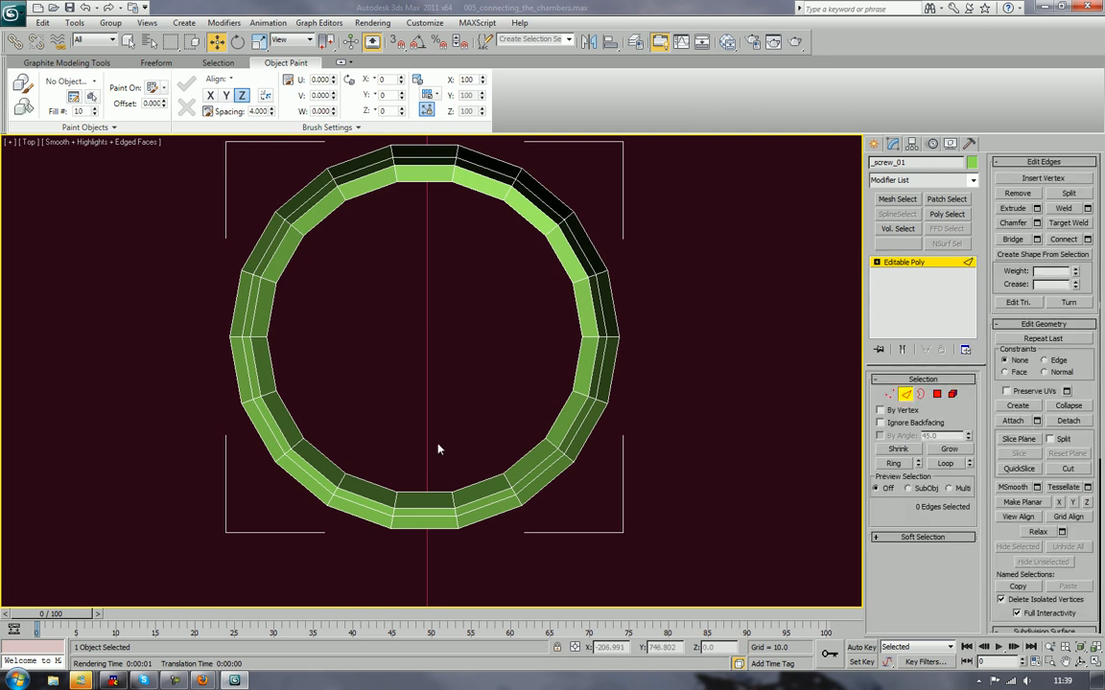
left_click(326, 213)
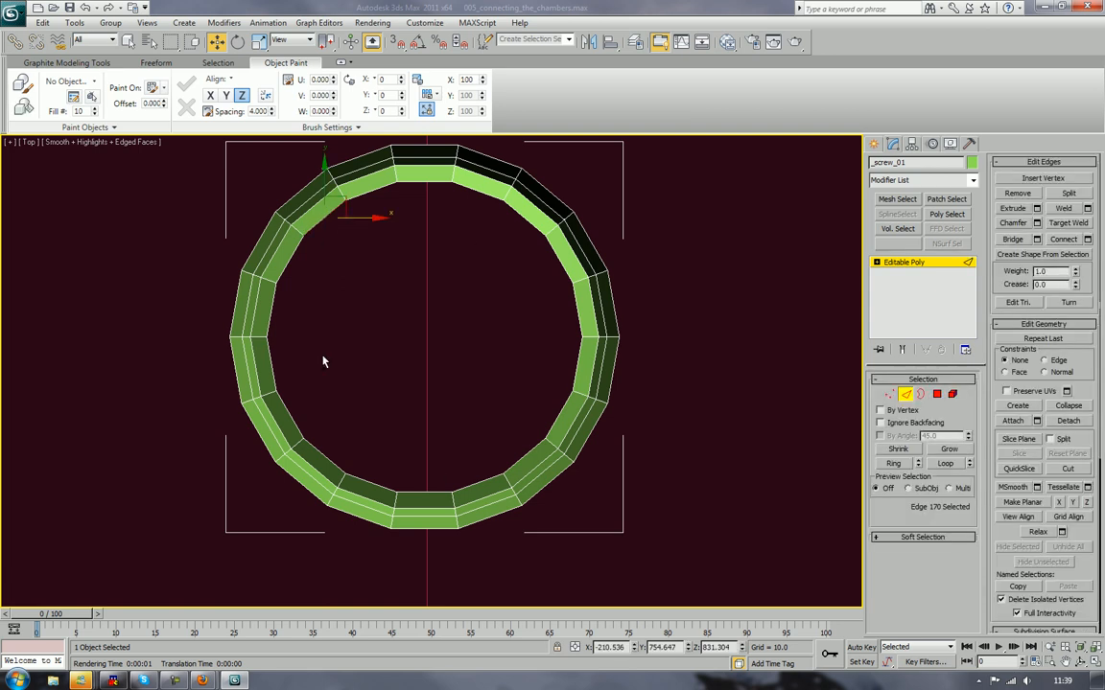
left_click(331, 462, "ctrl")
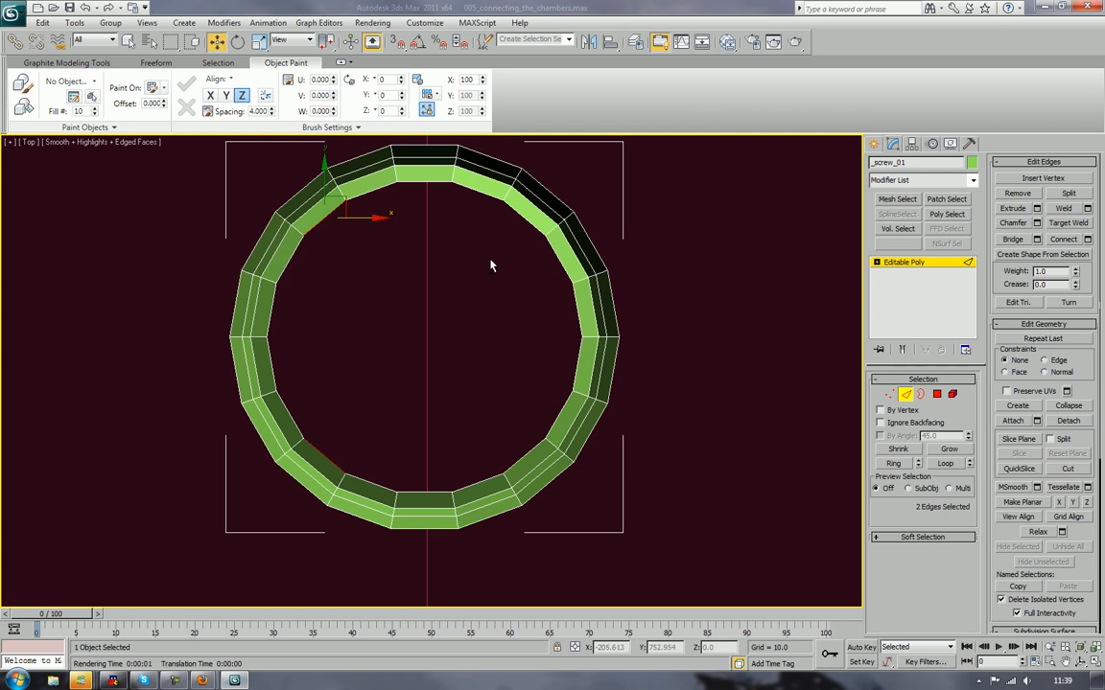
left_click(1013, 240)
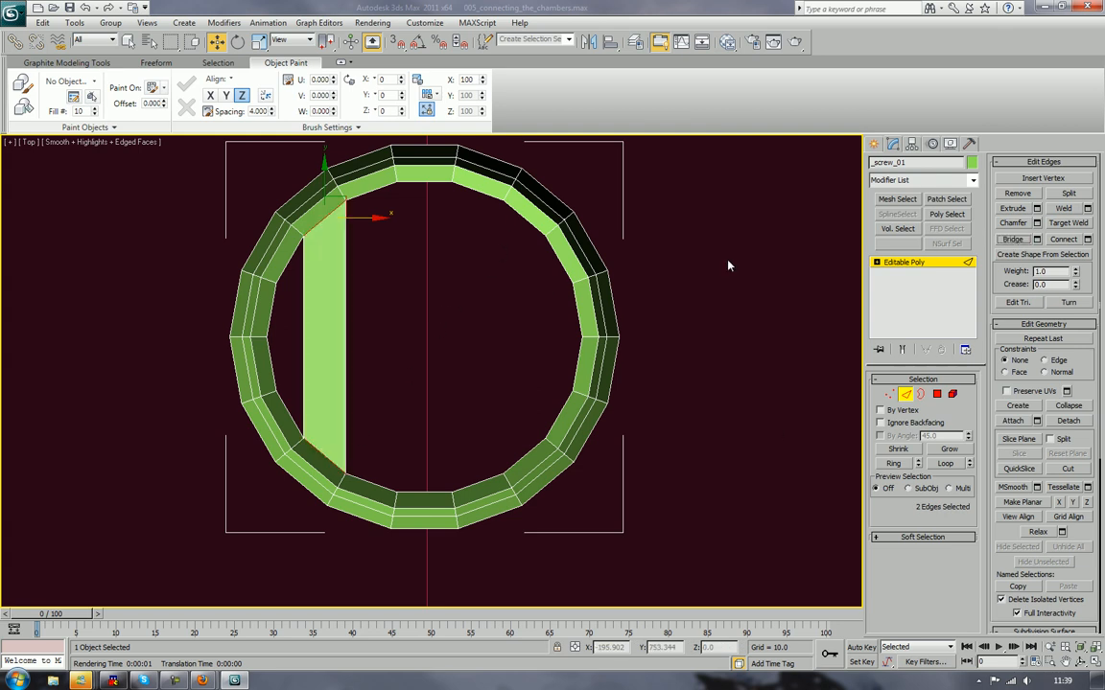
Step: Bridge the two opposite diagonal inner rim edges in the ring's right half with a straight vertical strip
left_click(528, 223)
left_click(524, 459, "ctrl")
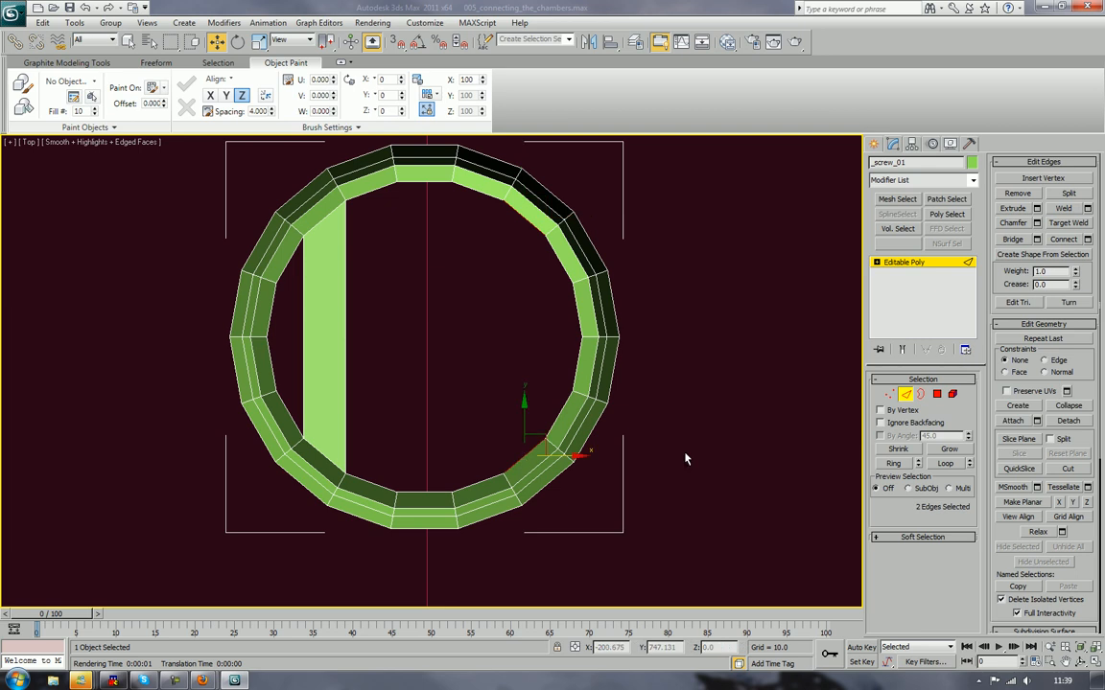
left_click(1013, 240)
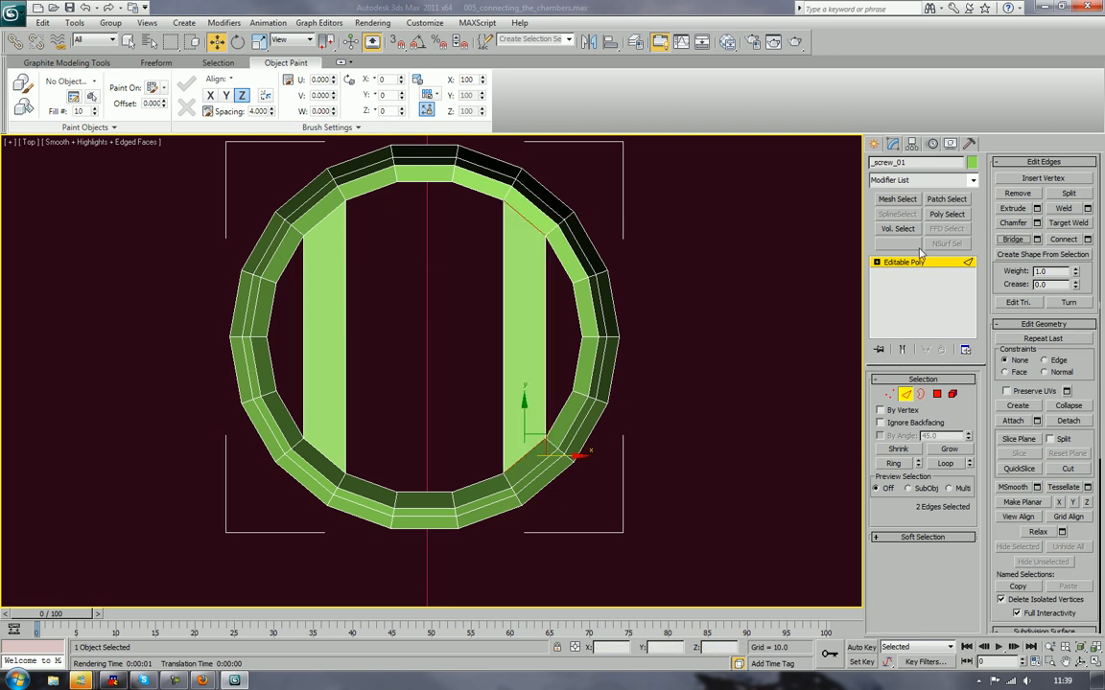
Step: Cap the two crescent-shaped open borders between the vertical strips and the screw's rim
key("3")
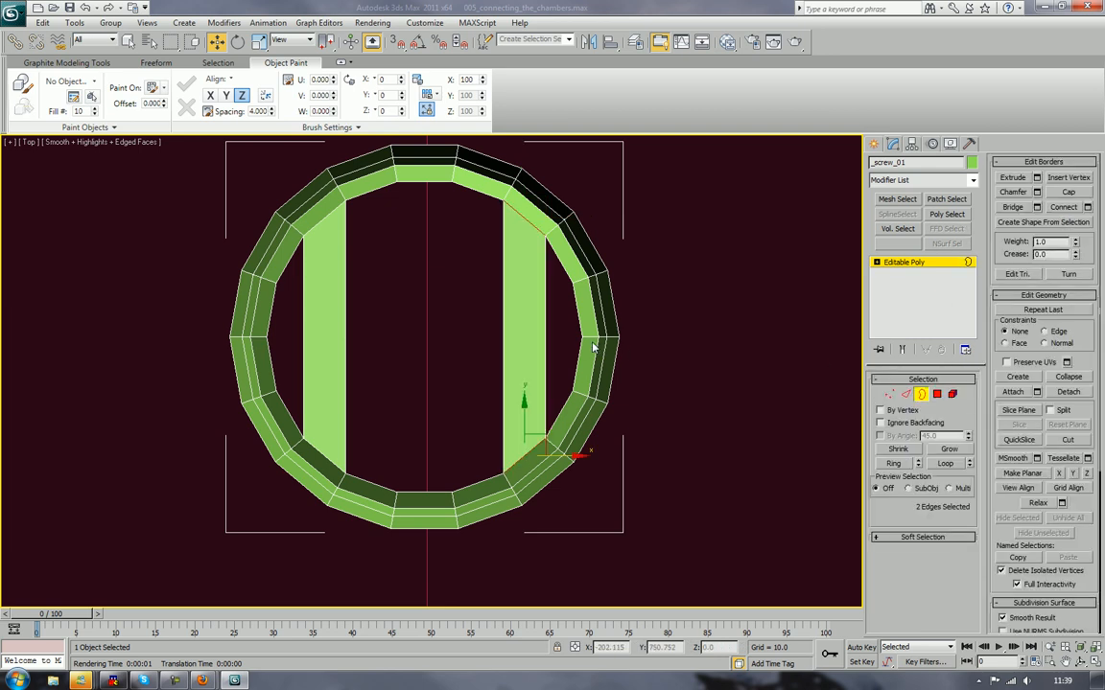
left_click(577, 345)
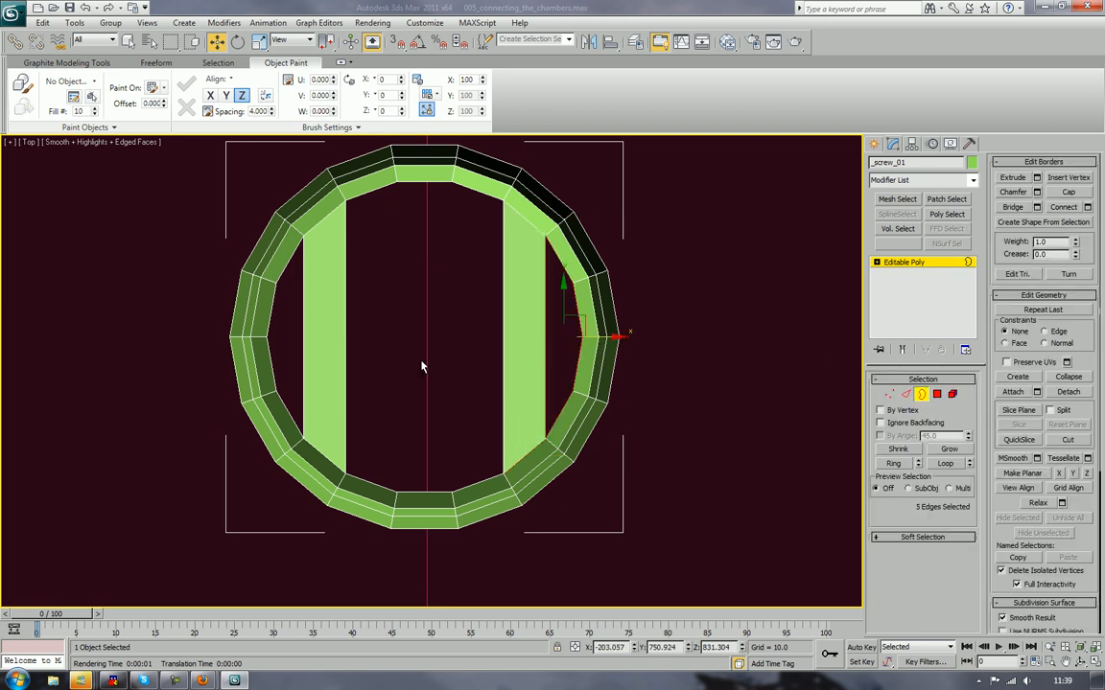
left_click(304, 369, "ctrl")
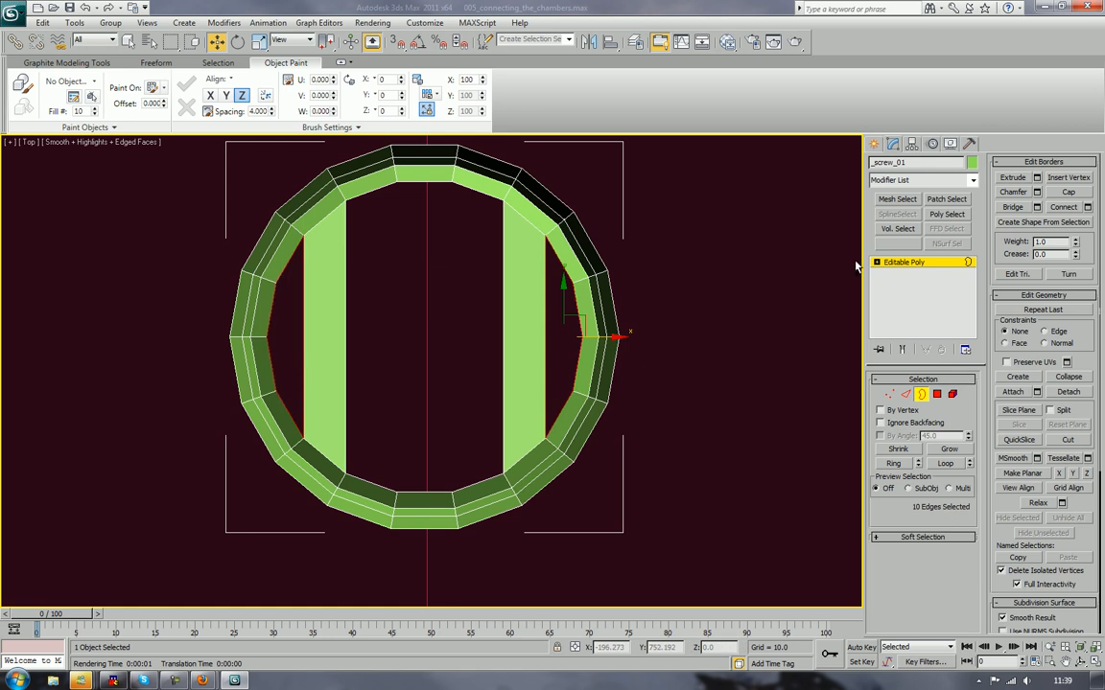
left_click(1072, 194)
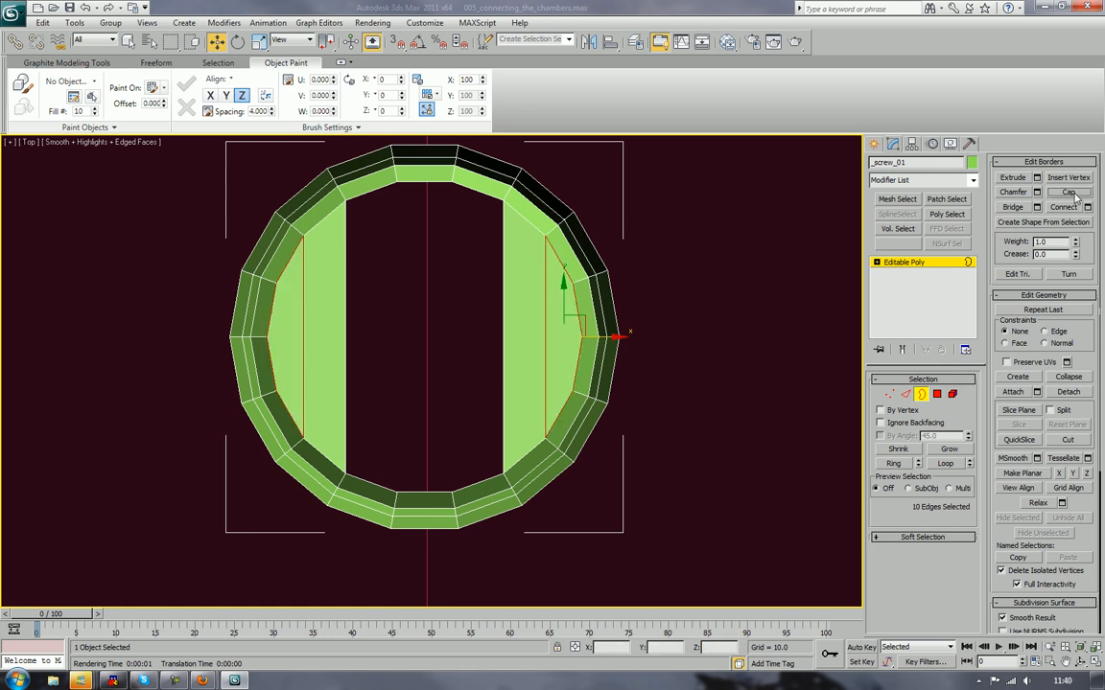
Step: Delete the three inner bevel polygons between the two strips at one end of the slot
key("p")
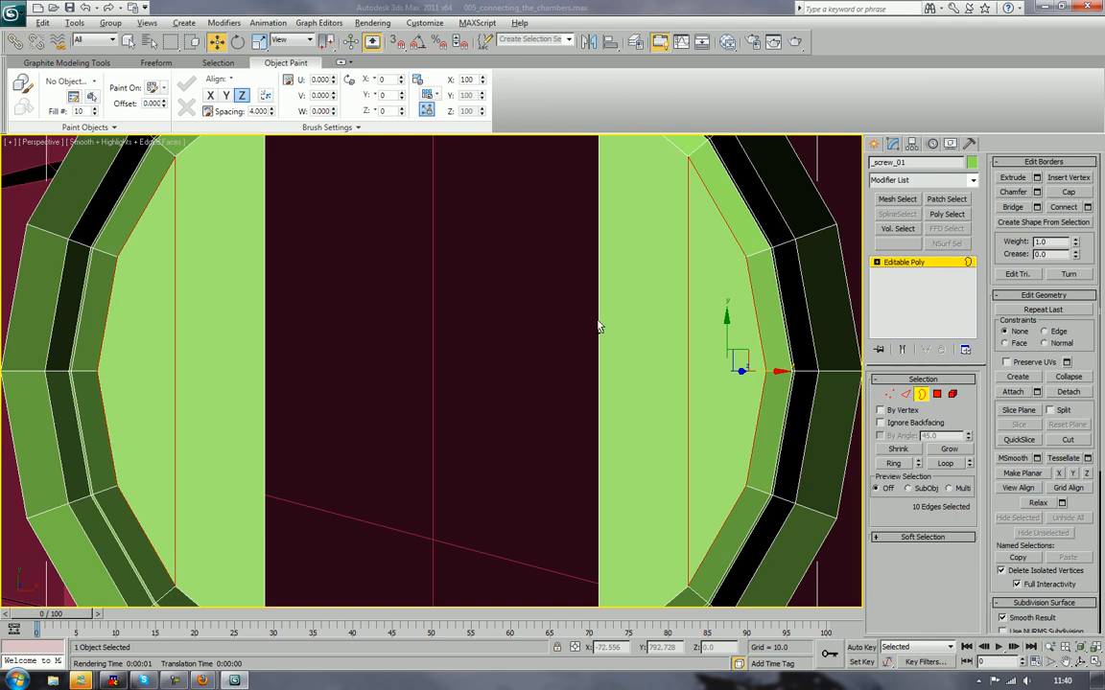
middle_click_drag(599, 328, 667, 350, "alt")
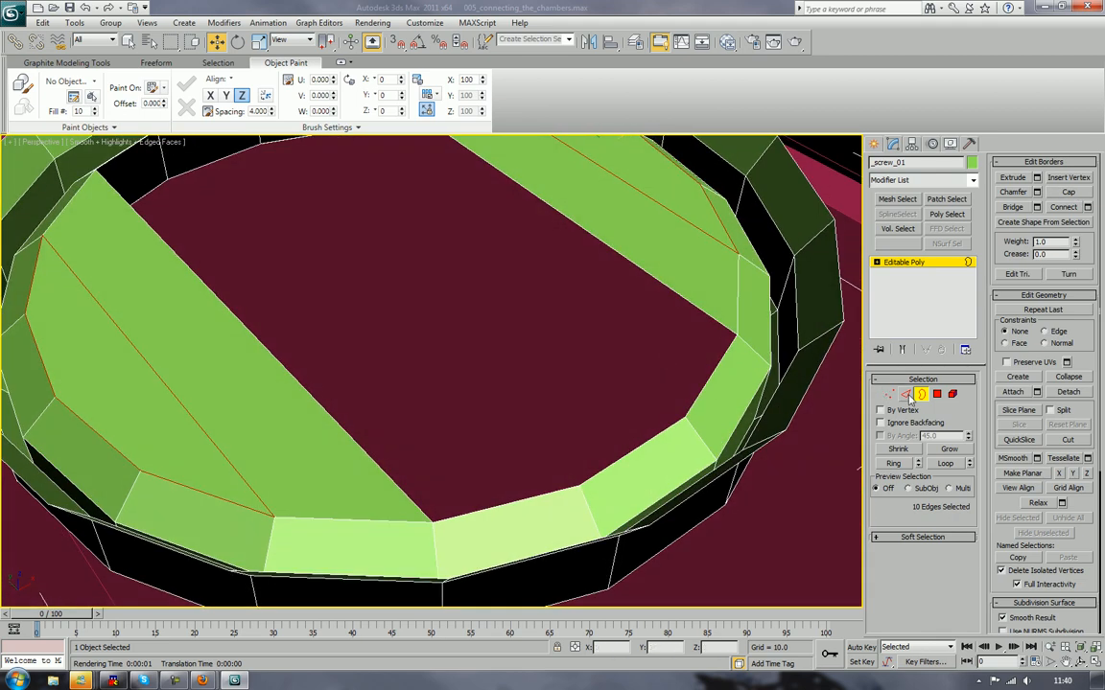
key("4")
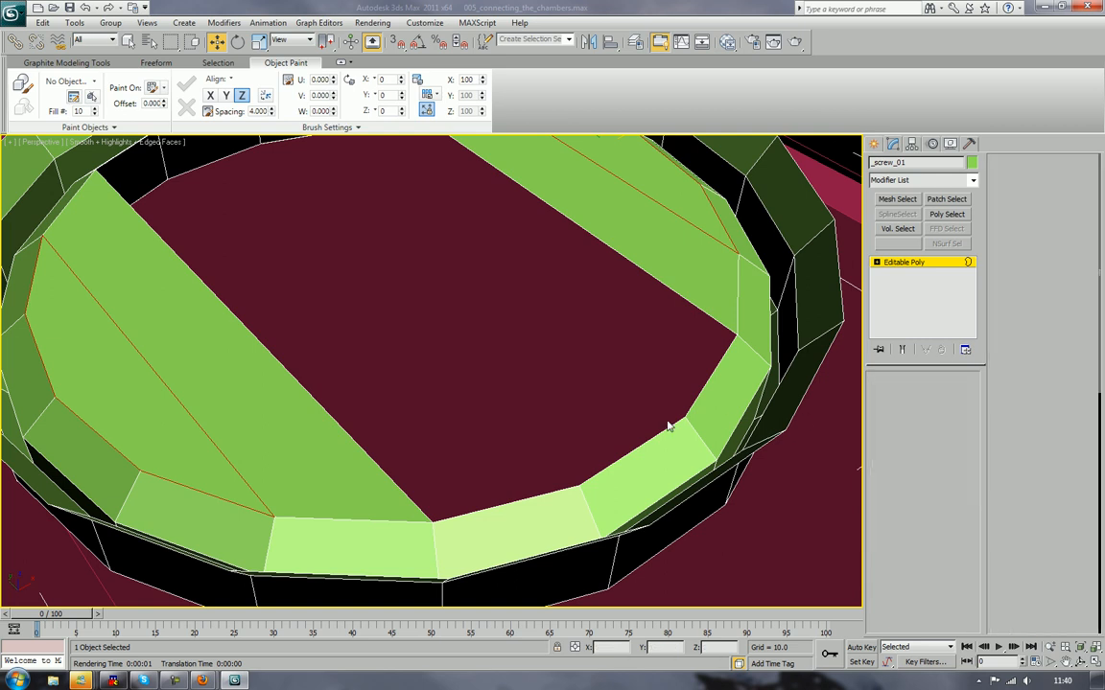
left_click(700, 412)
left_click(649, 458, "ctrl")
left_click(505, 535, "ctrl")
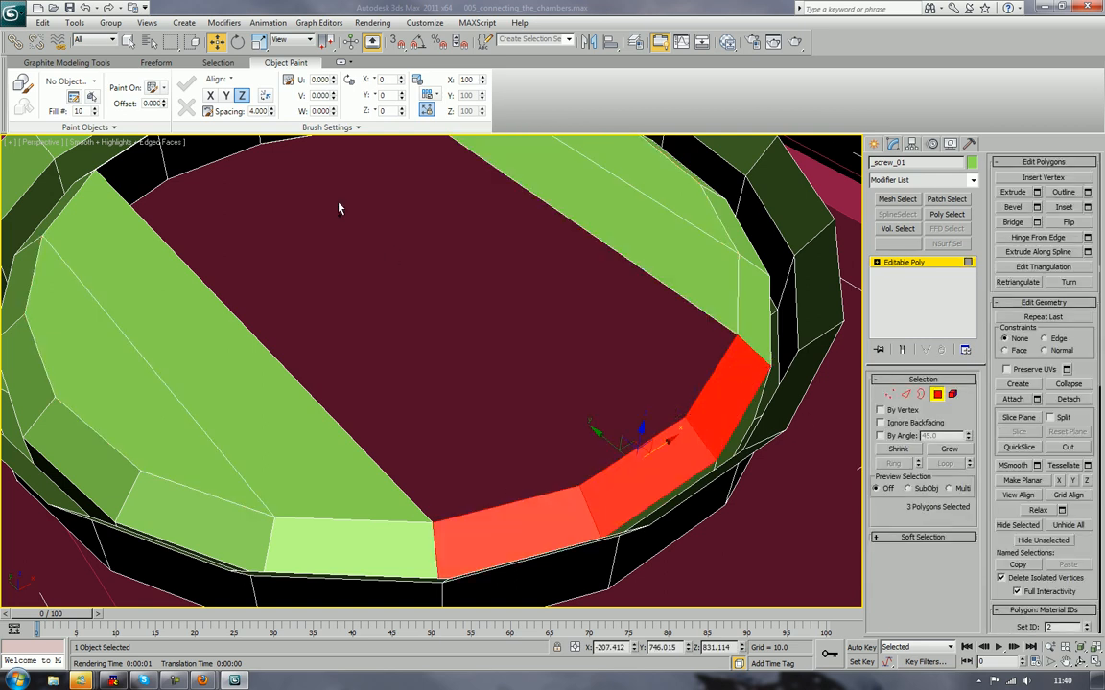
key("Delete")
Step: Delete the three inner bevel polygons at the opposite end of the slot
middle_click_drag(353, 256, 405, 321)
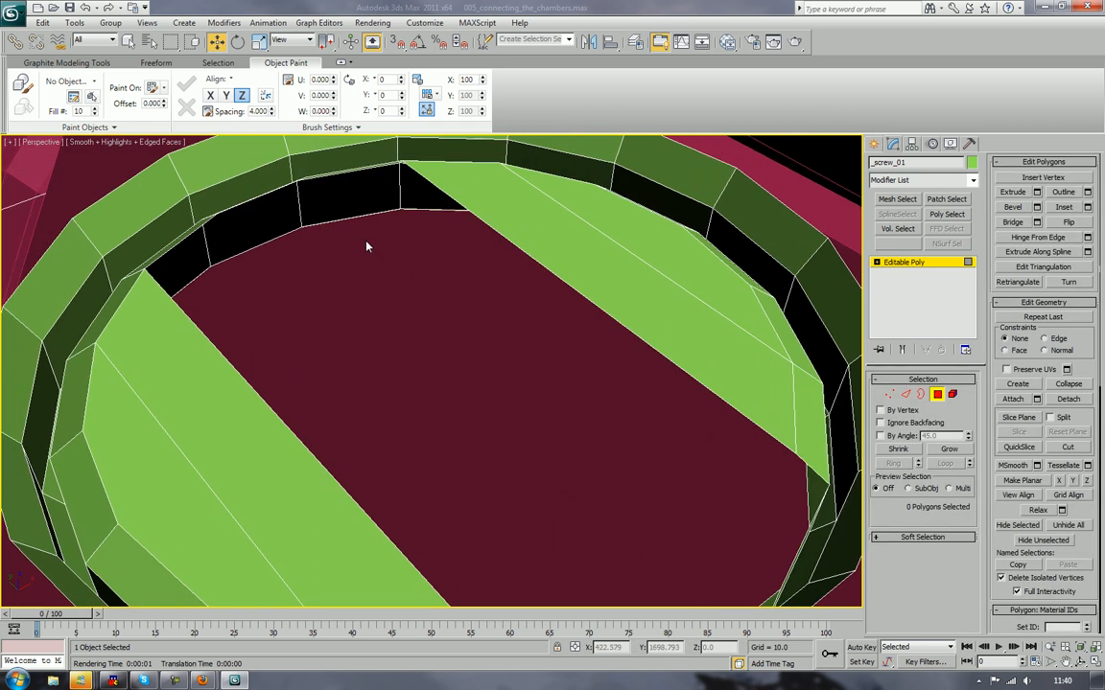
middle_click_drag(375, 268, 500, 270, "alt")
middle_click_drag(375, 405, 394, 402, "alt")
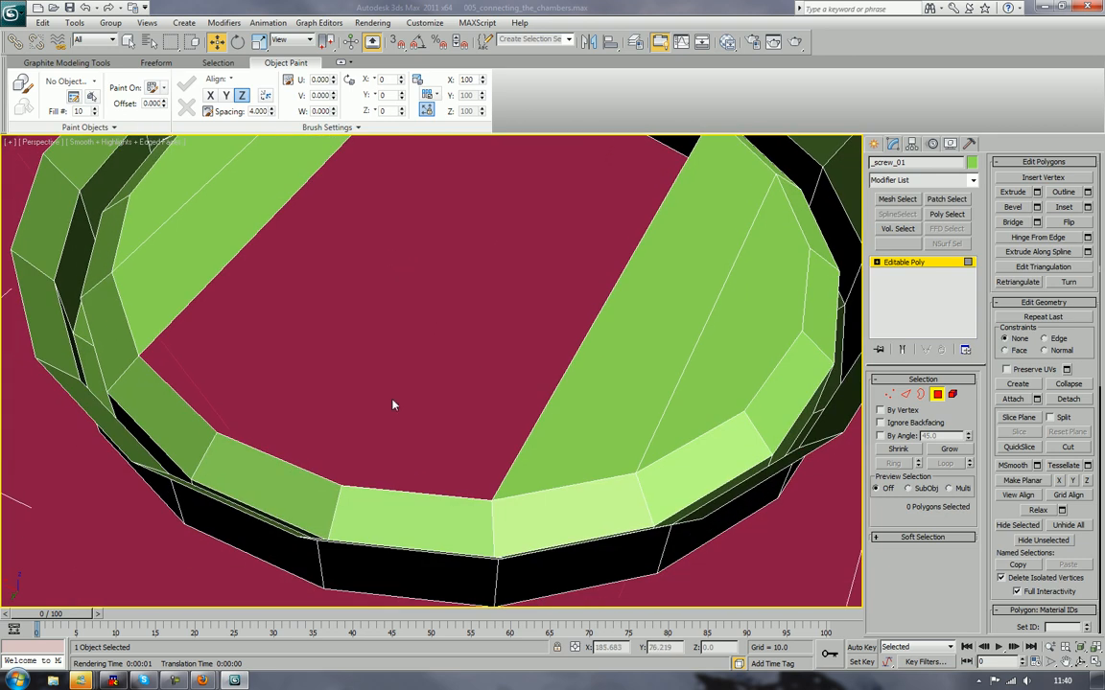
left_click(387, 509)
key("Delete")
left_click(261, 456)
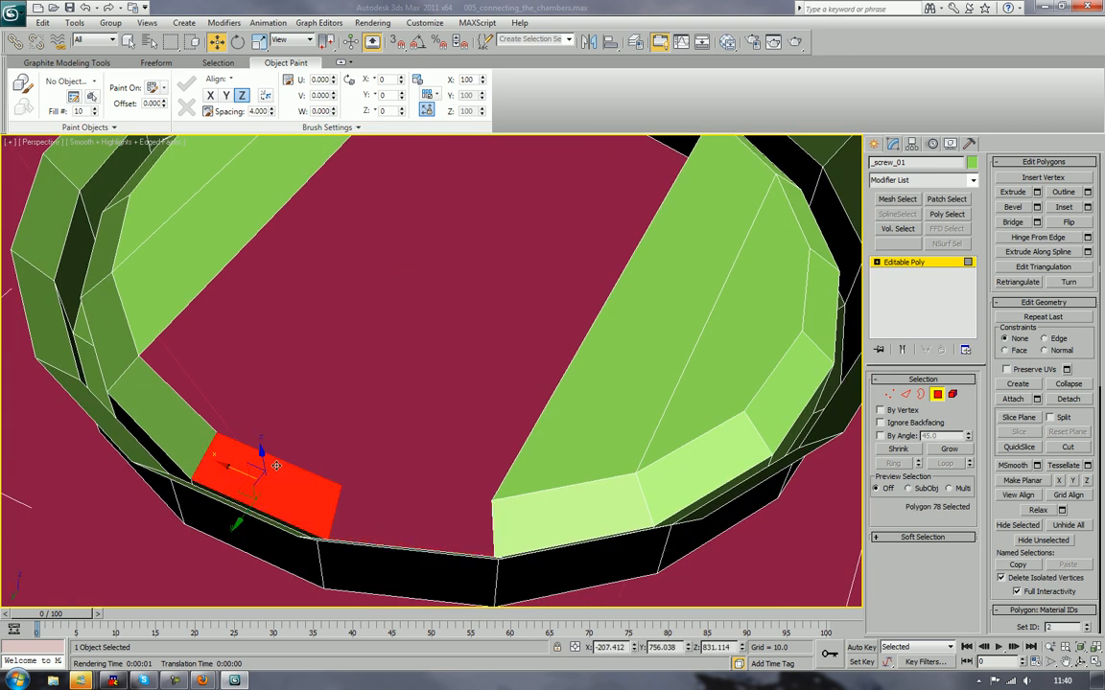
key("Delete")
left_click(144, 393)
key("Delete")
Step: Scale the first strip's slot-side edge together with its two short bevel end edges along X to straighten them
middle_click_drag(259, 372, 333, 308, "alt")
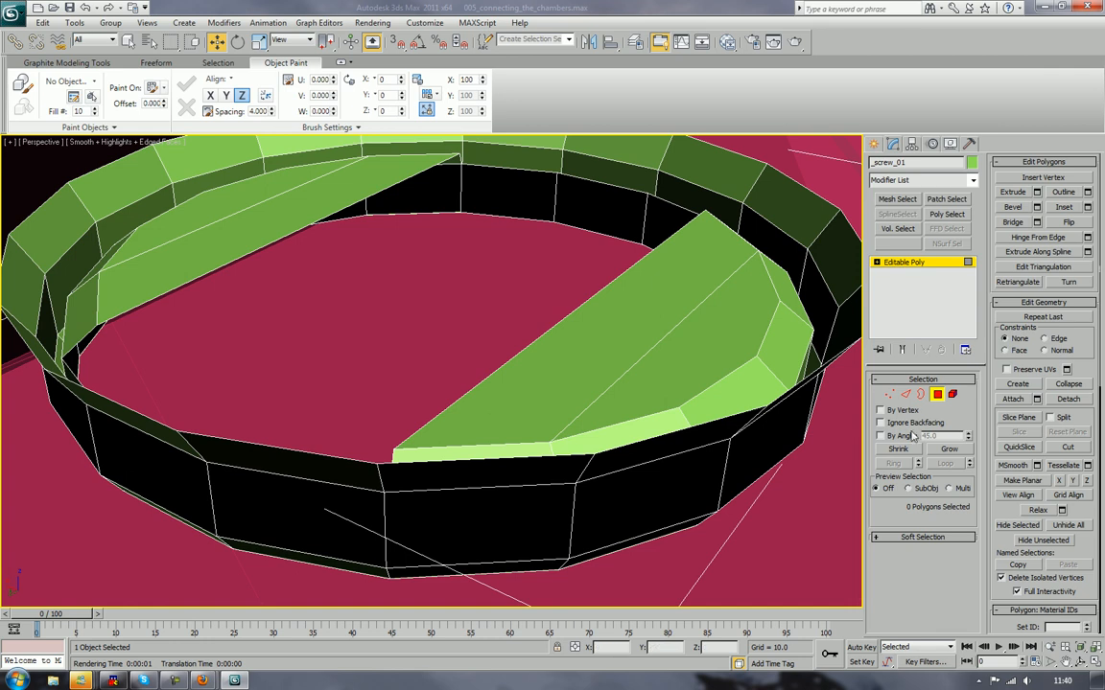
key("2")
double_click(448, 163)
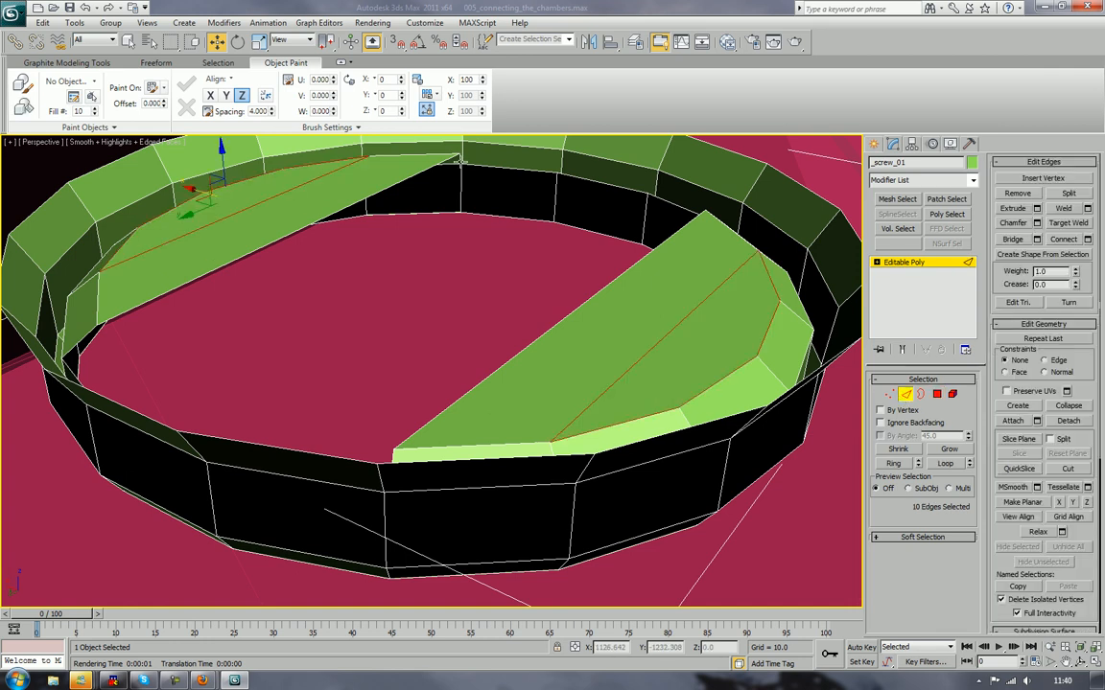
left_click(458, 160)
left_click(418, 172, "ctrl")
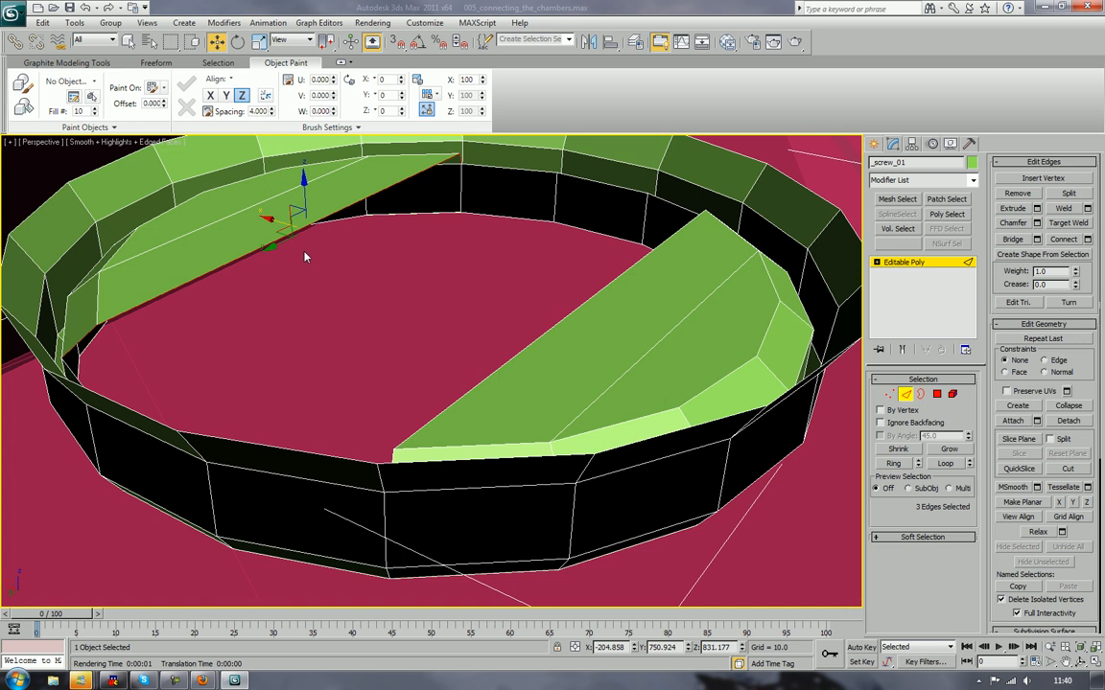
scroll(326, 278, "up", 4)
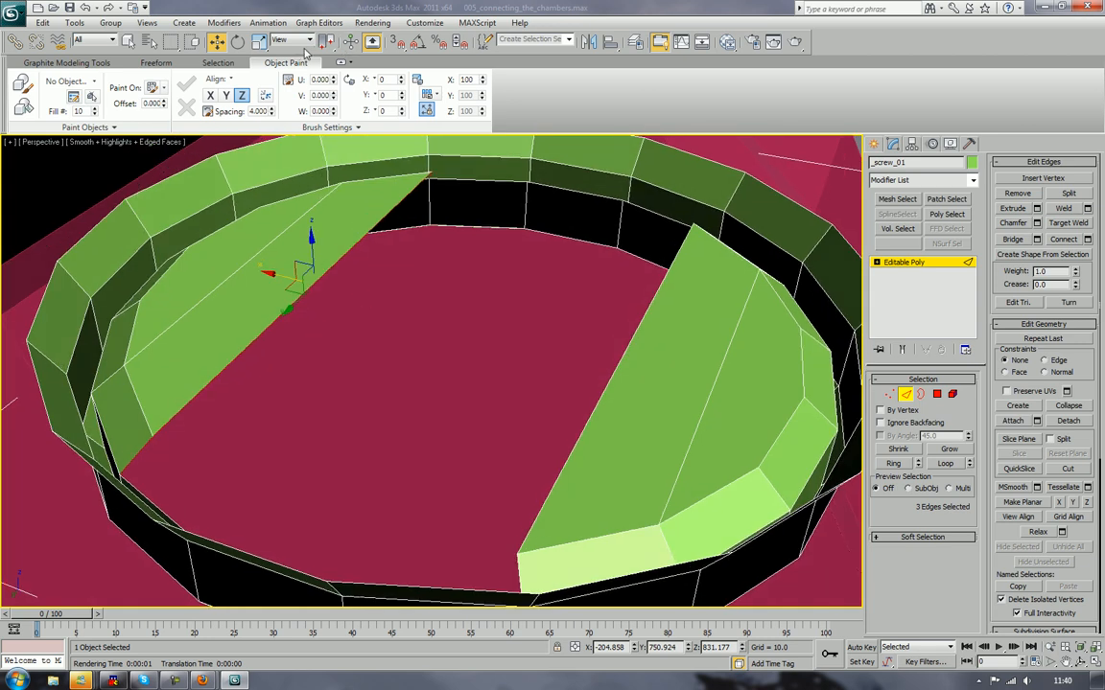
left_click(259, 41)
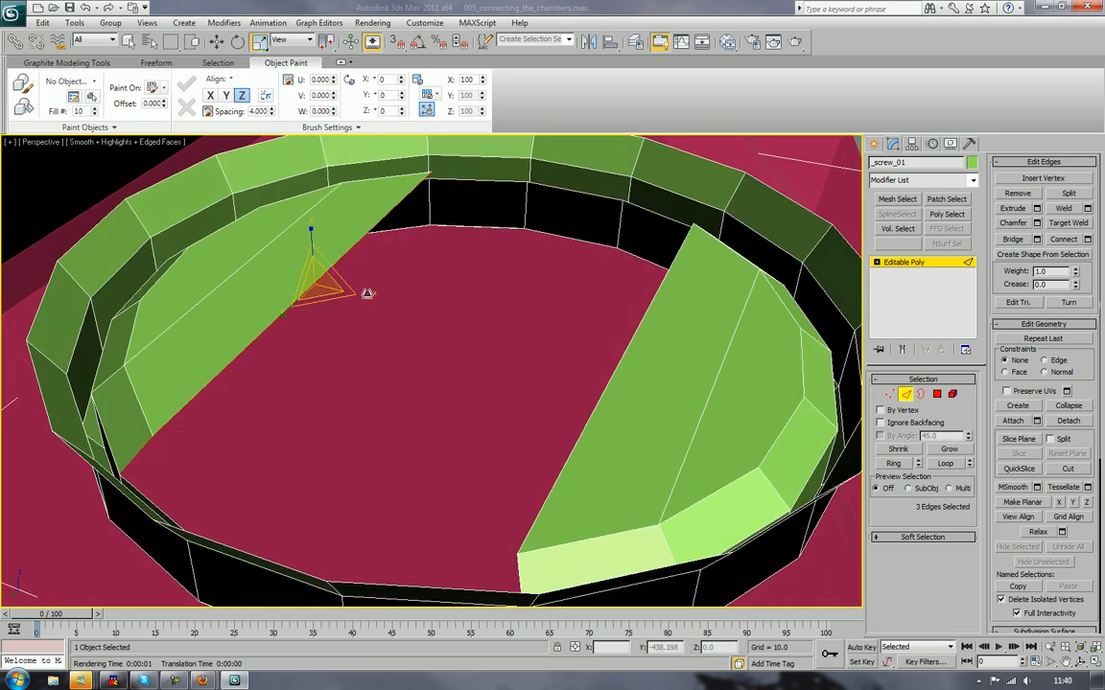
left_click_drag(367, 294, 649, 230)
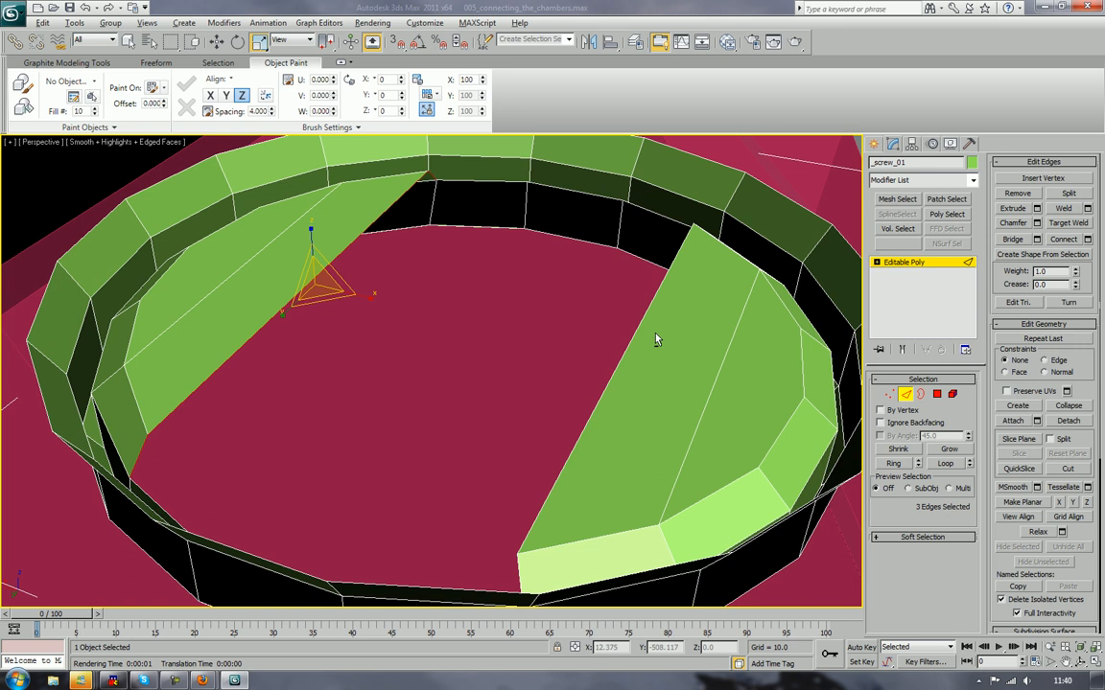
Step: Scale the other strip's slot-side edge and its two short end edges along X to align them in the same way
middle_click_drag(656, 339, 744, 329, "alt")
left_click(753, 372)
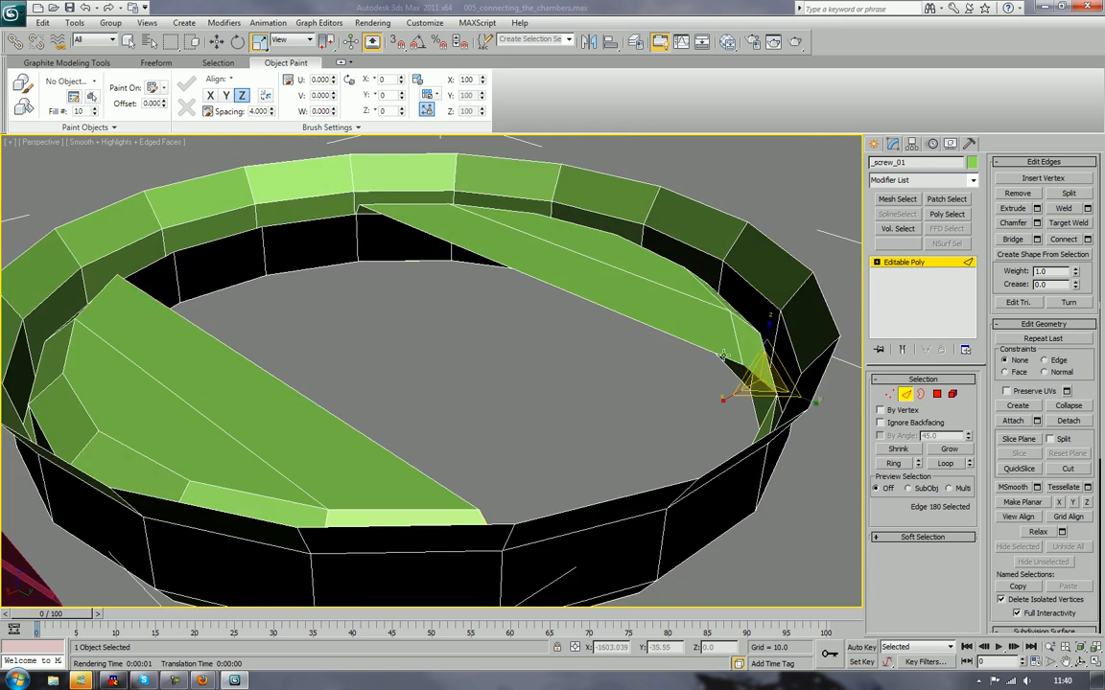
left_click(518, 272)
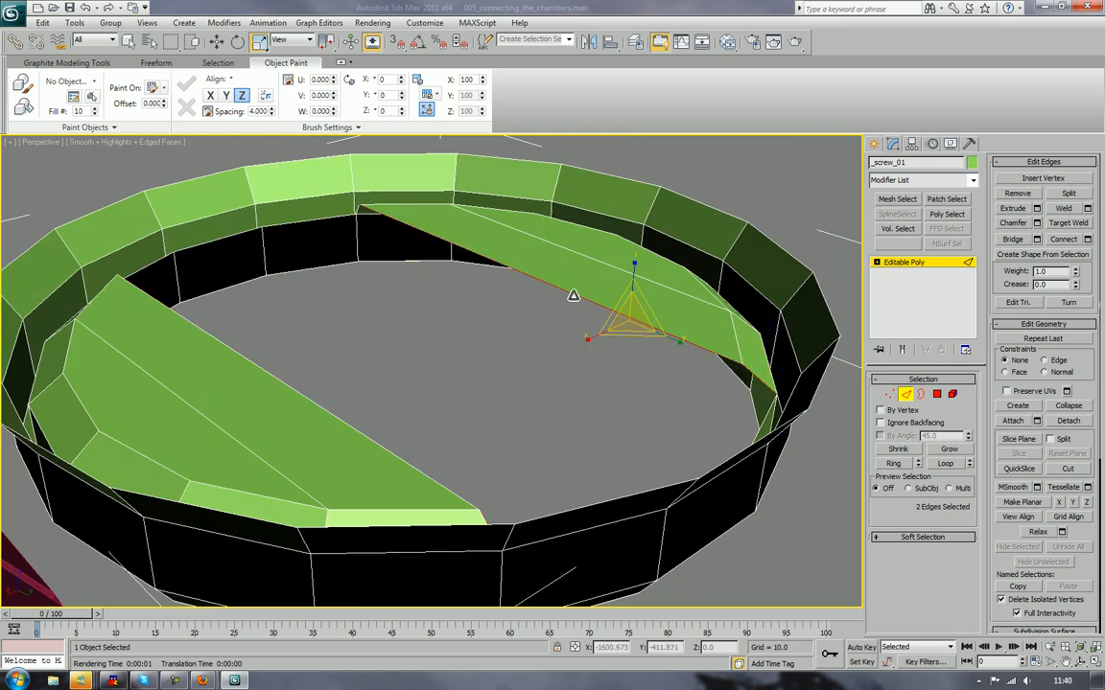
middle_click_drag(518, 271, 587, 205, "alt")
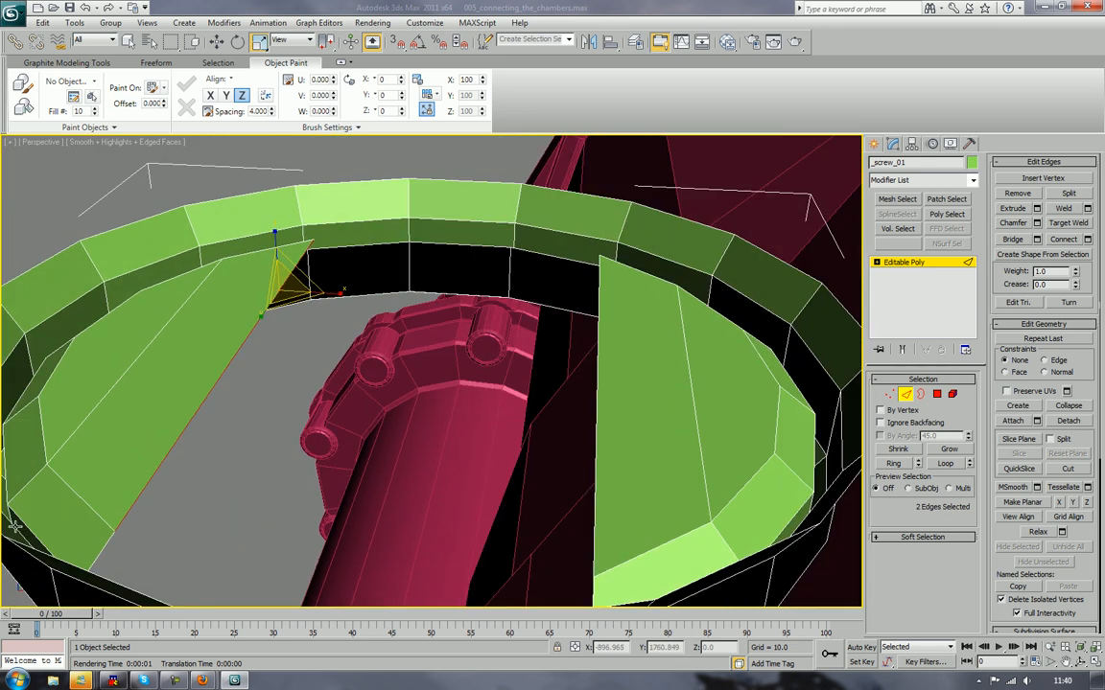
left_click(211, 406, "ctrl")
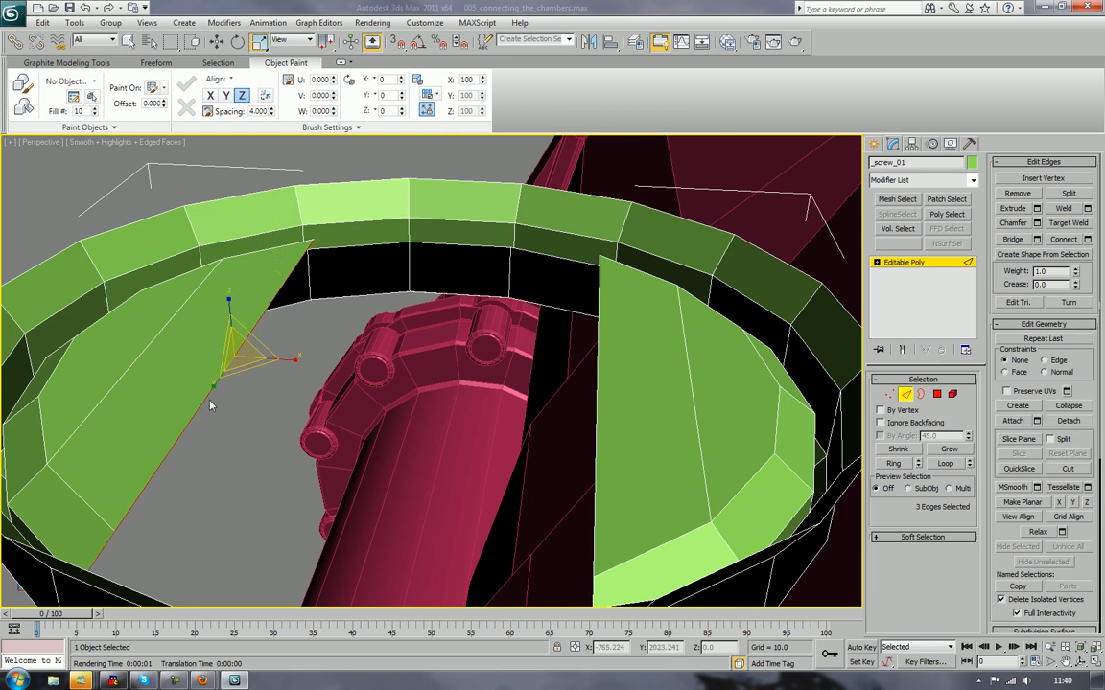
left_click_drag(290, 362, 355, 329)
Step: Bridge the two short end edges of the second strip to form a sloped wall along its slot side
middle_click_drag(479, 301, 526, 280, "alt")
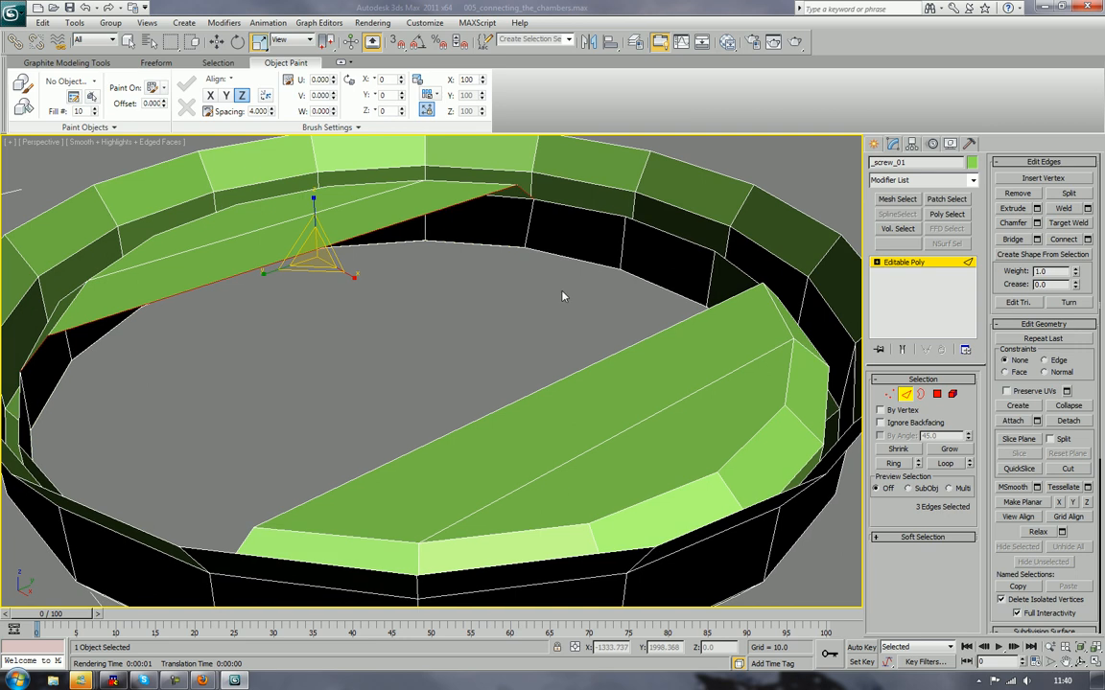
left_click(523, 280)
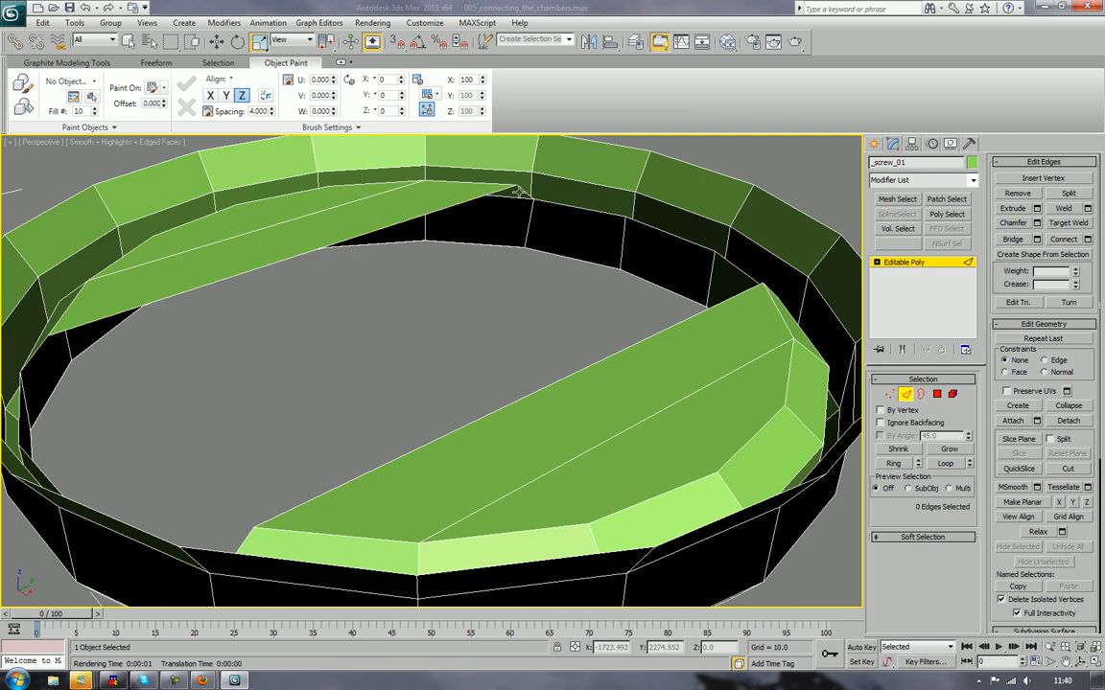
left_click(518, 191)
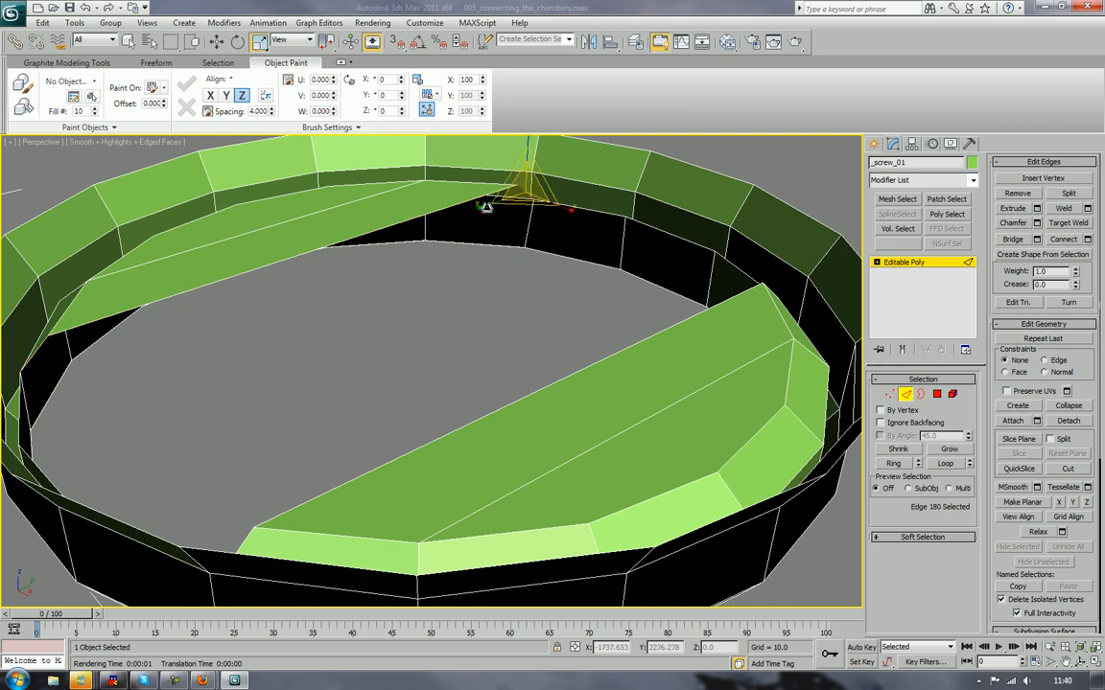
left_click(34, 354, "ctrl")
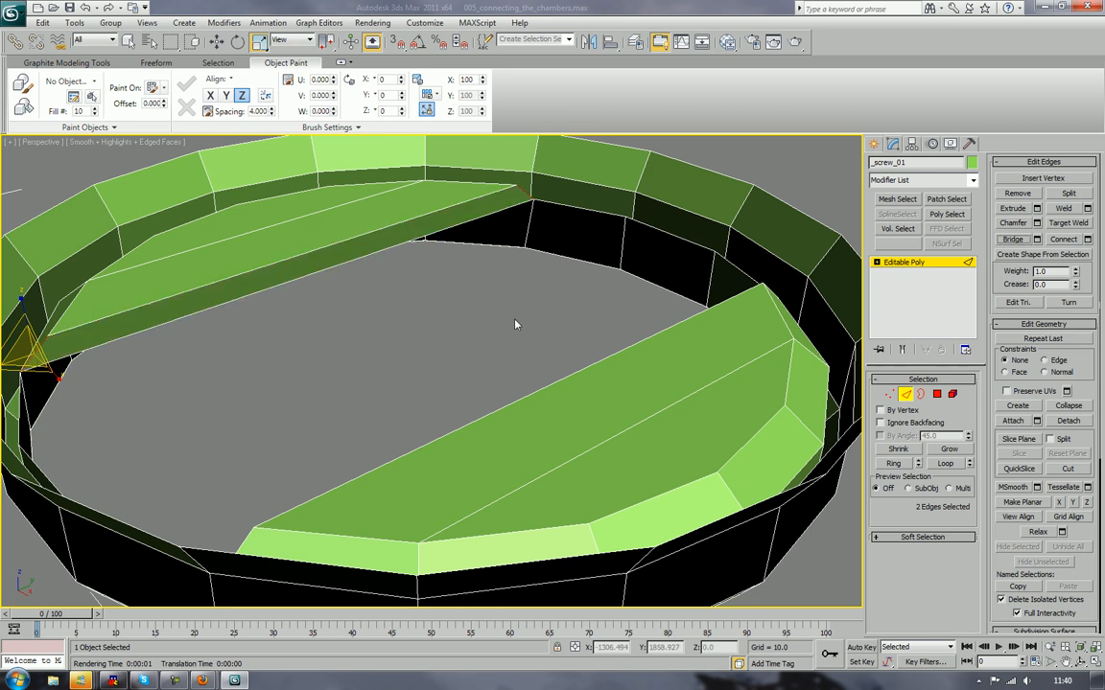
Step: Bridge the two short end edges of the remaining strip to form the matching slot wall
middle_click_drag(462, 287, 775, 327, "alt")
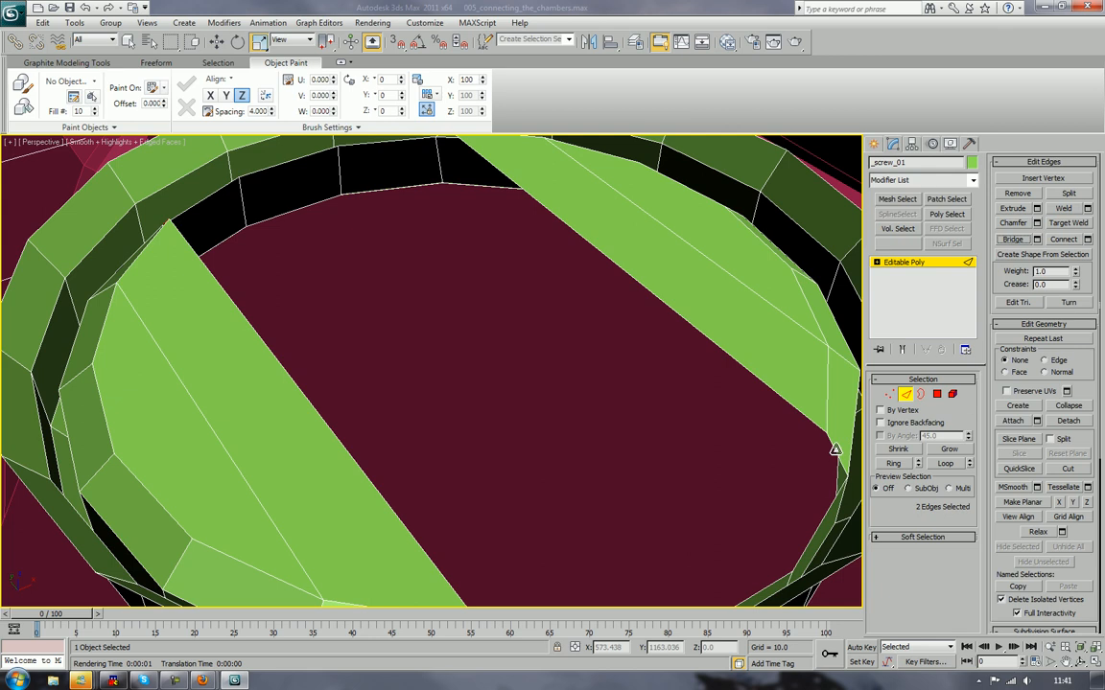
middle_click_drag(663, 333, 352, 313, "alt")
left_click(820, 290)
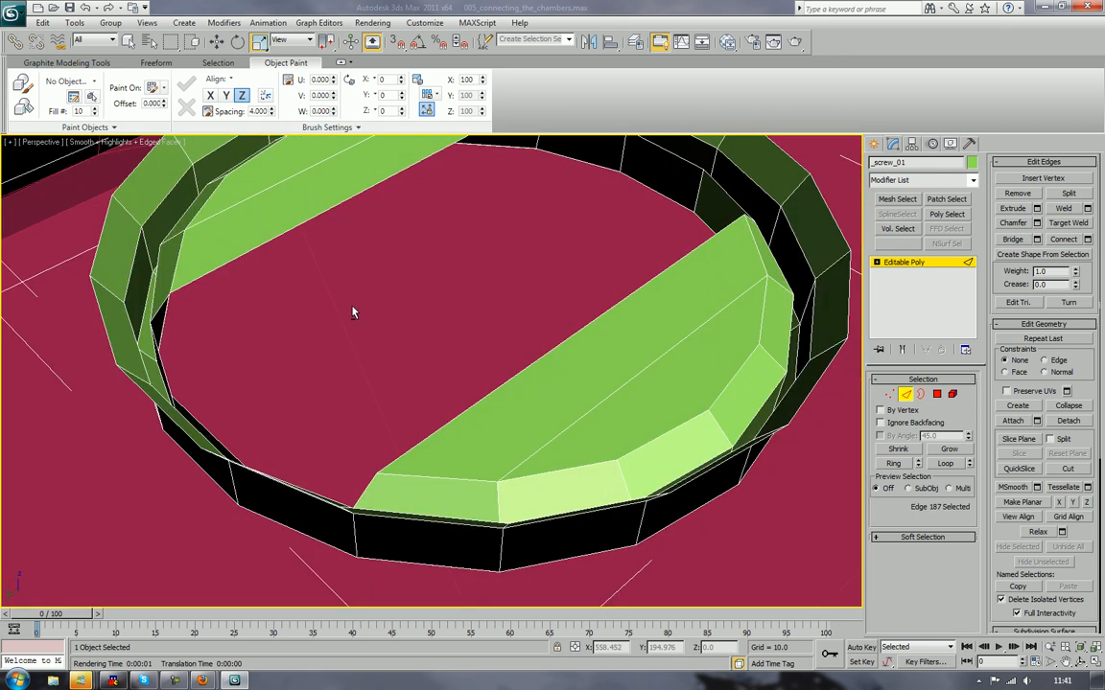
left_click(158, 305, "ctrl")
left_click(1019, 241)
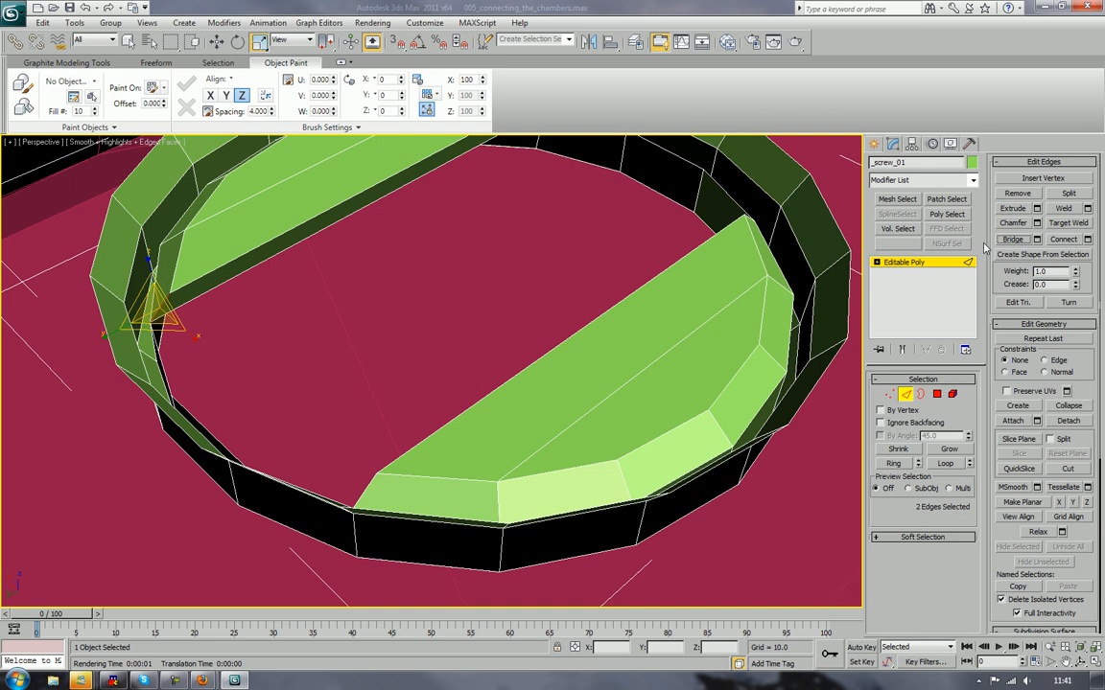
middle_click_drag(548, 262, 506, 333)
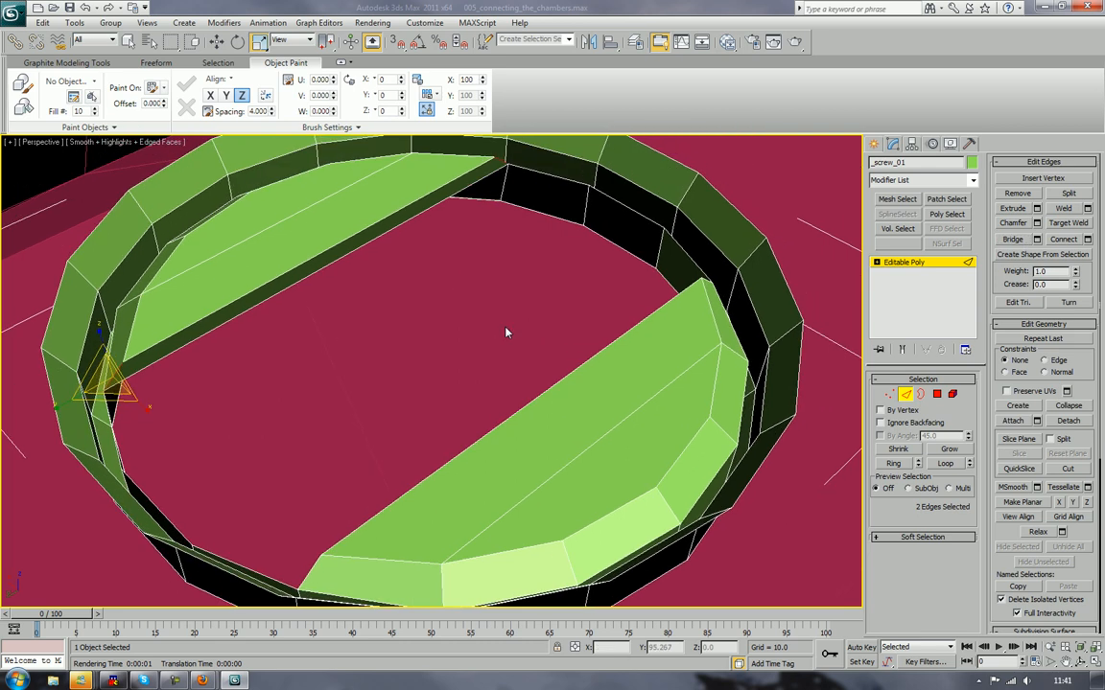
Step: Bridge two opposite edges of the screw head's inner rim with a strip across the middle of the slot opening
left_click(629, 213)
middle_click_drag(636, 224, 517, 266, "alt")
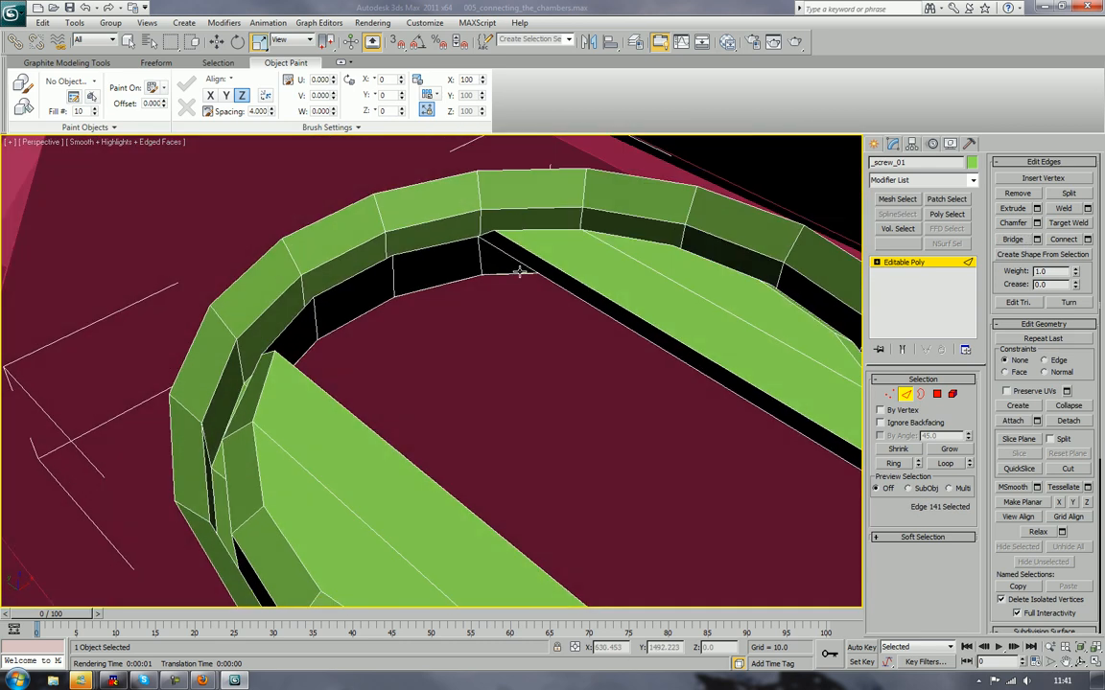
scroll(508, 287, "down", 5)
scroll(497, 309, "up", 4)
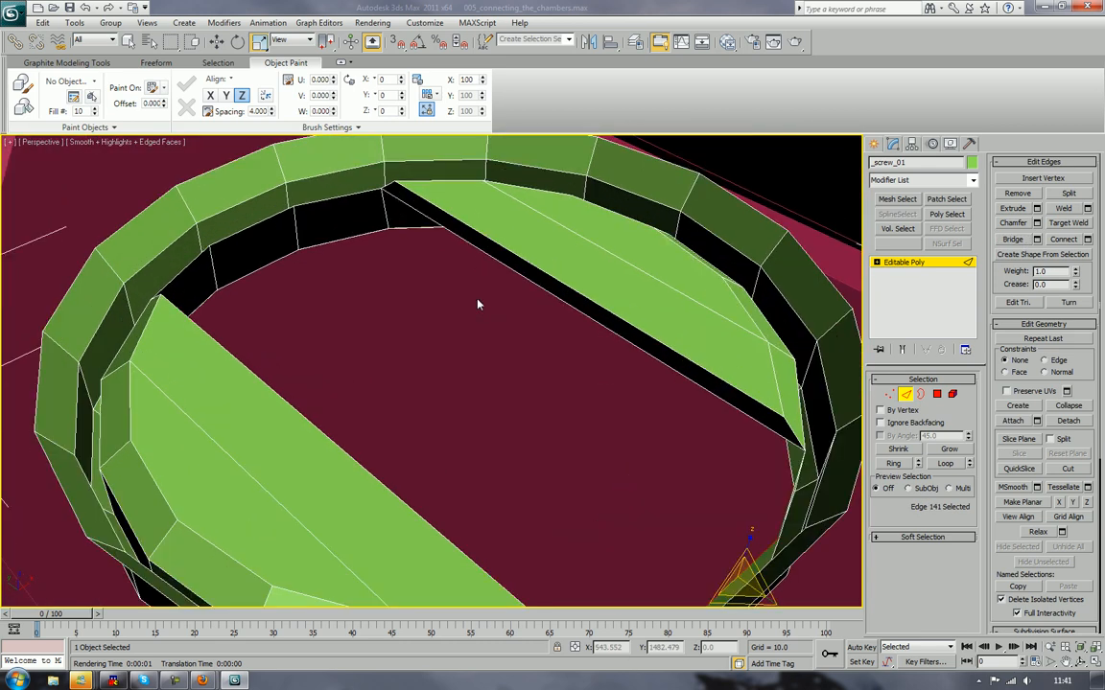
left_click(266, 239)
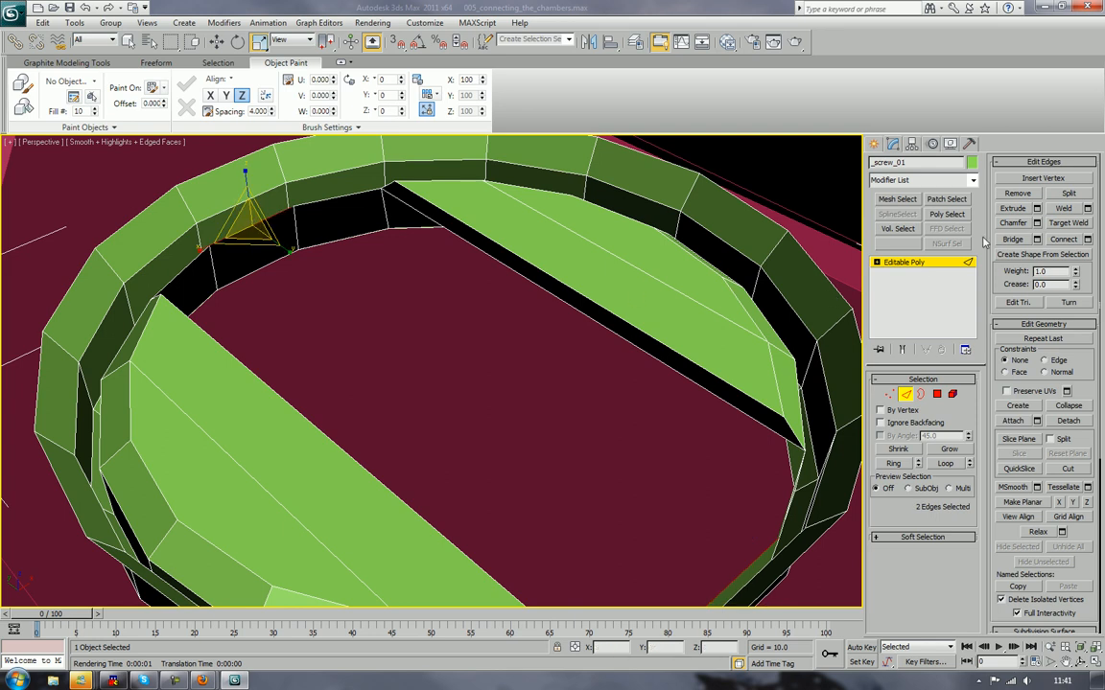
left_click(1012, 238)
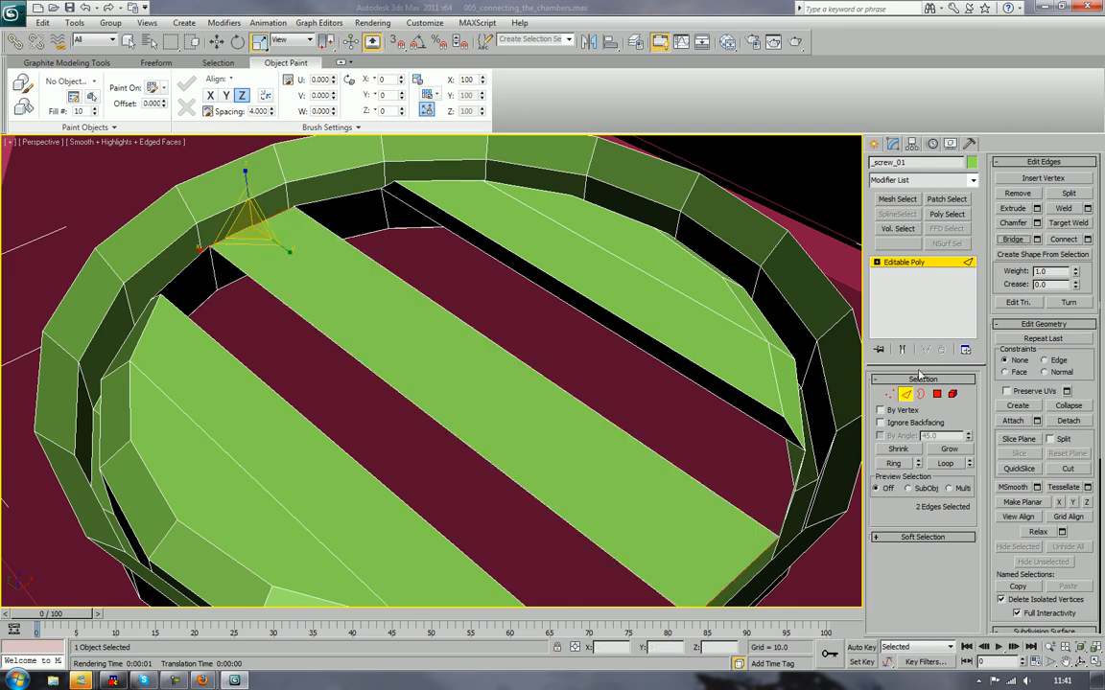
Step: Select the open borders on both sides of the bridged strip and cap them to close the slot floor
key("3")
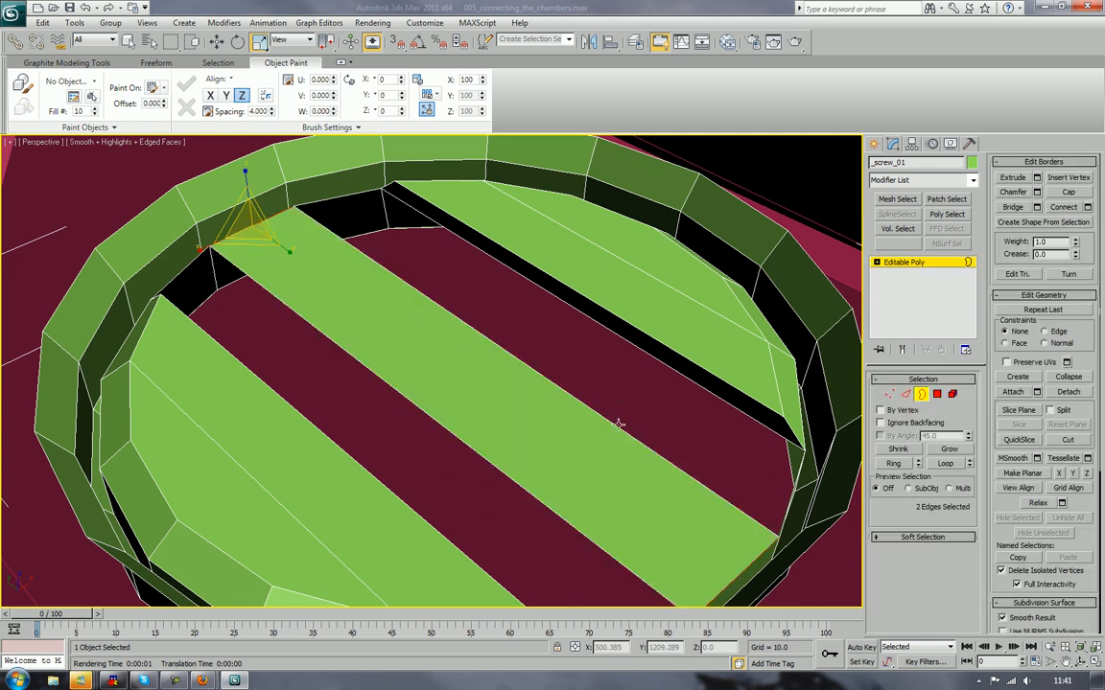
left_click(619, 422)
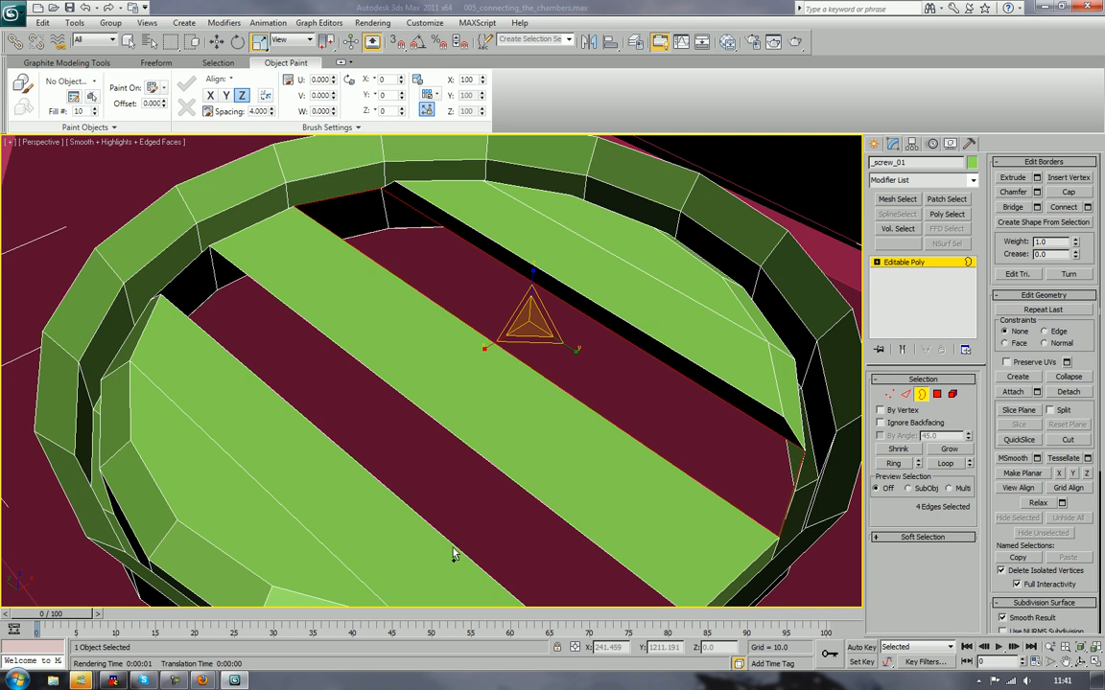
left_click(430, 419, "ctrl")
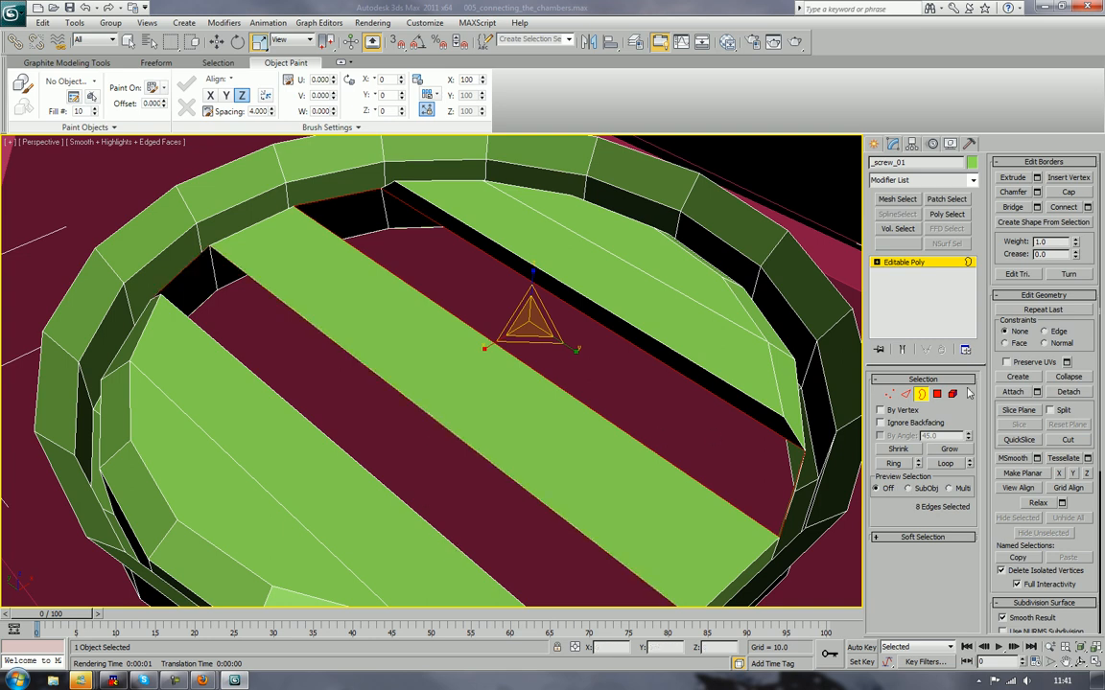
left_click(1065, 193)
left_click(93, 177)
Step: Select the polygons of both half-round pads beside the slot and raise them along Z to deepen the slot
scroll(94, 178, "down", 3)
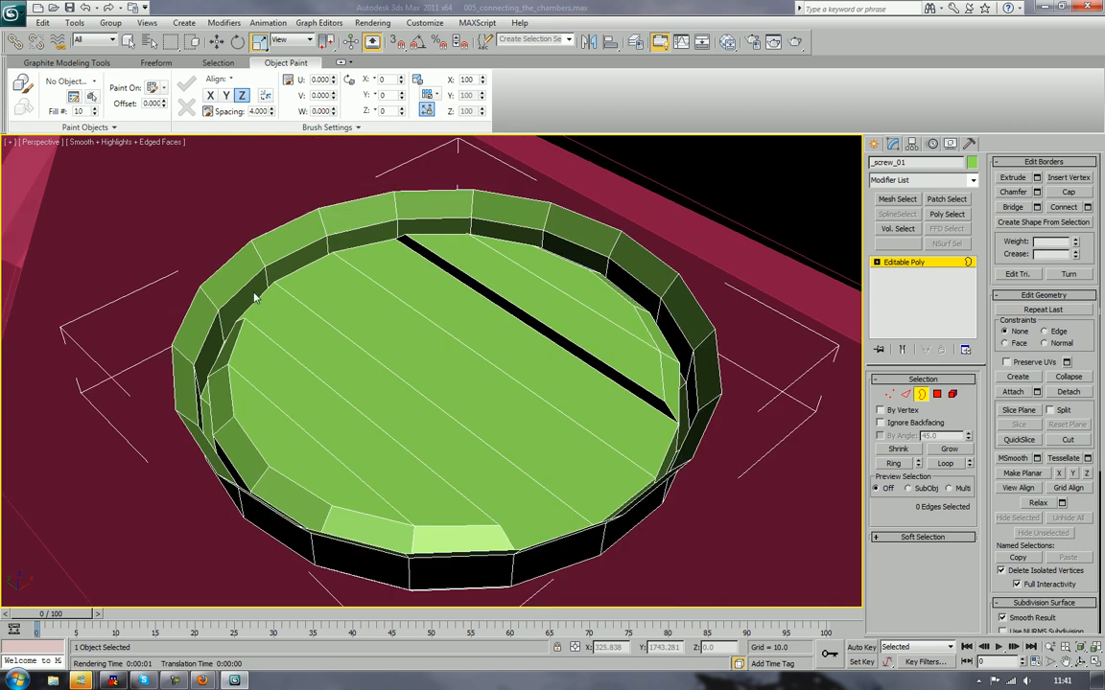
middle_click_drag(255, 296, 230, 282, "alt")
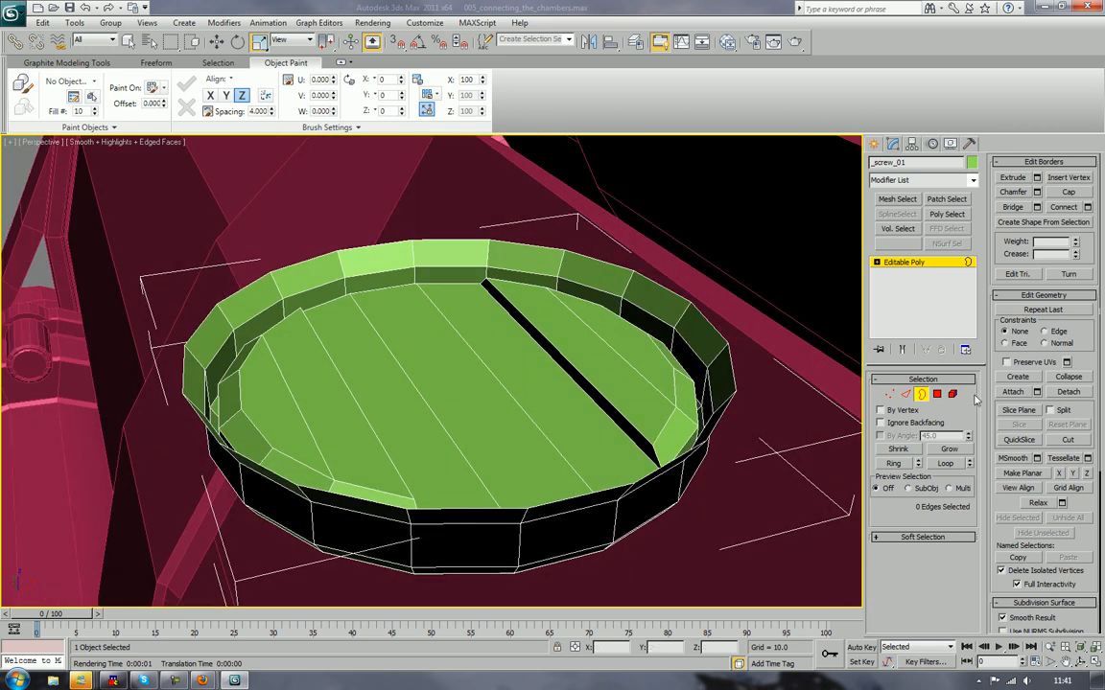
key("4")
left_click(615, 329)
left_click(578, 342, "ctrl")
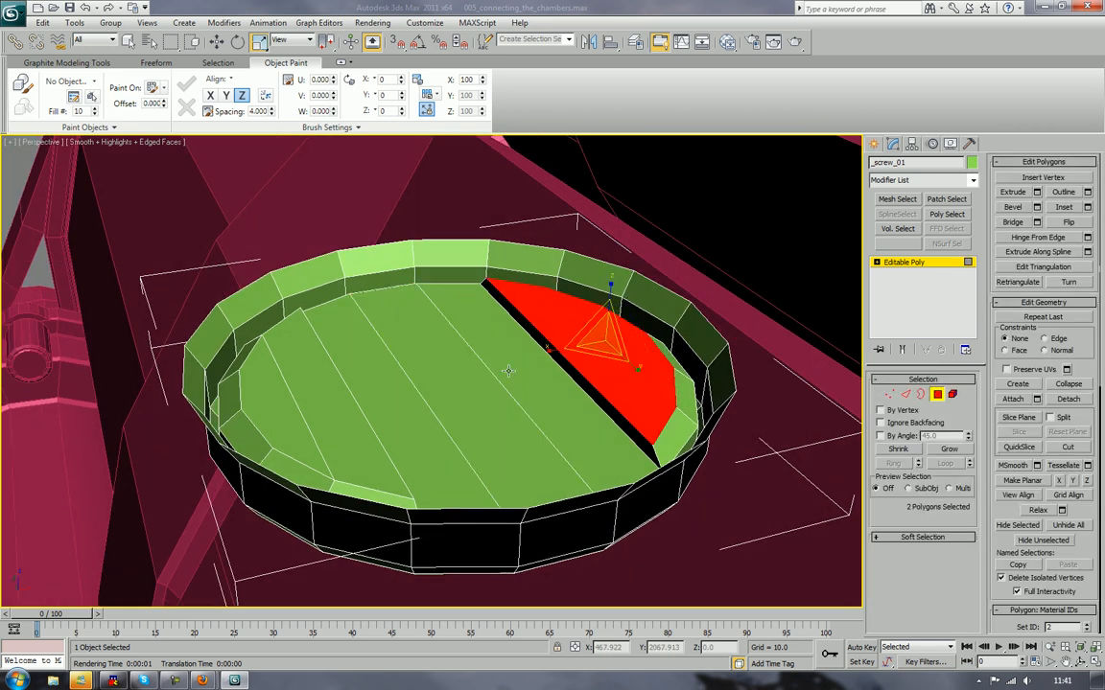
left_click(333, 404, "ctrl")
left_click(296, 419, "ctrl")
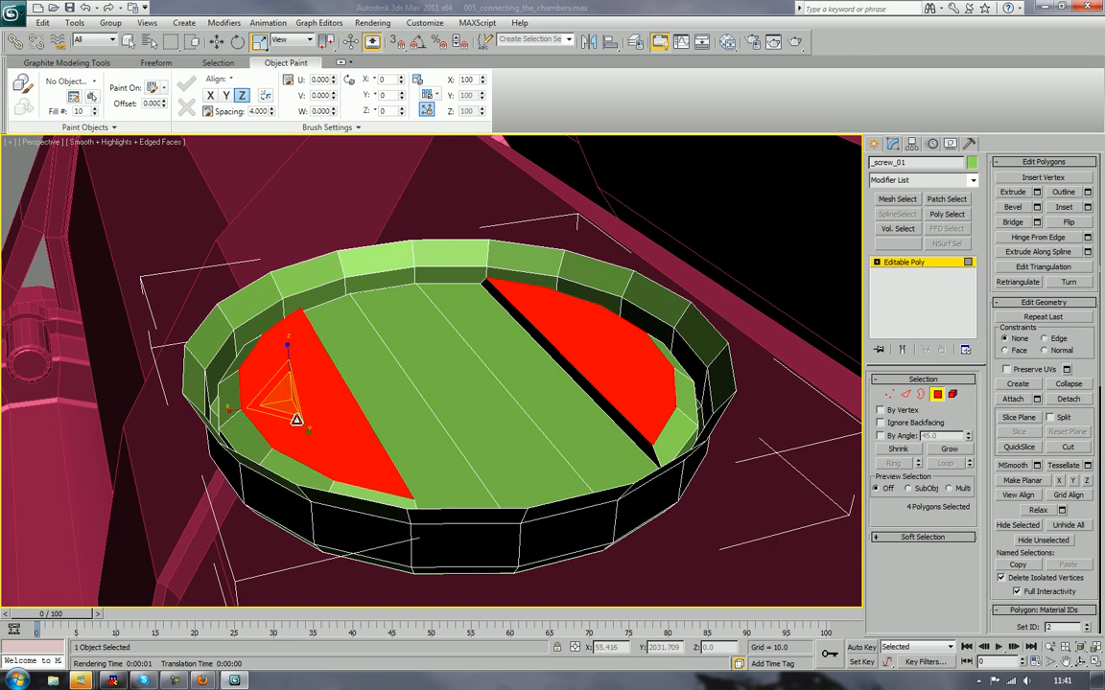
key("e")
key("w")
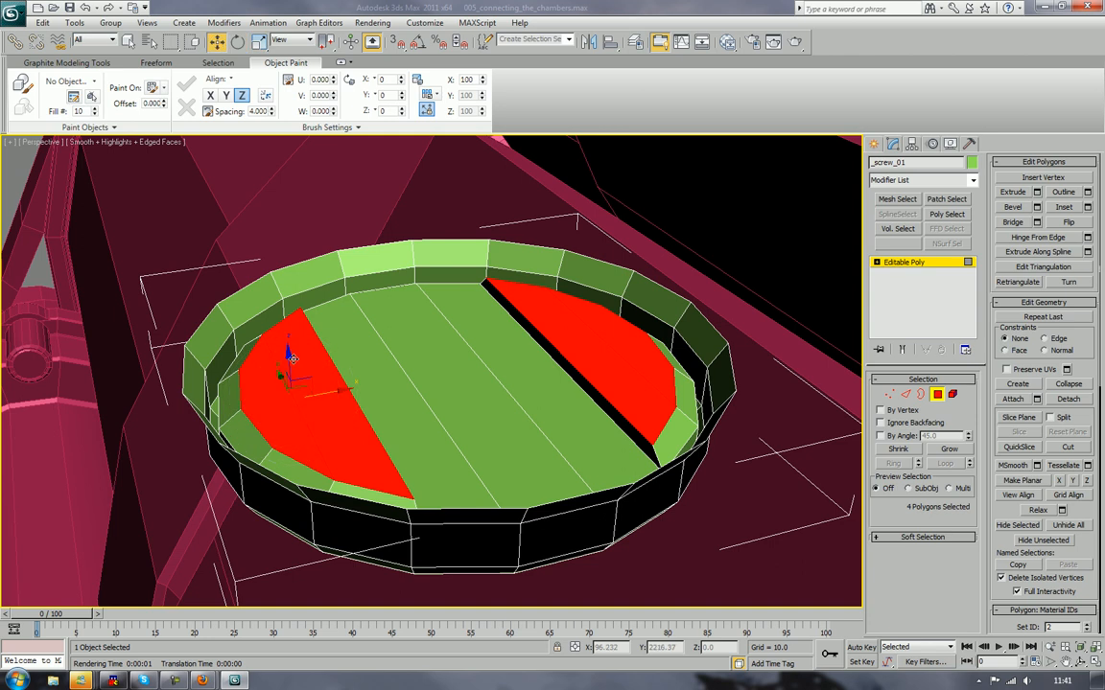
left_click_drag(289, 357, 289, 325)
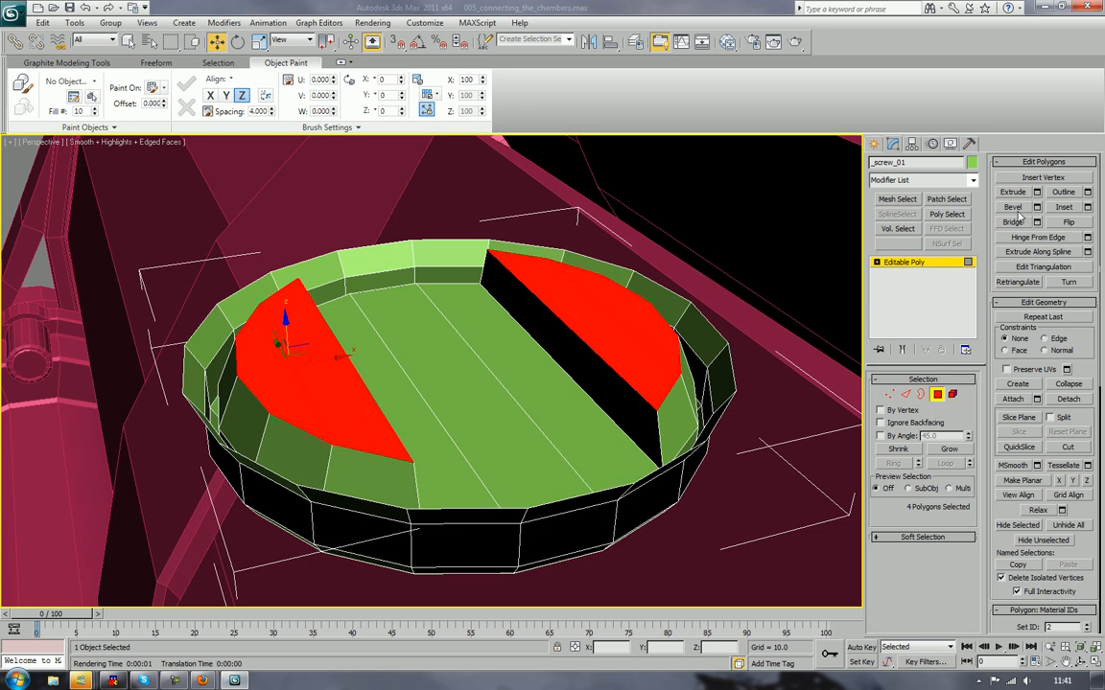
Step: Convert the raised pad polygons' selection to edges and chamfer those edges slightly
left_click(906, 394, "ctrl")
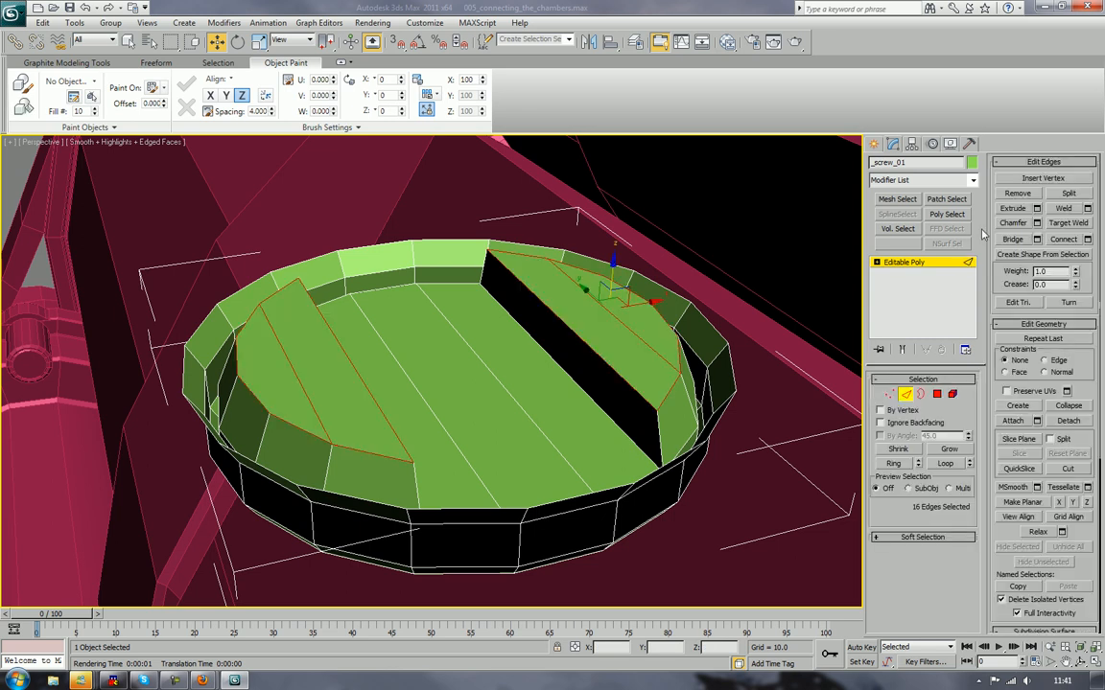
left_click(1000, 226)
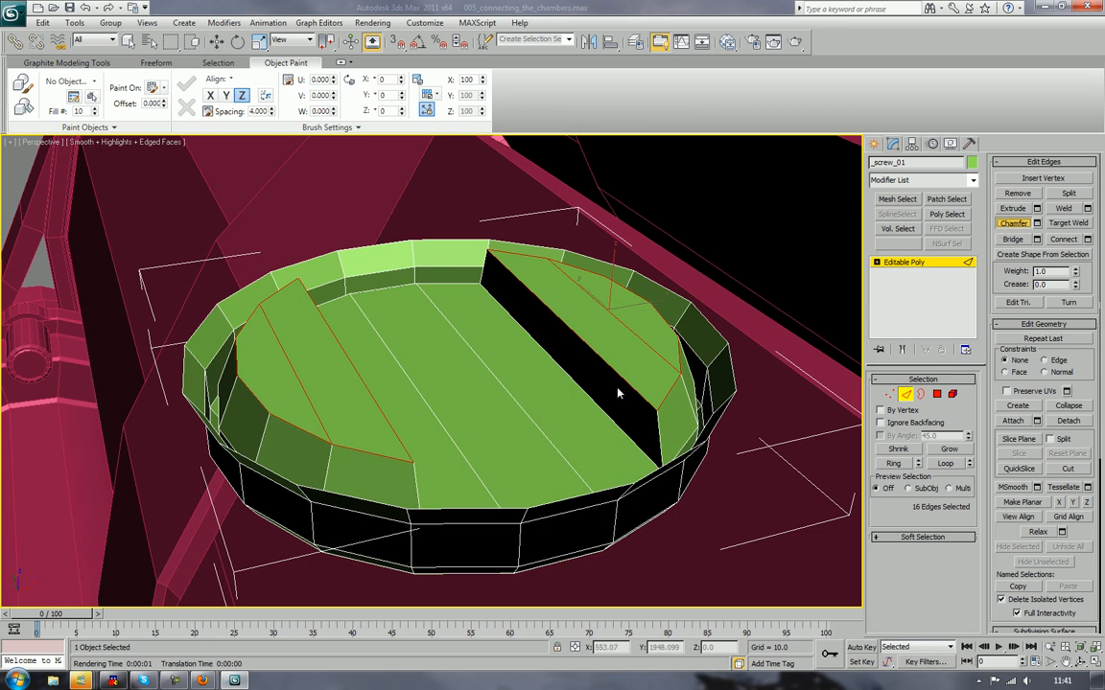
left_click_drag(625, 382, 626, 381)
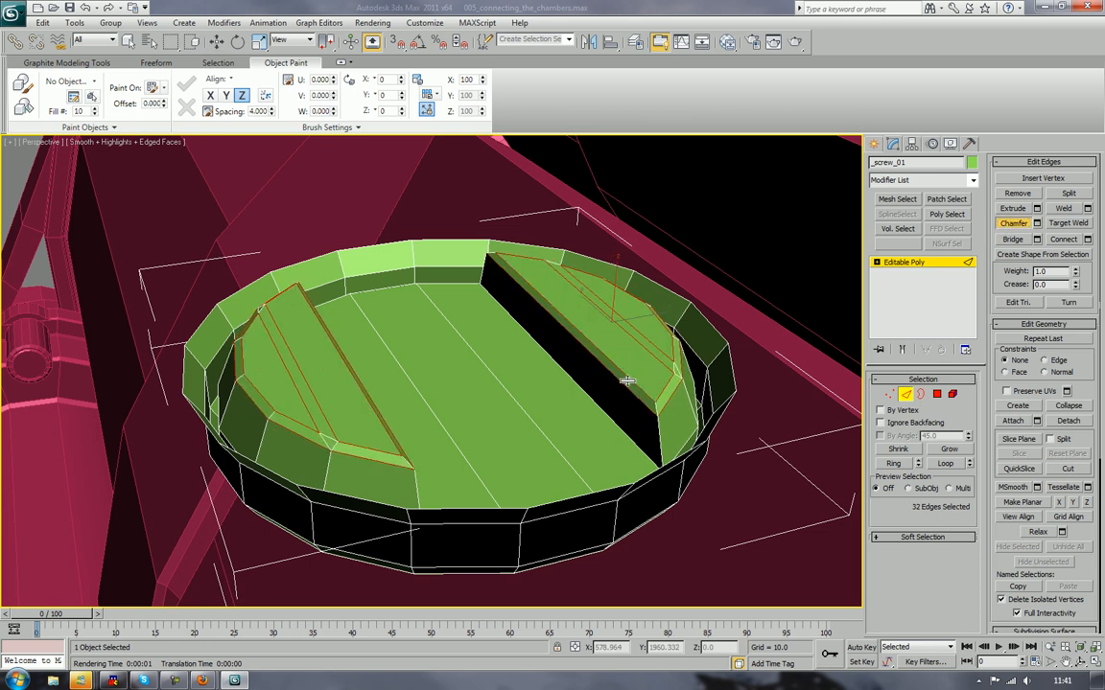
left_click(668, 188)
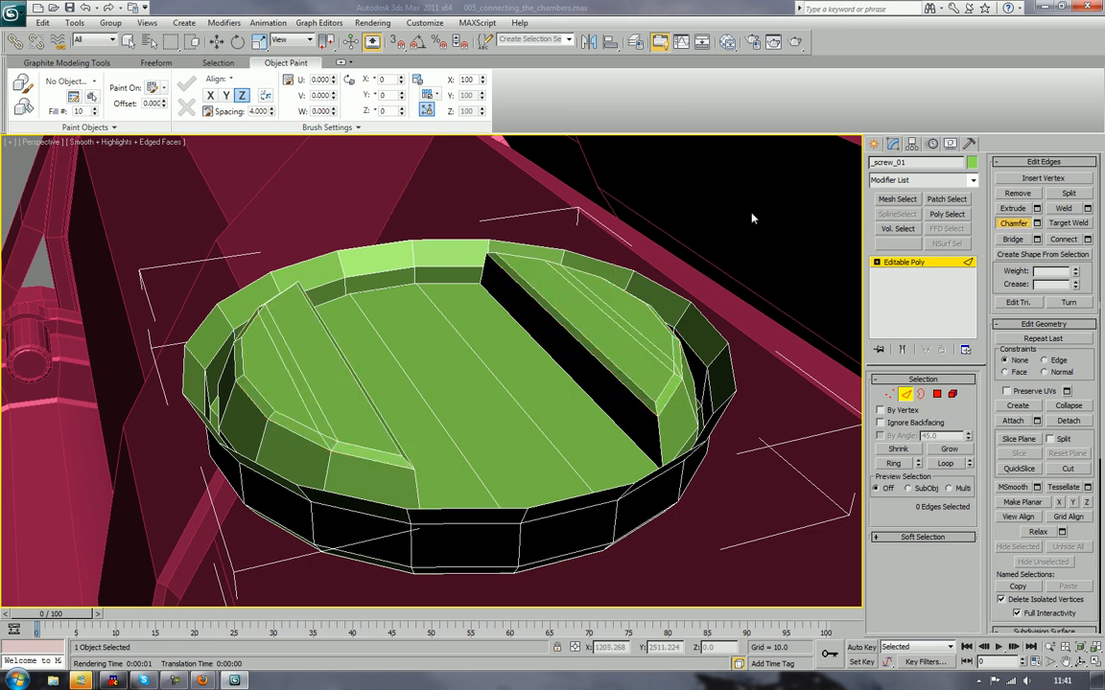
Step: Leave edge editing, move the whole screw off the gun body into empty space, and deselect it
scroll(676, 191, "down", 5)
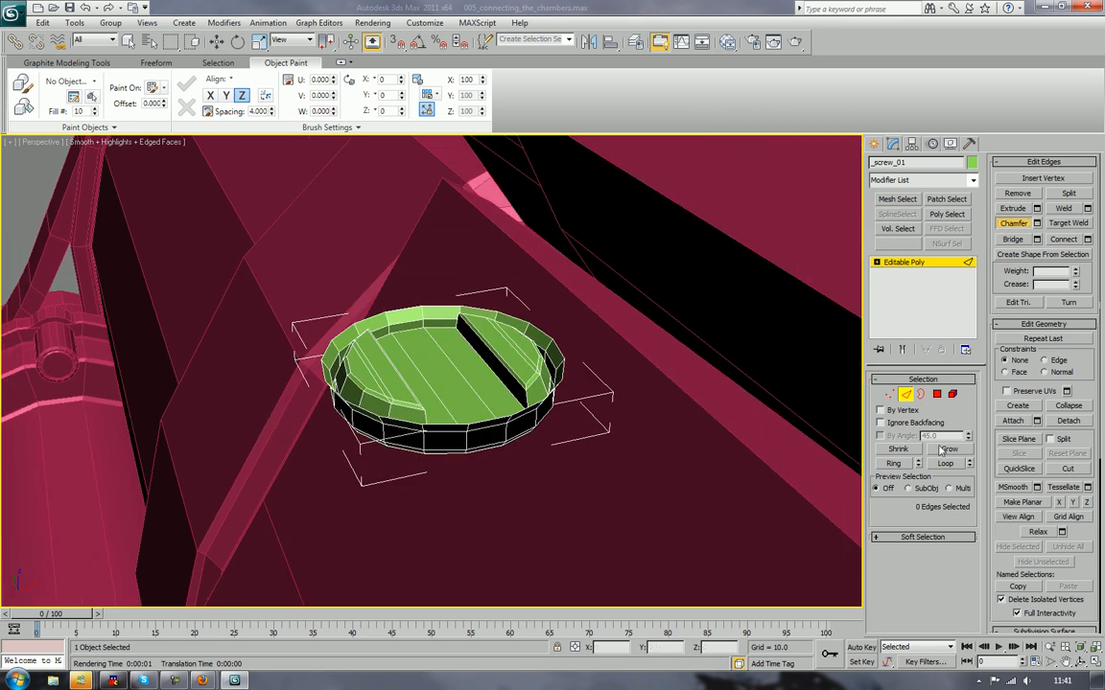
left_click(904, 396)
key("w")
scroll(518, 379, "down", 3)
middle_click_drag(518, 379, 599, 419, "alt")
scroll(556, 411, "down", 4)
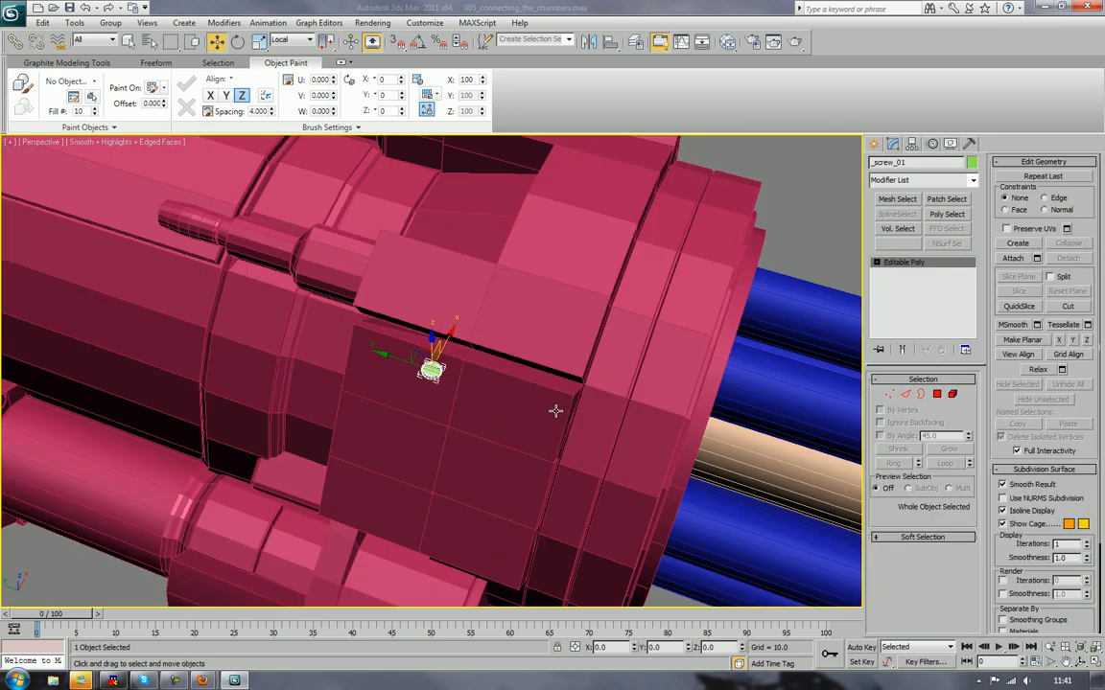
mouse_move(456, 414)
middle_mouse_down()
mouse_move(500, 407)
mouse_move(442, 409)
middle_mouse_up()
scroll(501, 407, "down", 5)
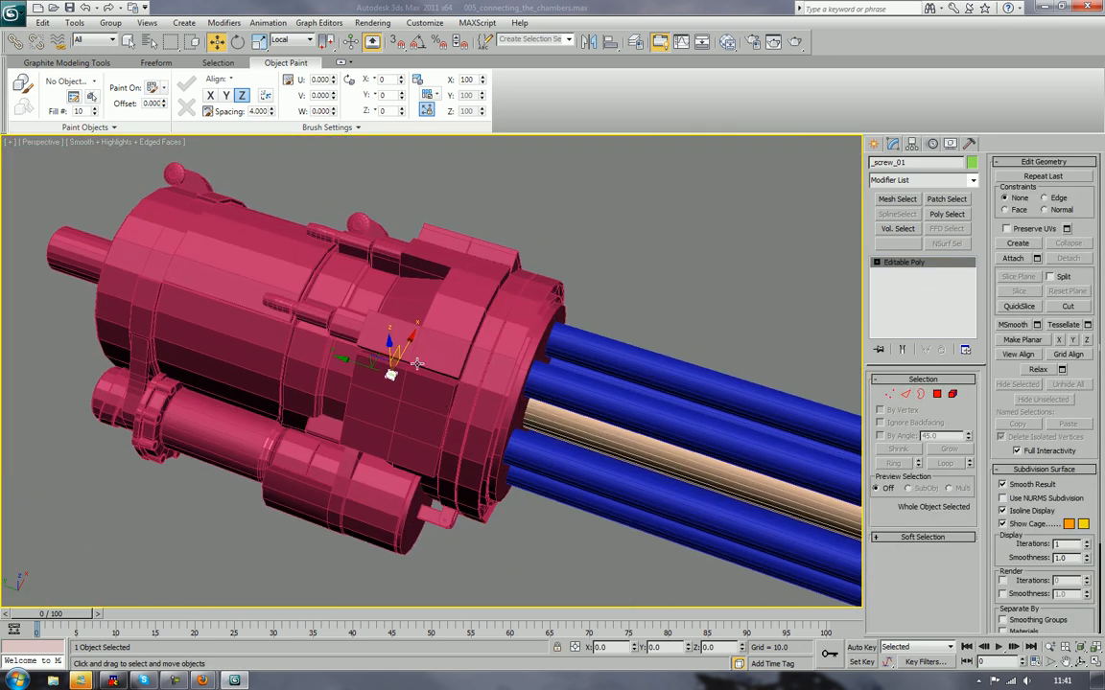
middle_click_drag(417, 363, 419, 382, "alt")
left_click_drag(388, 377, 654, 211)
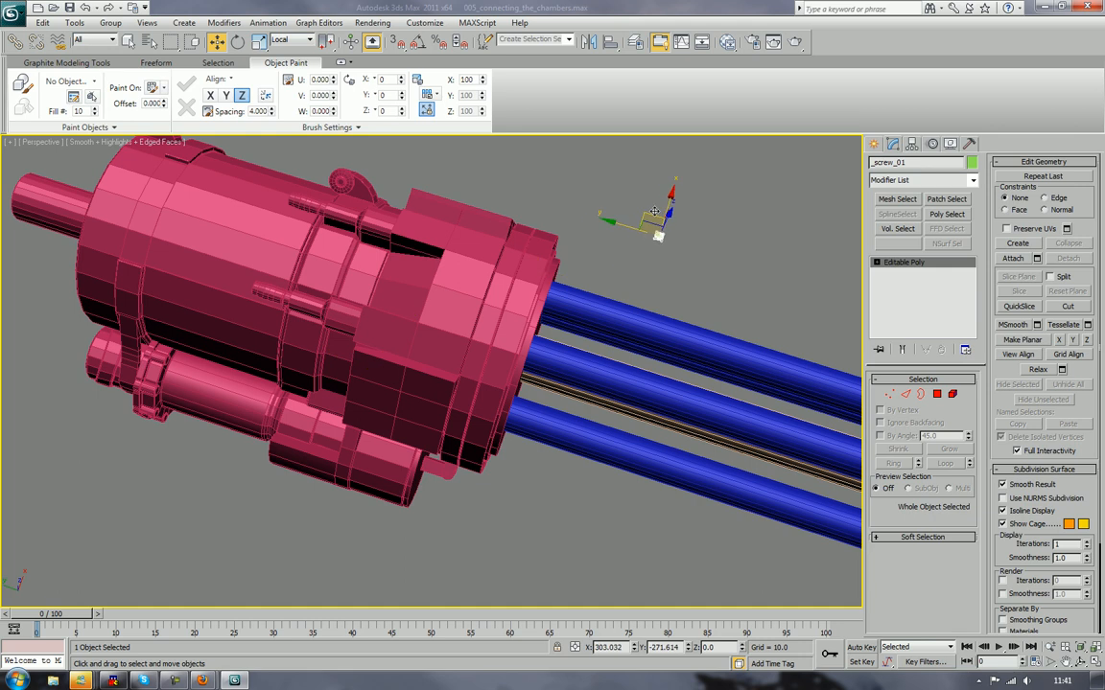
left_click(512, 500)
middle_click_drag(512, 500, 570, 478, "alt")
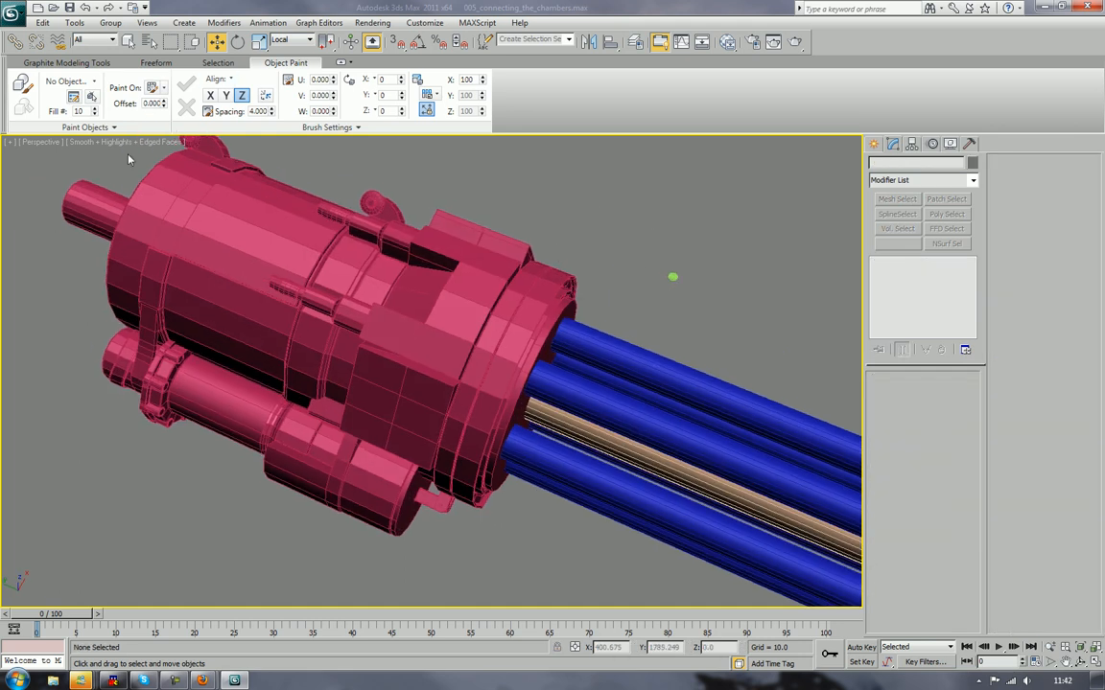
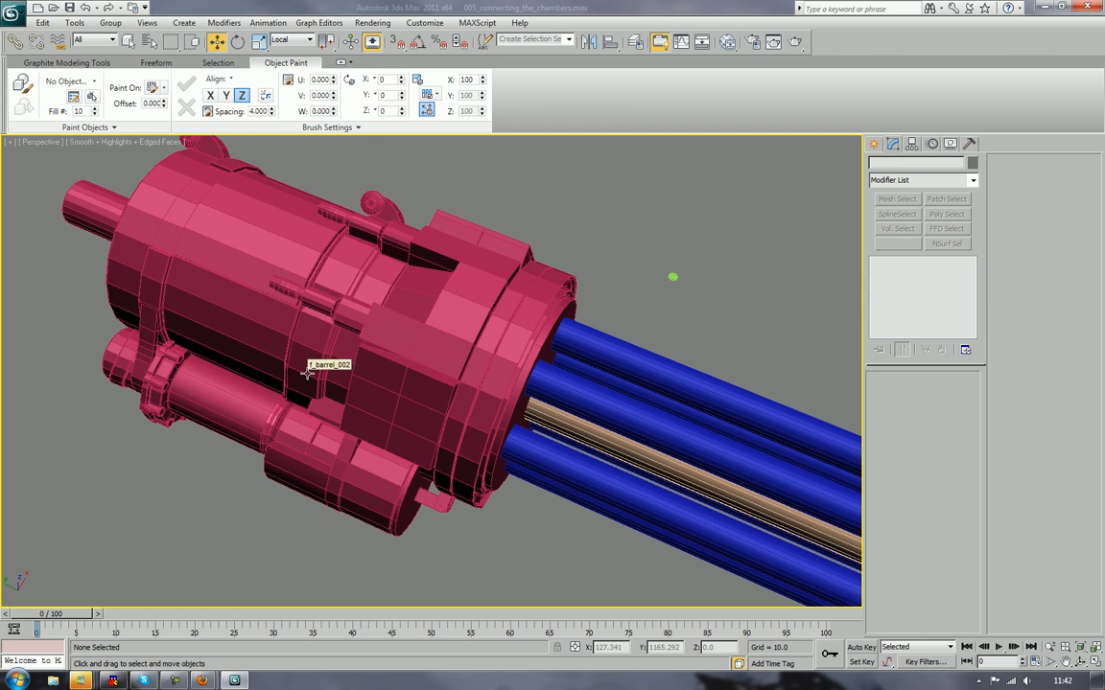
Step: Add the screw to the Paint Objects list by picking it in the scene, and move the list window off the model
middle_click_drag(307, 372, 349, 404)
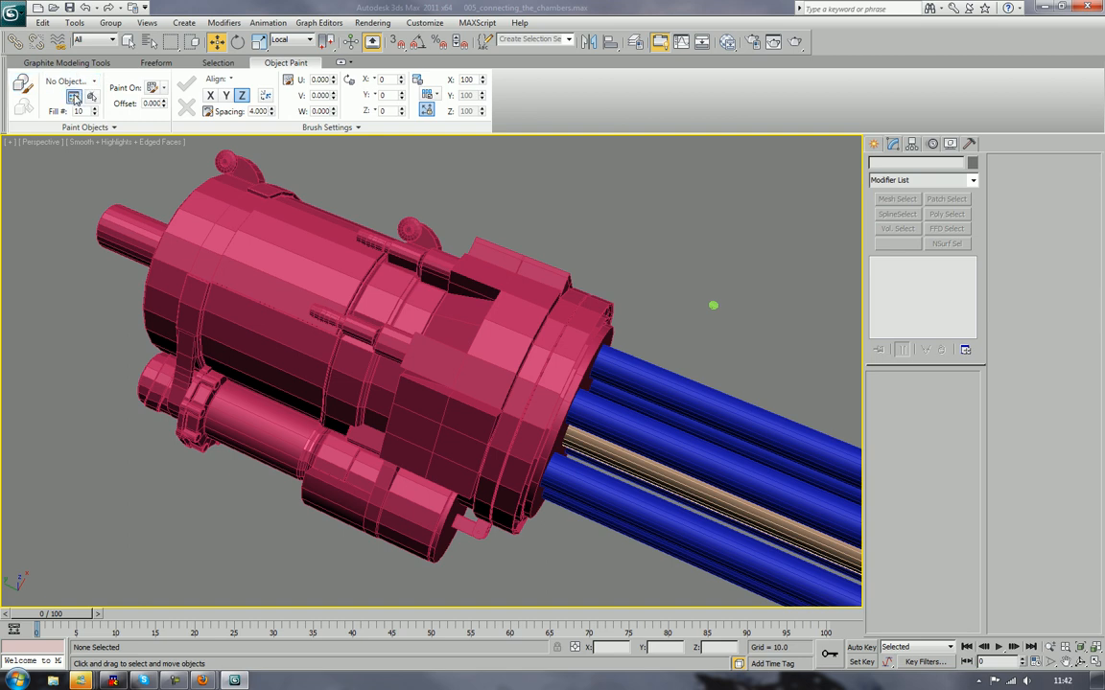
left_click(74, 99)
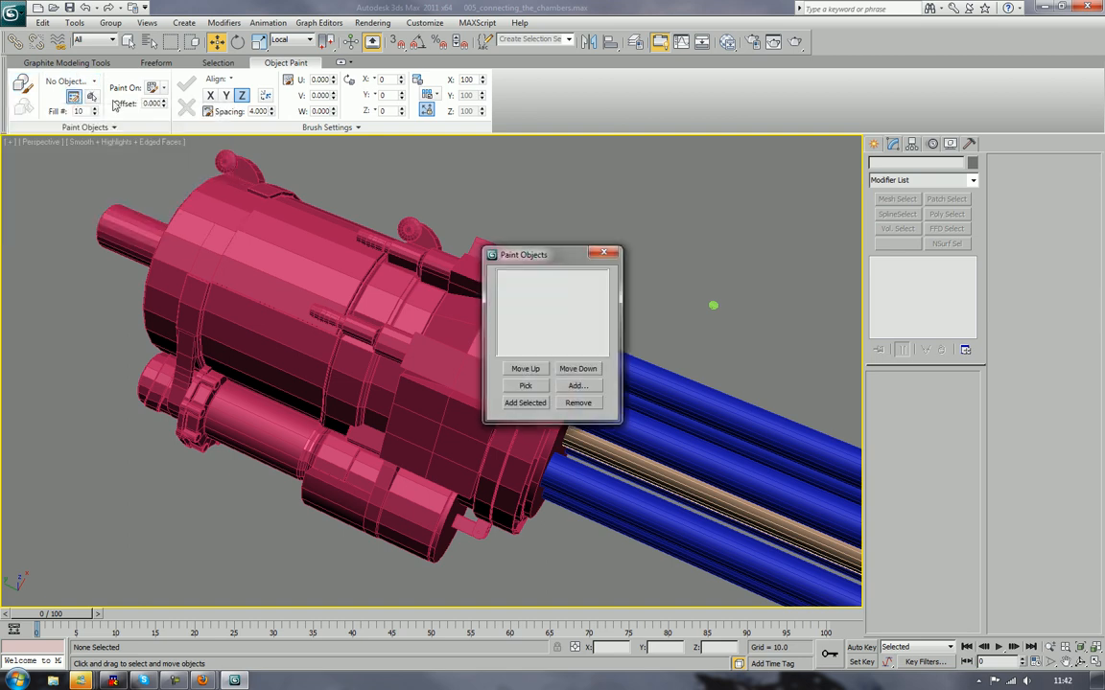
left_click(534, 385)
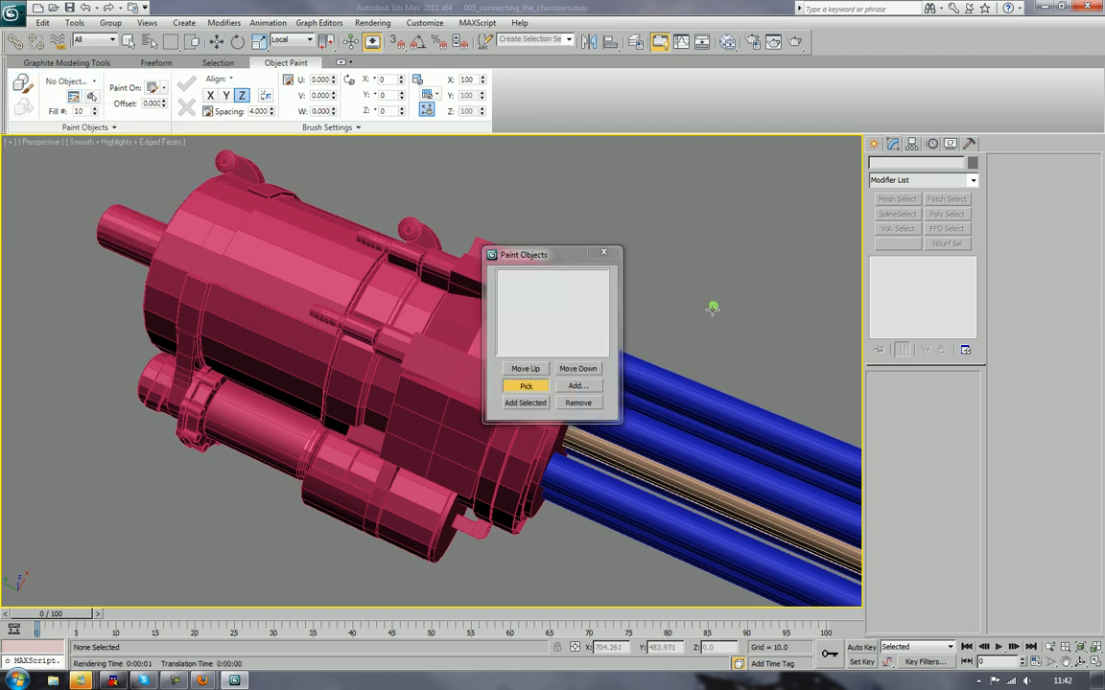
left_click(507, 238)
mouse_move(567, 259)
left_mouse_down()
mouse_move(797, 257)
mouse_move(1000, 303)
left_mouse_up()
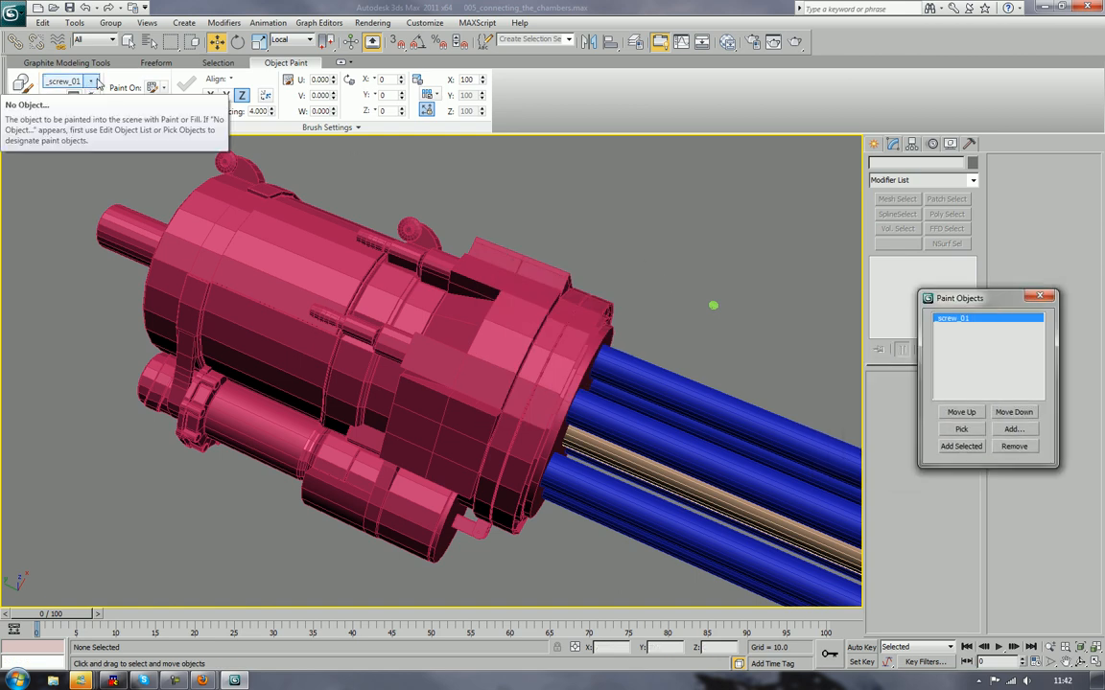
Step: Set the Object Paint surface to Scene
left_click(165, 89)
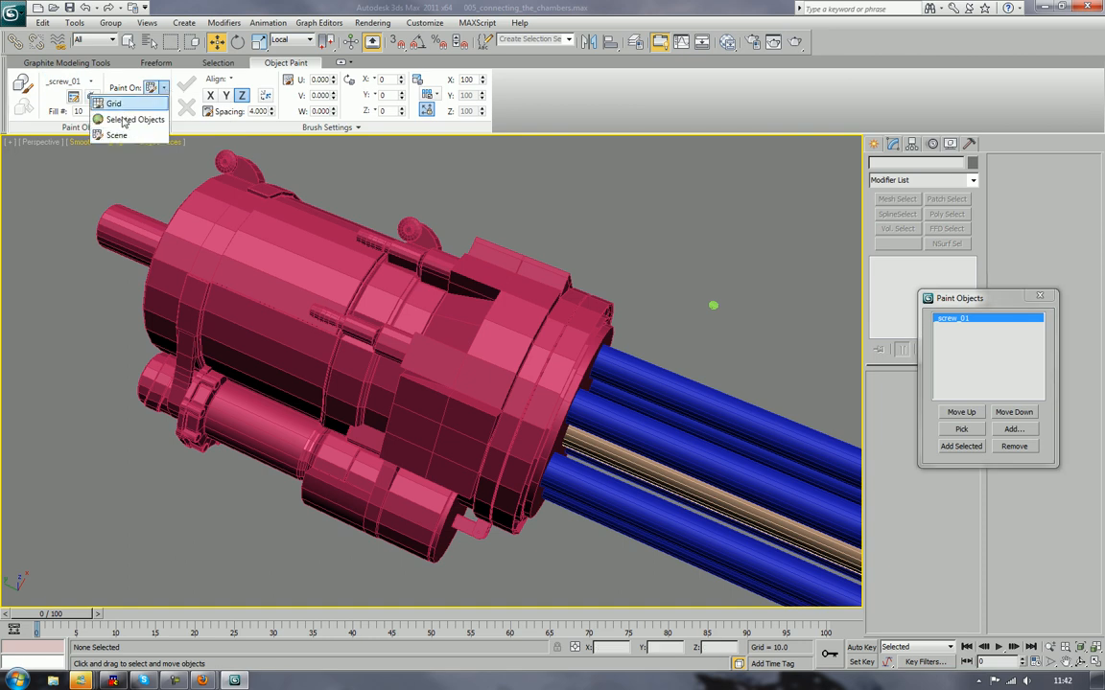
left_click(79, 176)
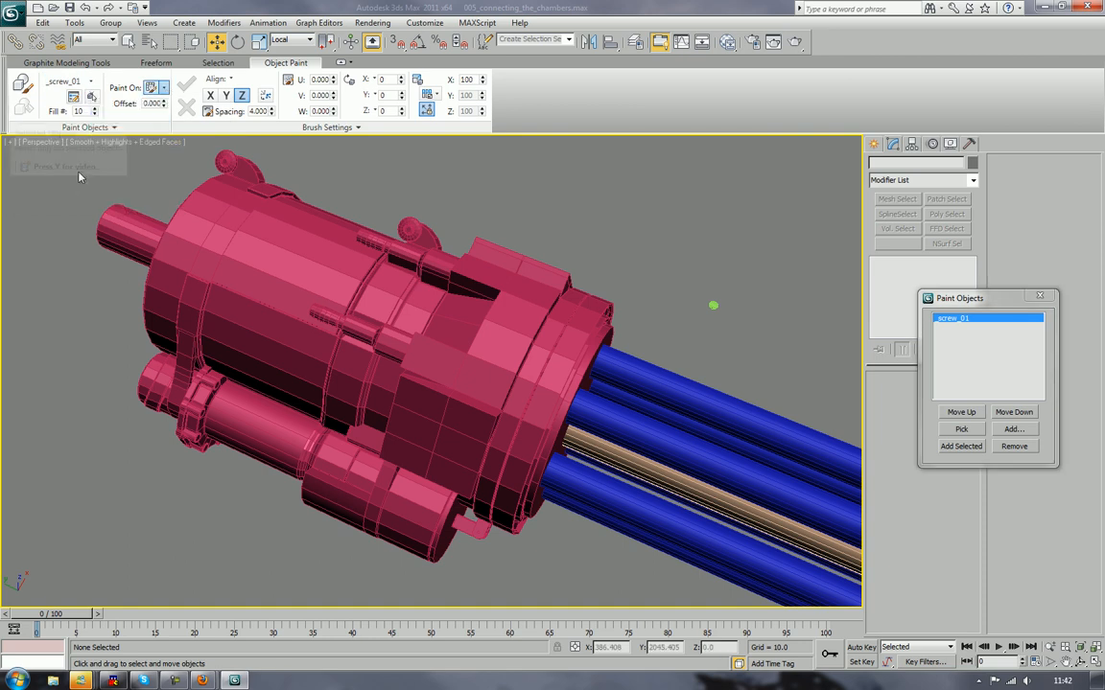
left_click(164, 89)
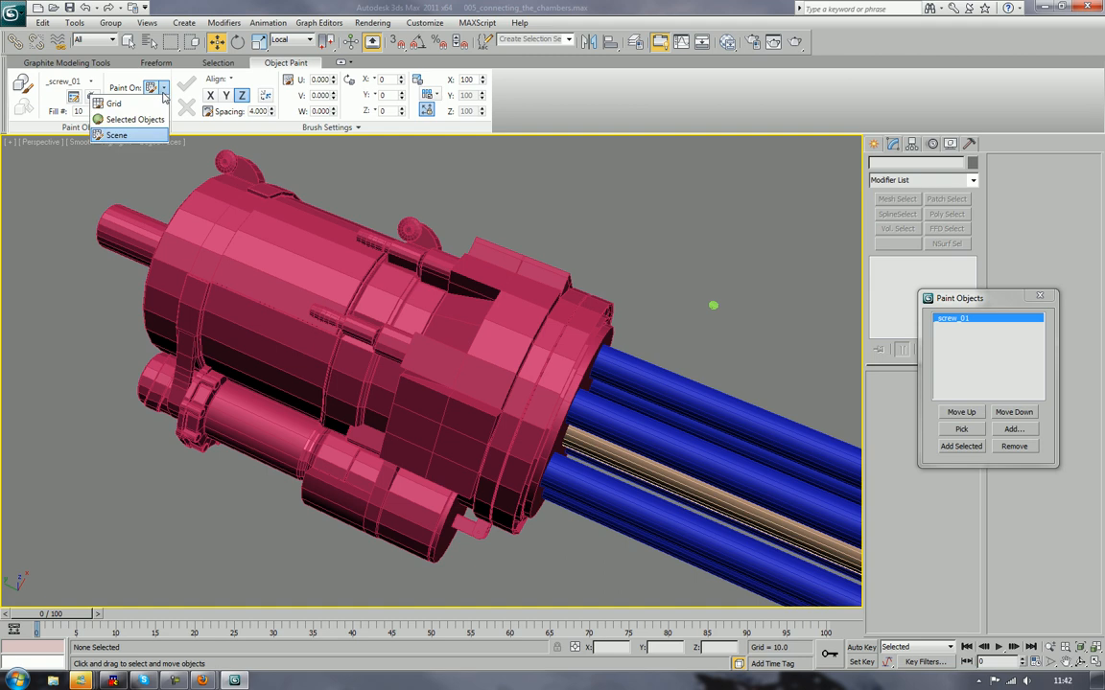
left_click(48, 226)
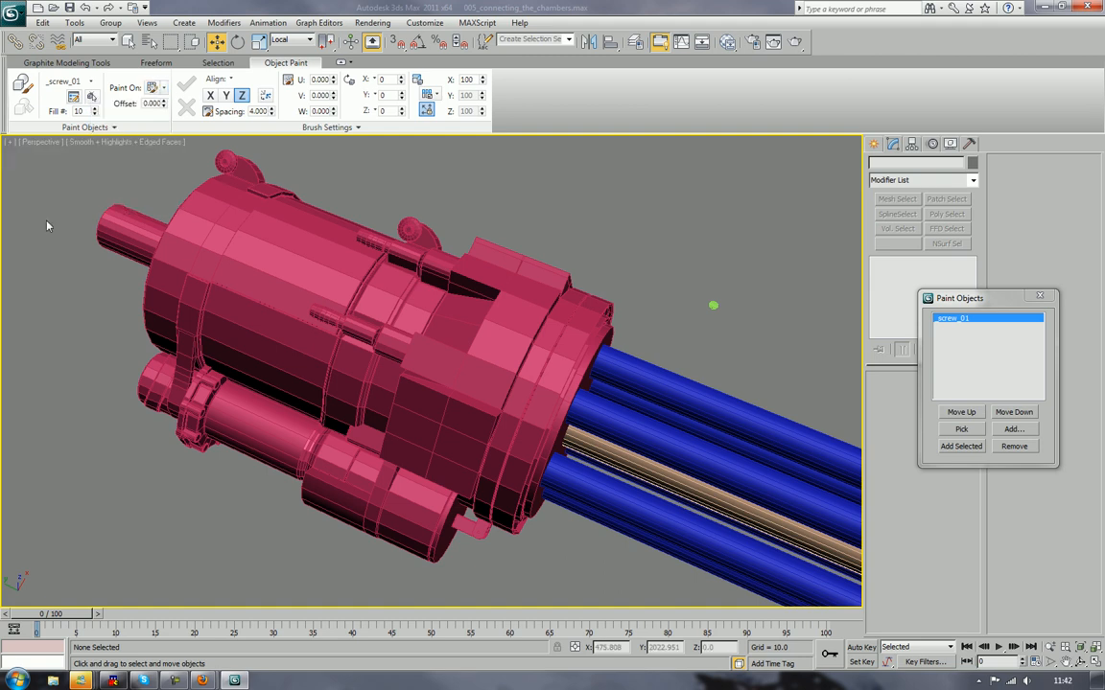
Step: Start painting with the screw object and try placing it on the gun's large cylinder
left_click(23, 82)
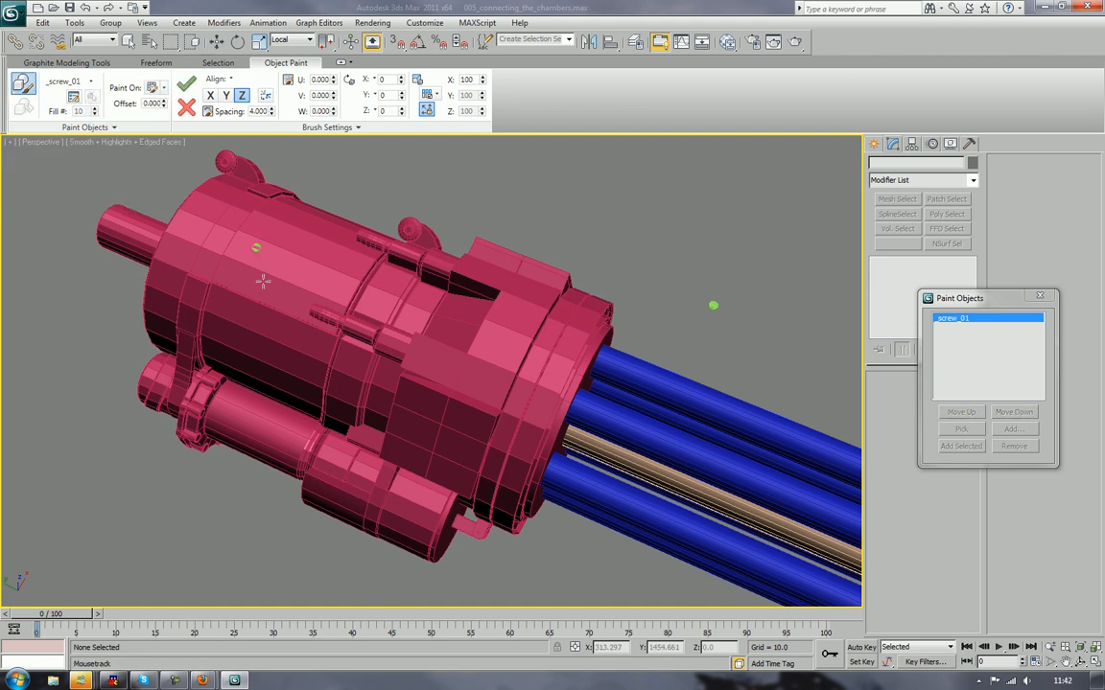
left_click(284, 262)
left_click(303, 247)
Step: Paint one screw near each of the four corners of the rectangular panel by the barrels, and end painting
middle_click_drag(523, 419, 517, 314)
scroll(517, 314, "up", 5)
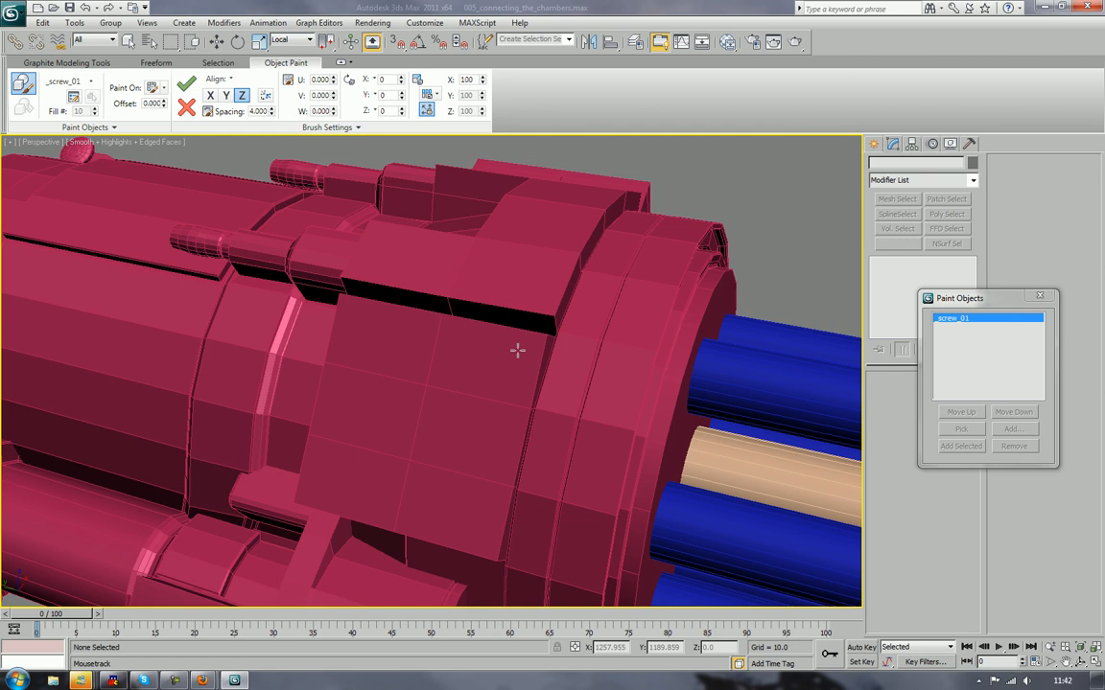
left_click(518, 350)
left_click(481, 533)
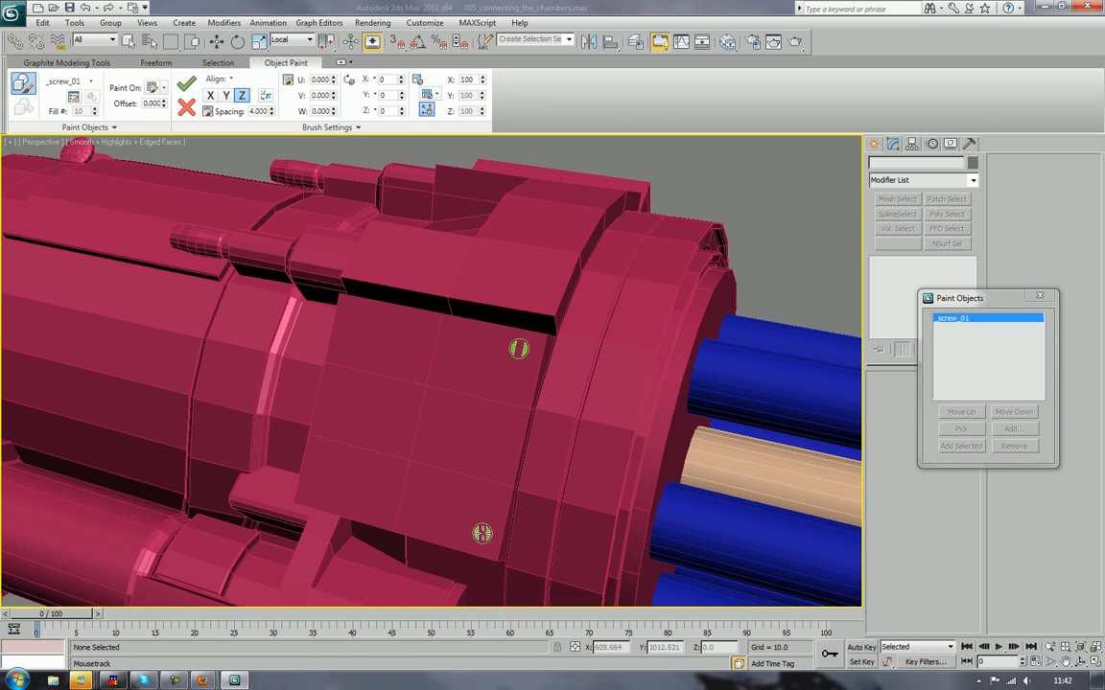
left_click(351, 312)
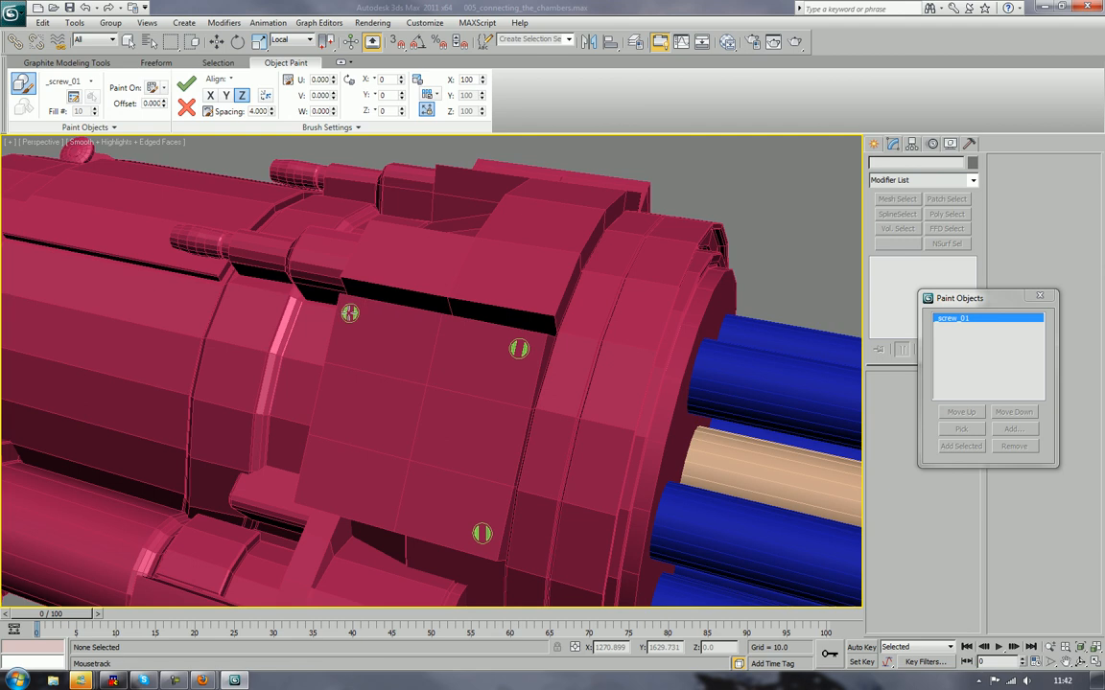
left_click(315, 490)
middle_click_drag(454, 370, 485, 187)
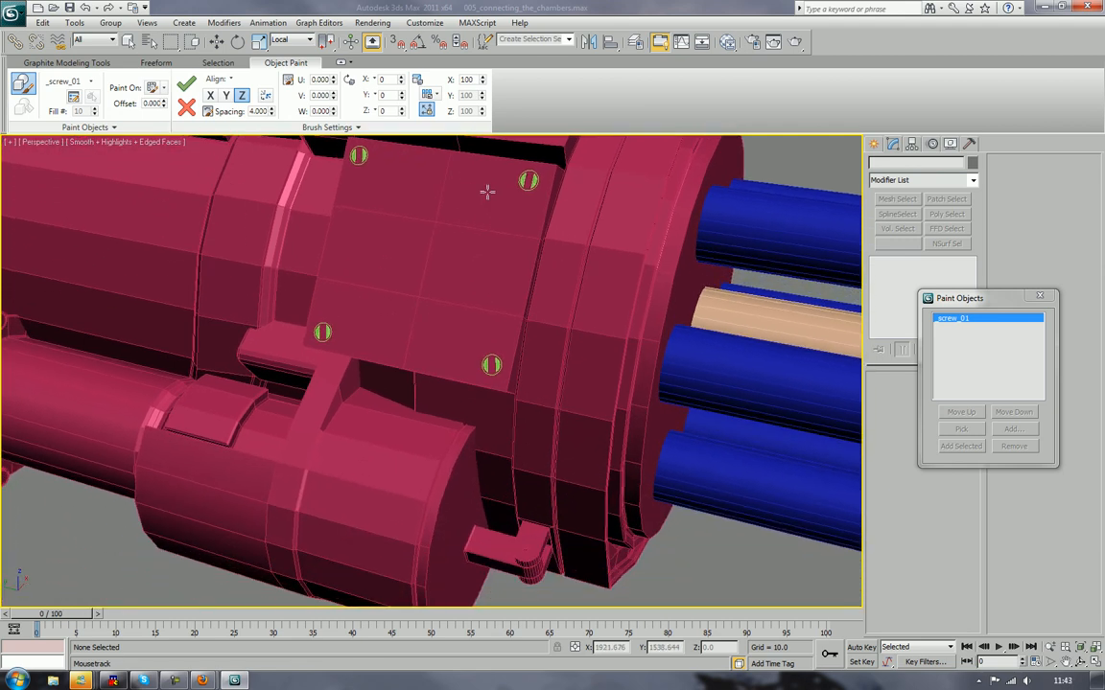
right_click(446, 333)
middle_click_drag(622, 343, 621, 394)
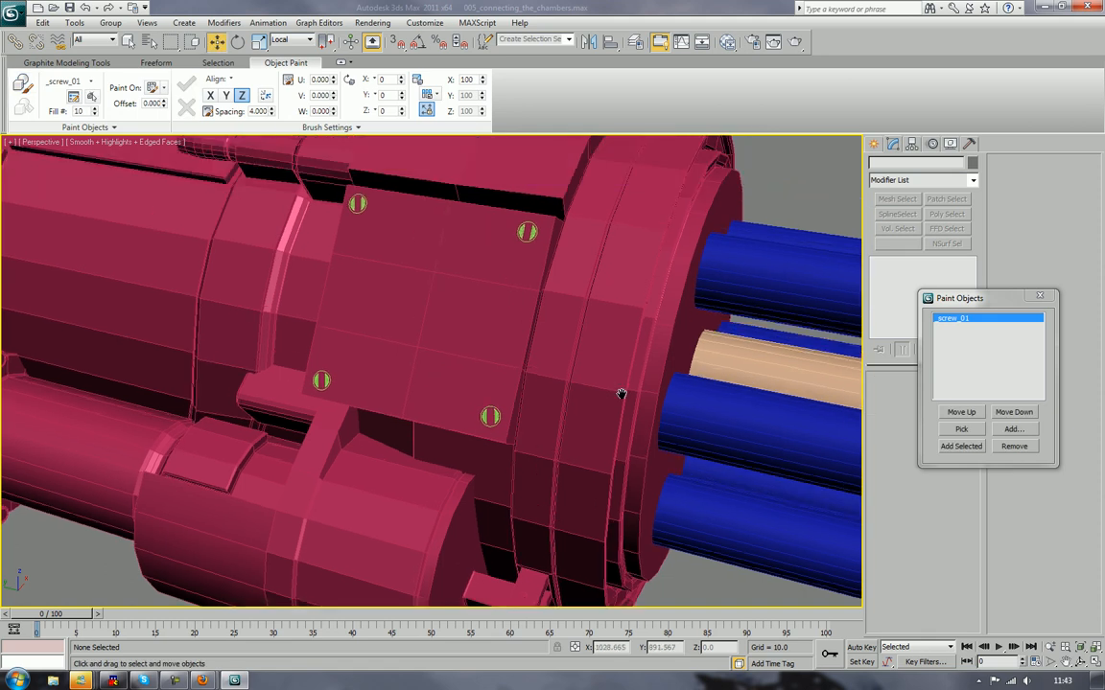
Step: Select the gun body, clear the Paint Objects window from view, and delete the two panel polygons beneath the barrel-side screws
left_click(511, 266)
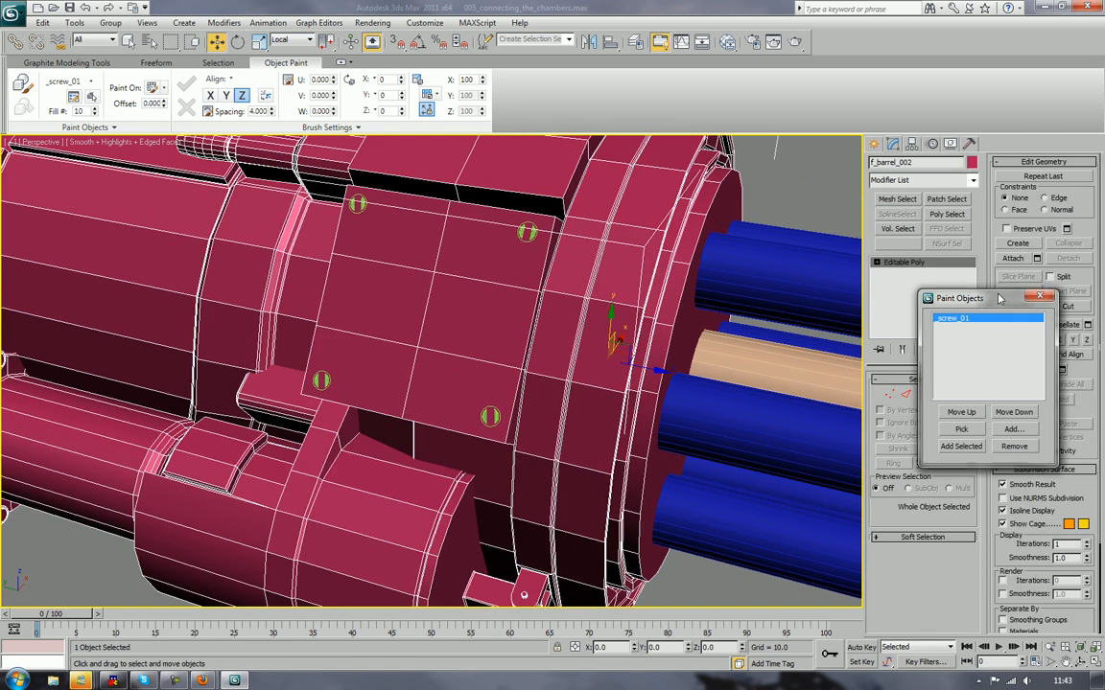
left_click_drag(999, 300, 0, 250)
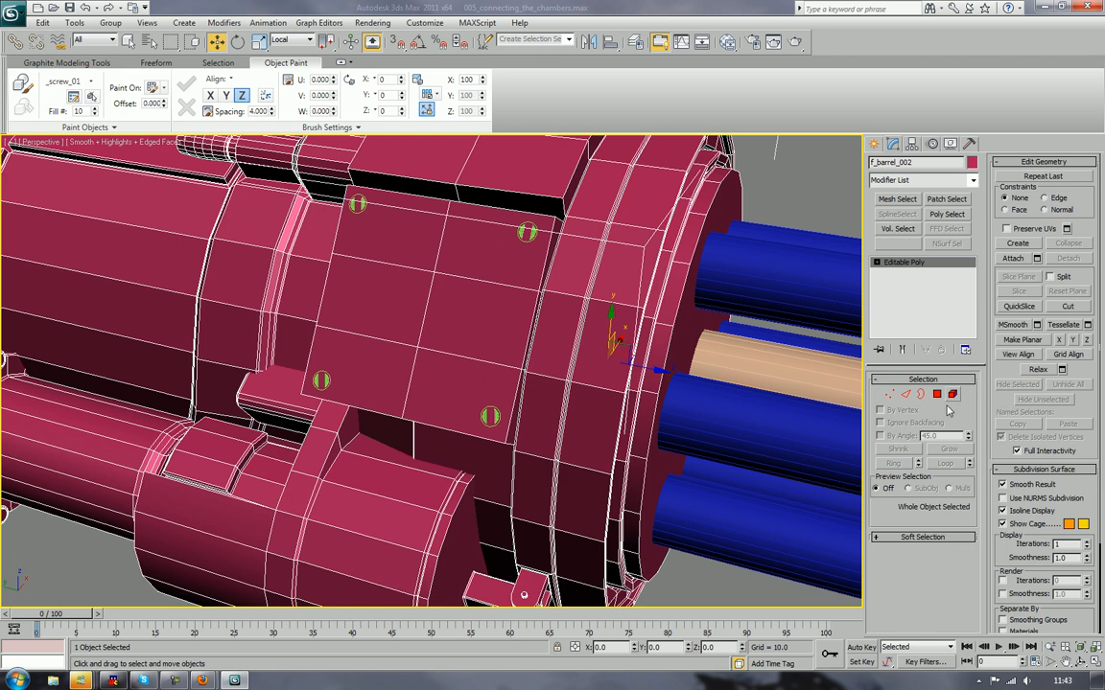
key("4")
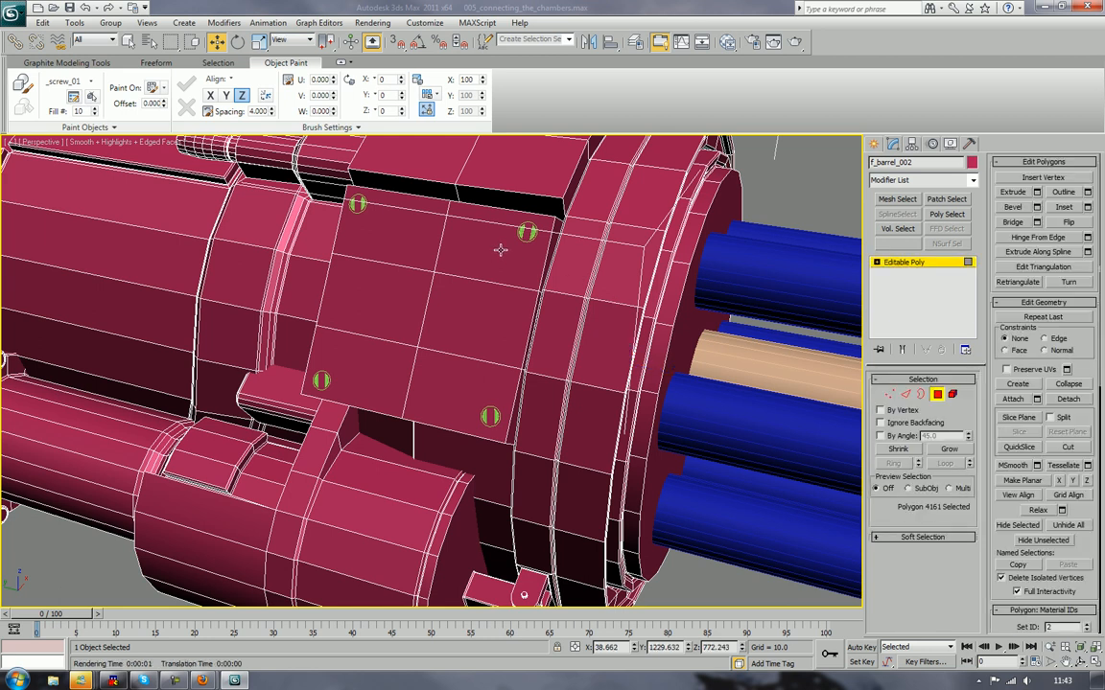
left_click(499, 251)
key("Delete")
left_click(468, 353)
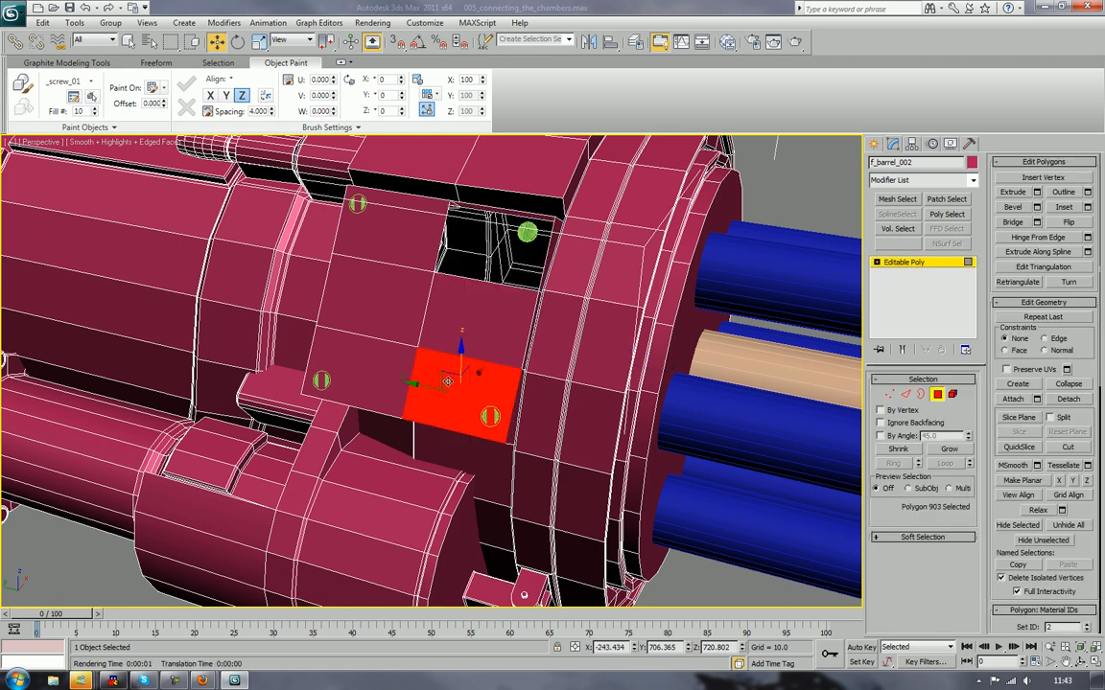
key("Delete")
left_click(938, 396)
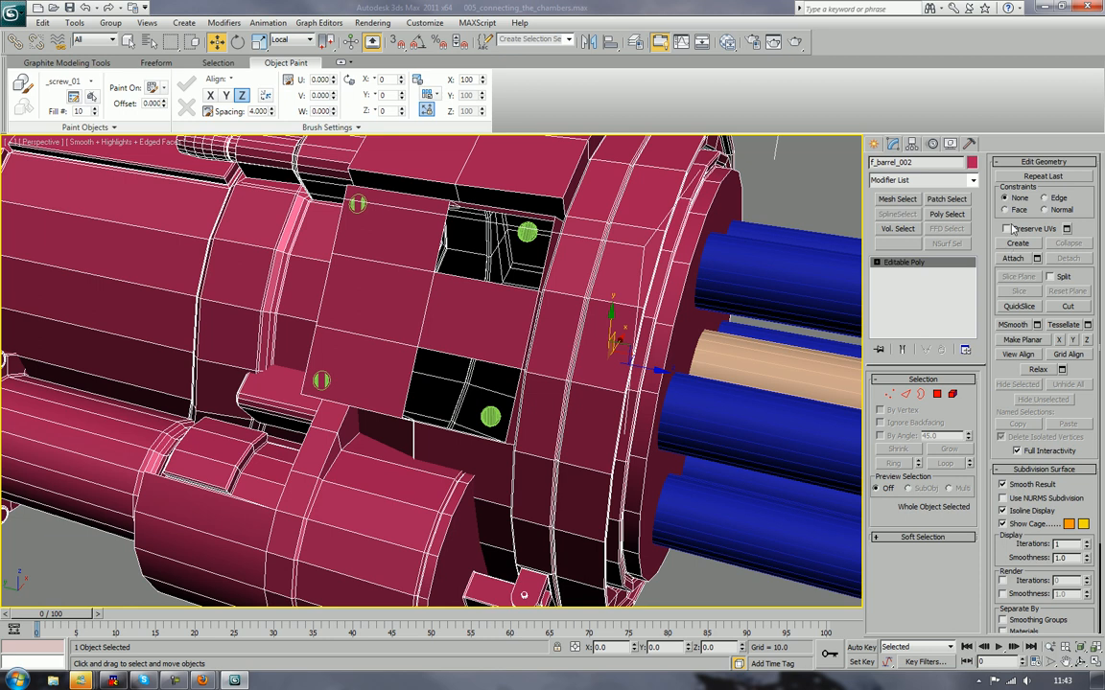
Step: Attach the two barrel-side screws to the gun body
left_click(1013, 259)
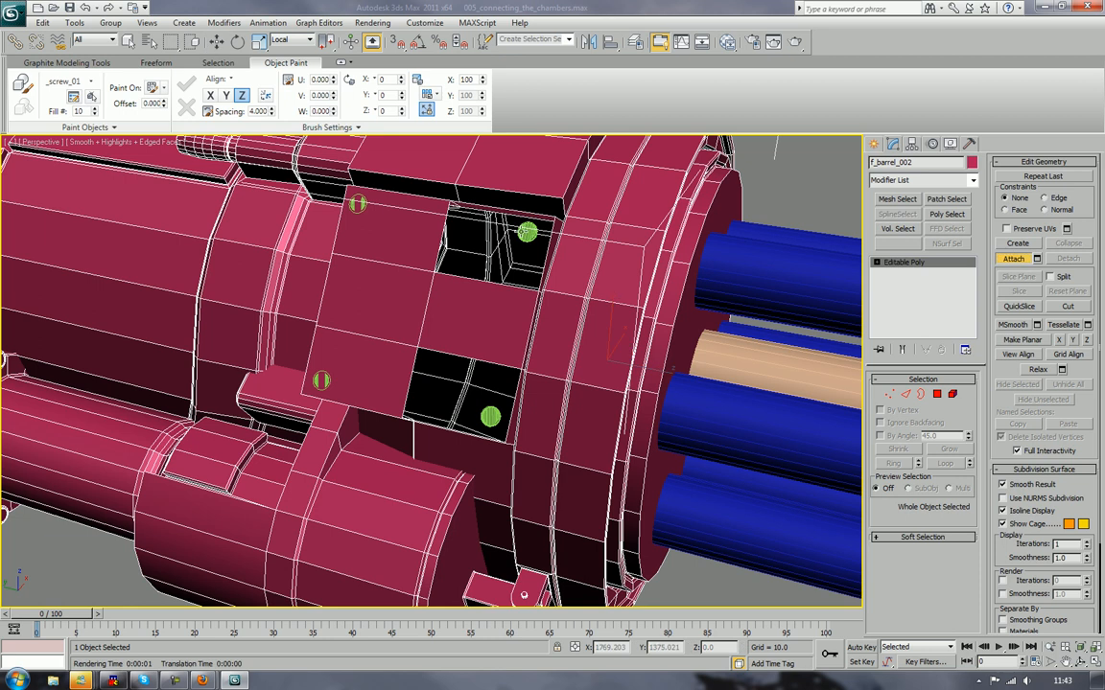
left_click(526, 232)
left_click(490, 417)
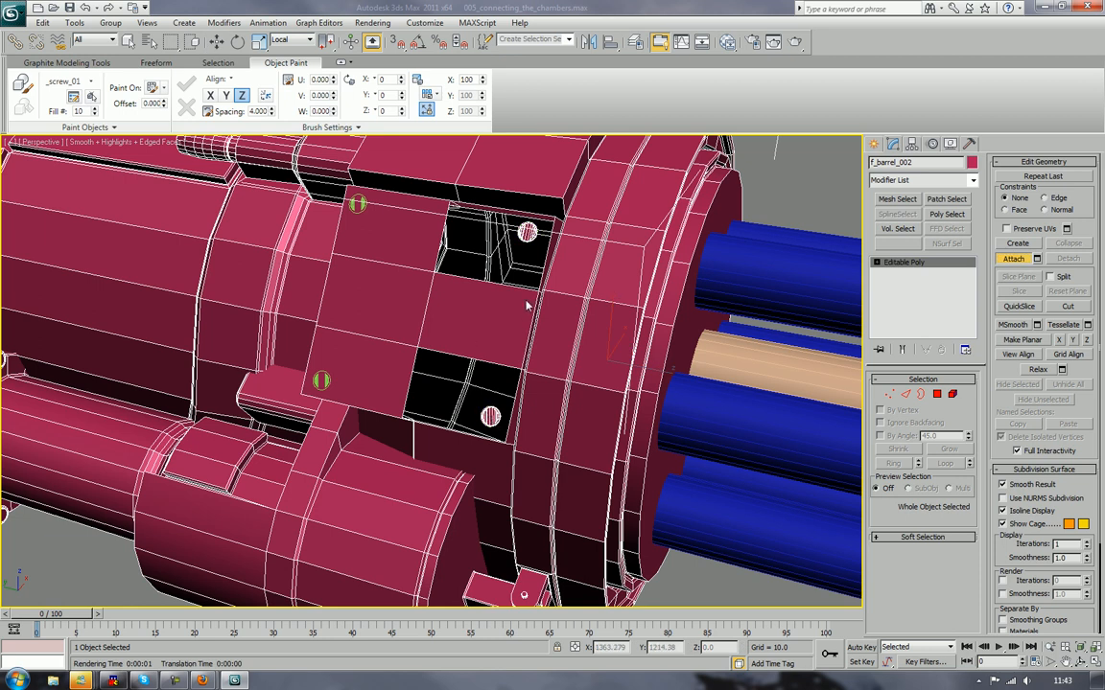
Step: Try to cap the upper panel hole with its border and the screw's border selected together
scroll(517, 317, "up", 6)
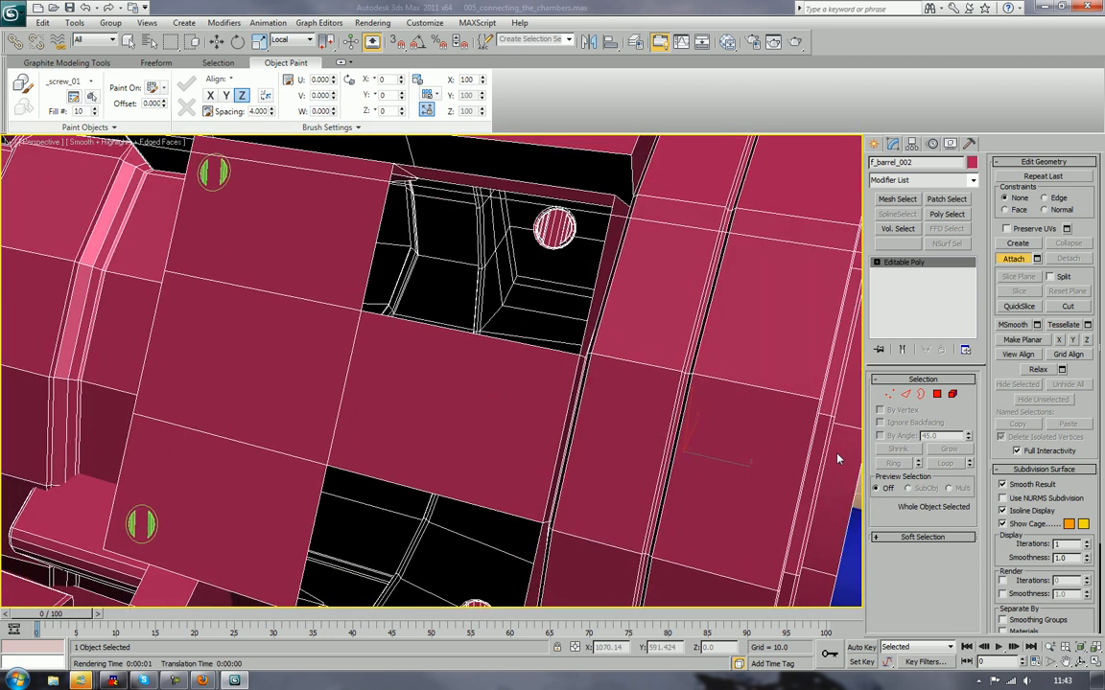
left_click(920, 395)
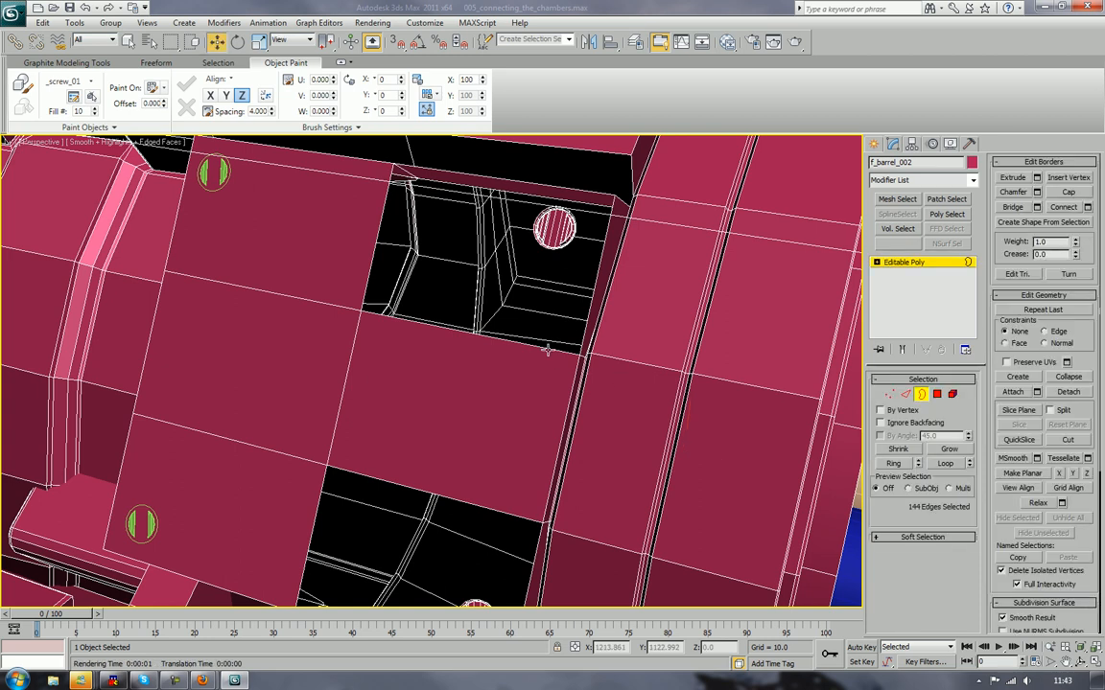
left_click(596, 257)
left_click(566, 243, "ctrl")
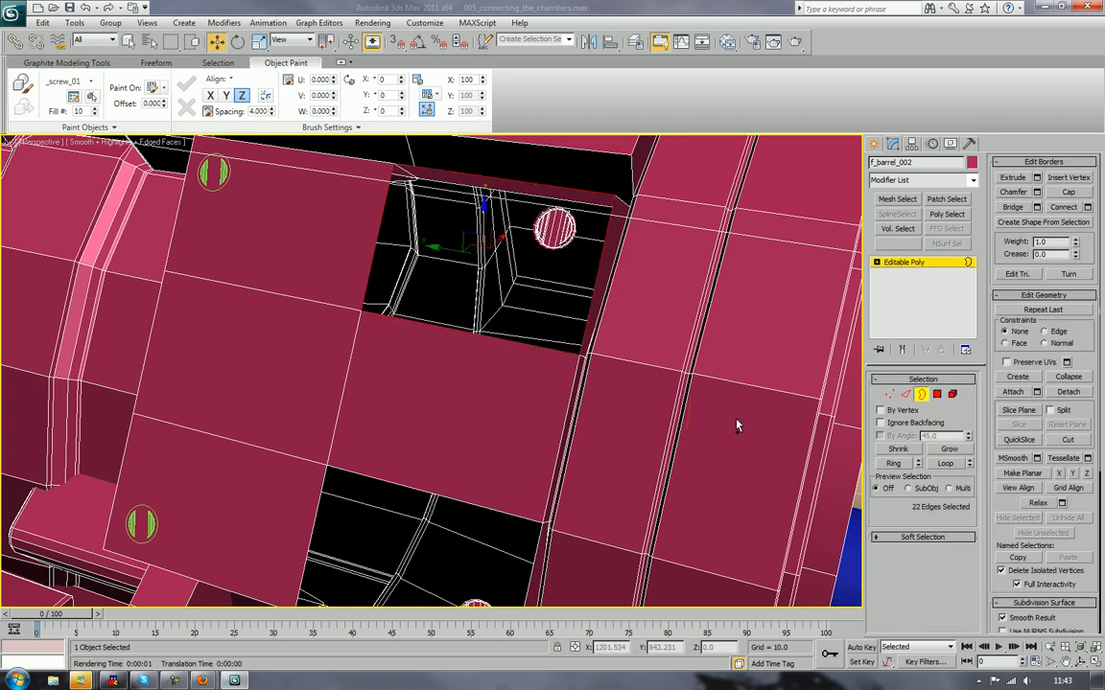
left_click(1066, 192)
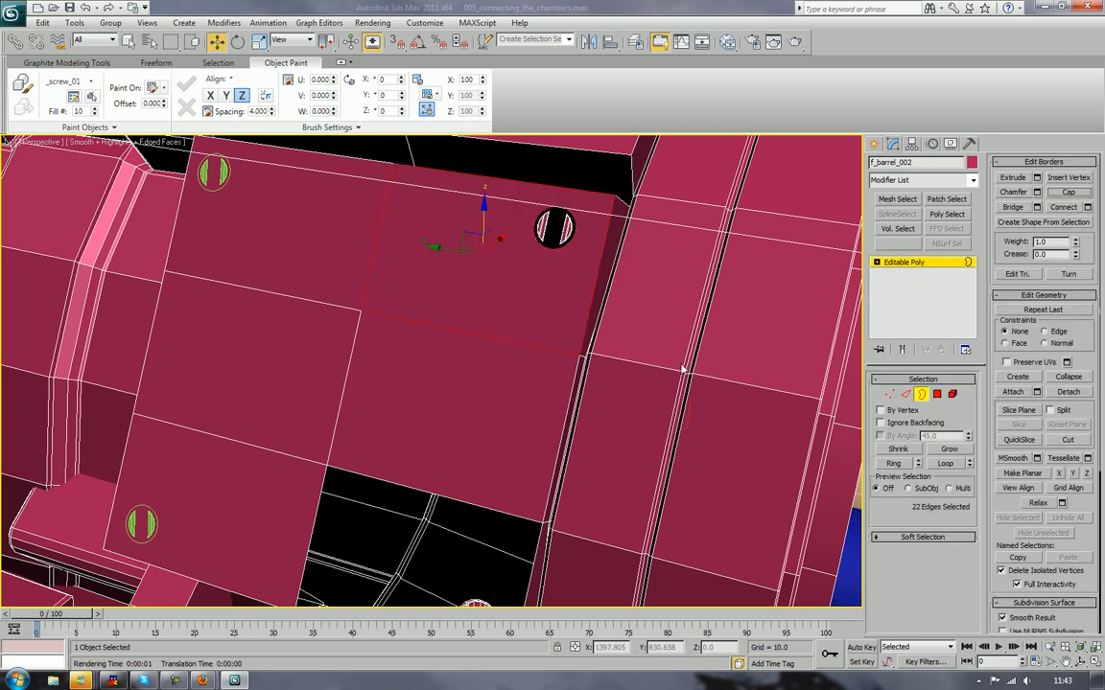
middle_click_drag(548, 387, 664, 385, "alt")
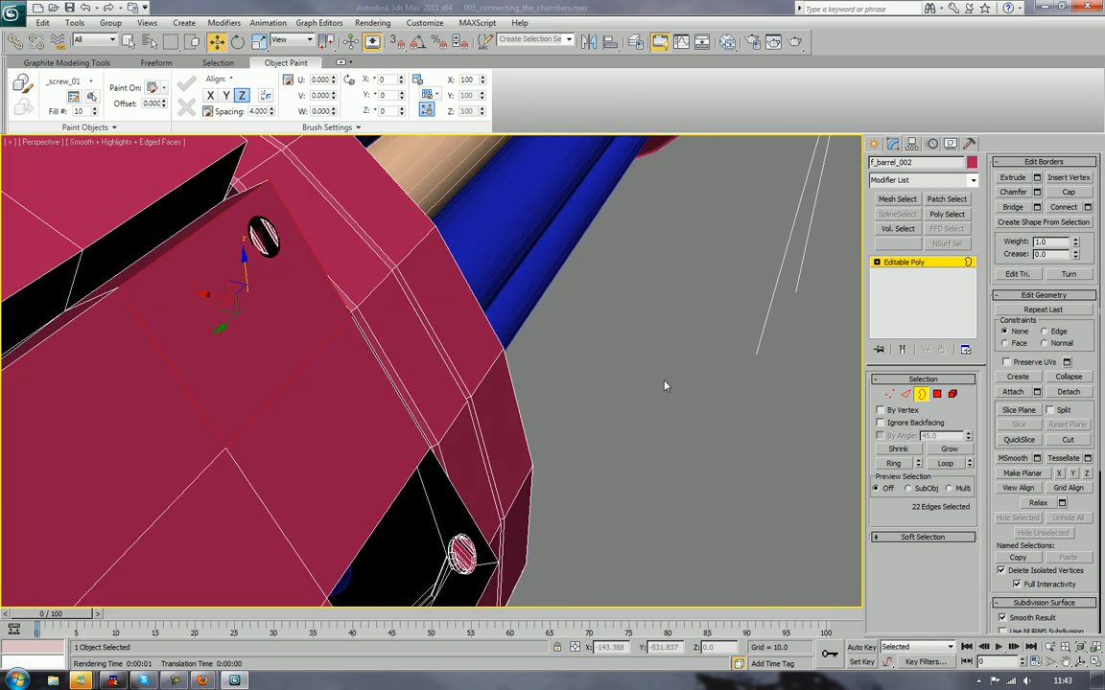
middle_click_drag(589, 374, 516, 410, "alt")
Step: Bridge the top edge of the upper panel hole to the facing edge of the screw's rim
scroll(515, 410, "up", 10)
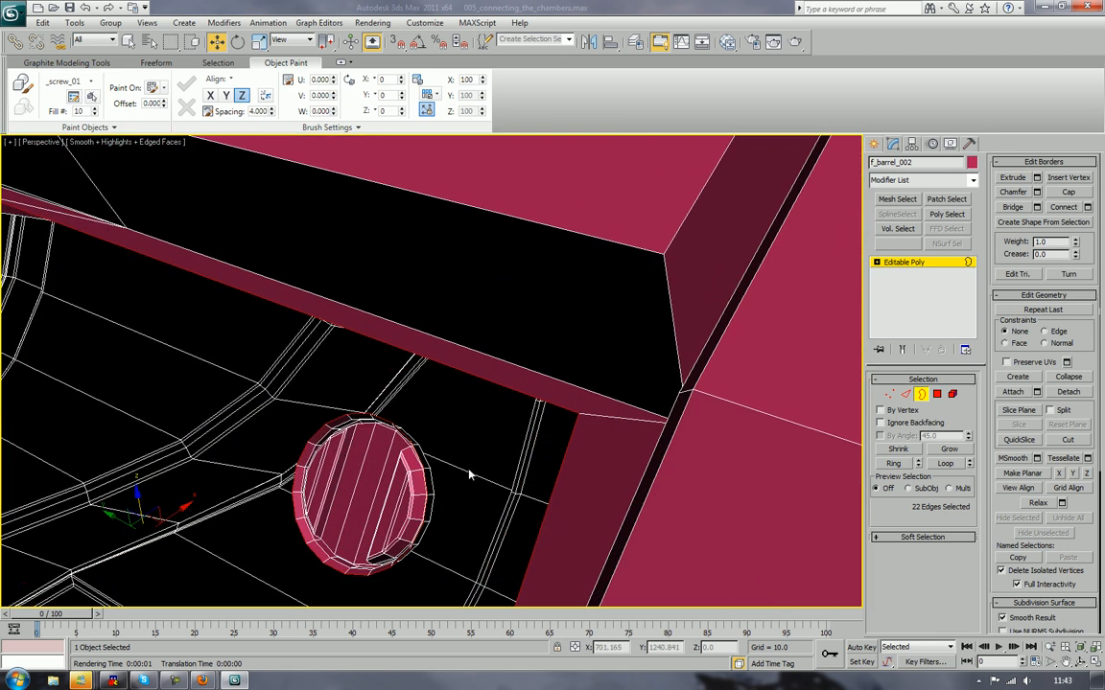
middle_click_drag(468, 460, 579, 338, "alt")
left_click(579, 338)
key("2")
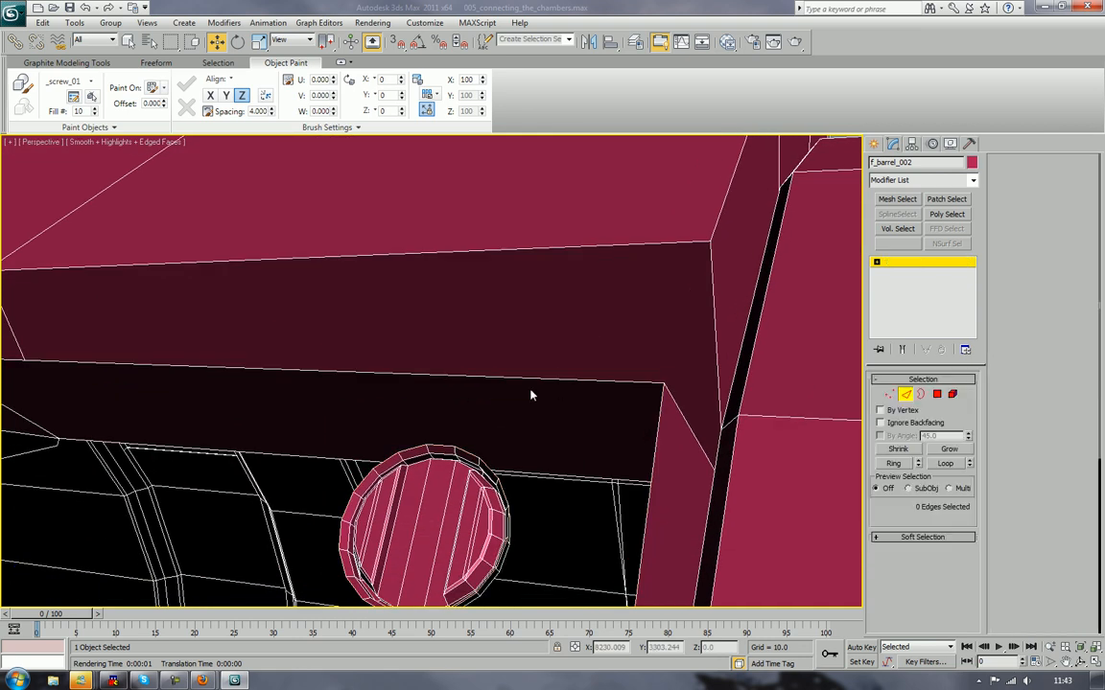
left_click(511, 377)
left_click(439, 447, "ctrl")
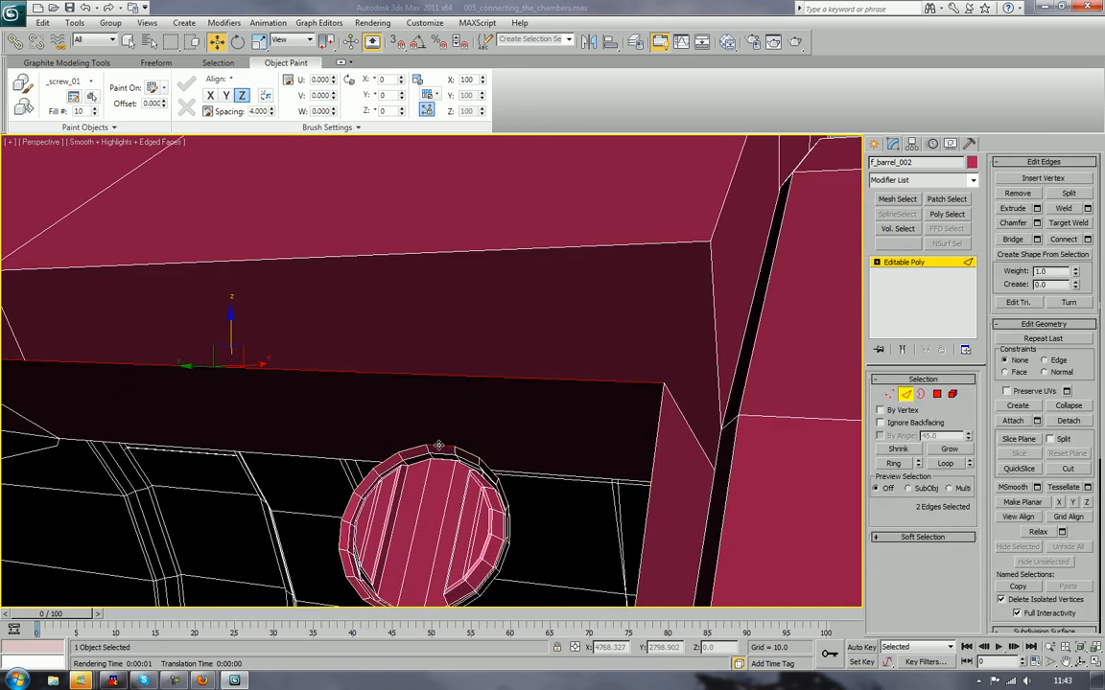
left_click(1013, 241)
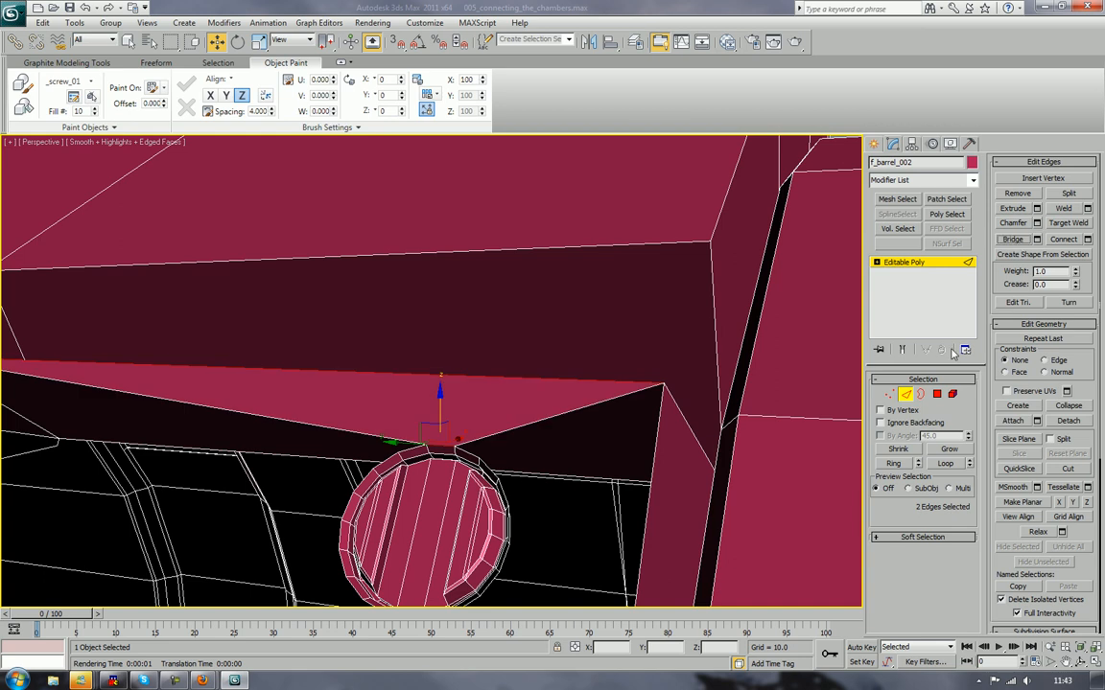
Step: Cap the remaining border between the upper panel hole and its screw
key("3")
left_click(504, 378)
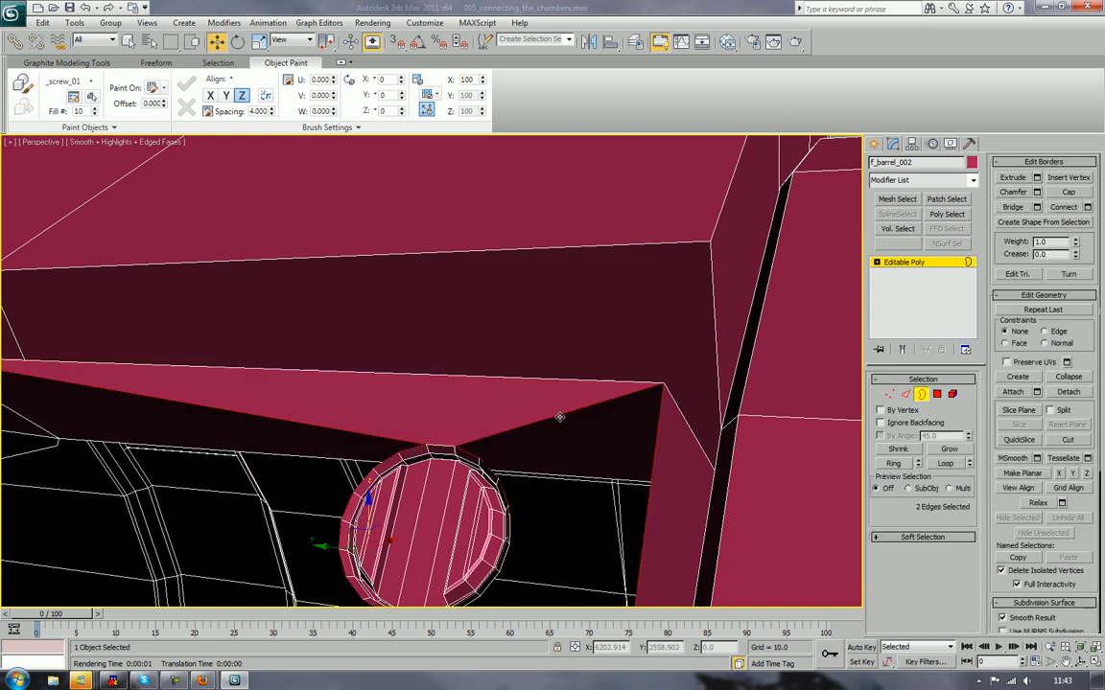
left_click(1076, 193)
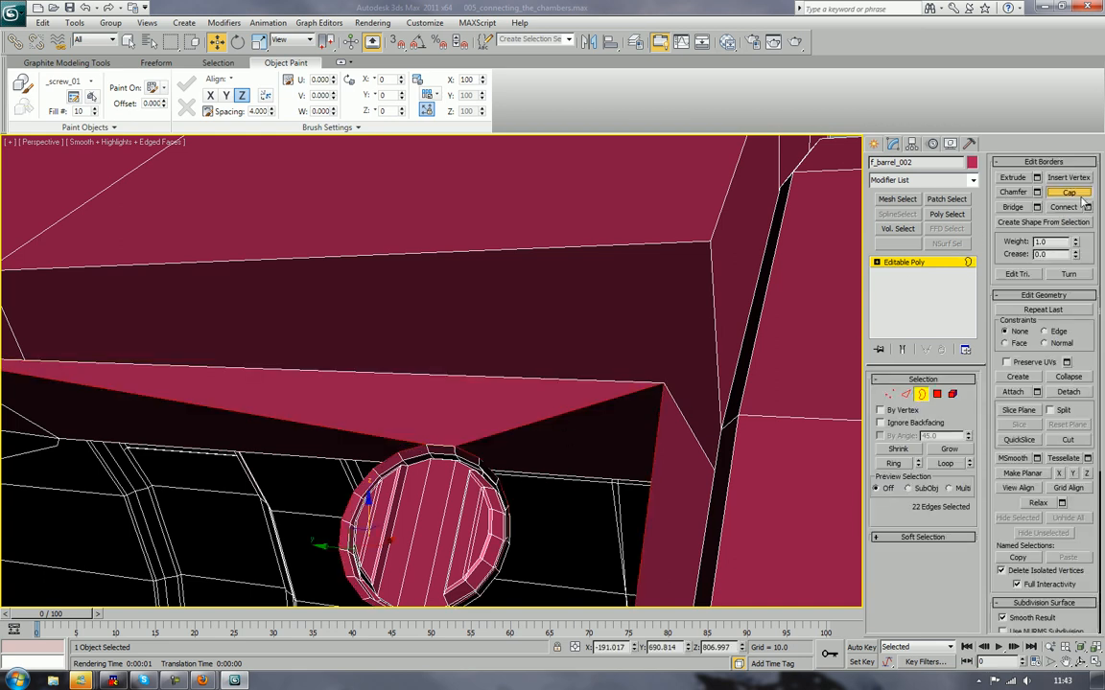
Step: Bridge the barrel-side edge of the lower panel hole to the nearest edge of its screw's rim
middle_click_drag(584, 415, 641, 287)
scroll(640, 286, "down", 5)
middle_click_drag(561, 428, 543, 449, "alt")
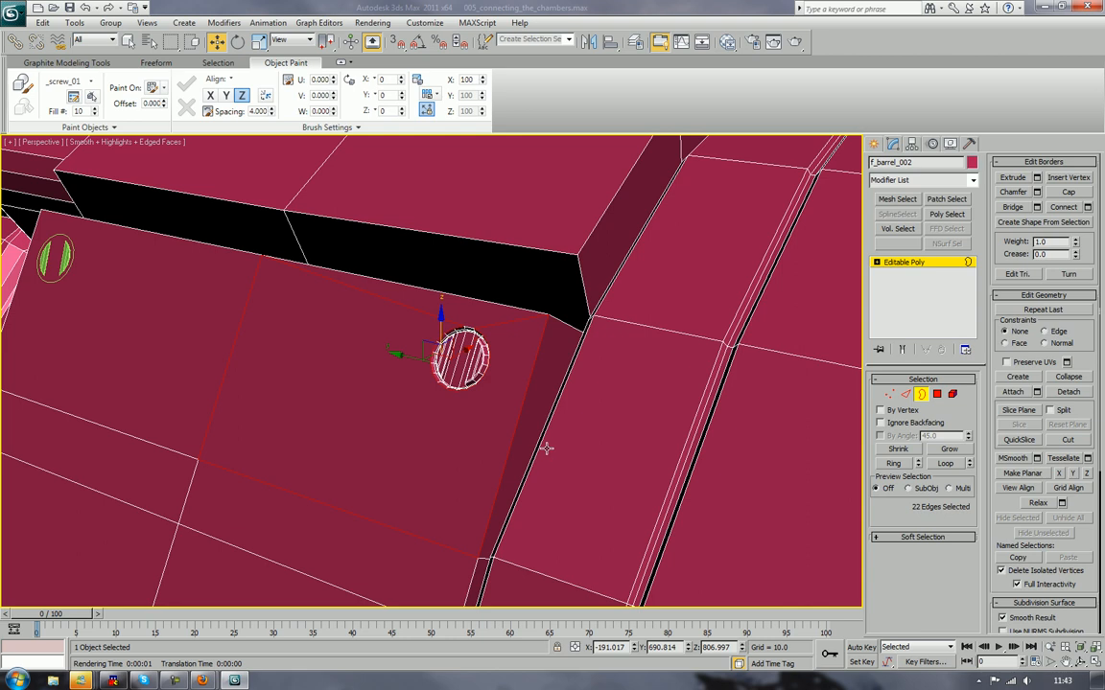
middle_click_drag(536, 480, 686, 182)
middle_click_drag(592, 444, 717, 62)
middle_click_drag(697, 336, 610, 403, "alt")
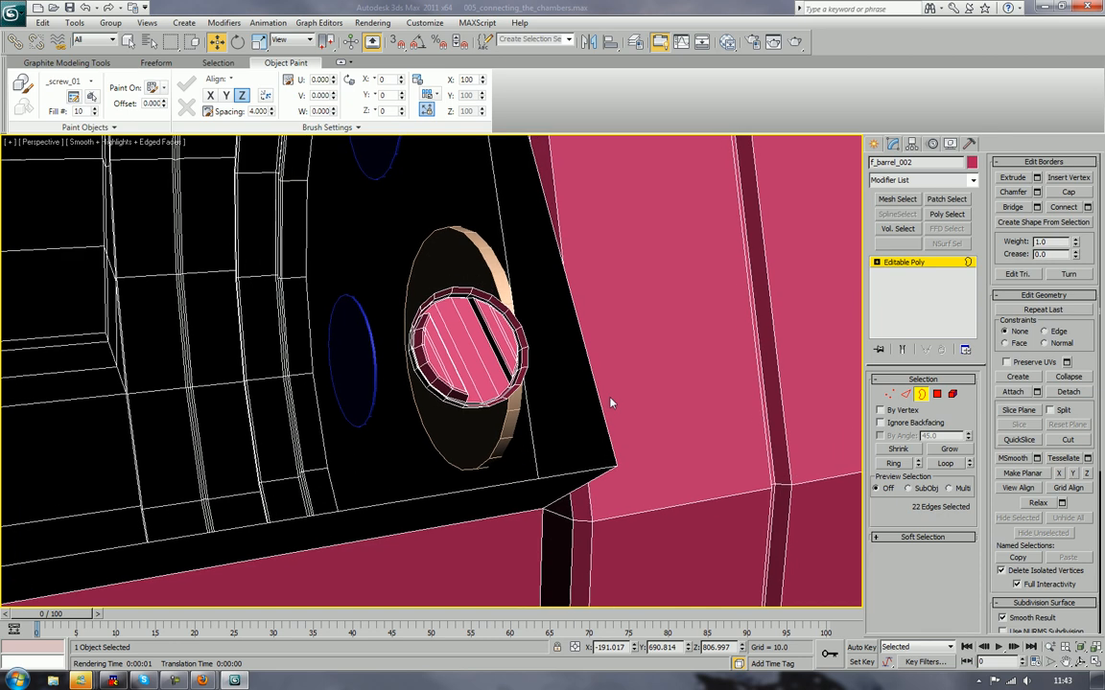
double_click(527, 335)
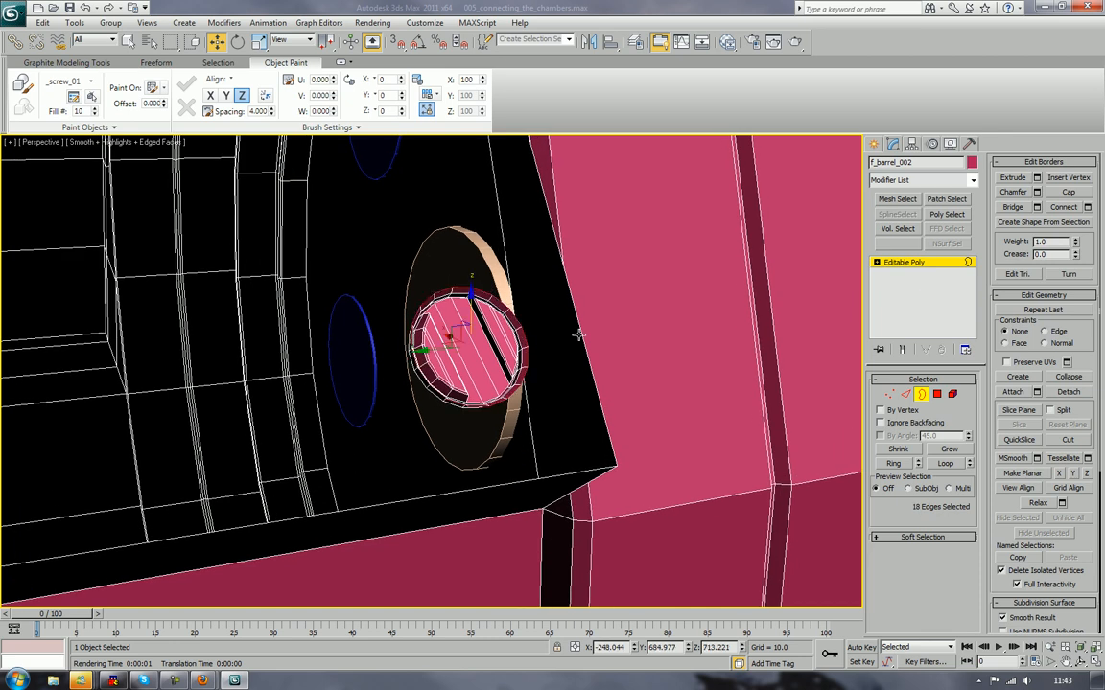
key("2")
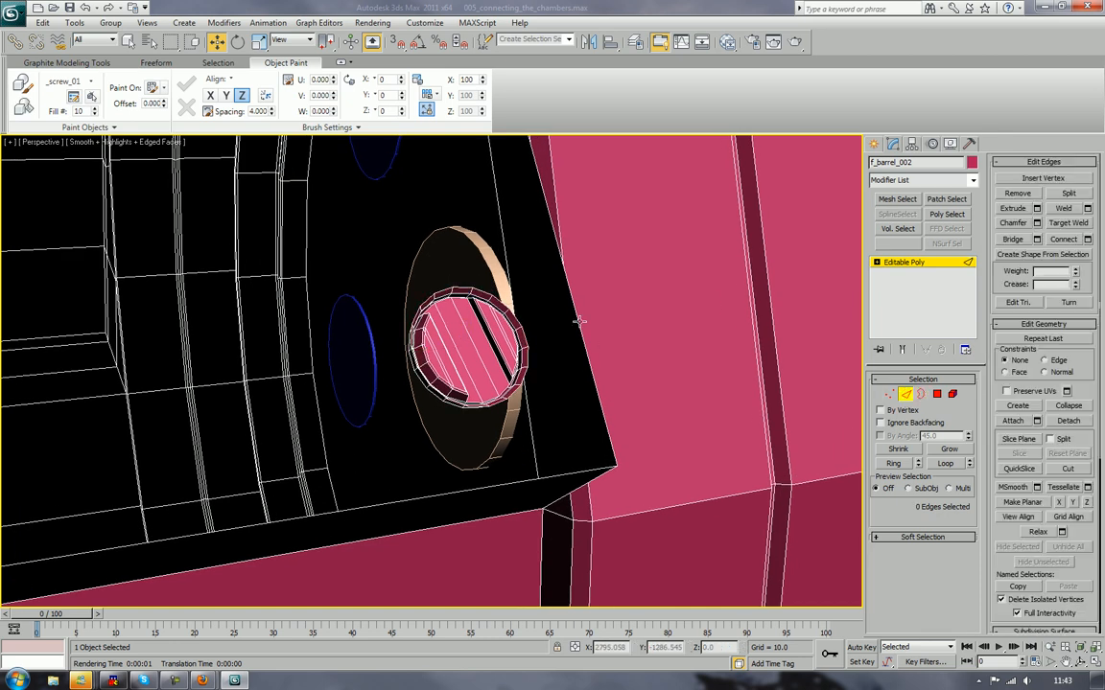
left_click(580, 321)
left_click(527, 345, "ctrl")
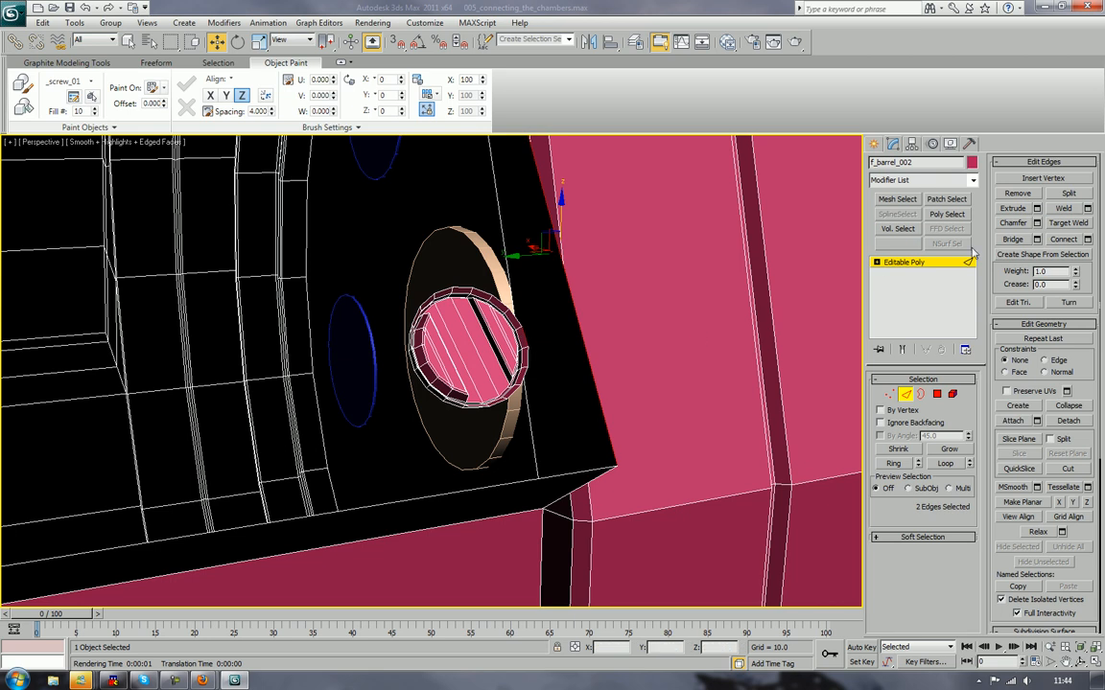
left_click(1017, 238)
Step: Cap the remaining border around the screw in the lower panel hole and clear the selection
key("3")
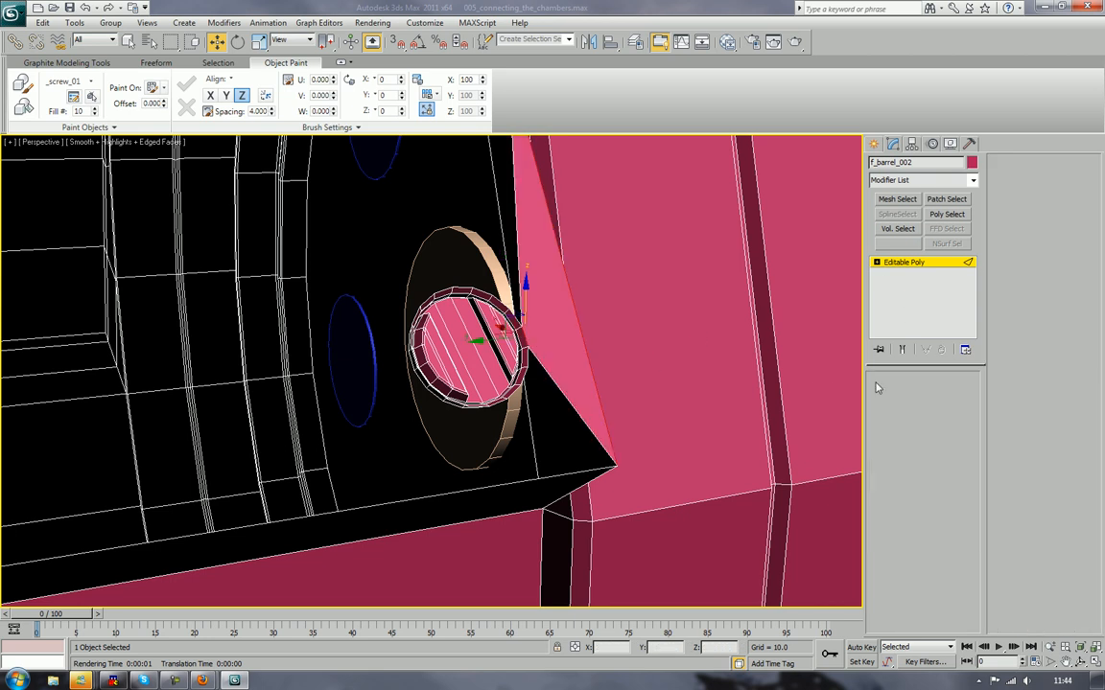
left_click(571, 405)
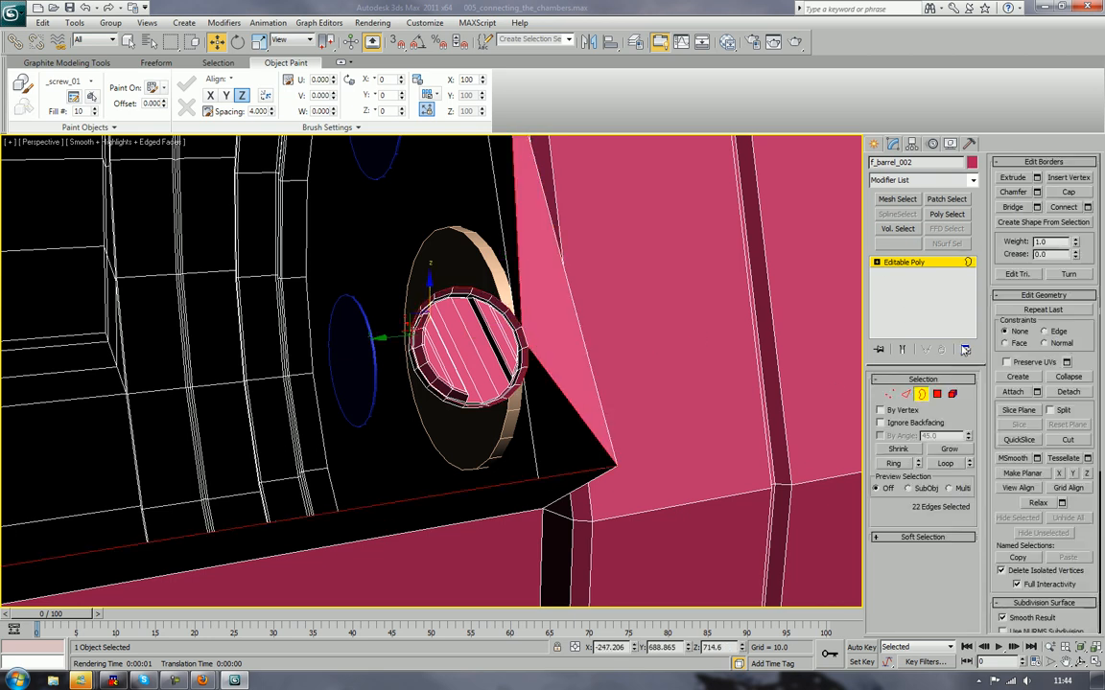
left_click(1077, 190)
left_click(722, 344)
Step: Delete the two panel polygons beneath the screws on the side away from the barrels
scroll(720, 344, "down", 3)
scroll(720, 347, "down", 3)
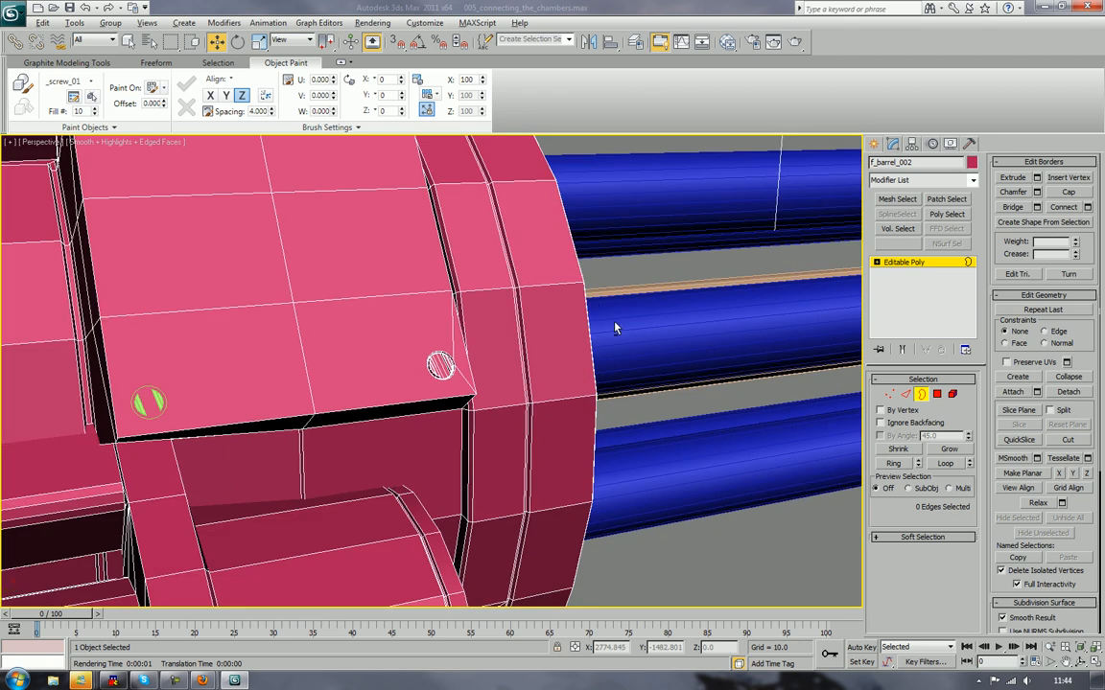
middle_click_drag(617, 326, 617, 247, "alt")
scroll(760, 480, "up", 2)
left_click(932, 397)
left_click(658, 398)
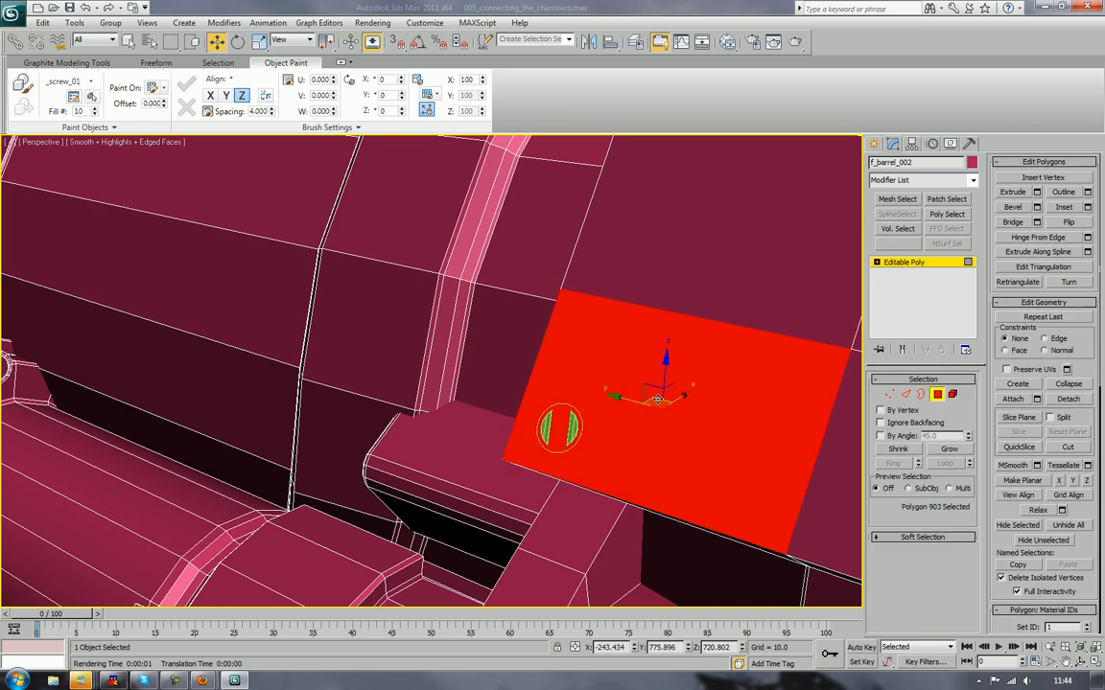
middle_click_drag(658, 398, 671, 185, "alt")
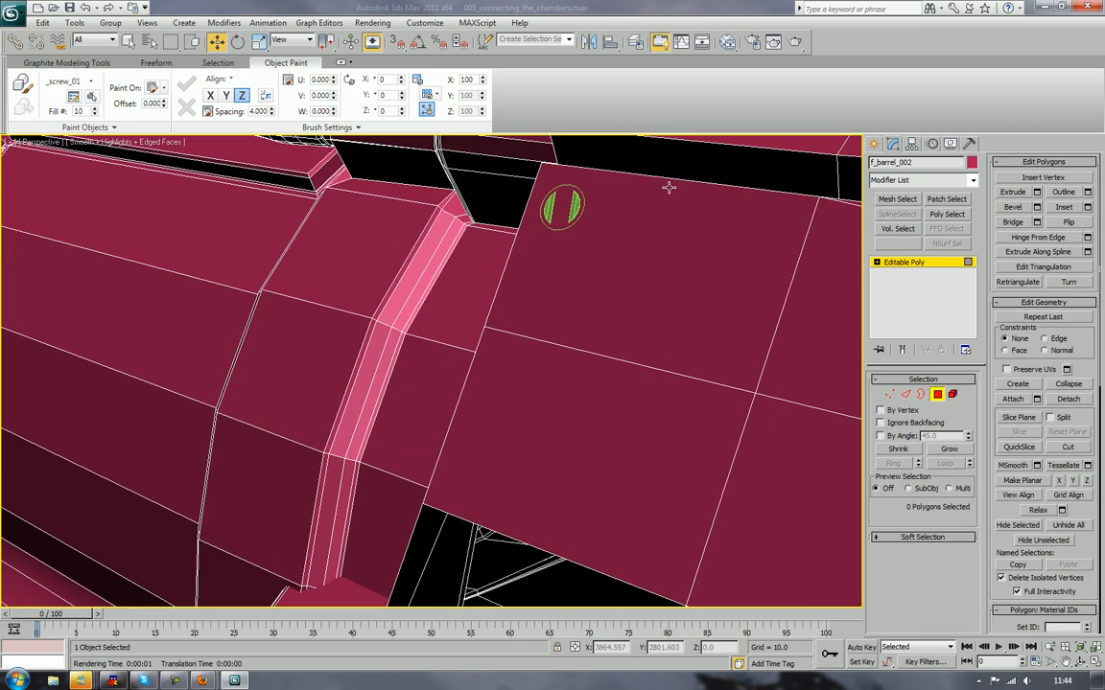
key("Delete")
Step: Attach the two screws in the panel holes farther from the barrels to the gun body
middle_click_drag(638, 245, 677, 261)
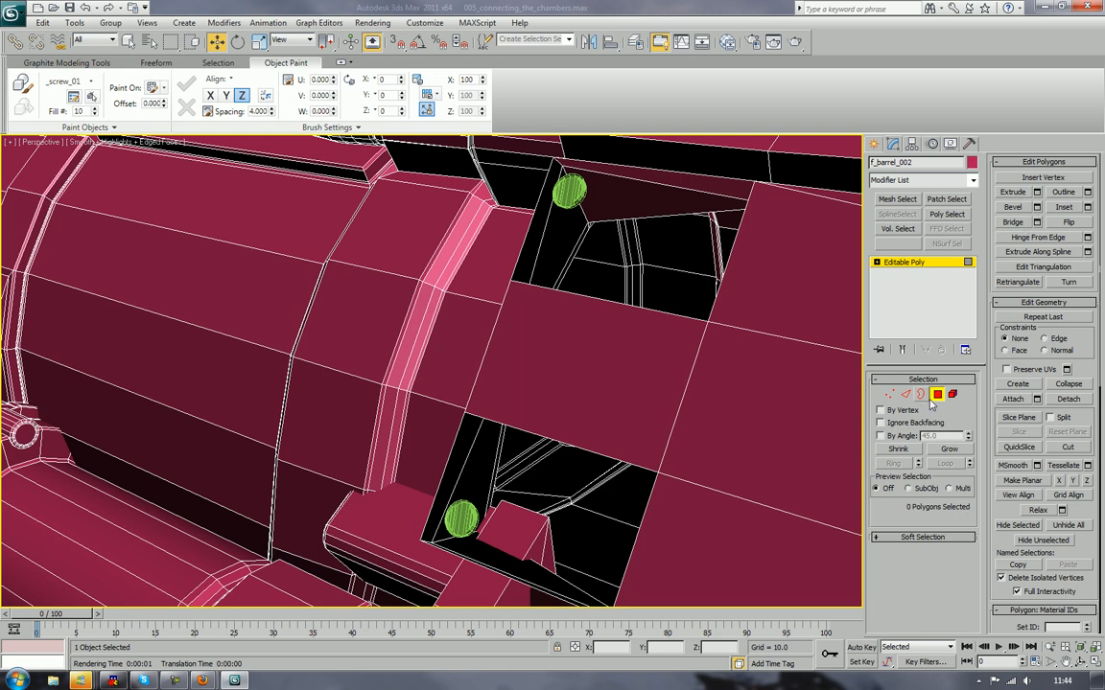
left_click(1014, 399)
left_click(568, 191)
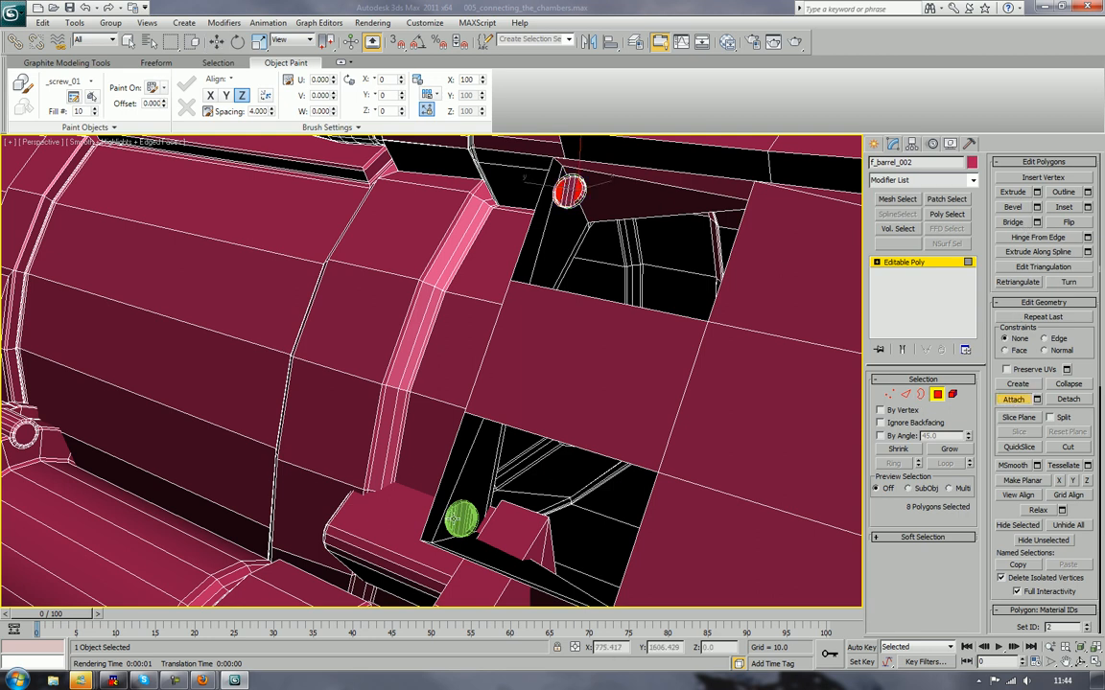
left_click(456, 519)
Step: Bridge the edge of the upper panel hole on the side away from the barrels to the nearest edge of its screw's rim
key("2")
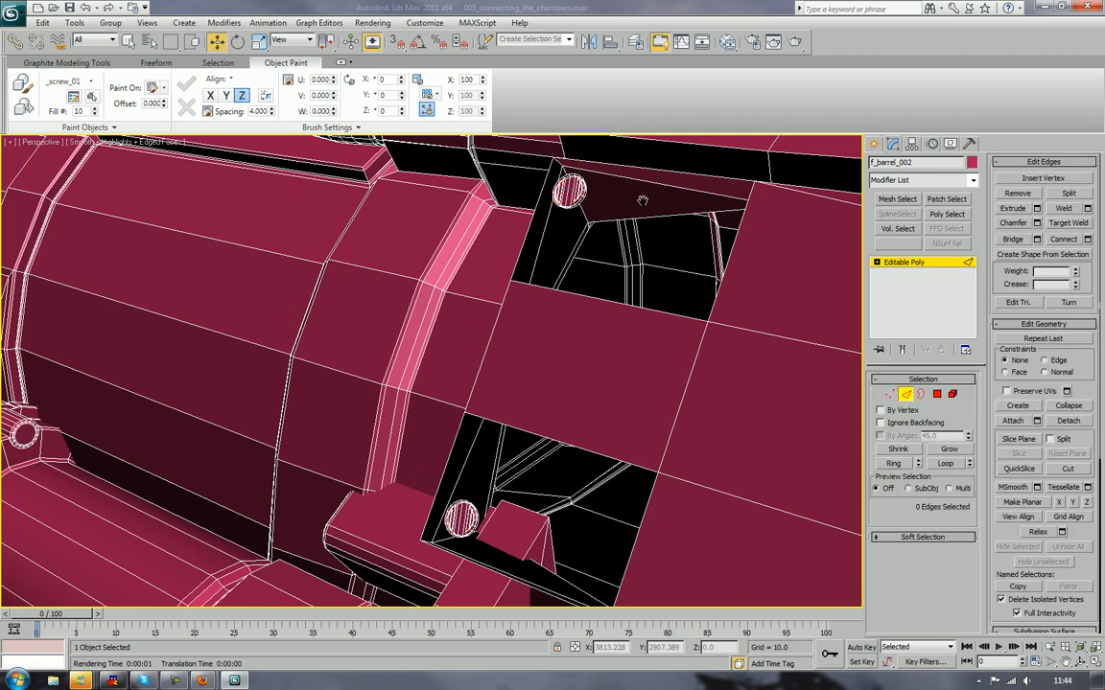
middle_click_drag(642, 200, 642, 307)
left_click(631, 258)
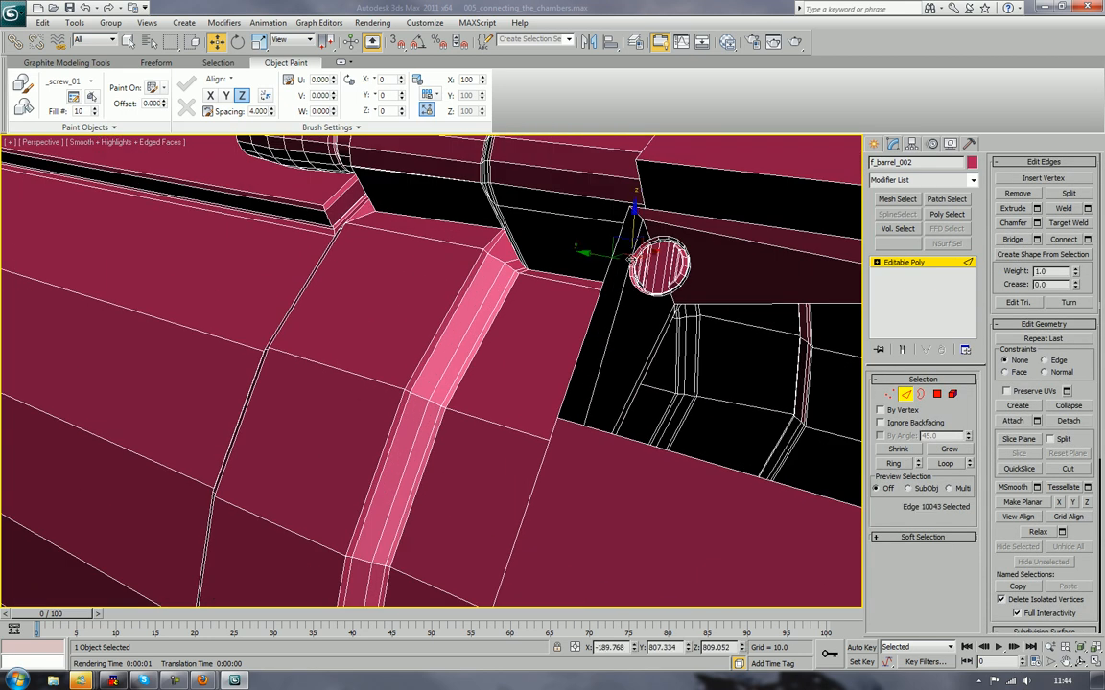
left_click(602, 287, "ctrl")
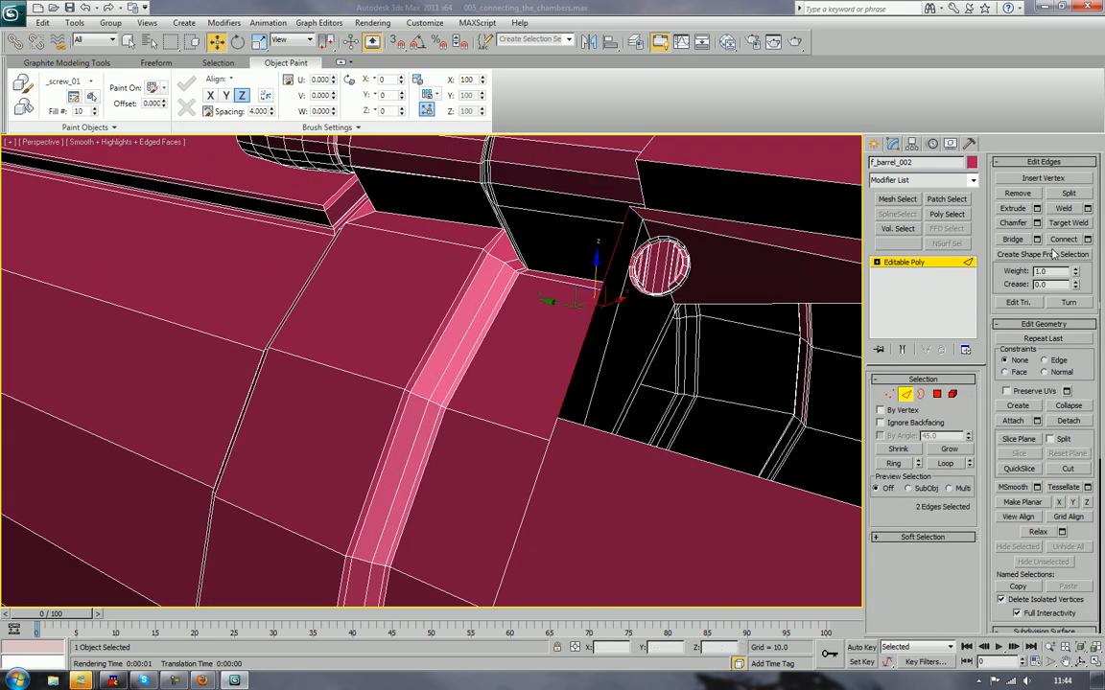
left_click(1003, 243)
Step: Bridge the lower panel hole's edge on the side away from the barrels to the nearest edge of its screw's rim
middle_click_drag(696, 359, 725, 89)
scroll(695, 263, "down", 3)
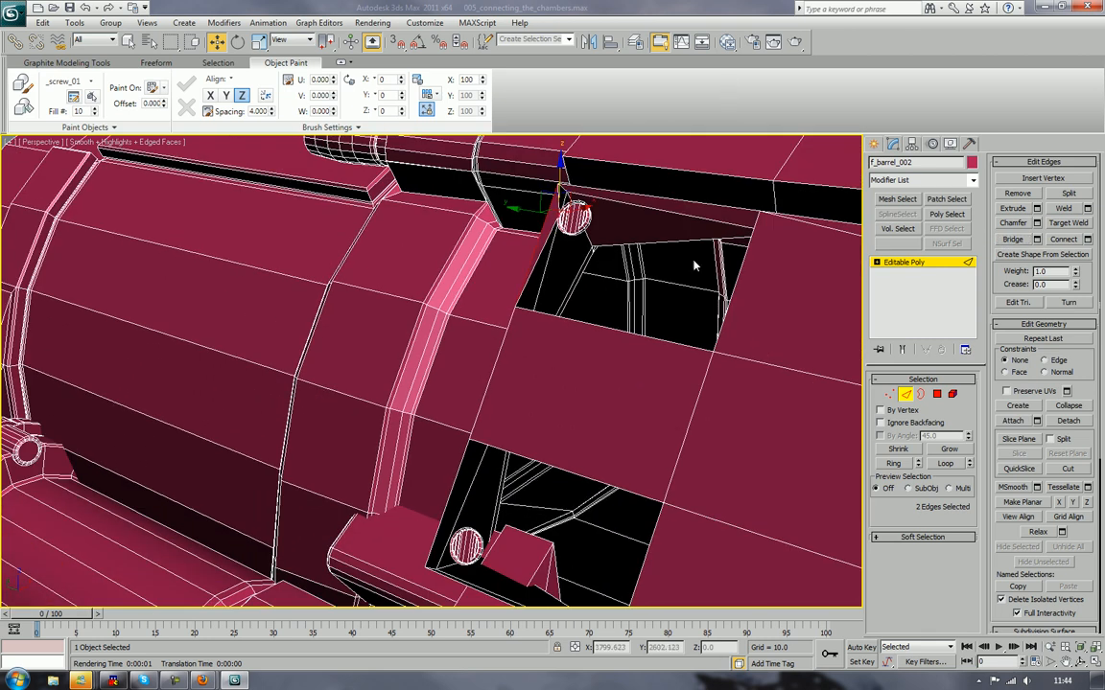
middle_click_drag(678, 433, 735, 164)
scroll(443, 313, "up", 4)
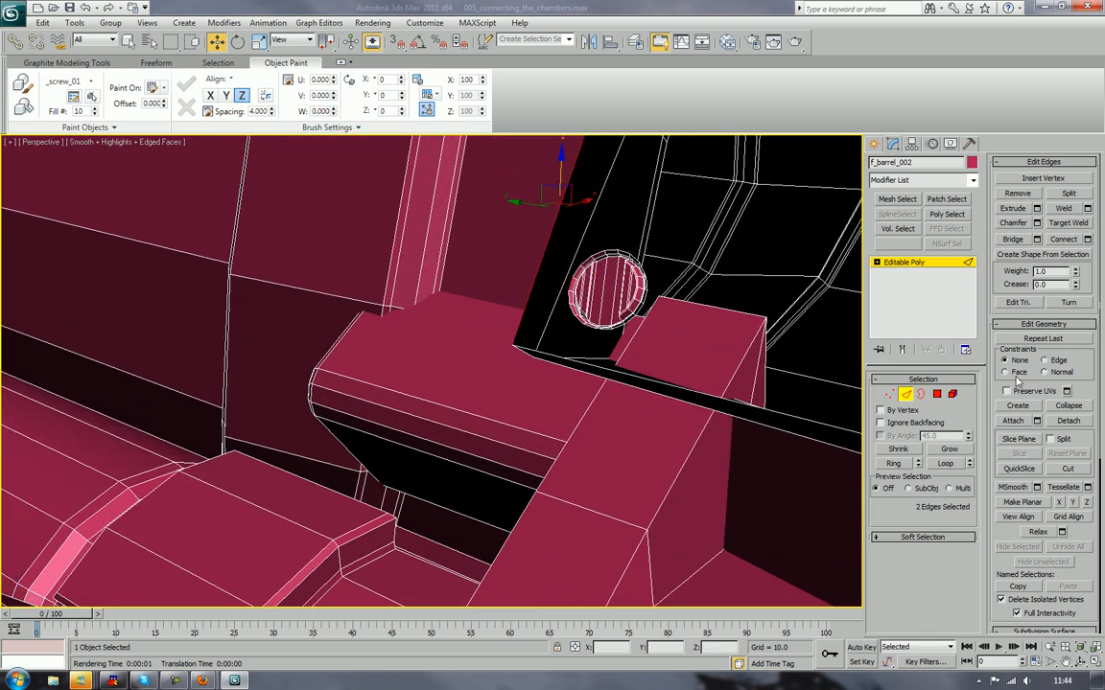
key("z")
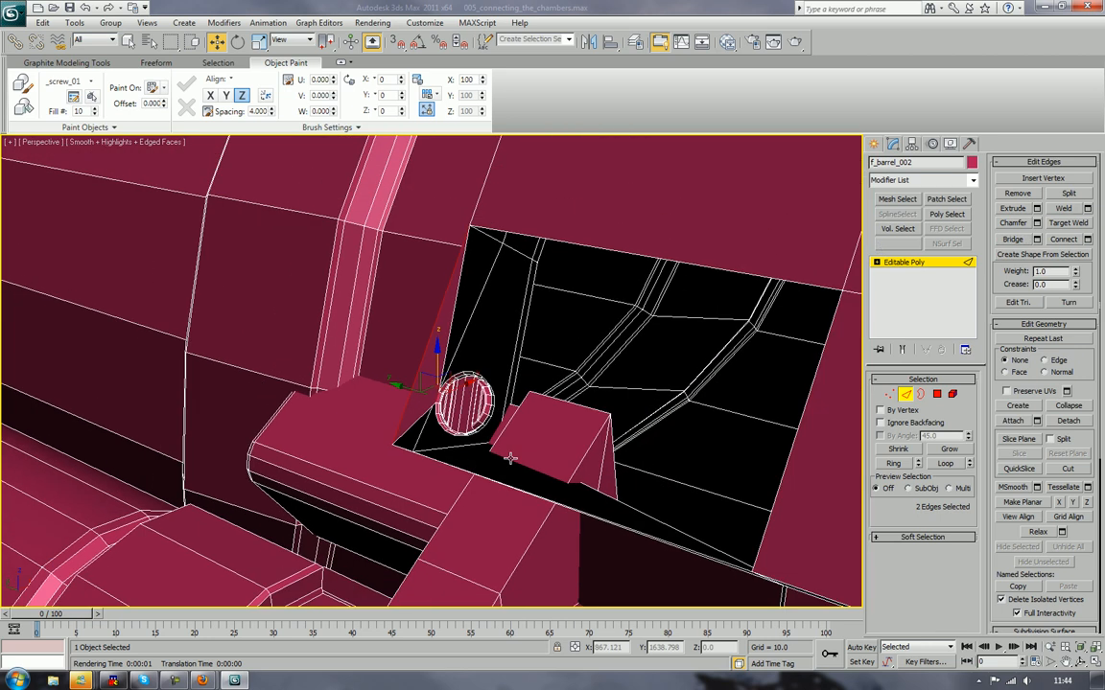
Step: Cap the remaining border around the screw in the lower panel hole farther from the barrels
left_click(920, 395)
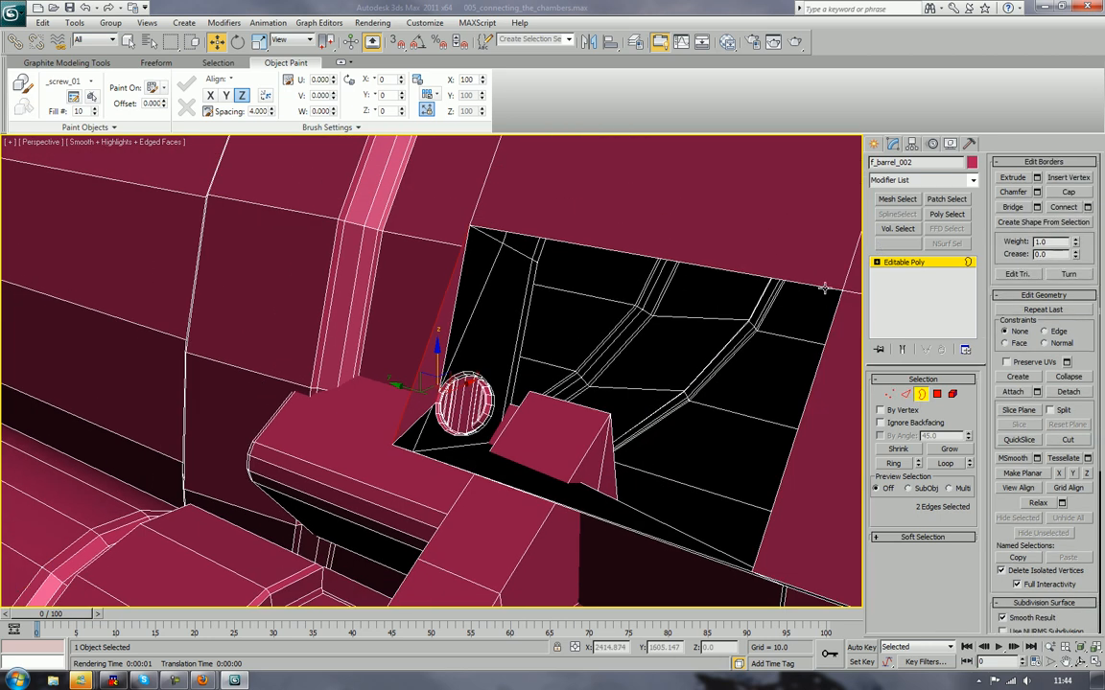
left_click(822, 287)
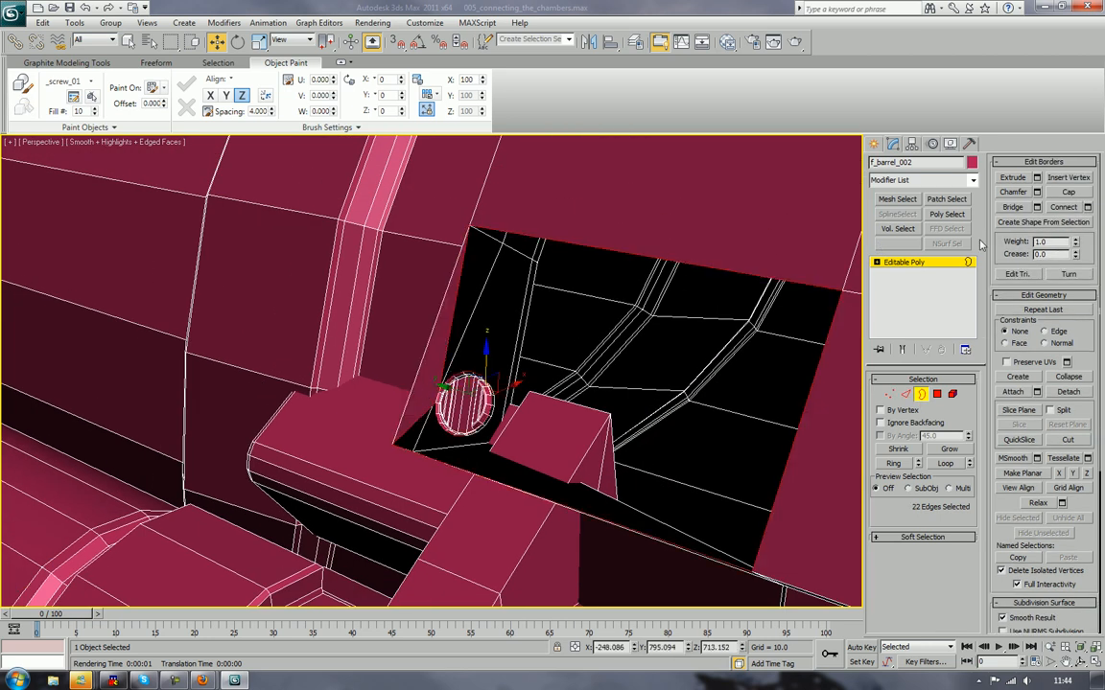
left_click(1072, 197)
Step: Cap the remaining border around the screw in the upper panel hole farther from the barrels
middle_click_drag(622, 242, 347, 687)
scroll(568, 228, "down", 1)
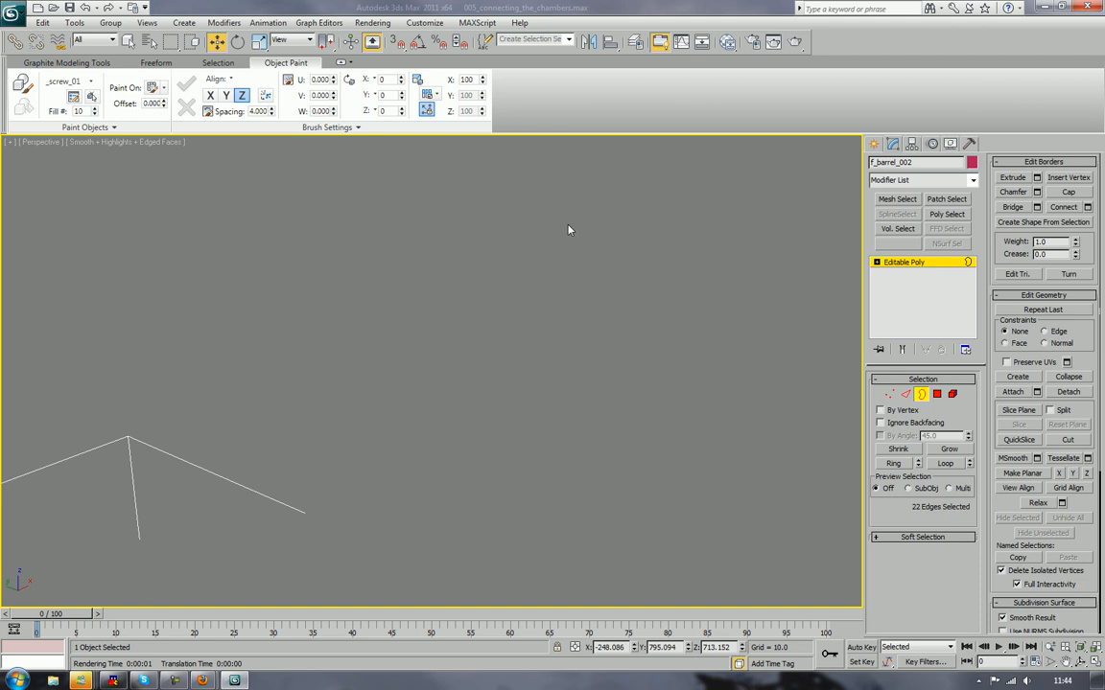
key("z")
middle_click_drag(566, 263, 597, 466)
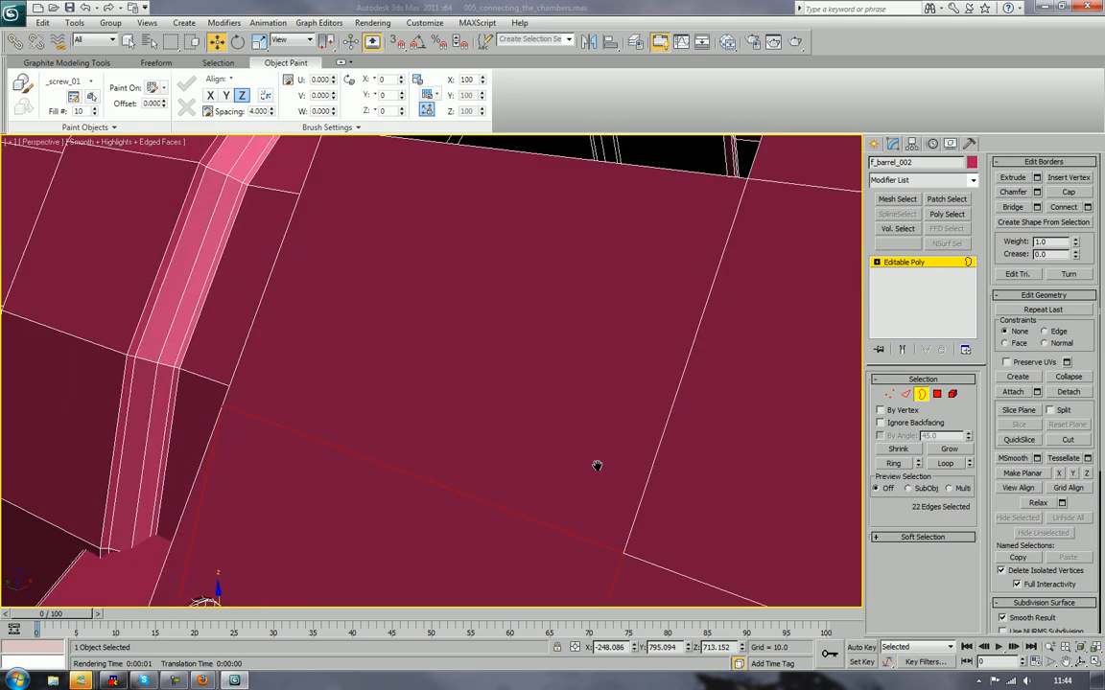
scroll(599, 460, "down", 2)
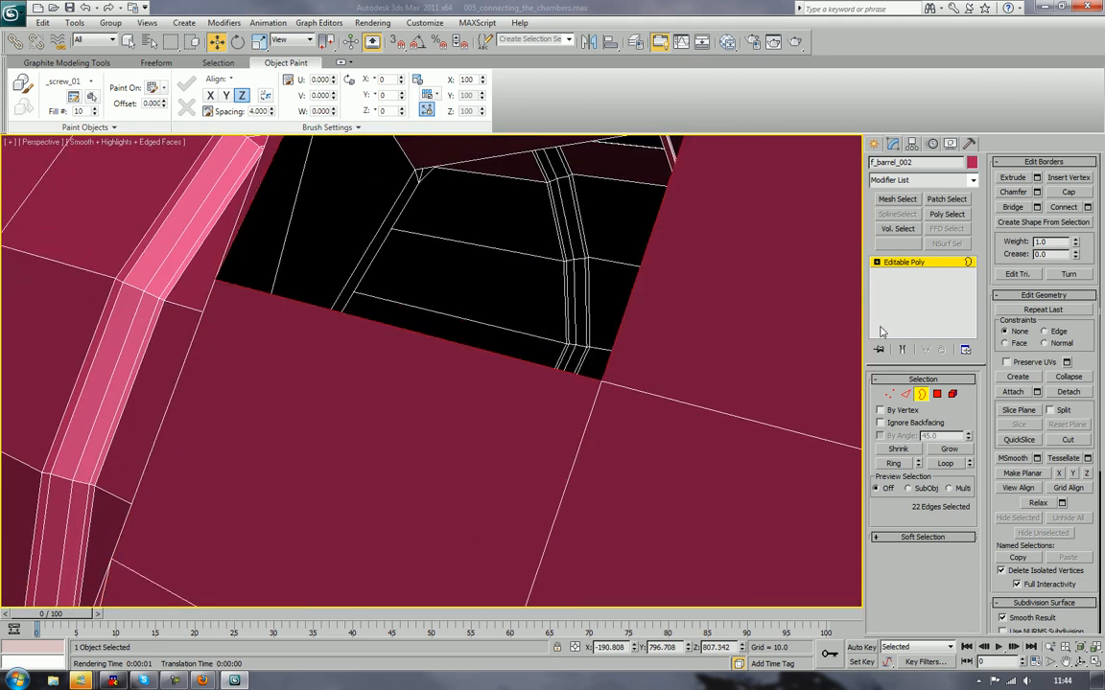
left_click(1071, 193)
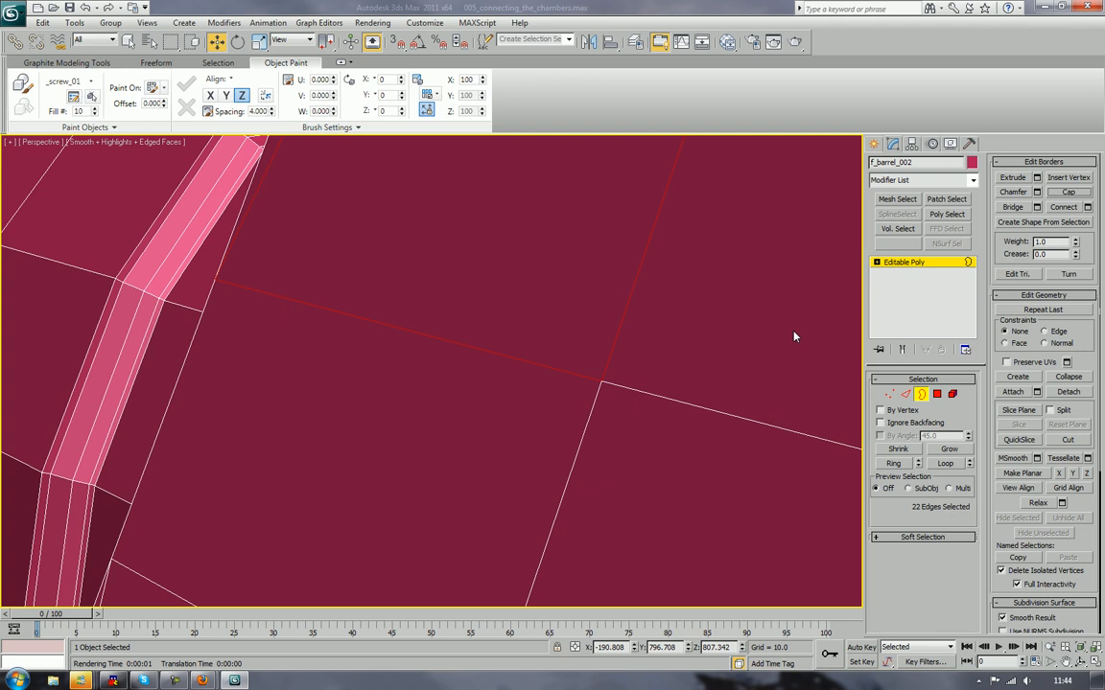
Step: Hide the edged faces and examine the four merged panel screws and the surrounding gun body from several angles
key("z")
key("F4")
middle_click_drag(741, 343, 528, 355, "alt")
scroll(528, 355, "up", 5)
scroll(490, 485, "up", 3)
middle_click_drag(566, 316, 614, 104)
scroll(620, 220, "down", 9)
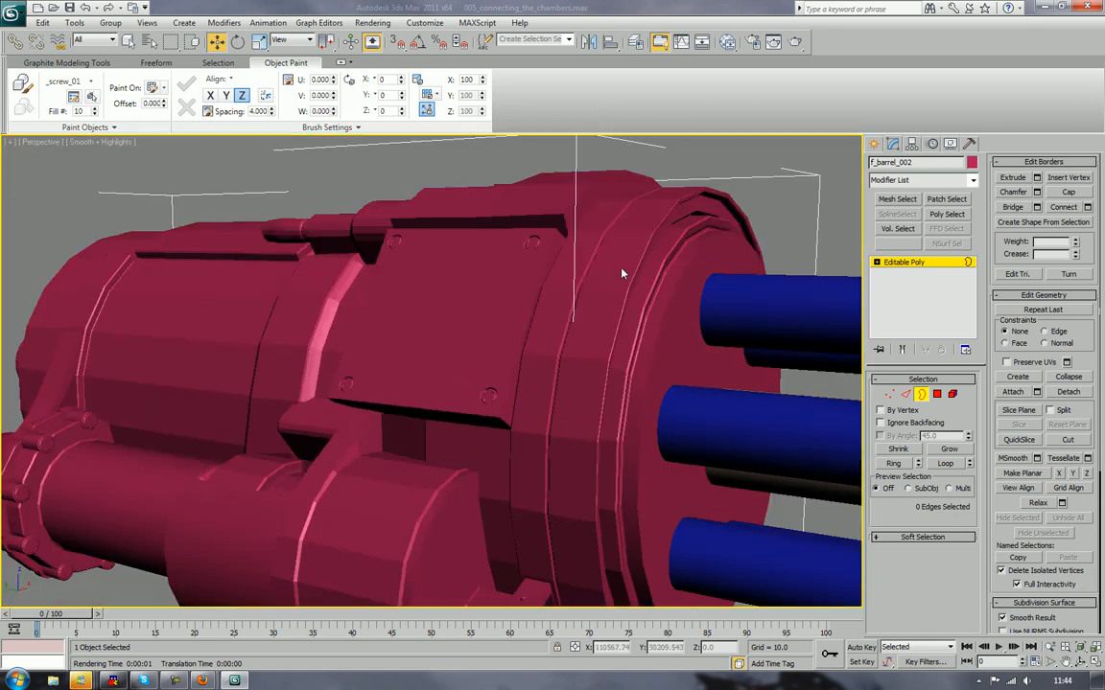
middle_click_drag(585, 402, 574, 245)
middle_click_drag(574, 246, 583, 289, "alt")
scroll(583, 290, "up", 4)
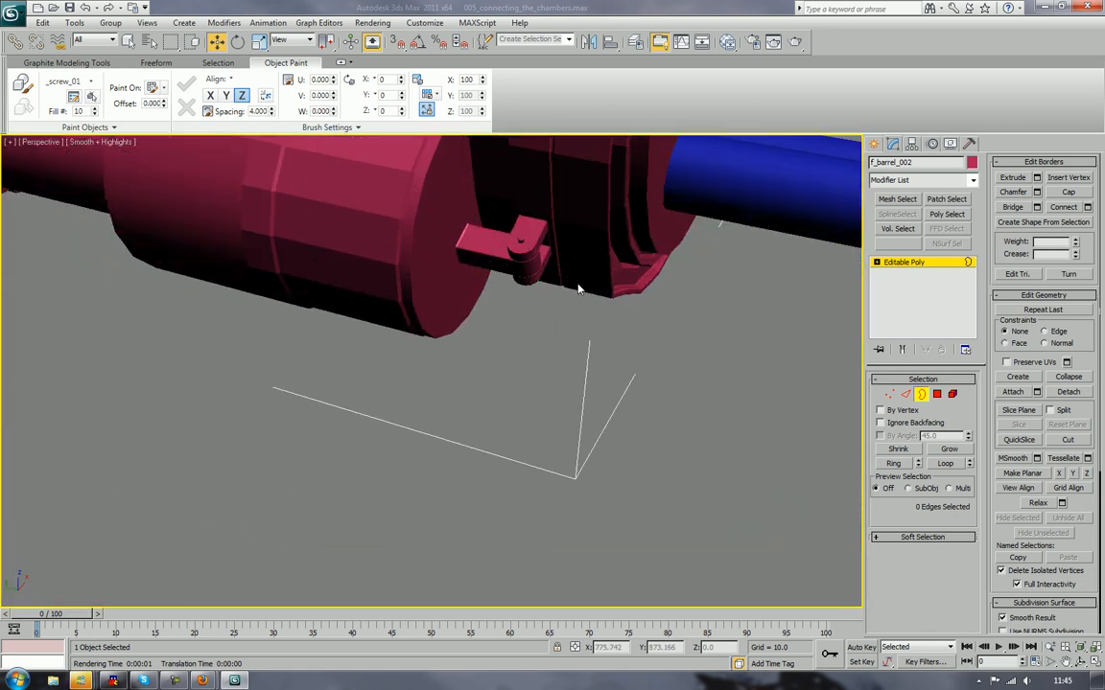
middle_click_drag(467, 224, 643, 392)
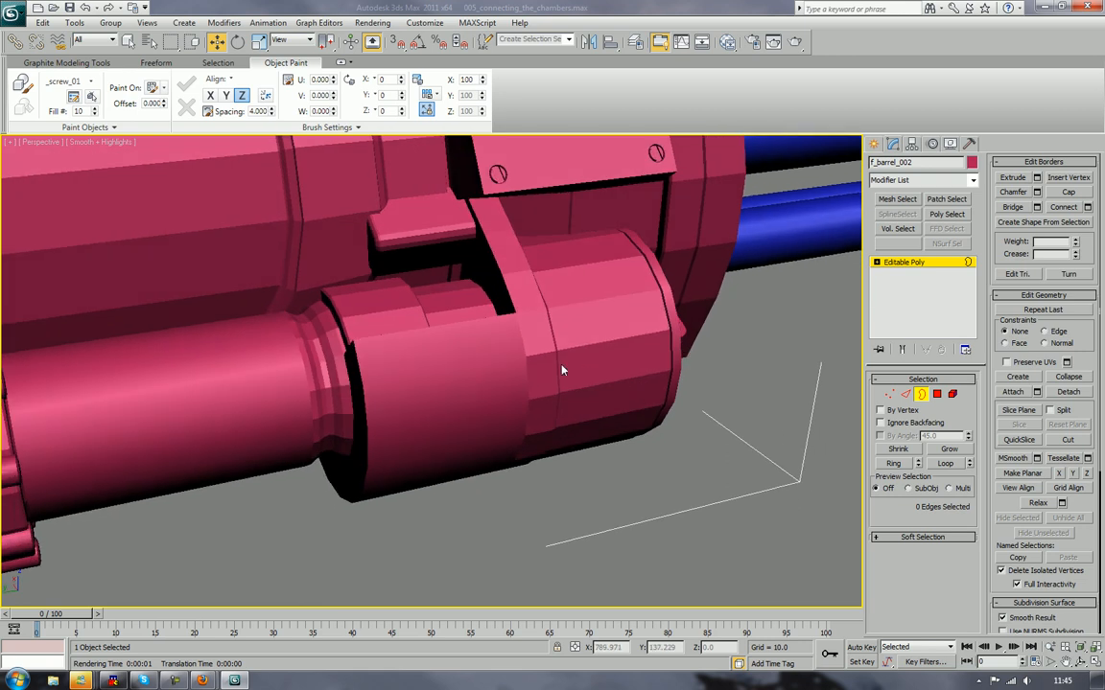
middle_click_drag(562, 370, 578, 396)
scroll(653, 382, "down", 3)
scroll(527, 345, "up", 5)
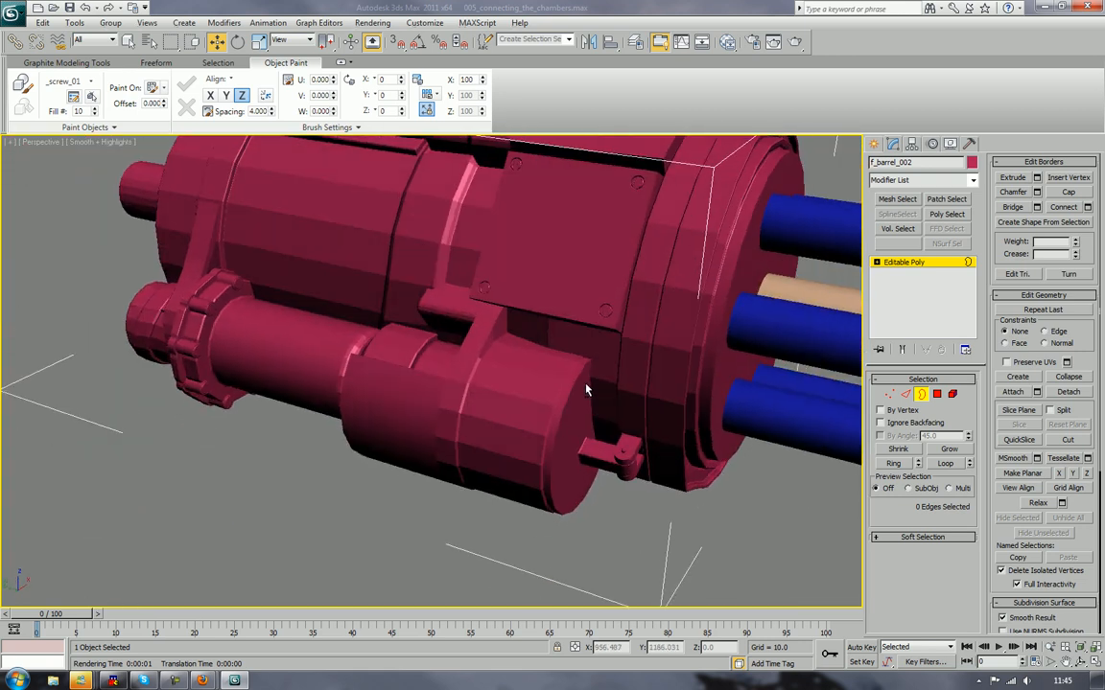
middle_click_drag(526, 345, 611, 387)
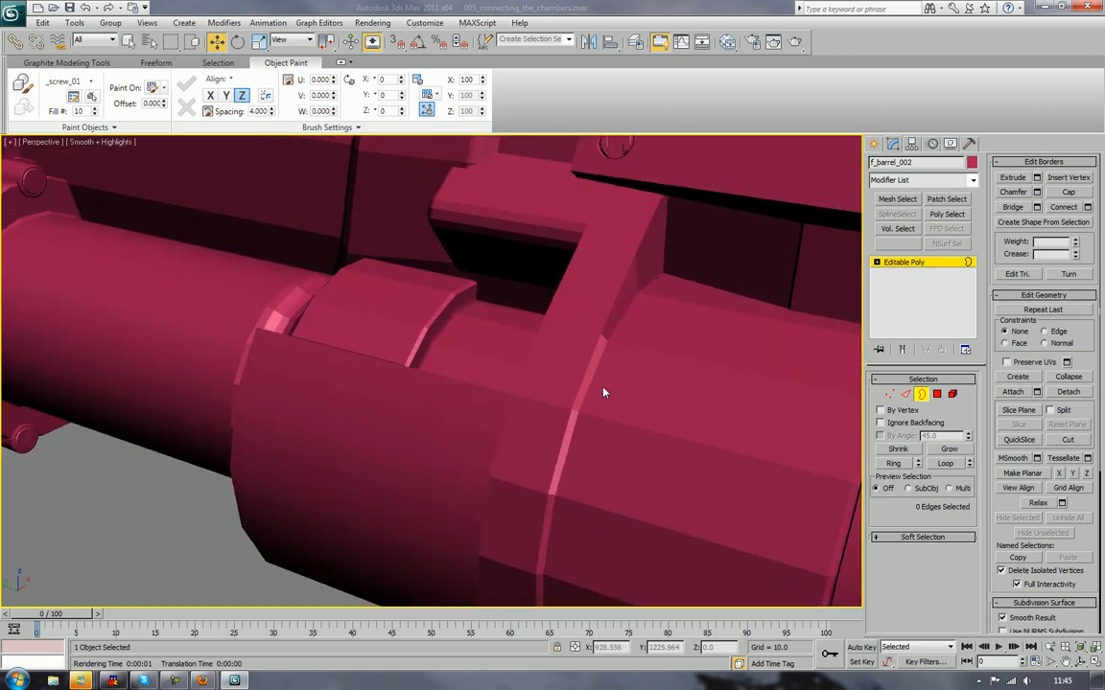
Step: Paint three _screw_01 copies with Object Paint along the strap around the front of the lower side cylinder
mouse_move(0, 422)
left_mouse_down()
mouse_move(116, 418)
mouse_move(91, 423)
left_mouse_up()
middle_click_drag(293, 237, 451, 240, "alt")
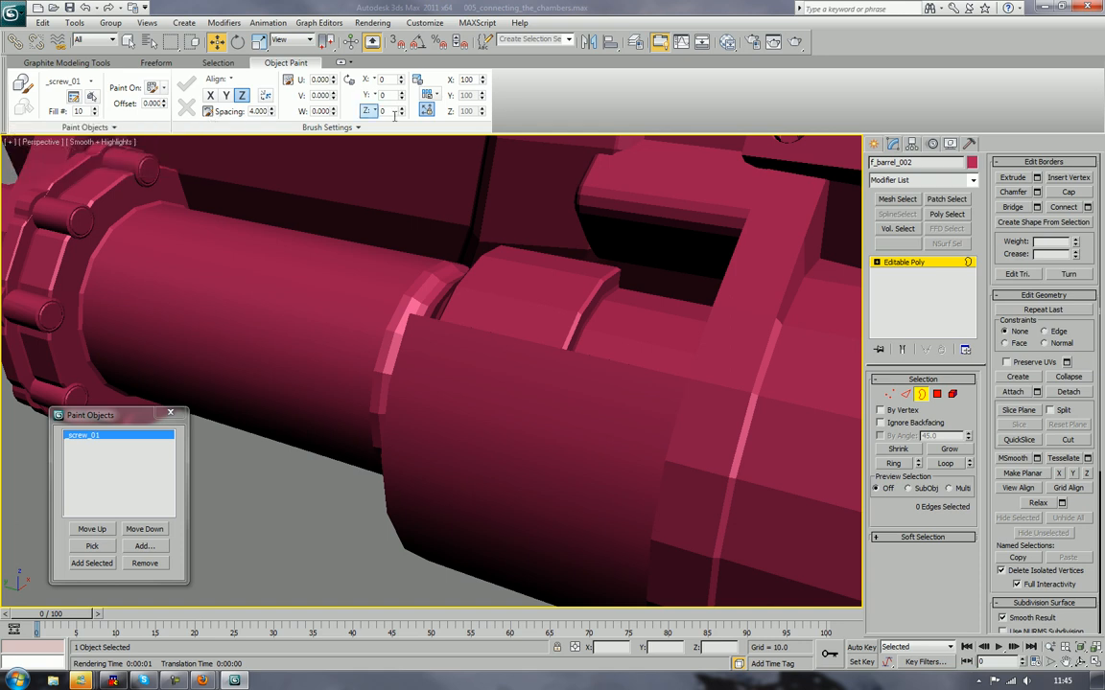
middle_click_drag(501, 228, 582, 279)
left_click(21, 83)
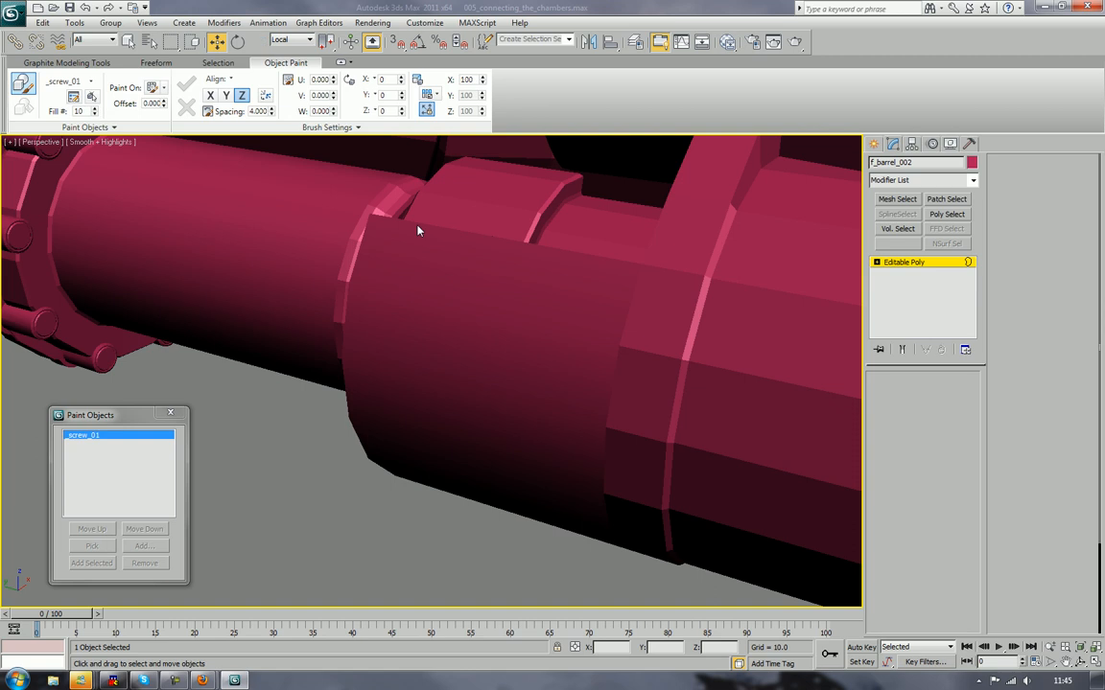
left_click(686, 231)
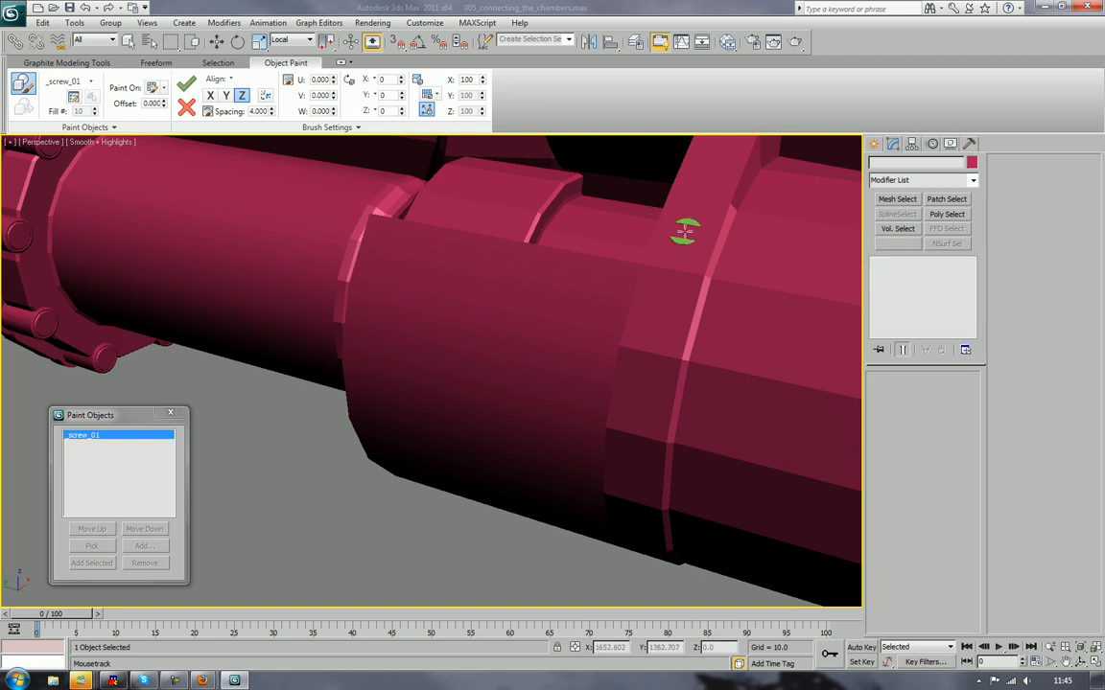
left_click(643, 403)
left_click(634, 525)
Step: Place two more screws on the raised cover plate on top of the main cylinder, one near each long edge
middle_click_drag(588, 433, 616, 434)
scroll(617, 434, "down", 3)
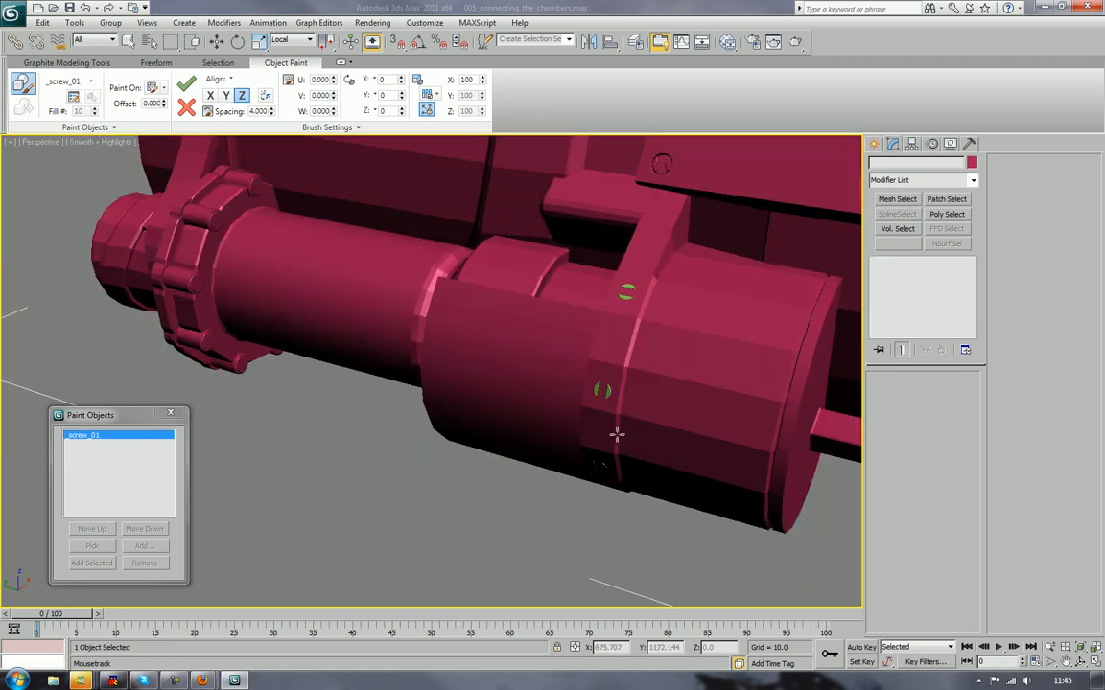
middle_click_drag(581, 356, 569, 409)
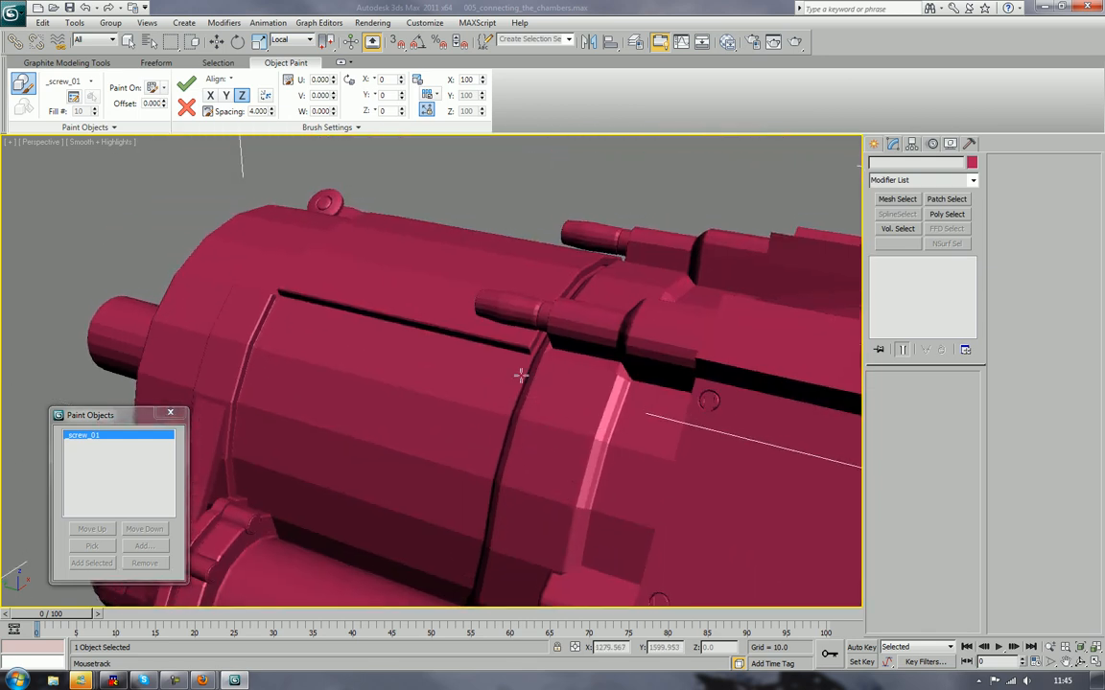
middle_click_drag(476, 345, 491, 368, "alt")
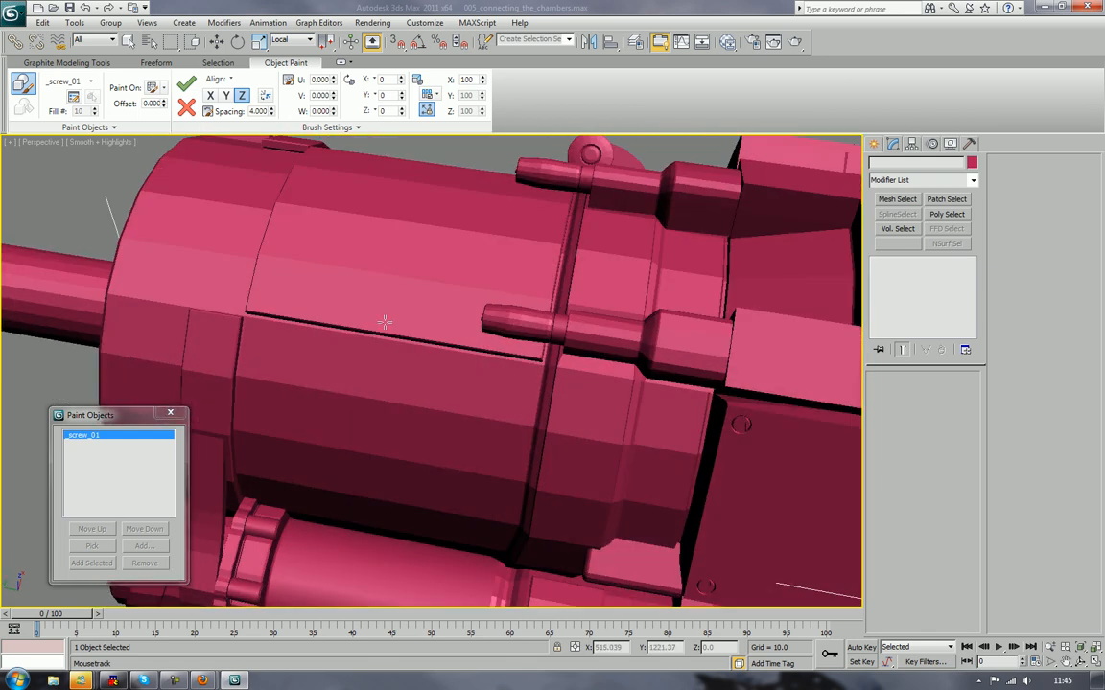
middle_click_drag(449, 268, 402, 260, "alt")
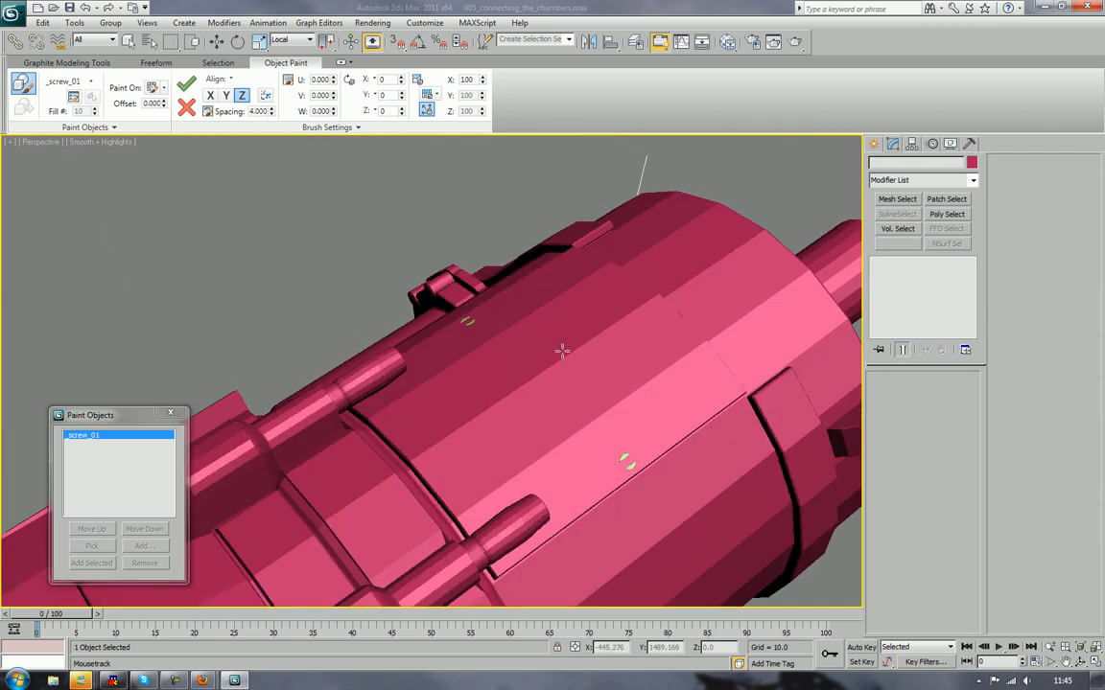
Step: Place four screws along the rear strap that runs from the main cylinder down around the lower side cylinder
middle_click_drag(562, 350, 695, 298, "alt")
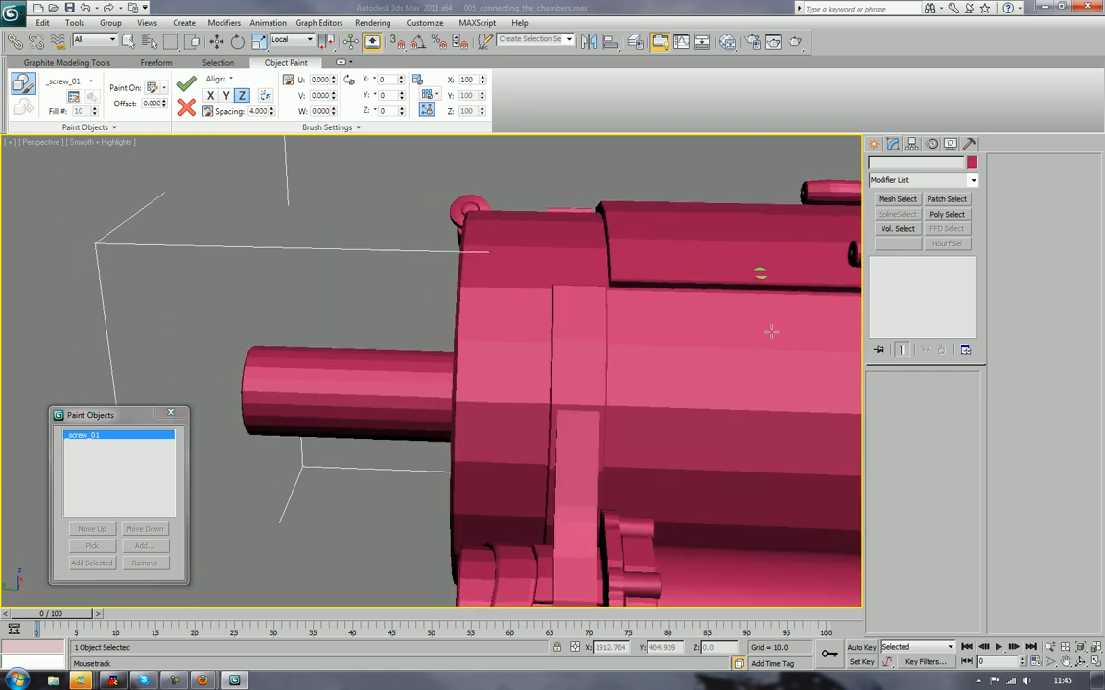
left_click(580, 312)
left_click(578, 434)
middle_click_drag(576, 579, 556, 465, "alt")
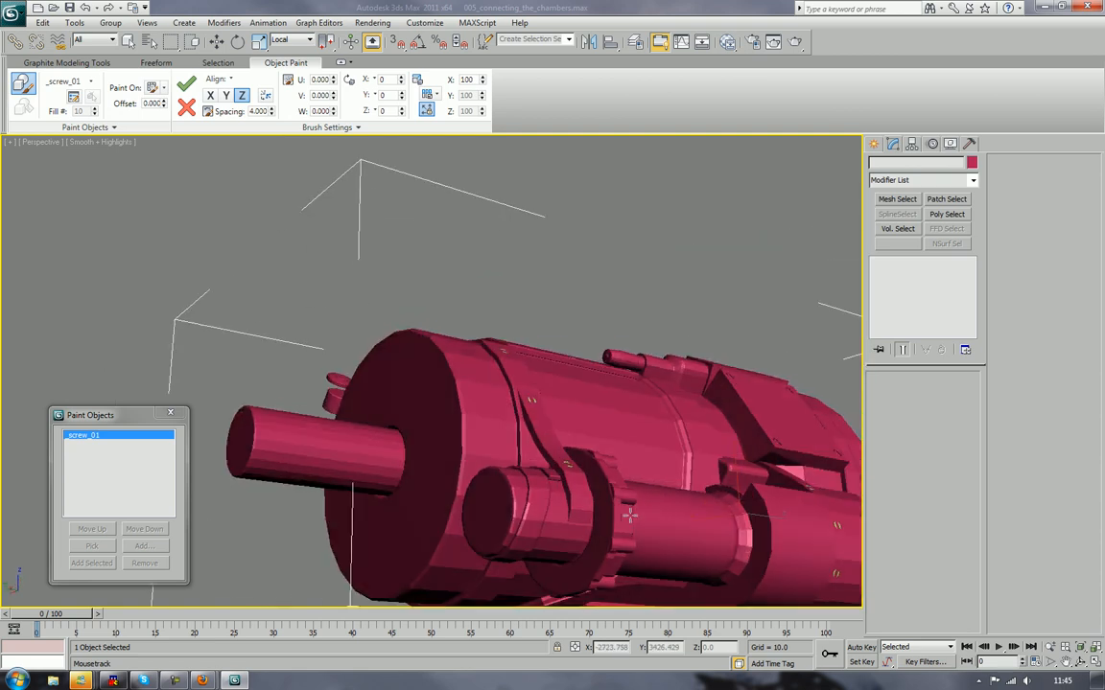
mouse_move(603, 496)
middle_mouse_down("alt")
mouse_move(604, 469)
mouse_move(610, 483)
middle_mouse_up("alt")
scroll(605, 488, "up", 3)
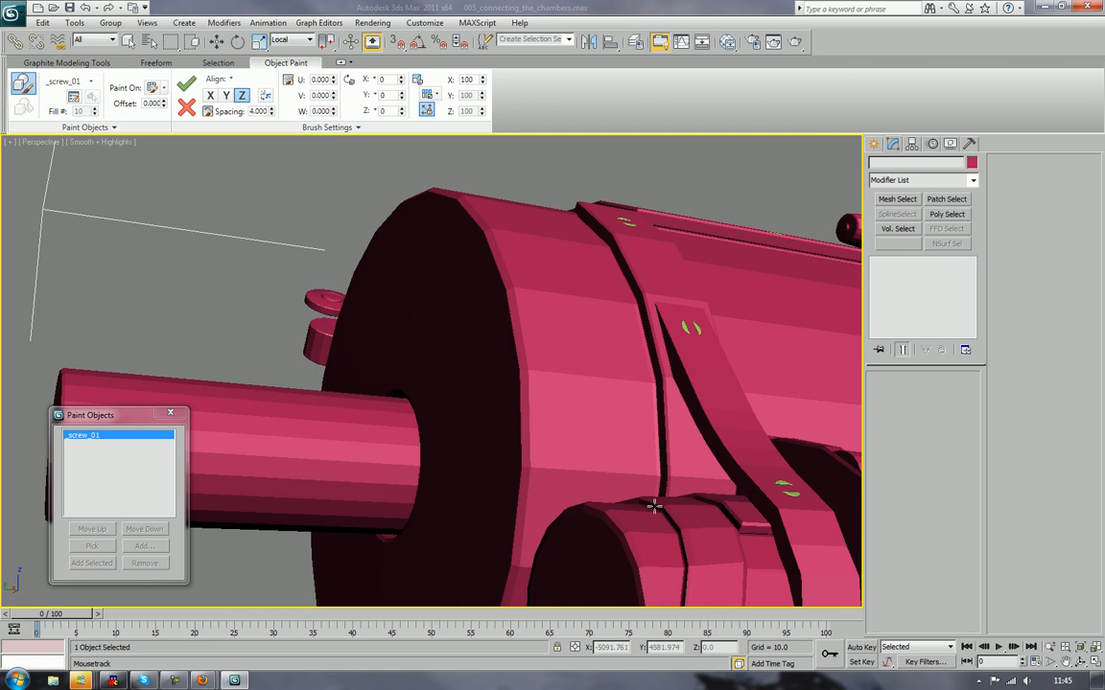
mouse_move(669, 512)
middle_mouse_down()
mouse_move(560, 351)
mouse_move(531, 328)
middle_mouse_up()
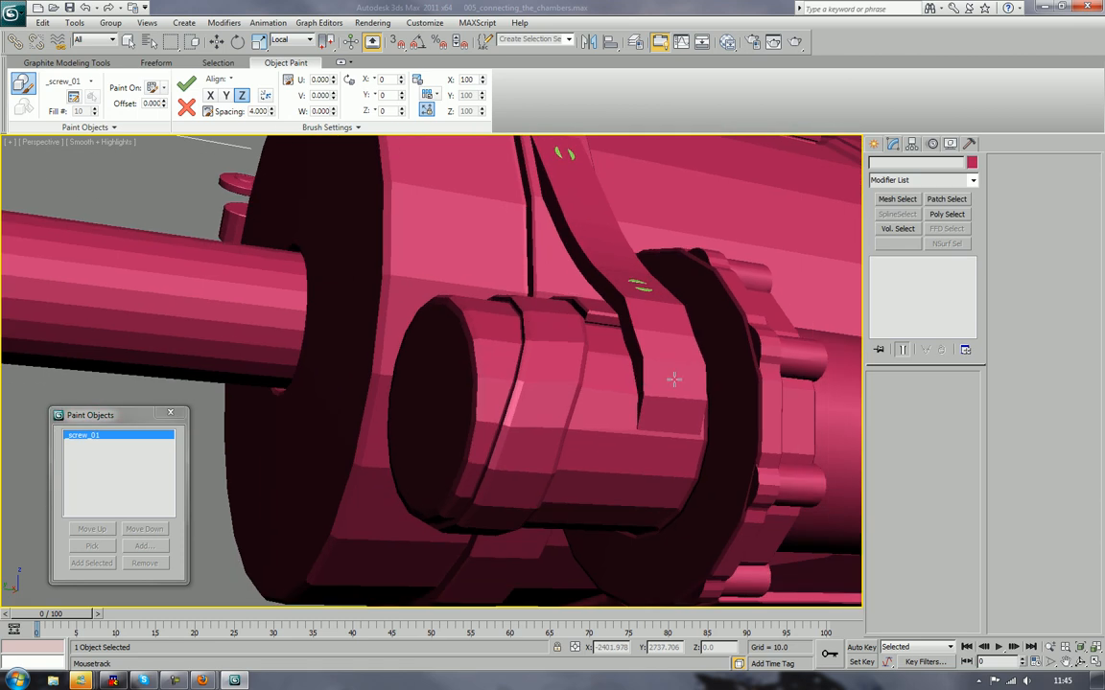
left_click(674, 381)
key("F4")
key("F4")
Step: Place a screw near each outer front corner on top of the raised front housing with Object Paint
middle_click_drag(754, 407, 682, 418, "alt")
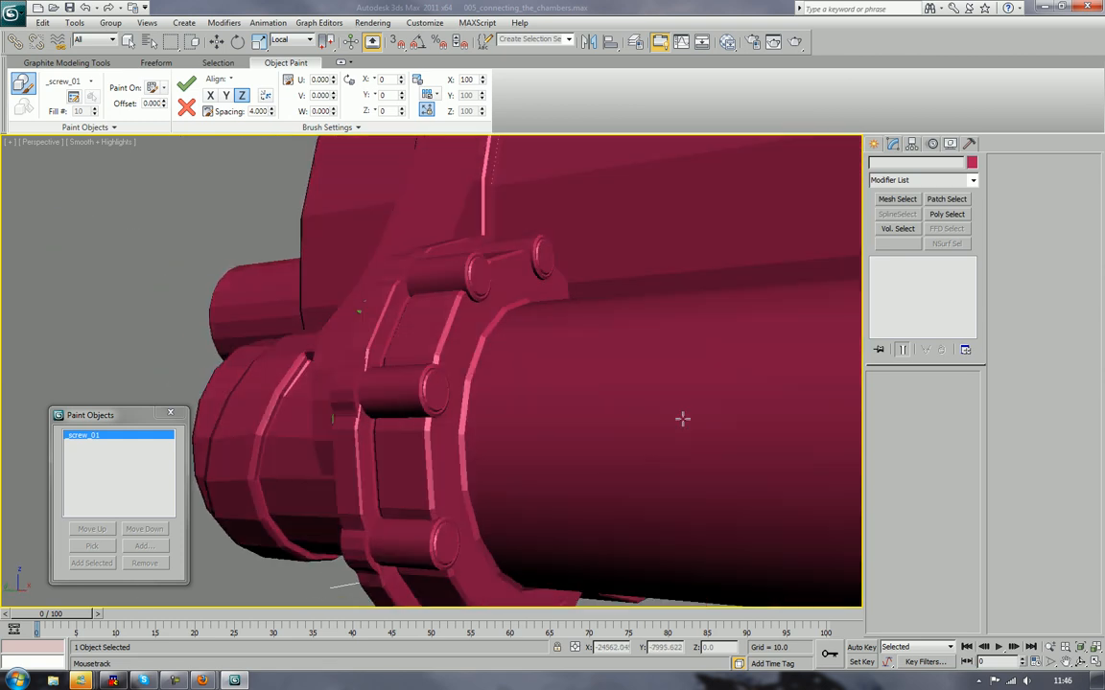
scroll(671, 382, "down", 5)
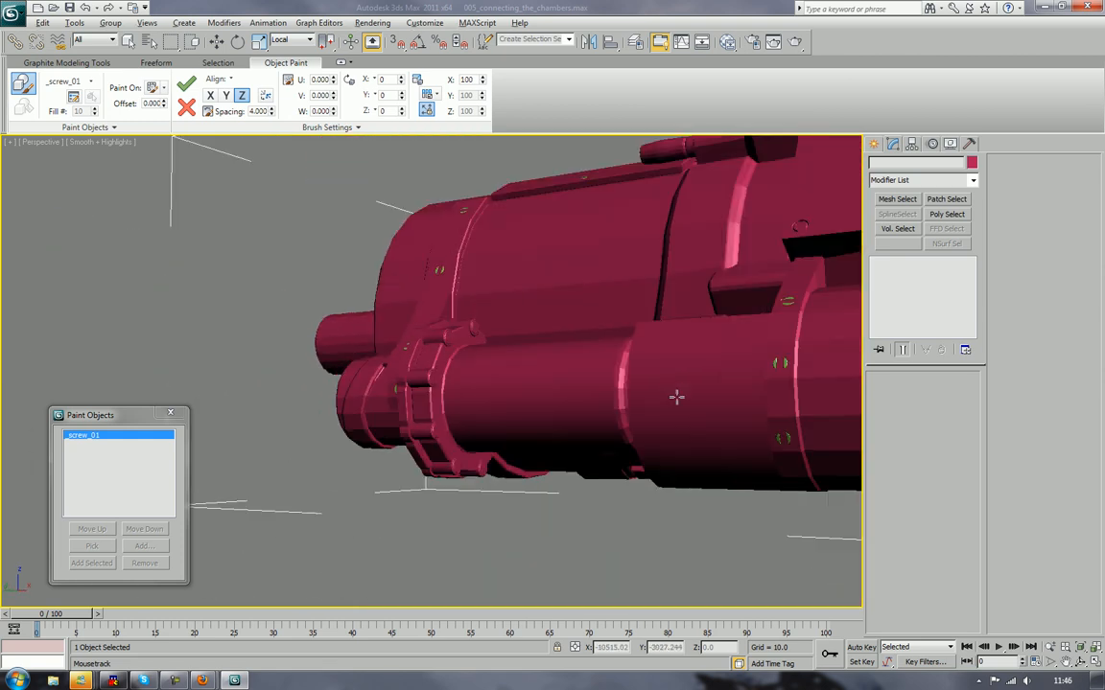
scroll(691, 402, "up", 3)
middle_click_drag(712, 410, 574, 422, "alt")
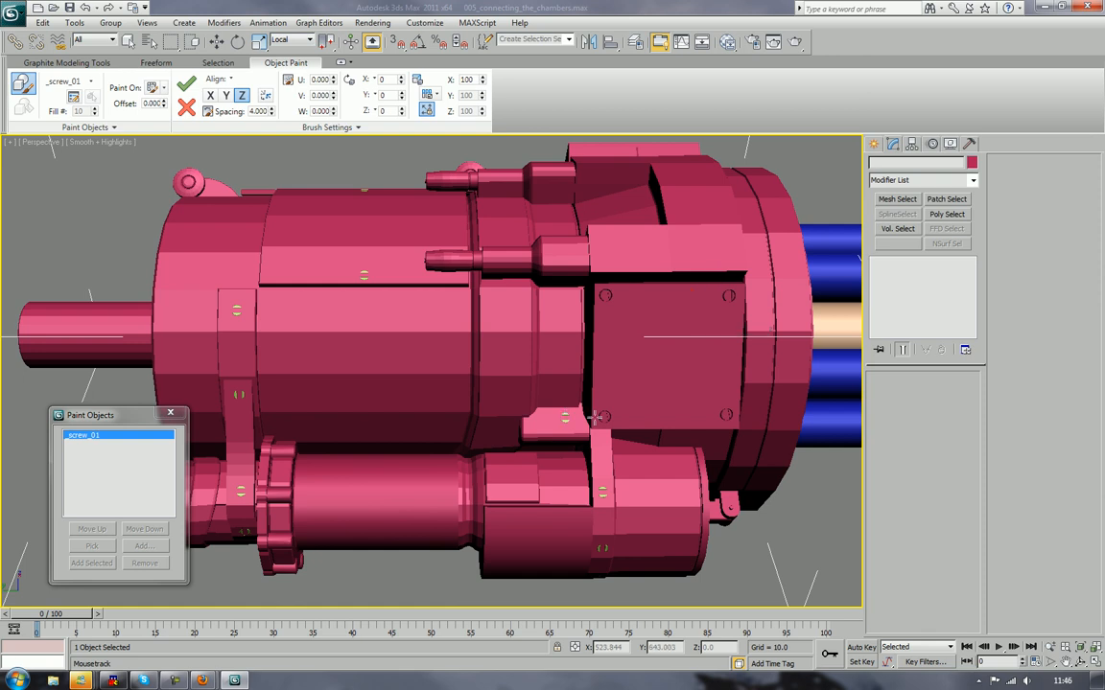
middle_click_drag(580, 379, 518, 479, "alt")
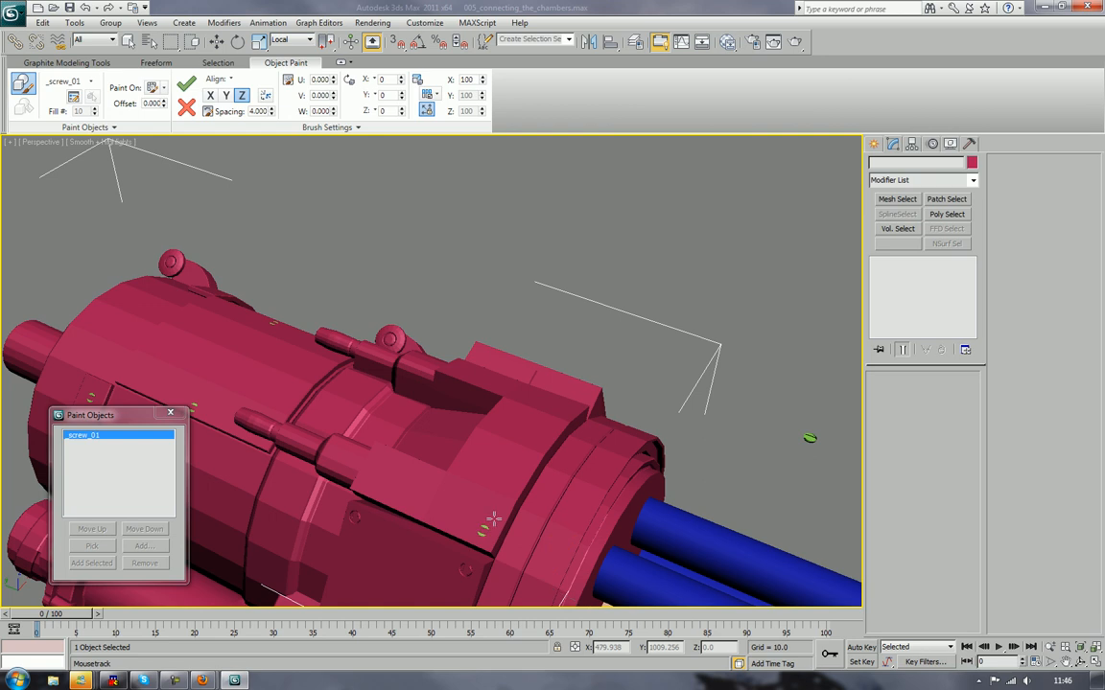
middle_click_drag(444, 467, 394, 451, "alt")
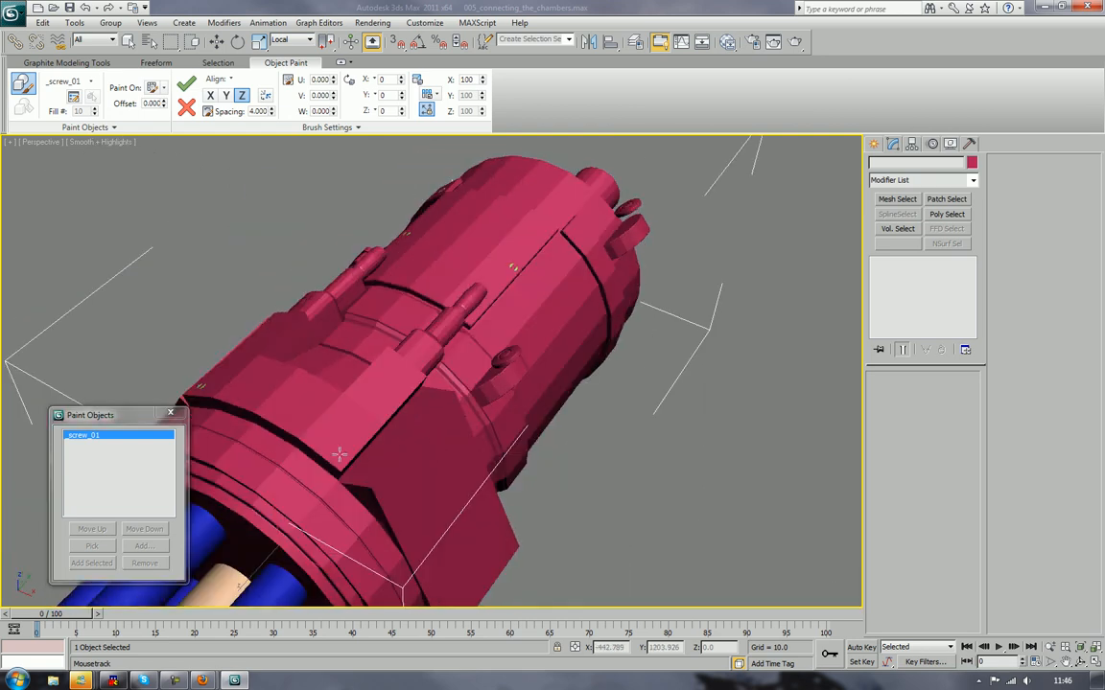
middle_click_drag(476, 463, 279, 403, "alt")
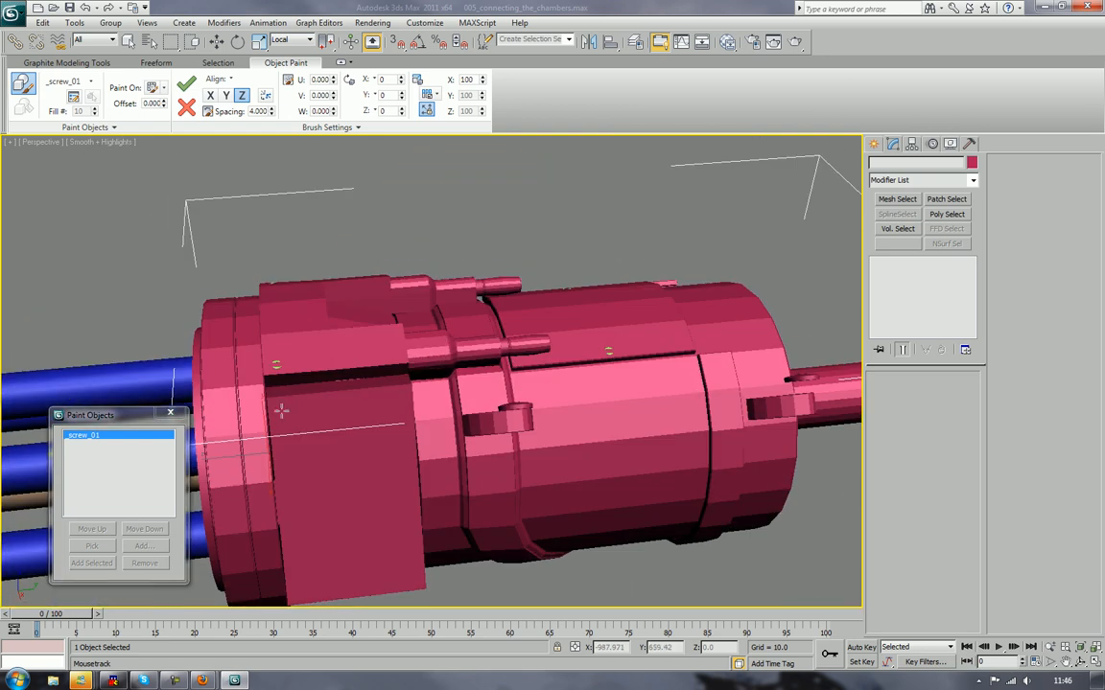
Step: Place screws near the corners of the flat panel on the far side of the front housing, ending Object Paint
left_click(281, 411)
left_click(300, 592)
left_click(412, 575)
middle_click_drag(438, 411, 619, 300, "alt")
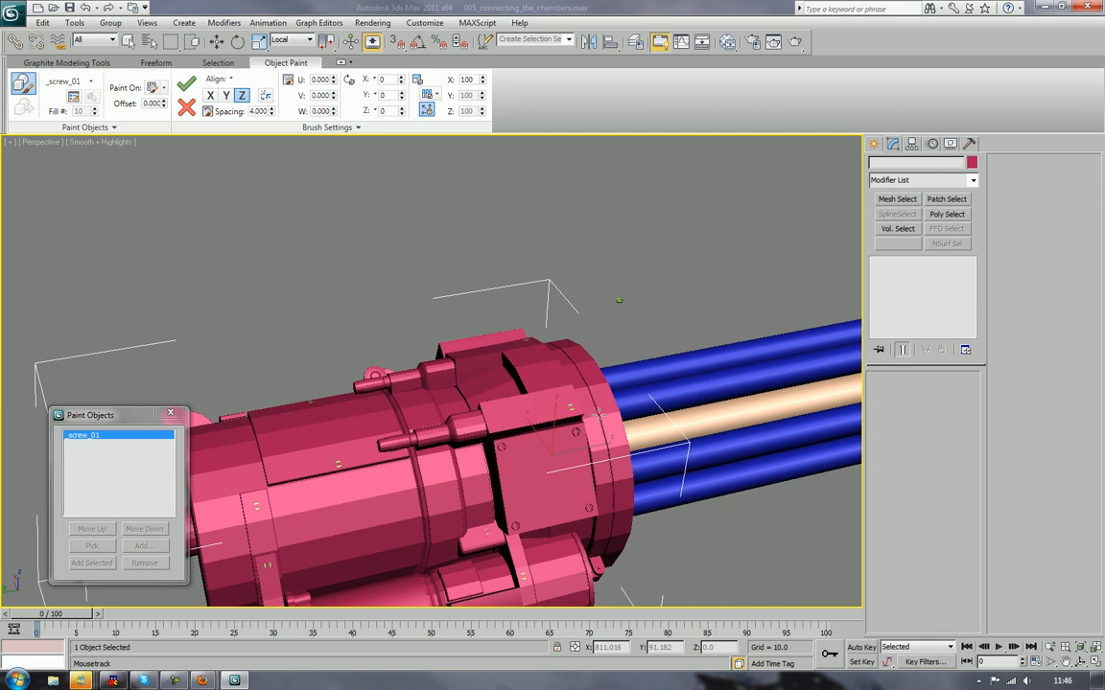
key("w")
mouse_move(537, 370)
middle_mouse_down("alt")
mouse_move(477, 360)
mouse_move(634, 329)
mouse_move(679, 275)
middle_mouse_up("alt")
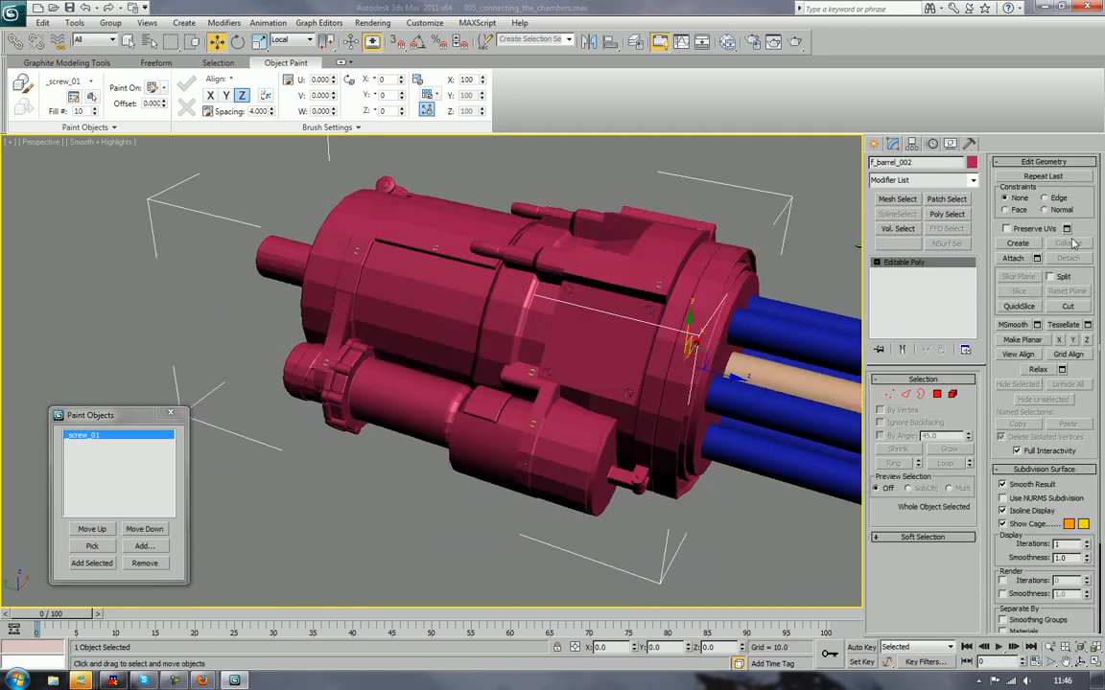
Step: Attach the painted screws on the small bracket and the lower side cylinder's front strap to the f_barrel_002 mesh
left_click(1013, 259)
scroll(576, 369, "up", 6)
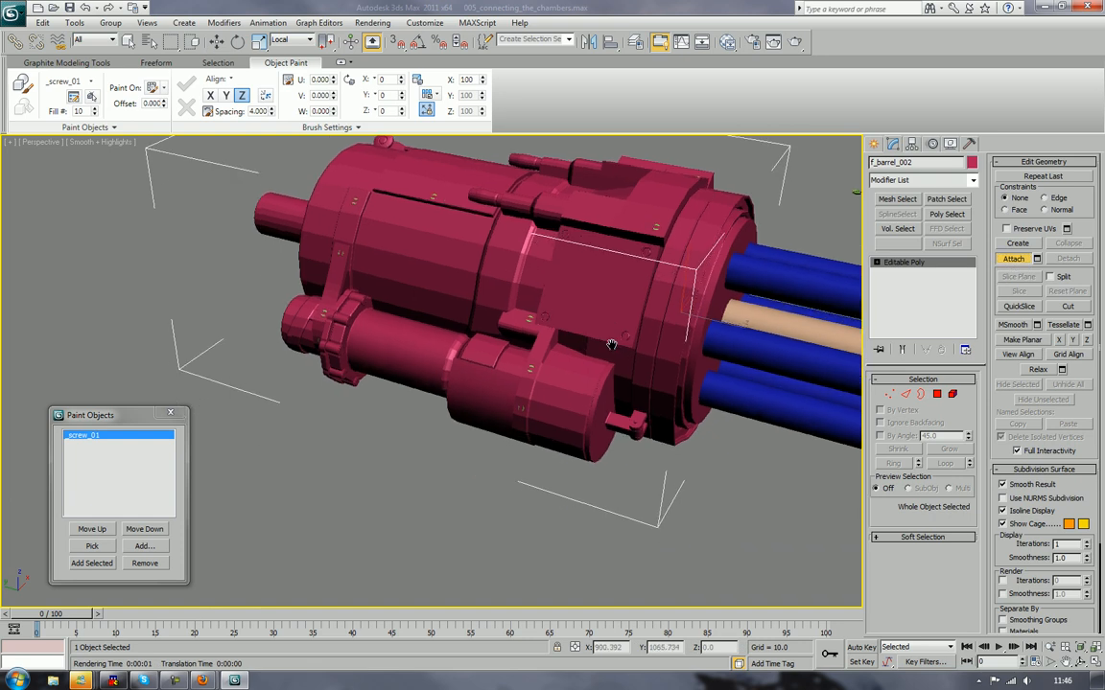
middle_click_drag(619, 364, 546, 458, "alt")
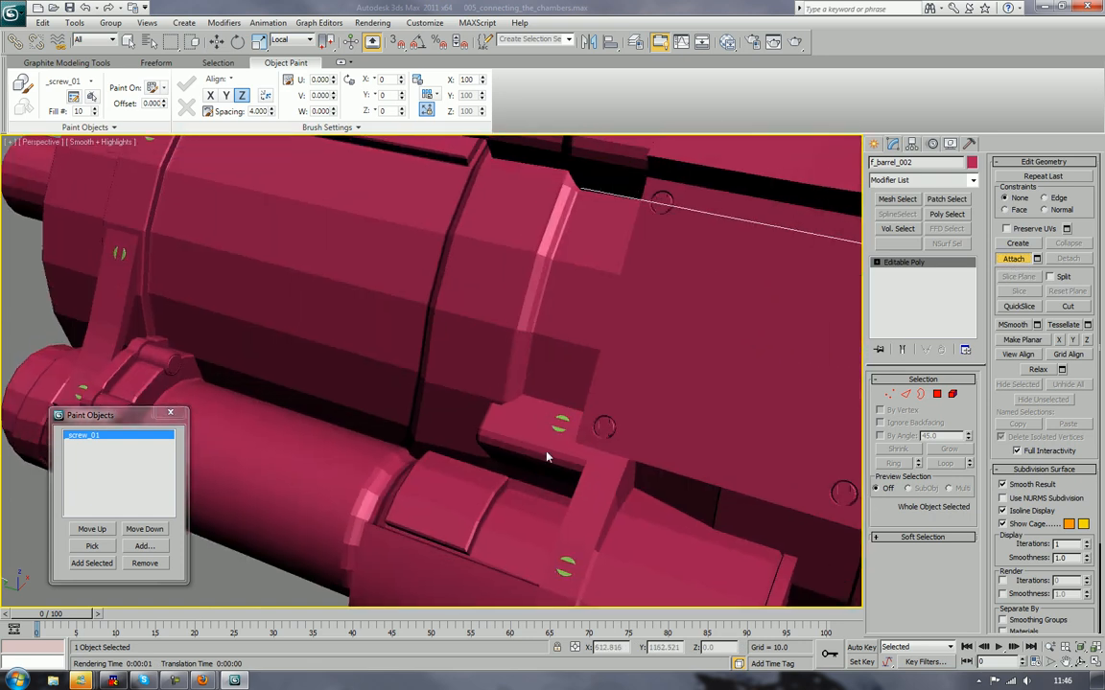
left_click(564, 564)
middle_click_drag(583, 603, 623, 352)
left_click(592, 394)
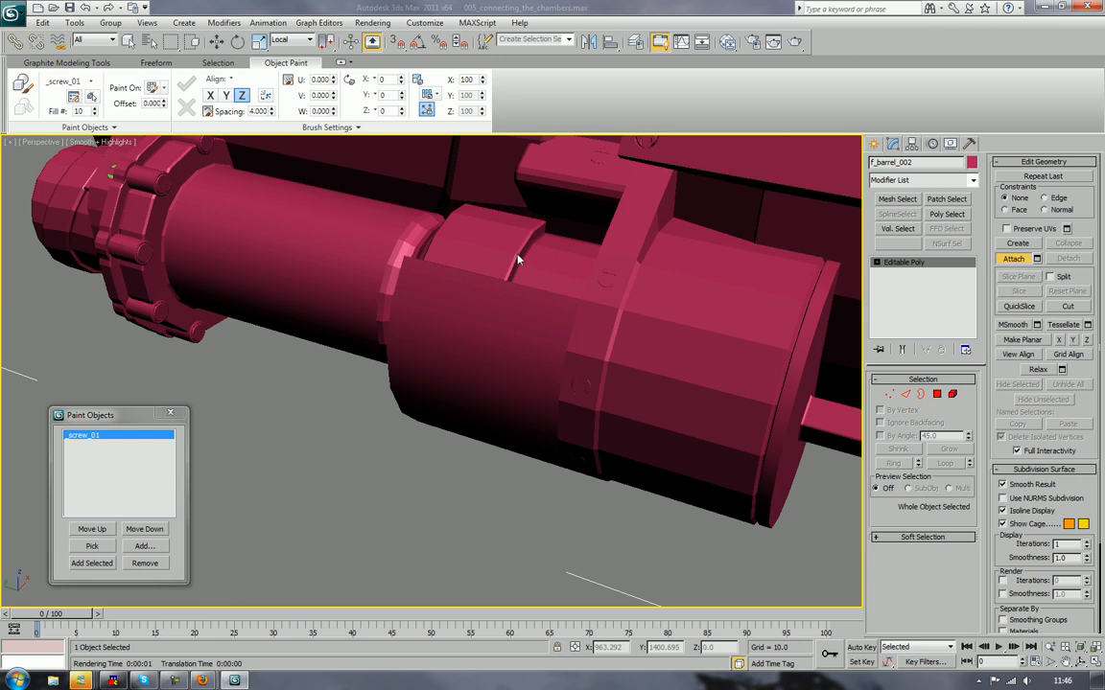
Step: Attach the remaining painted screws on the rear strap, top cover plate, front housing and far side panel to the body mesh
middle_click_drag(517, 258, 583, 491, "alt")
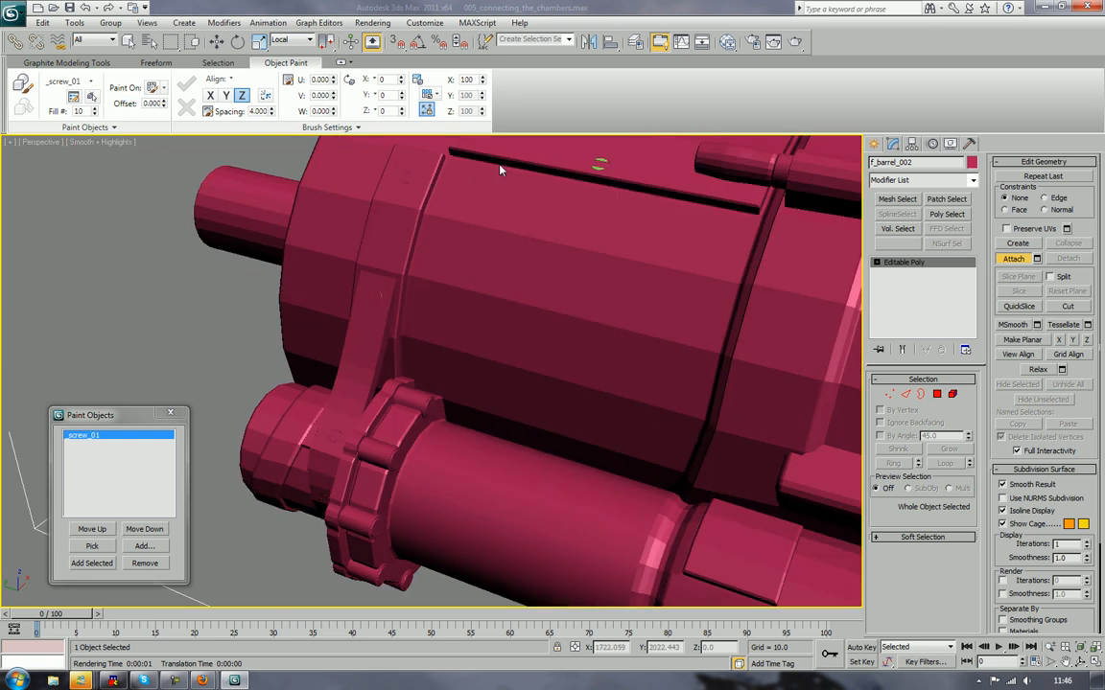
middle_click_drag(581, 154, 581, 331, "alt")
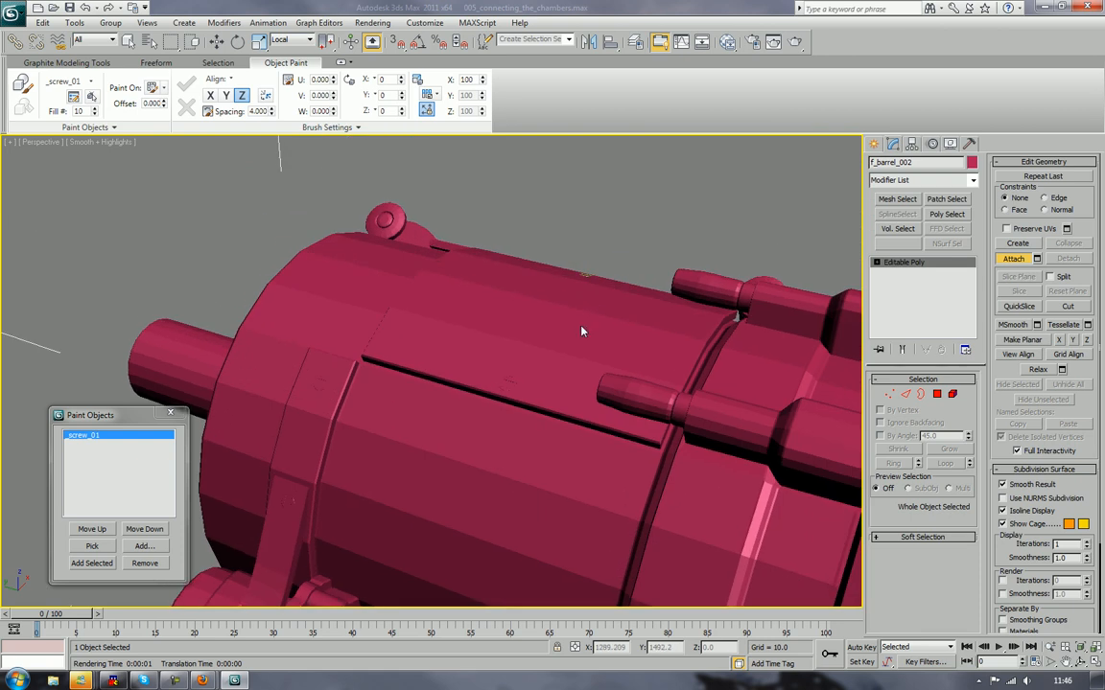
middle_click_drag(626, 298, 673, 460, "alt")
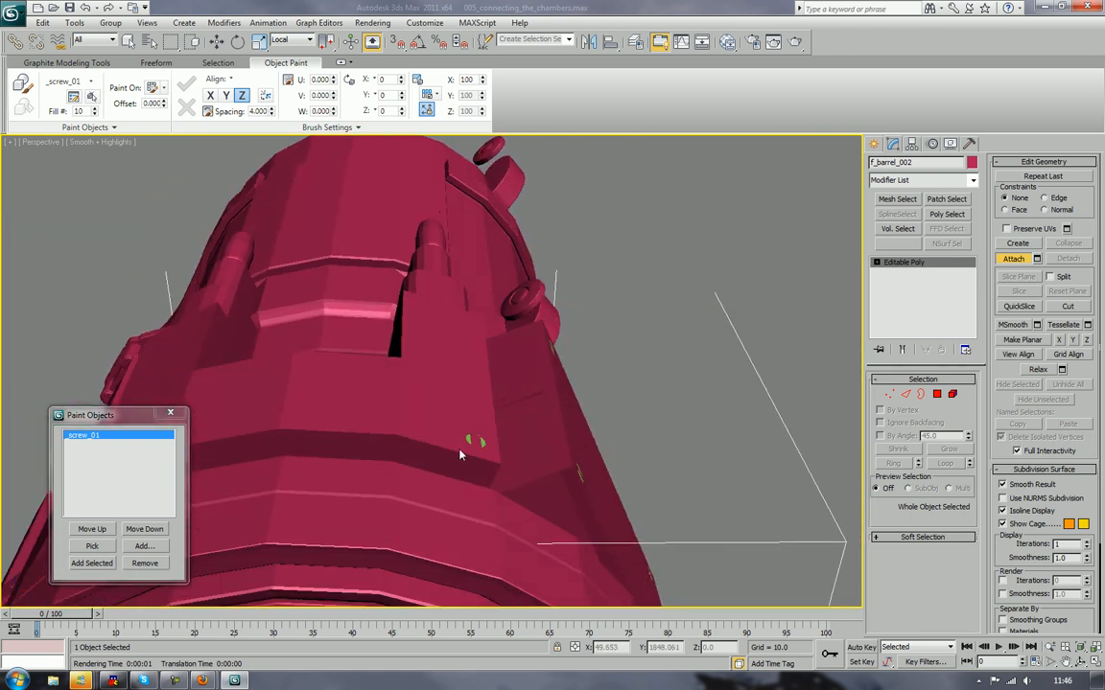
middle_click_drag(508, 496, 383, 450, "alt")
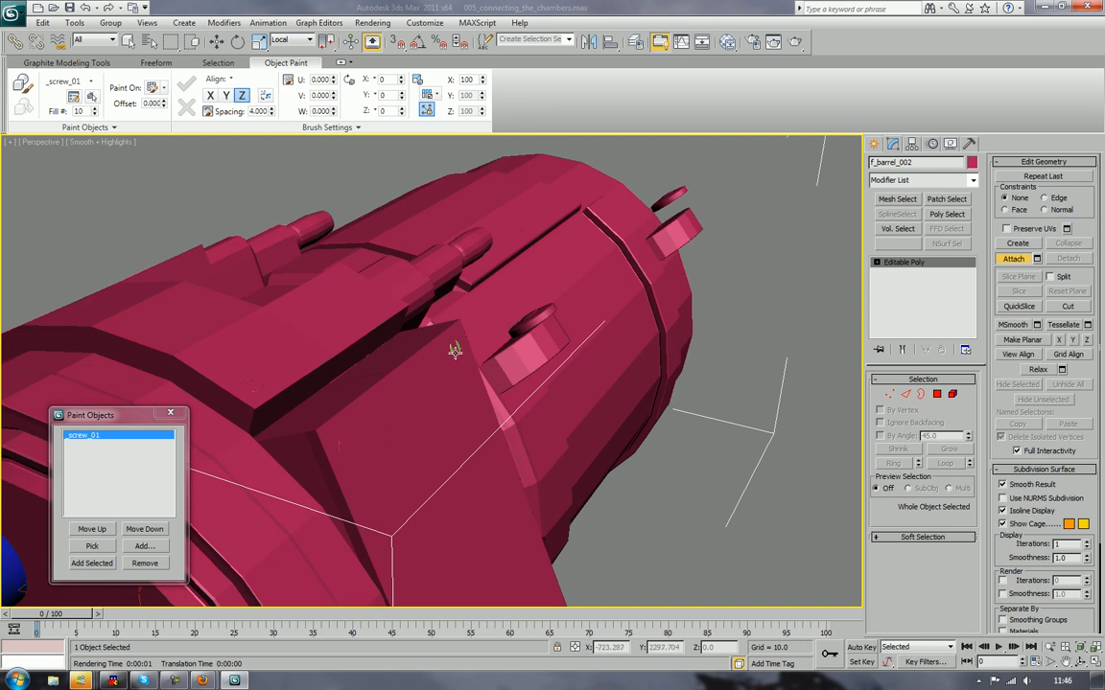
middle_click_drag(457, 350, 477, 401, "alt")
mouse_move(487, 558)
middle_mouse_down("alt")
mouse_move(520, 452)
mouse_move(359, 419)
mouse_move(424, 419)
mouse_move(524, 369)
mouse_move(617, 424)
mouse_move(522, 376)
mouse_move(464, 402)
mouse_move(551, 407)
middle_mouse_up("alt")
Step: Try deleting the bracket's top polygon and the front strap polygons beneath the attached screws
scroll(551, 406, "up", 5)
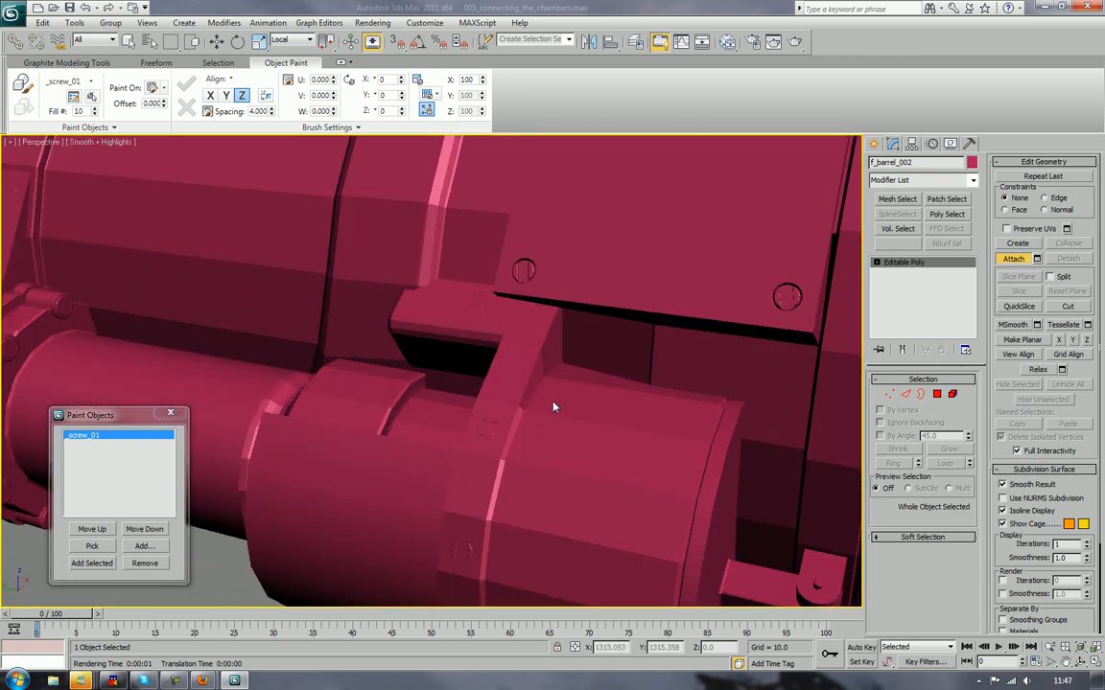
left_click(937, 395)
key("w")
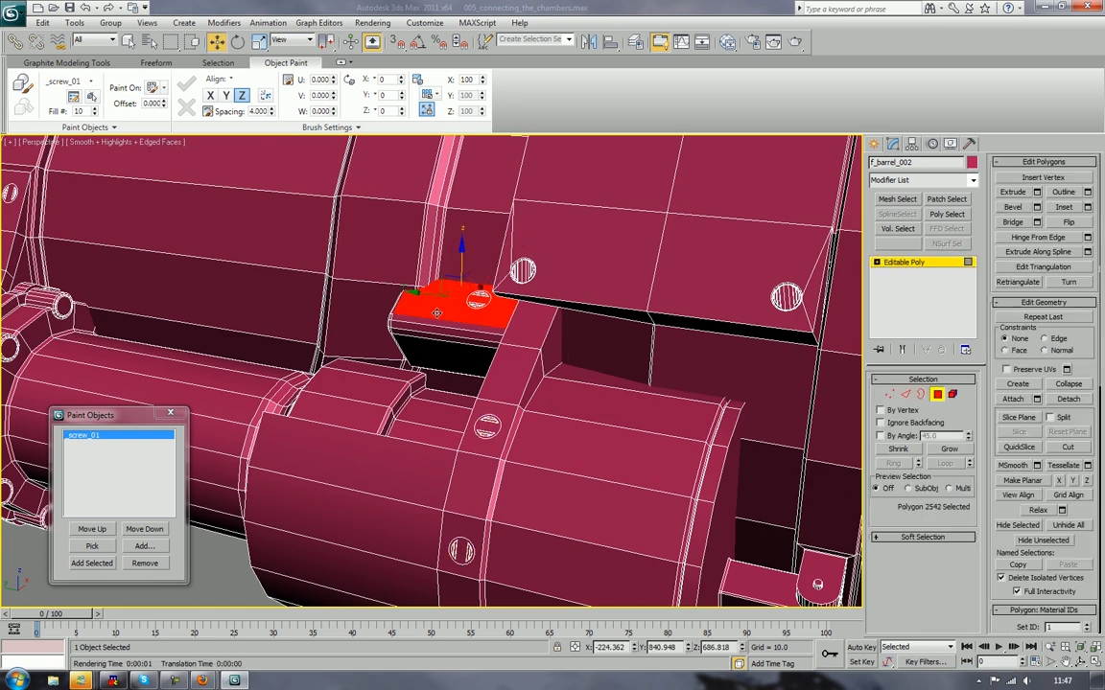
key("Delete")
left_click(488, 424)
key("Delete")
left_click(460, 553)
key("Delete")
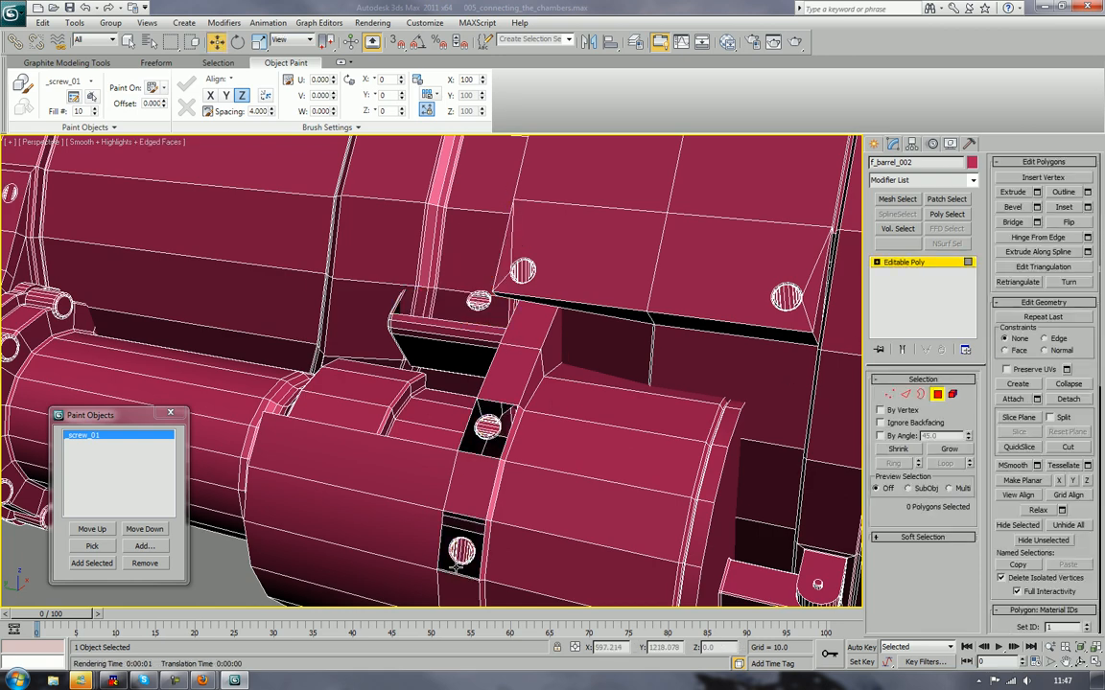
Step: Examine the openings around the bracket and strap screws, and undo the polygon deletions
middle_click_drag(456, 568, 440, 398, "alt")
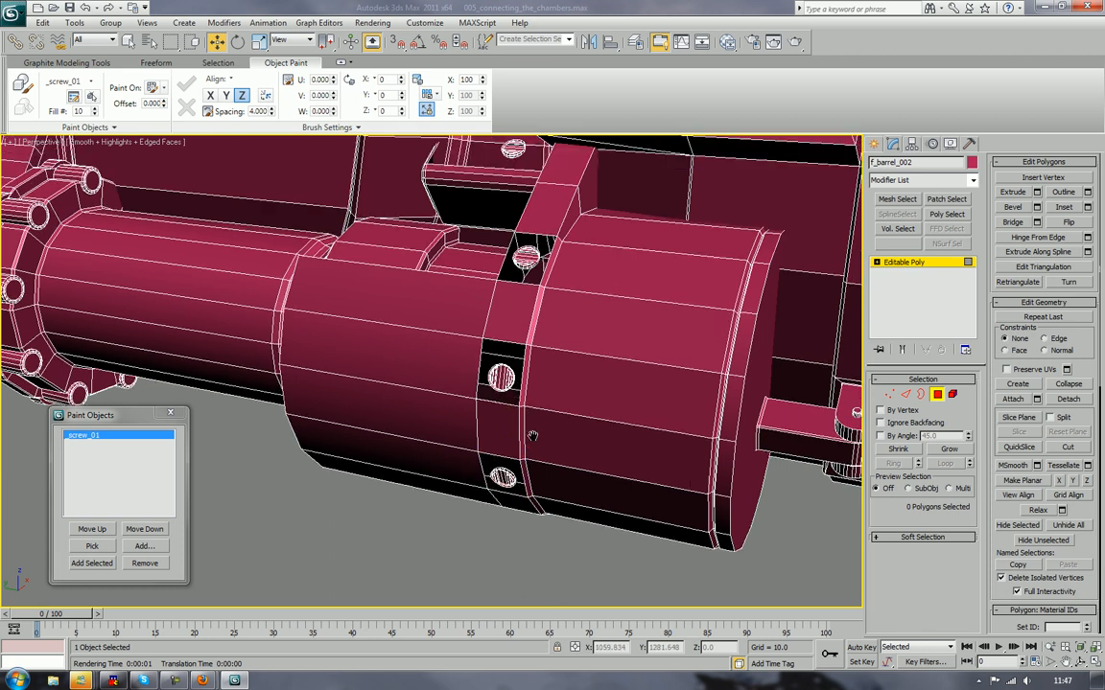
scroll(533, 437, "up", 5)
scroll(558, 325, "up", 6)
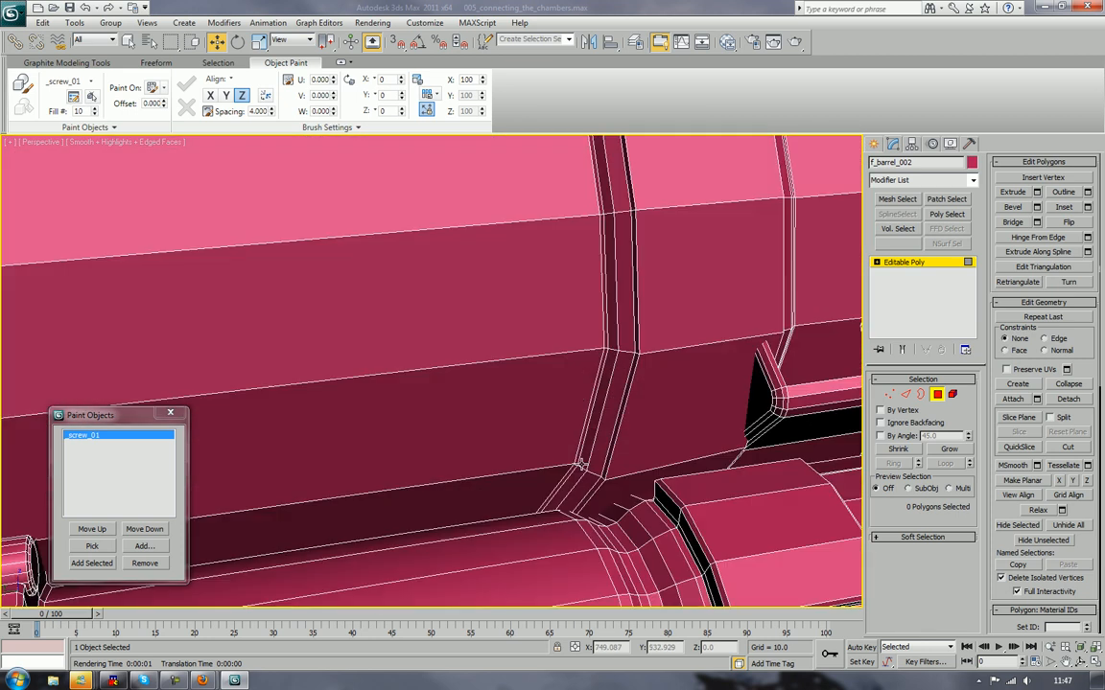
scroll(579, 465, "down", 4)
middle_click_drag(710, 400, 458, 439, "alt")
scroll(458, 439, "up", 5)
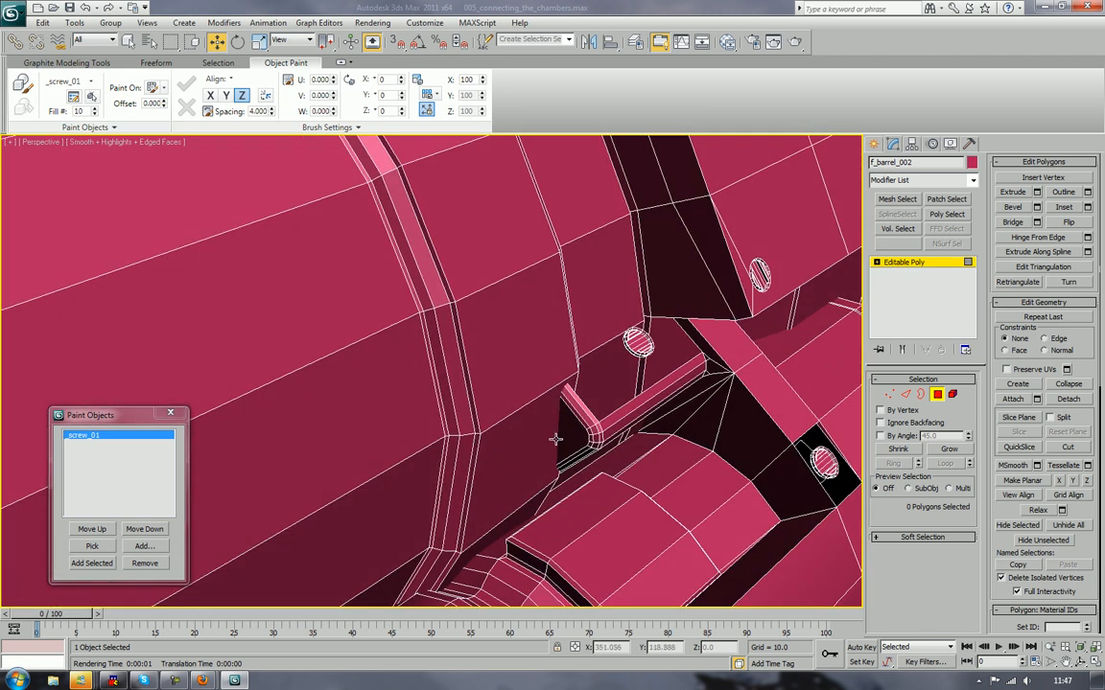
scroll(555, 439, "up", 2)
middle_click_drag(745, 416, 633, 433, "alt")
left_click(633, 433)
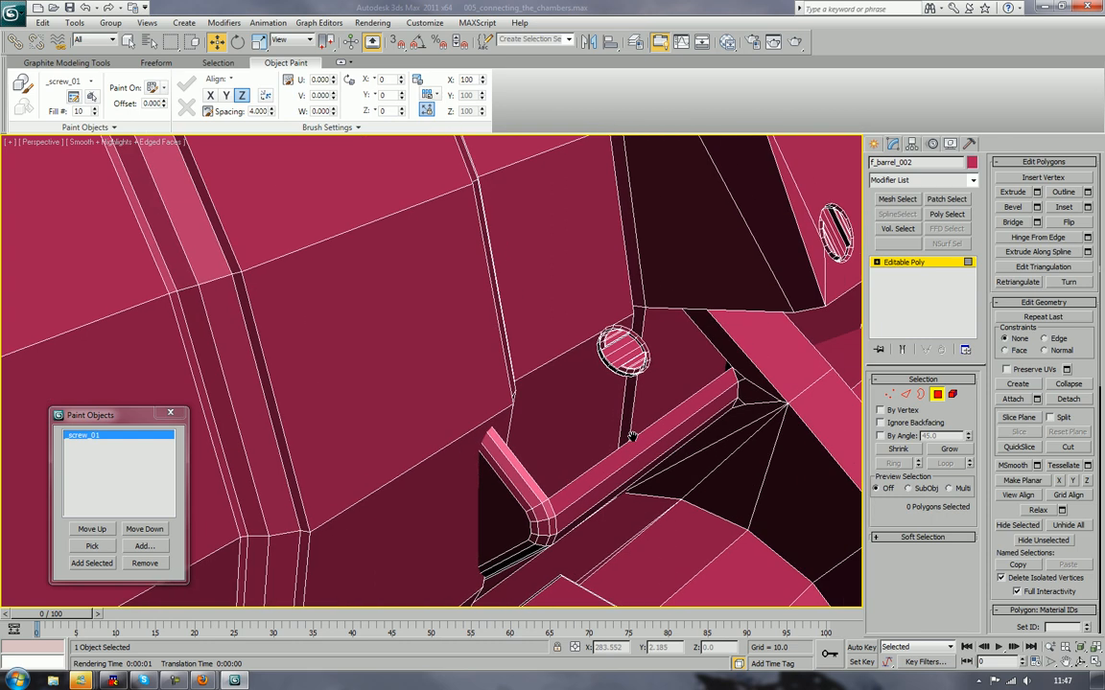
key("ctrl+z")
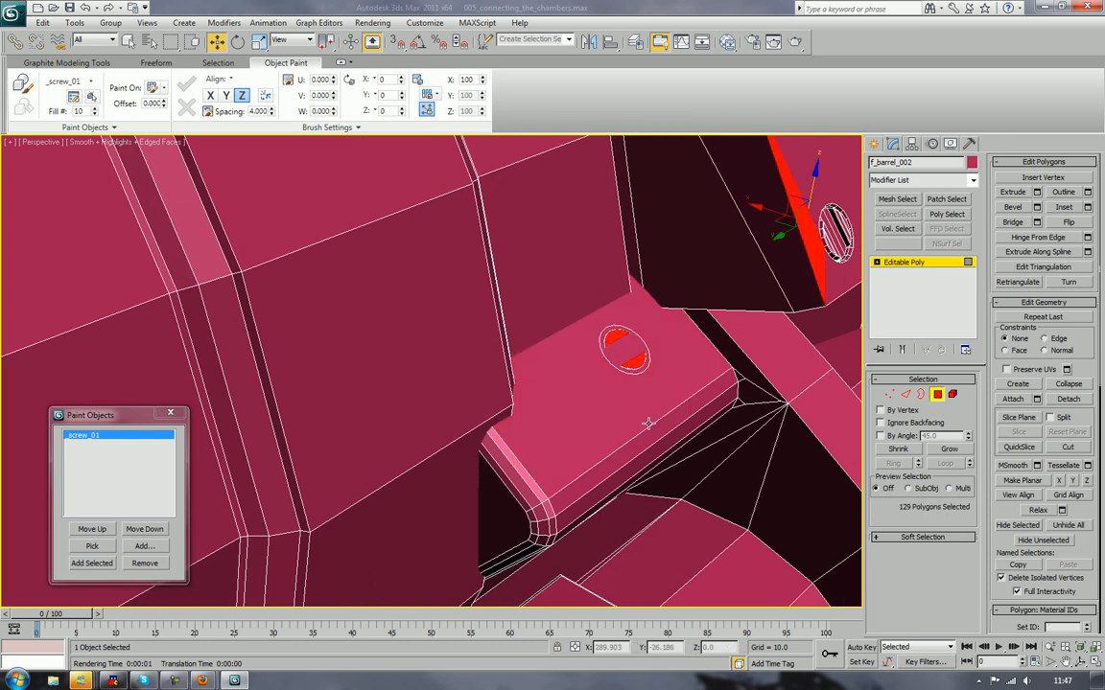
Step: Select the screw element on the small bracket's top face and delete it
left_click(952, 394)
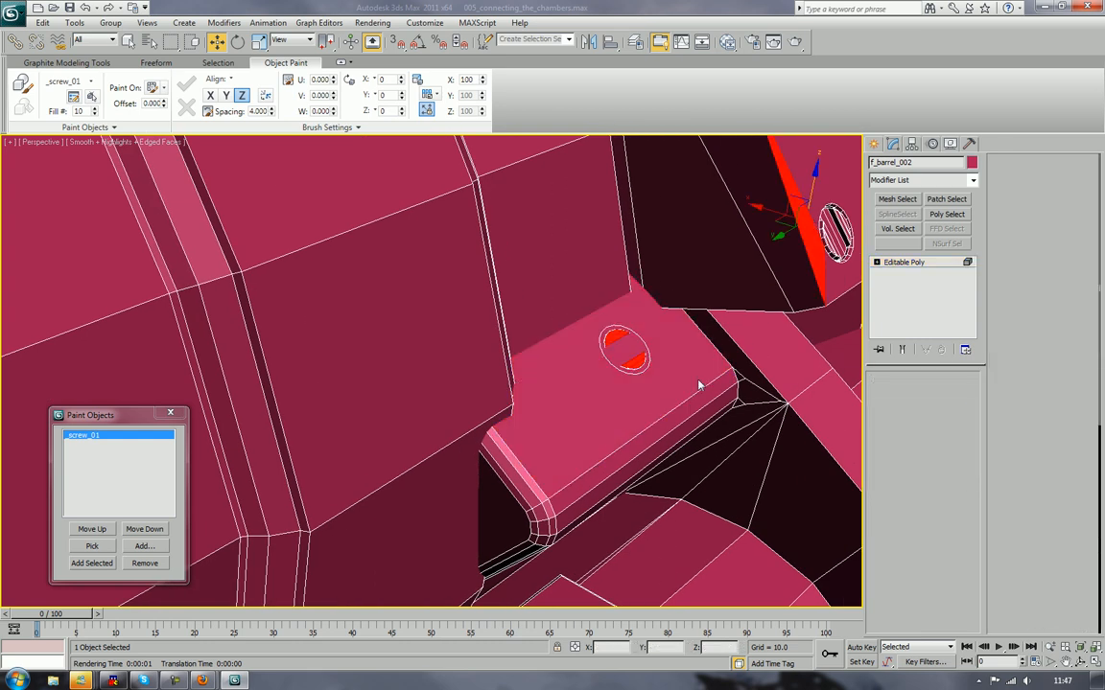
left_click(636, 355)
left_click(637, 356)
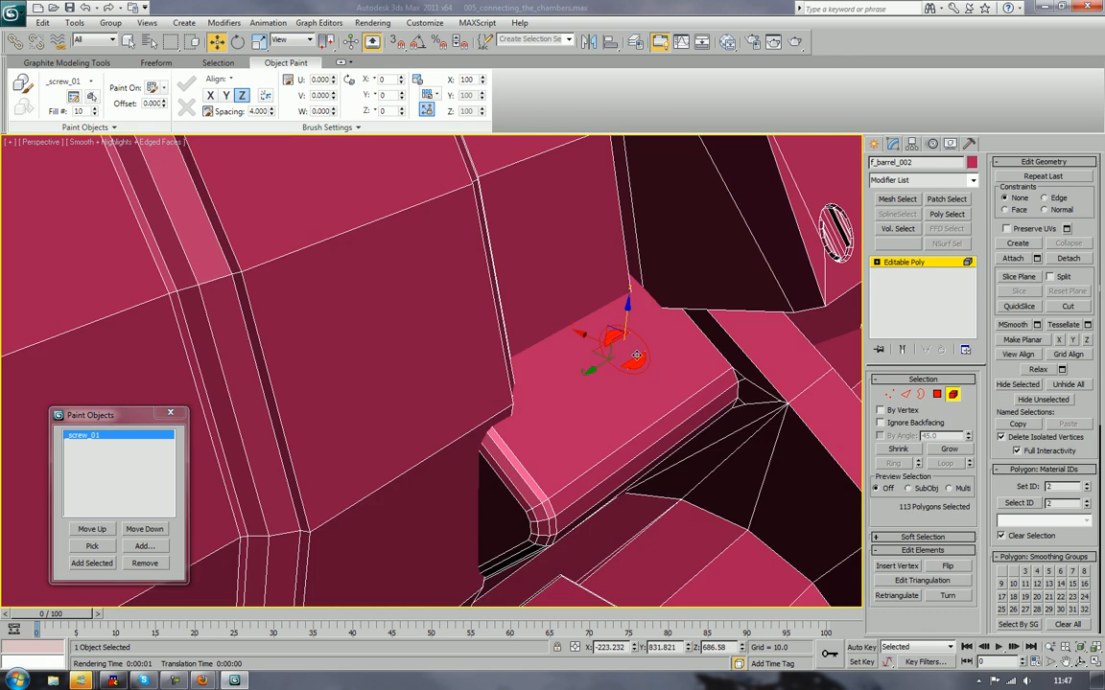
left_click(637, 356, "alt")
middle_click_drag(661, 431, 833, 358, "alt")
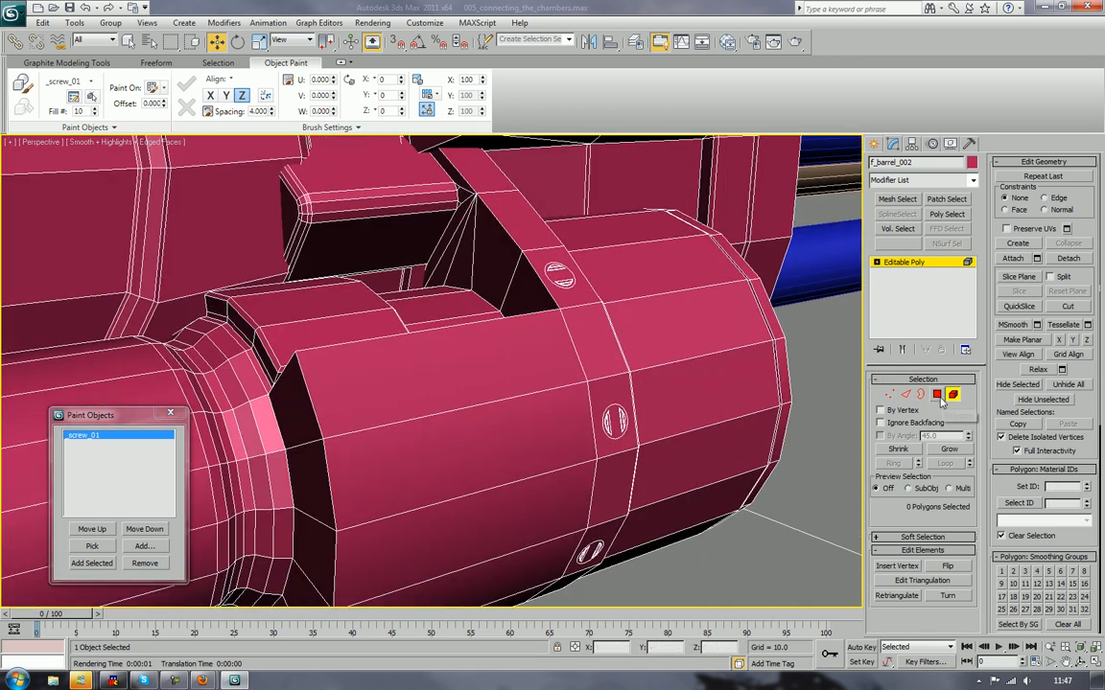
Step: Delete the polygons beneath the screws on the lower side cylinder's front strap to open holes around them
left_click(937, 394)
left_click(579, 295)
left_click(594, 339)
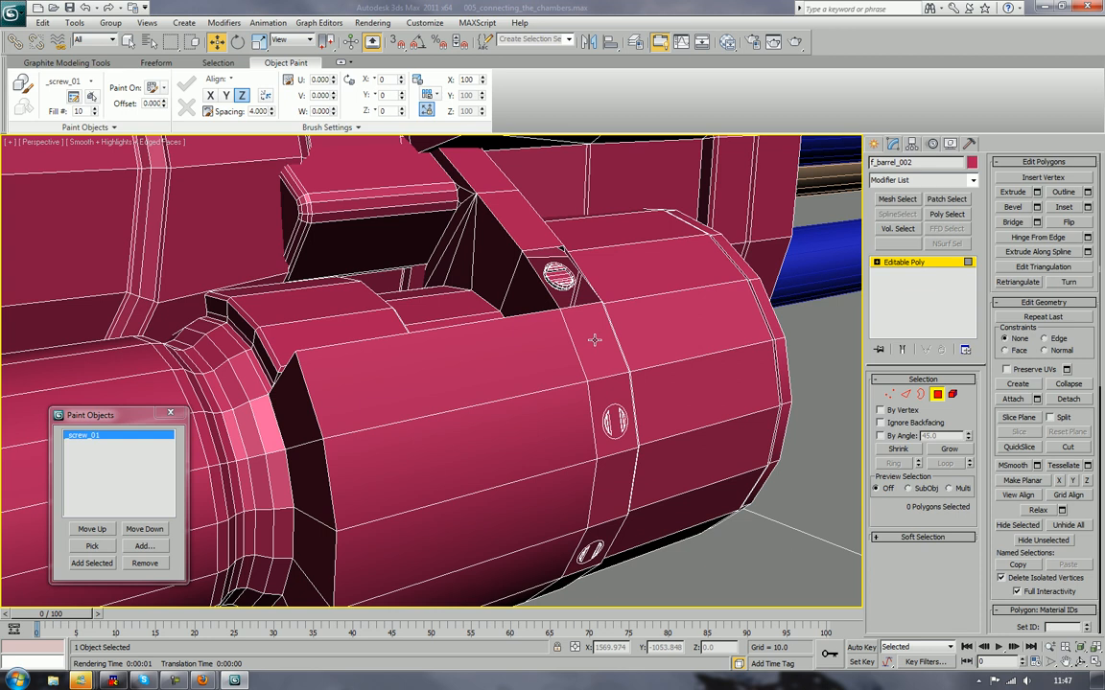
left_click(606, 387)
key("Delete")
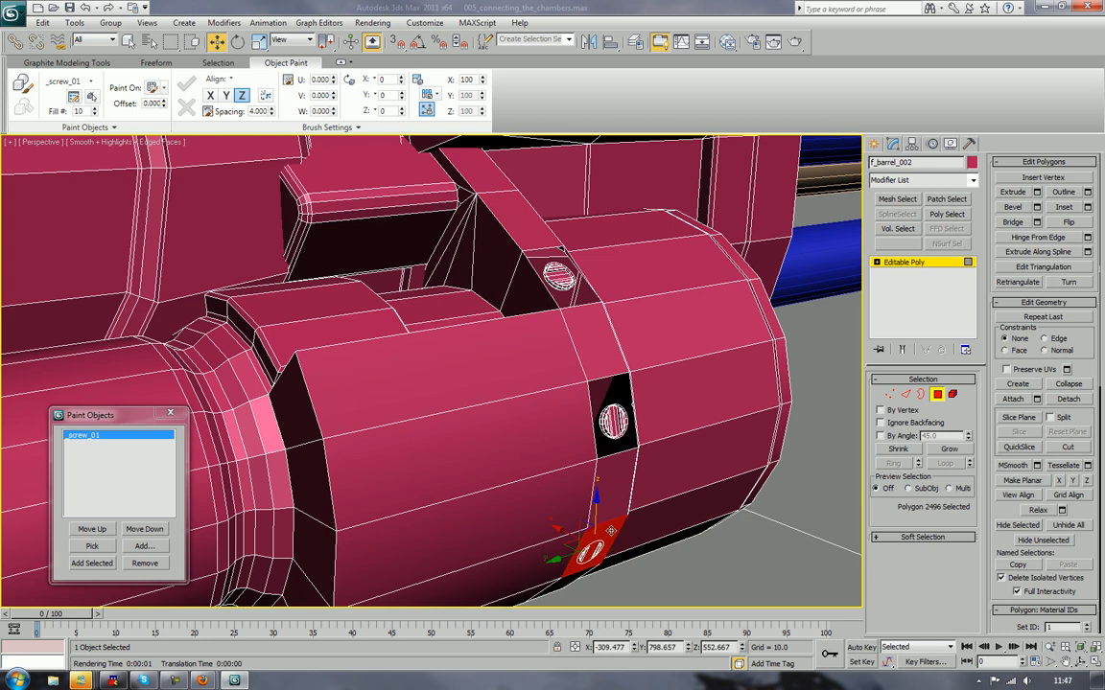
Step: Select the uppermost strap screw's outer rim edge together with the facing upper border edge of its opening
scroll(622, 469, "up", 5)
middle_click_drag(759, 433, 620, 467)
left_click(905, 396)
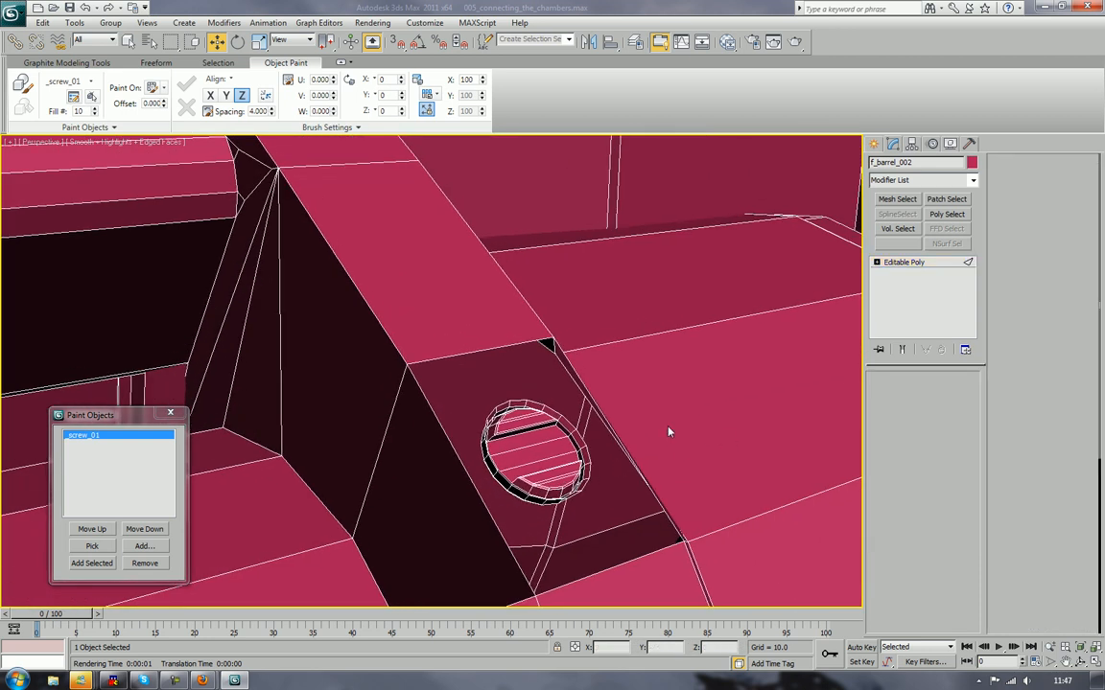
left_click(576, 433)
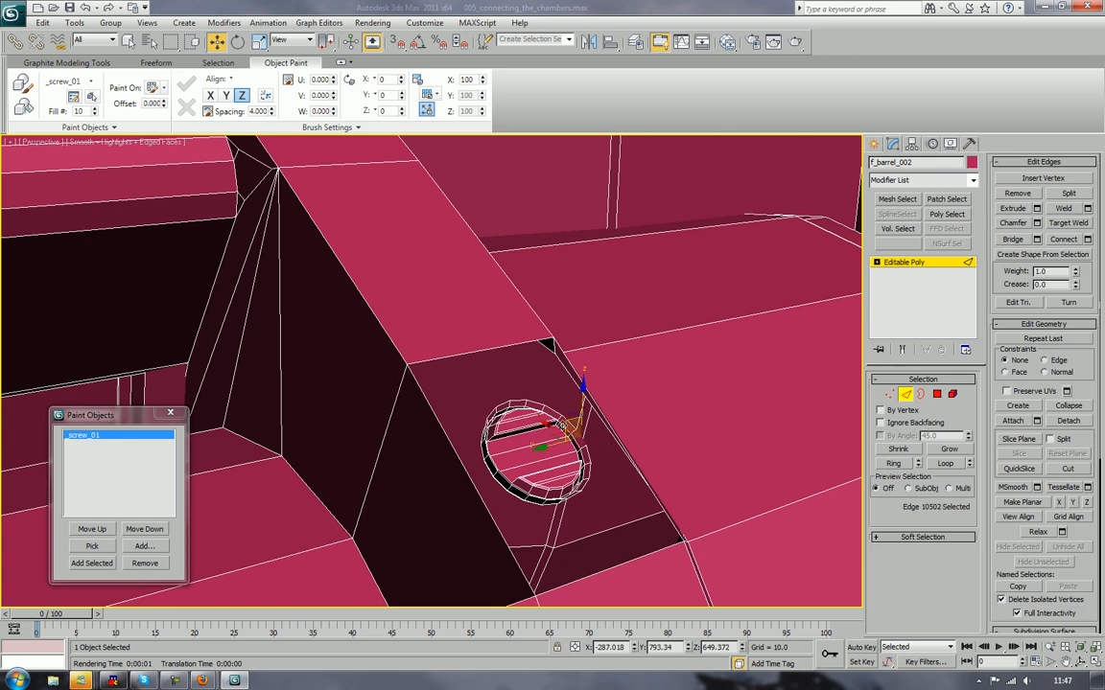
left_click(507, 404)
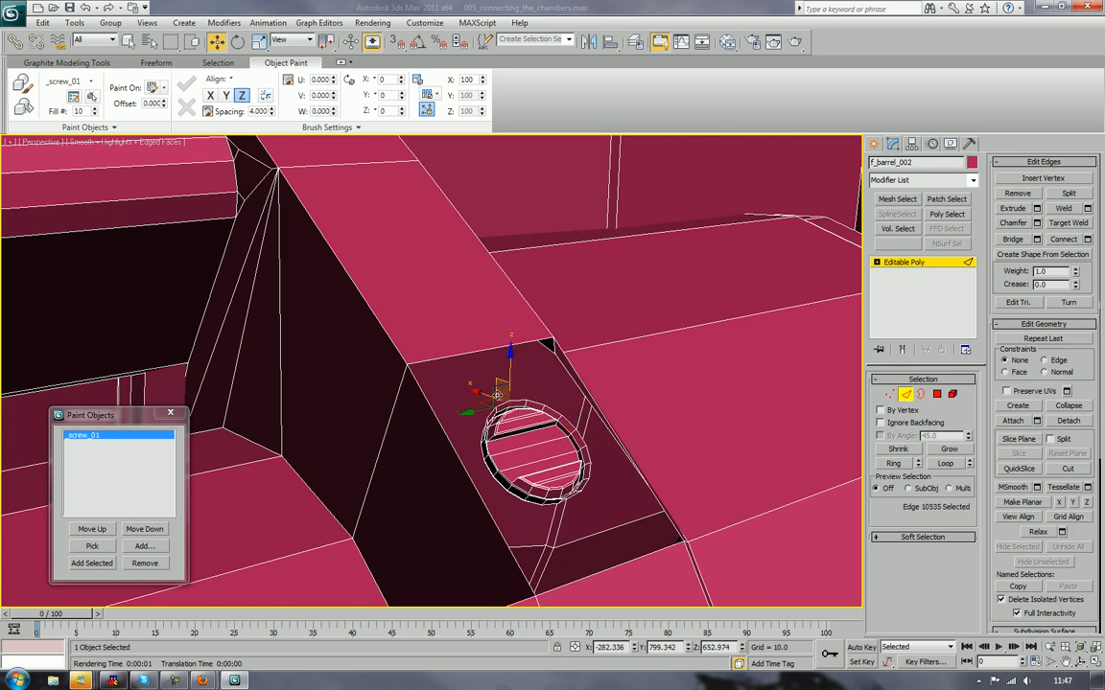
left_click_drag(504, 402, 500, 375)
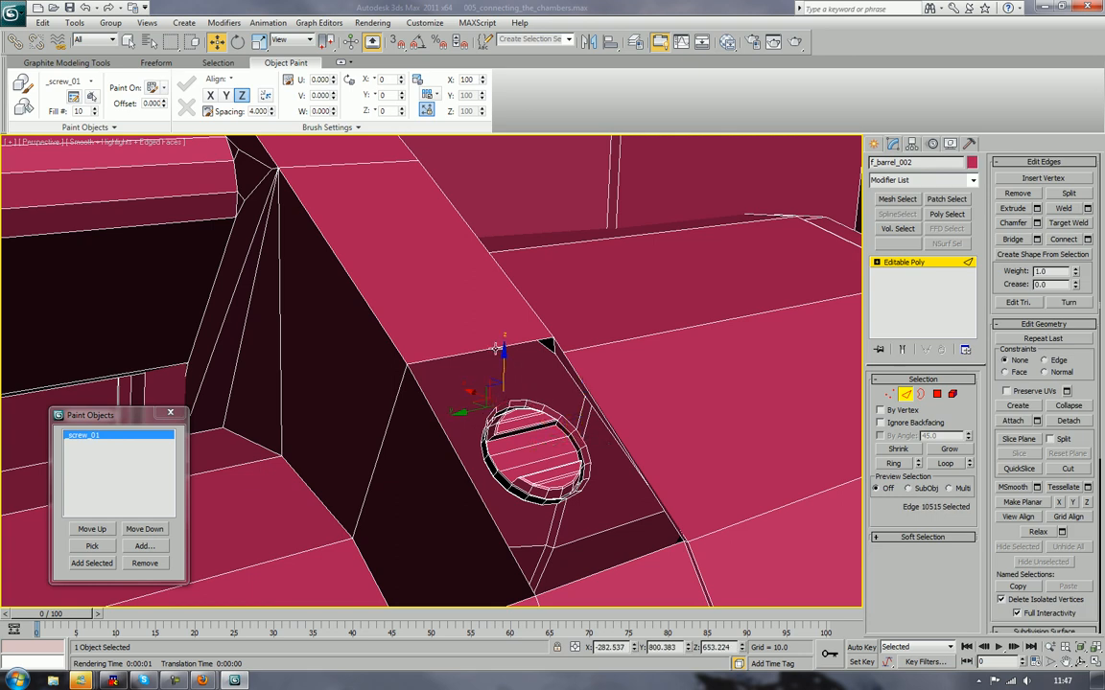
left_click(495, 347)
key("q")
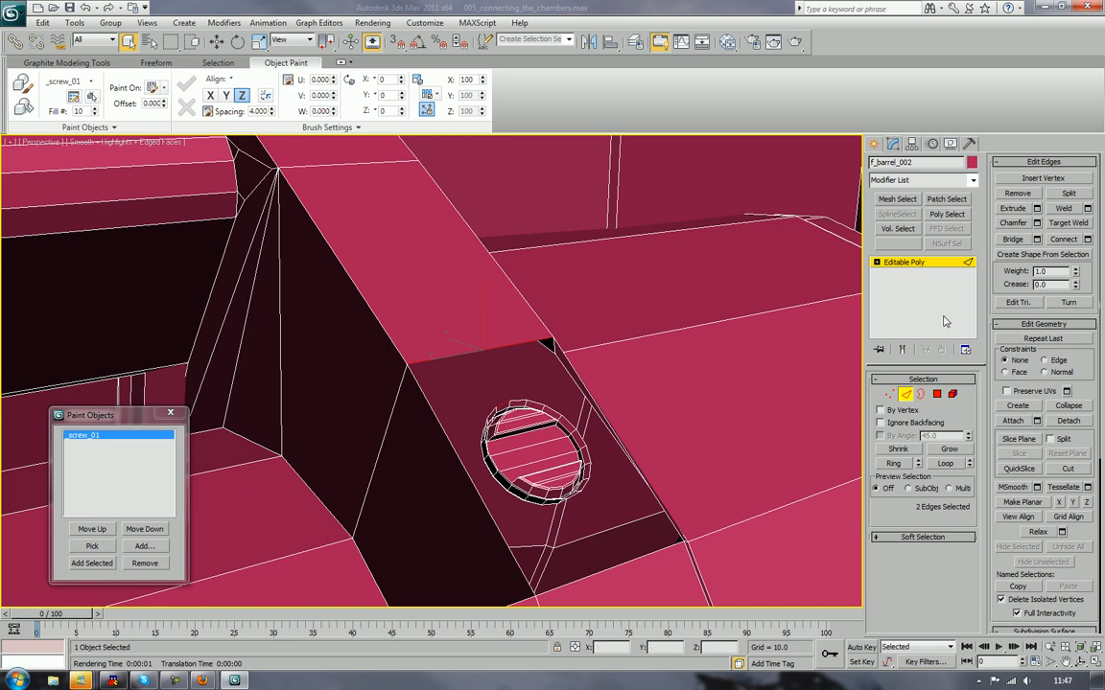
Step: Bridge the middle strap screw's upper rim edge to the upper border edge of its opening
middle_click_drag(780, 383, 674, 126, "alt")
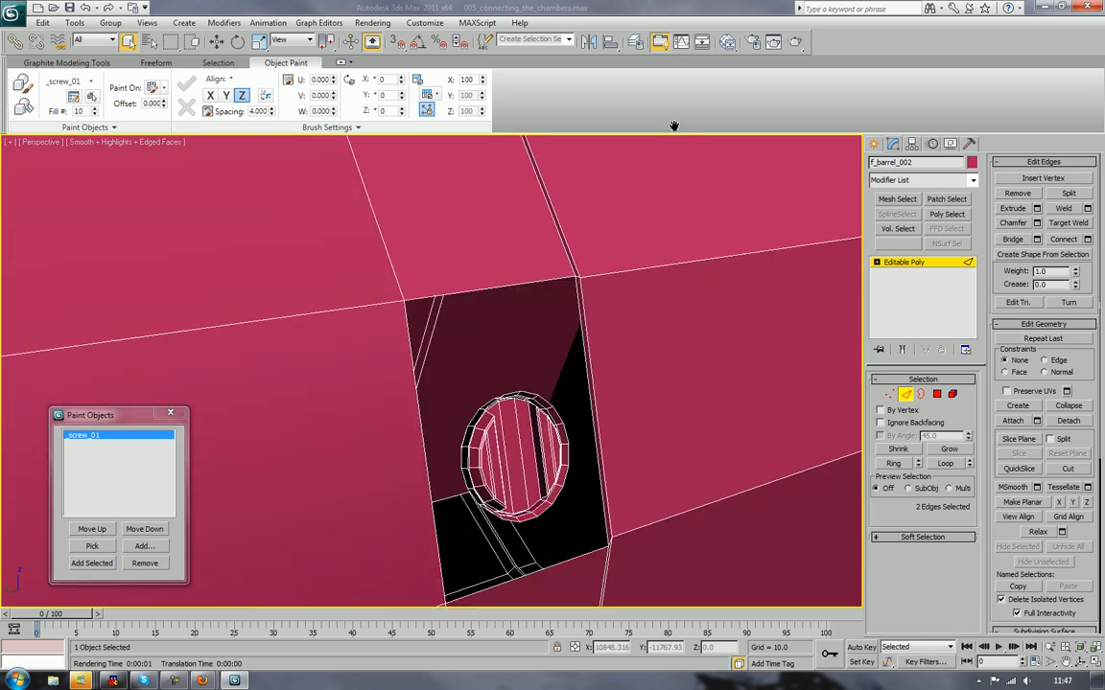
left_click(530, 364)
left_click(534, 281, "ctrl")
left_click(1013, 242)
middle_click_drag(541, 428, 517, 223, "alt")
middle_click_drag(485, 505, 481, 431, "alt")
middle_click_drag(508, 290, 579, 559, "alt")
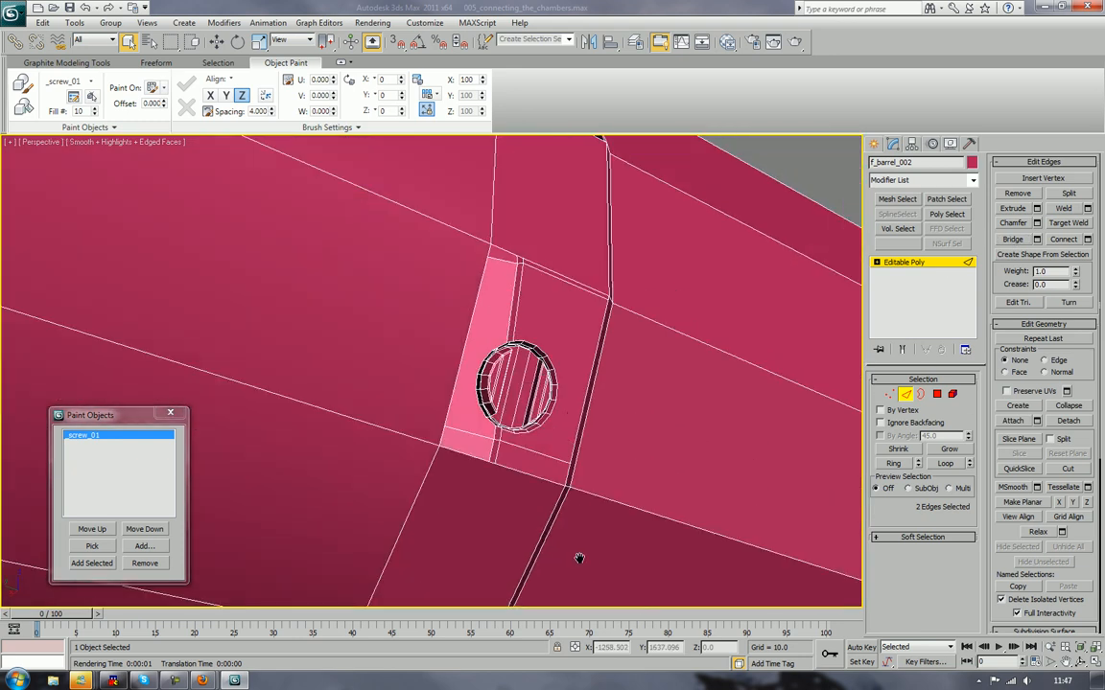
Step: Bridge the lowest strap screw's upper rim edge to the upper border edge of its opening on the lower side cylinder's strap
middle_click_drag(569, 399, 501, 304, "alt")
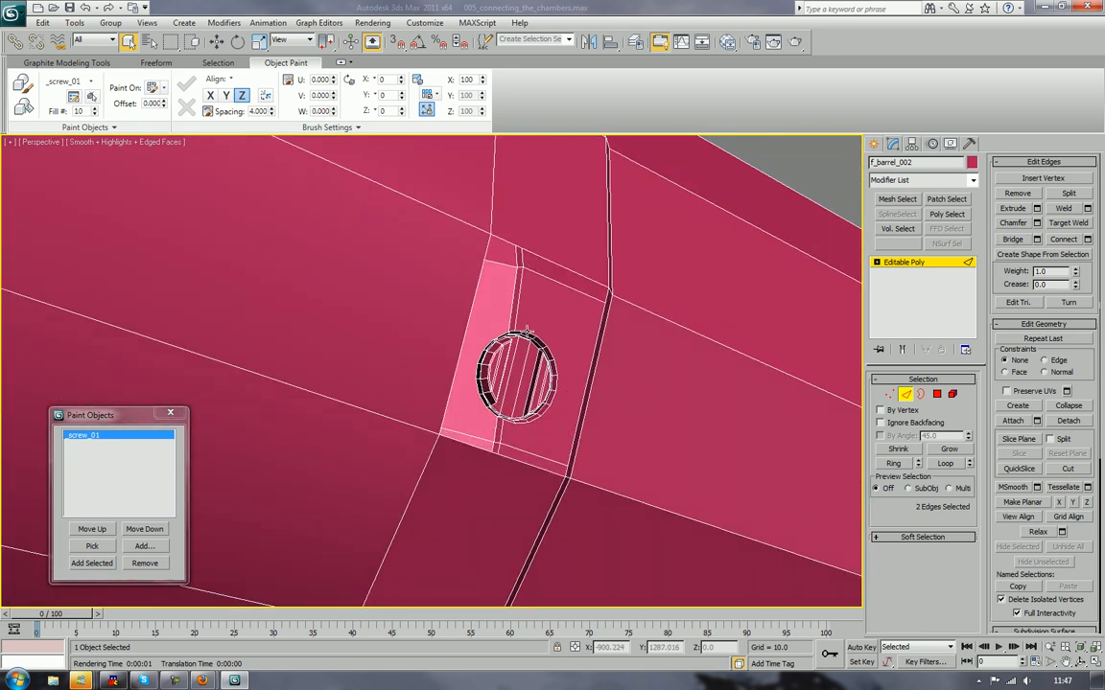
left_click(480, 302)
left_click(575, 274, "ctrl")
left_click(1012, 241)
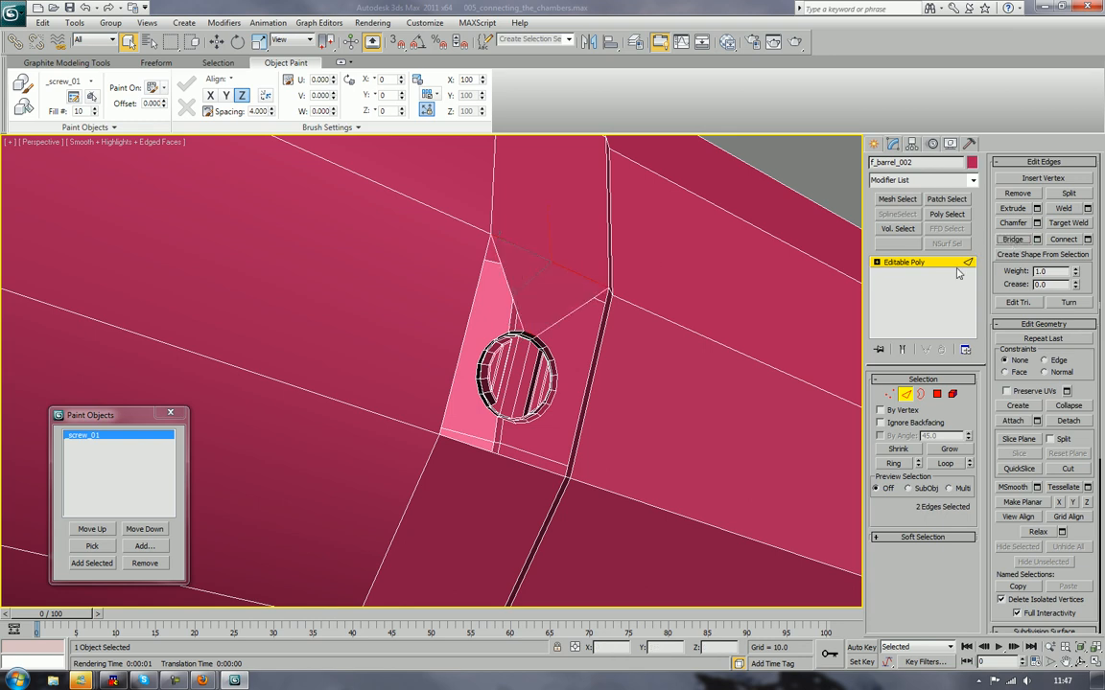
Step: Select the border loops of all three bridged screw openings on the lower side cylinder's strap and cap them
middle_click_drag(765, 269, 792, 403)
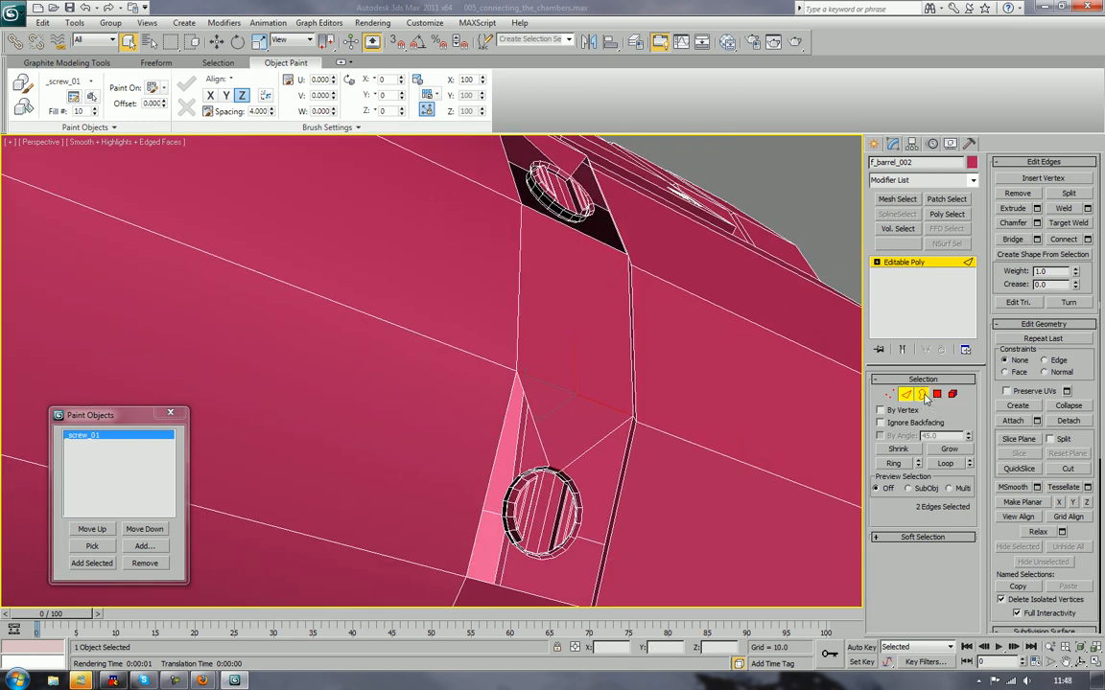
key("3")
left_click(605, 534)
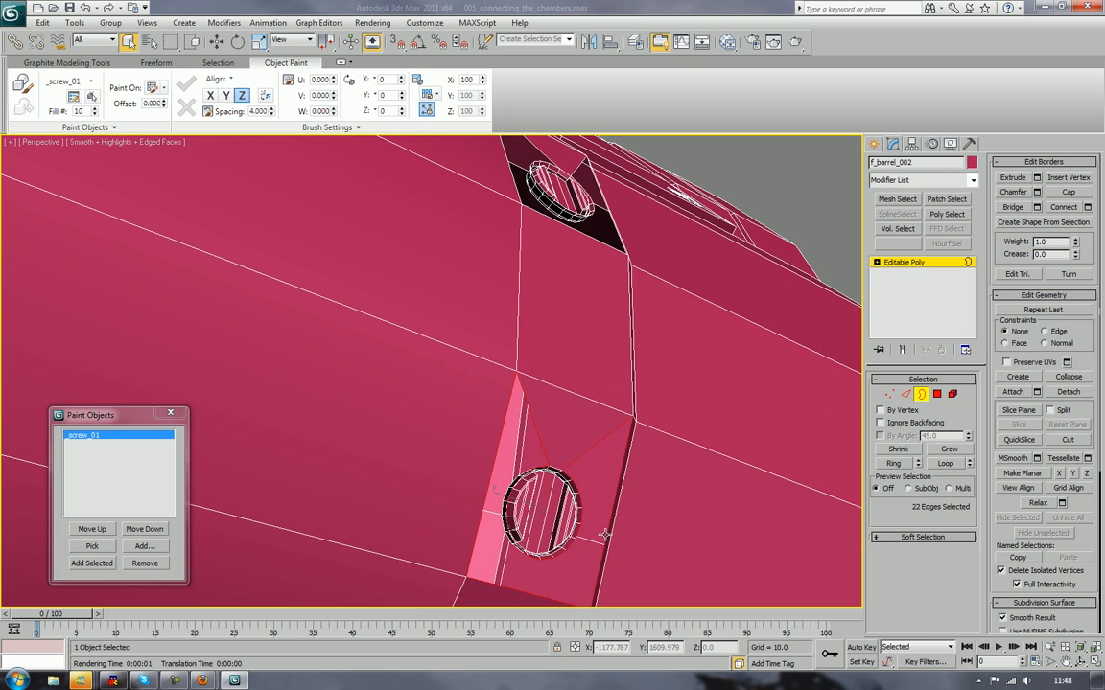
left_click(625, 247, "ctrl")
middle_click_drag(626, 247, 645, 560, "alt")
left_click(594, 437, "ctrl")
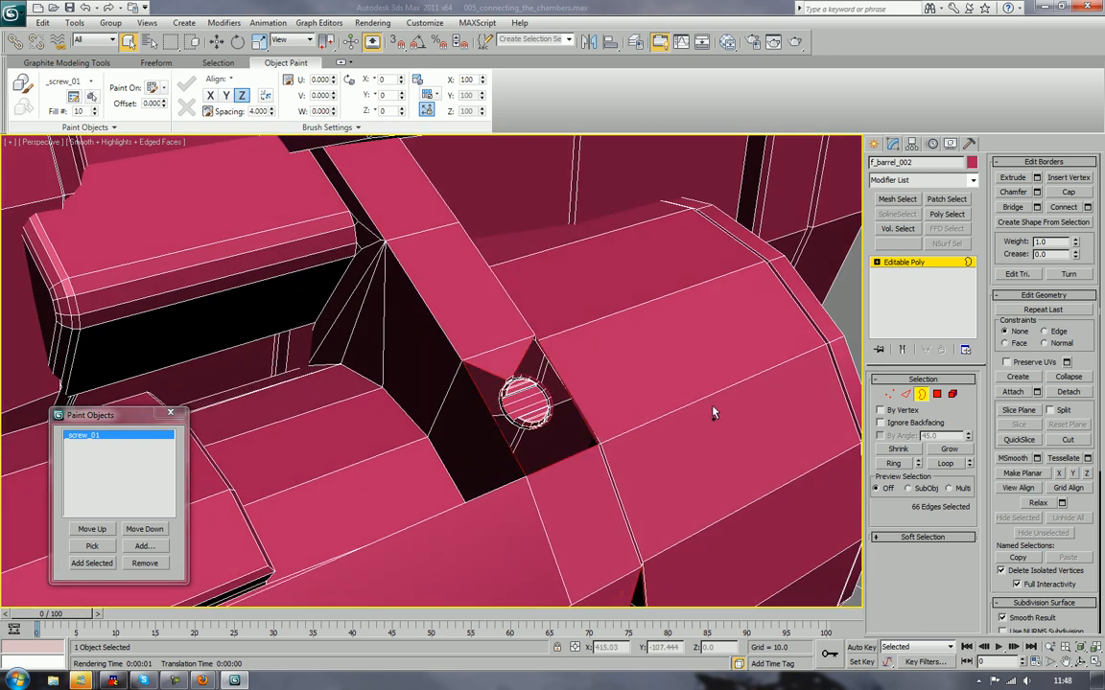
left_click(1068, 191)
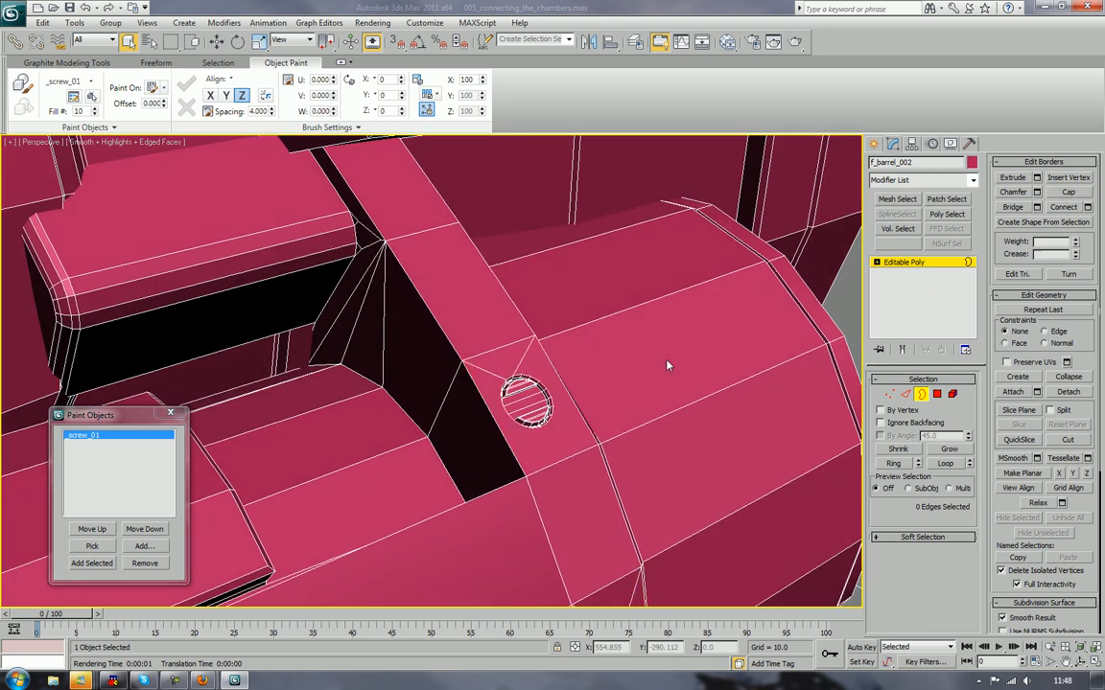
Step: Delete the polygons beneath the two lower screws on the long strap running from the main cylinder to the thin side cylinder
middle_click_drag(599, 324, 822, 372, "alt")
scroll(445, 381, "up", 3)
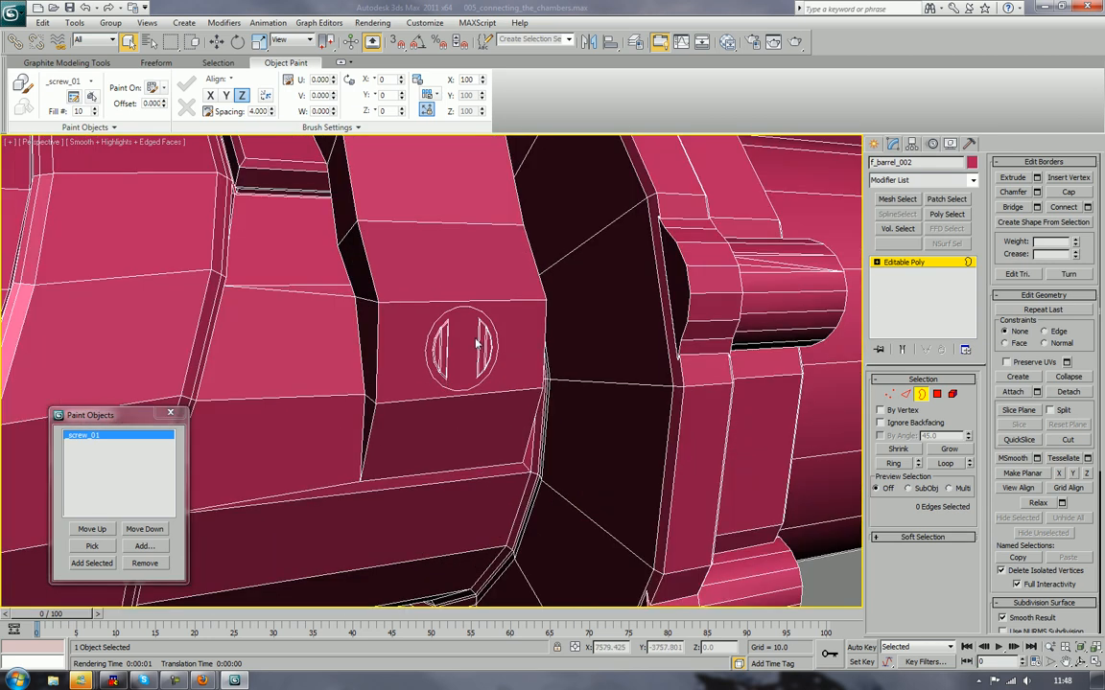
middle_click_drag(479, 344, 527, 414)
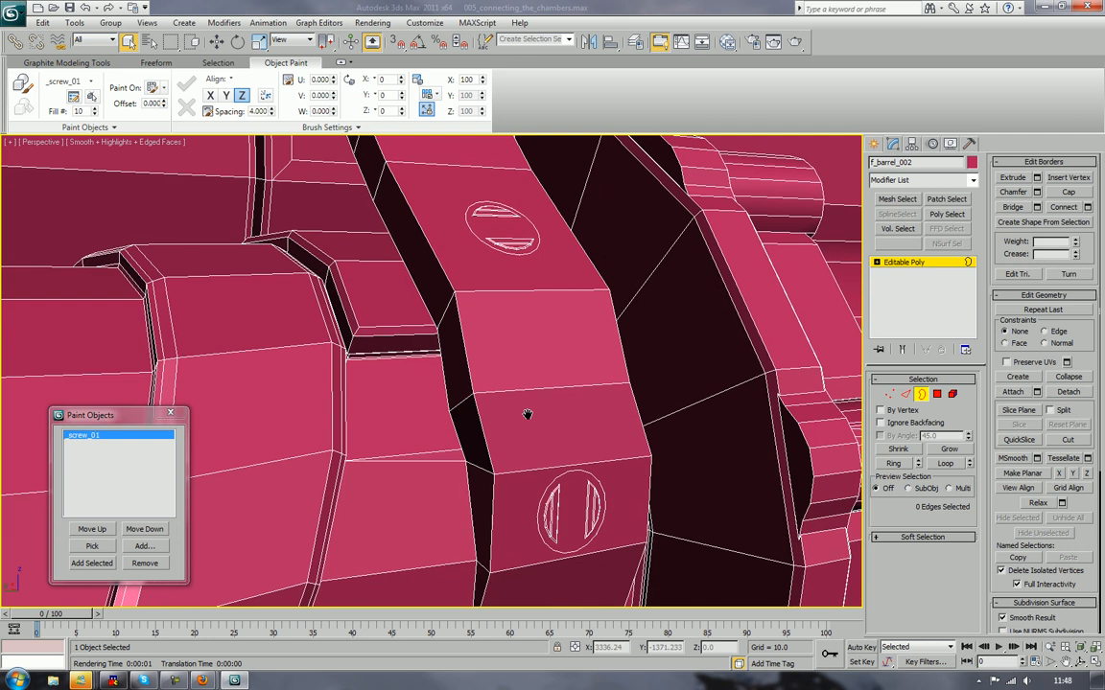
left_click(938, 395)
left_click(564, 259)
key("Delete")
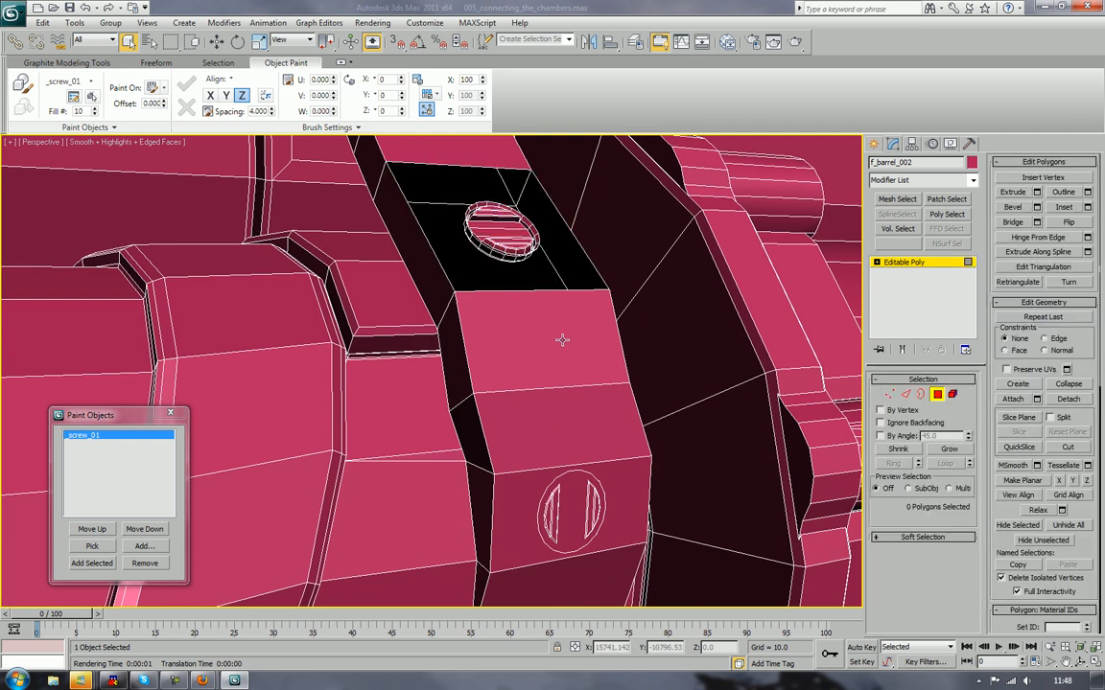
left_click(542, 489)
key("Delete")
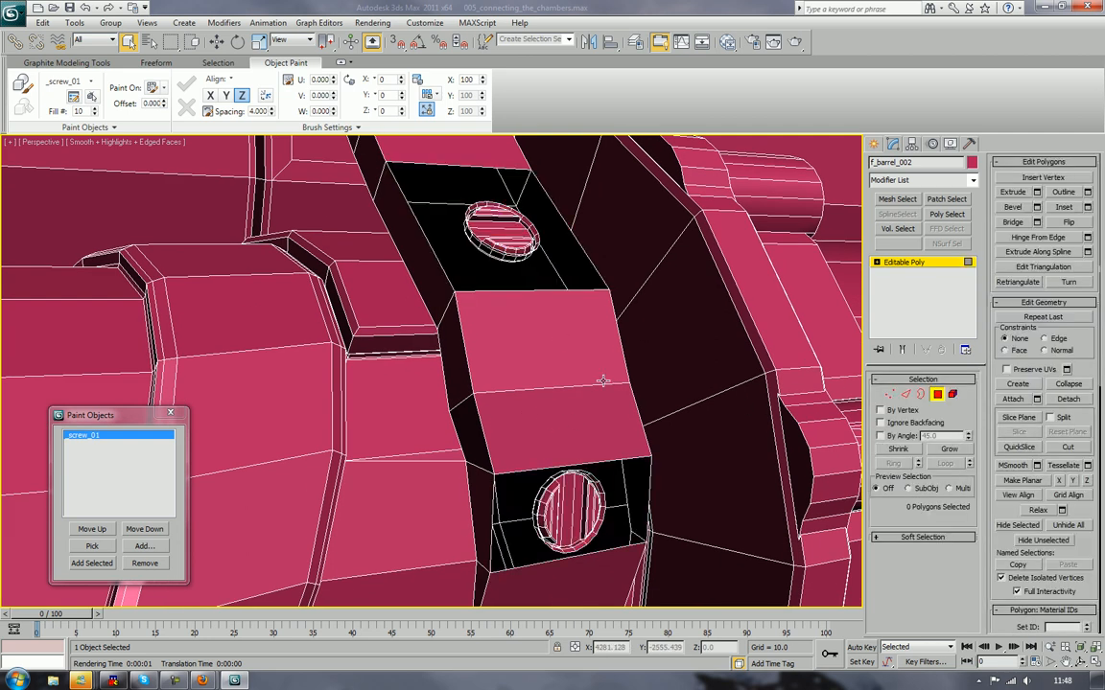
Step: Delete the polygons beneath the two upper screws on the long strap across the main cylinder
middle_click_drag(602, 380, 525, 313, "alt")
left_click(388, 253)
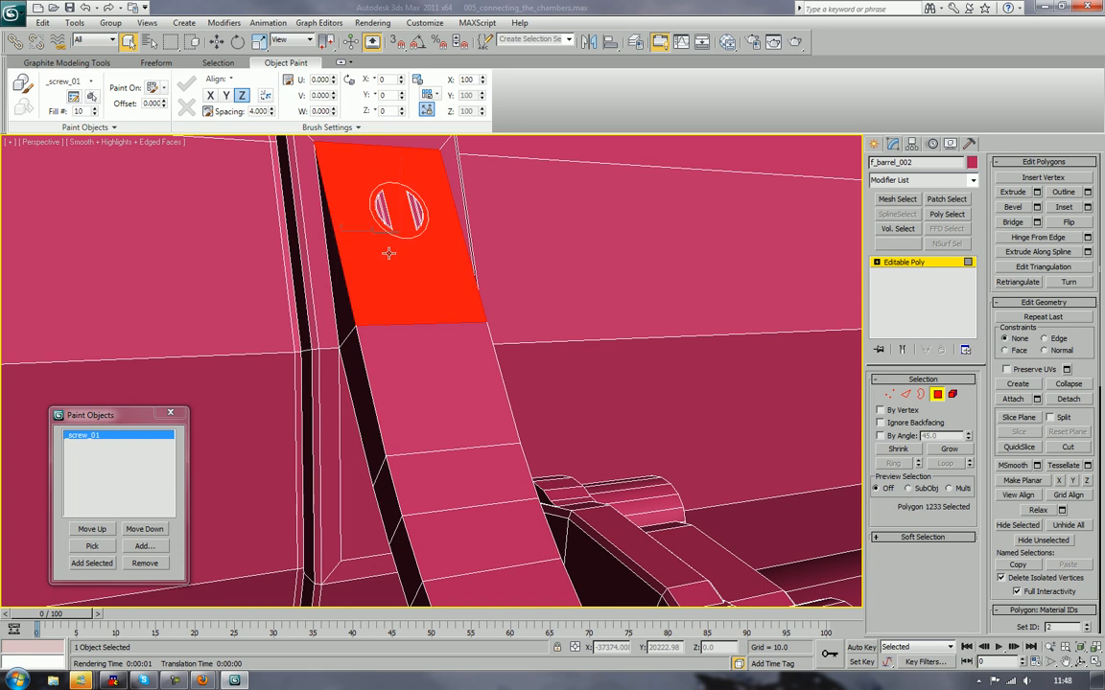
key("Delete")
middle_click_drag(389, 253, 438, 321, "alt")
left_click(432, 266)
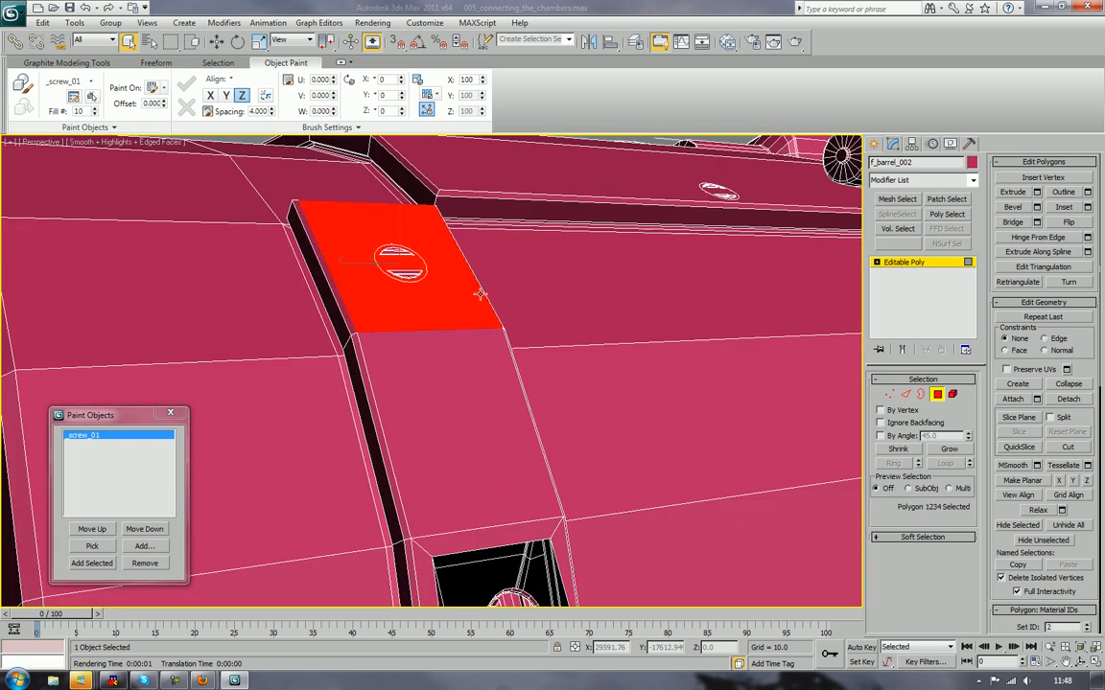
key("Delete")
Step: Bridge the topmost screw's outer rim edge to the upper border edge of its opening on the long strap
key("2")
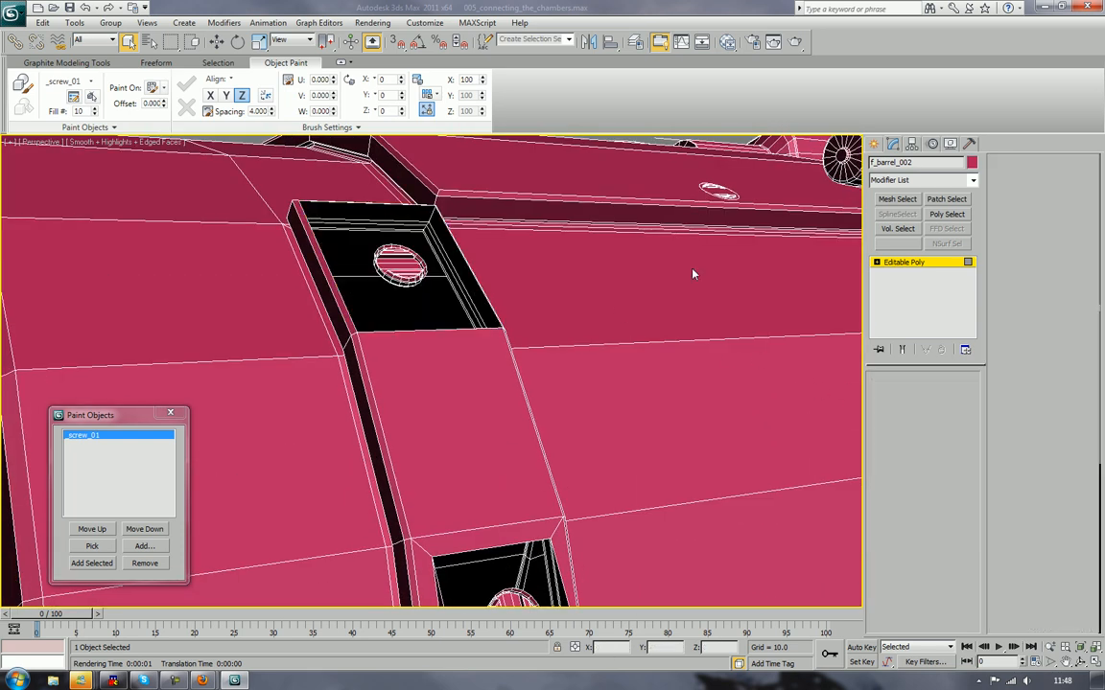
scroll(712, 359, "up", 6)
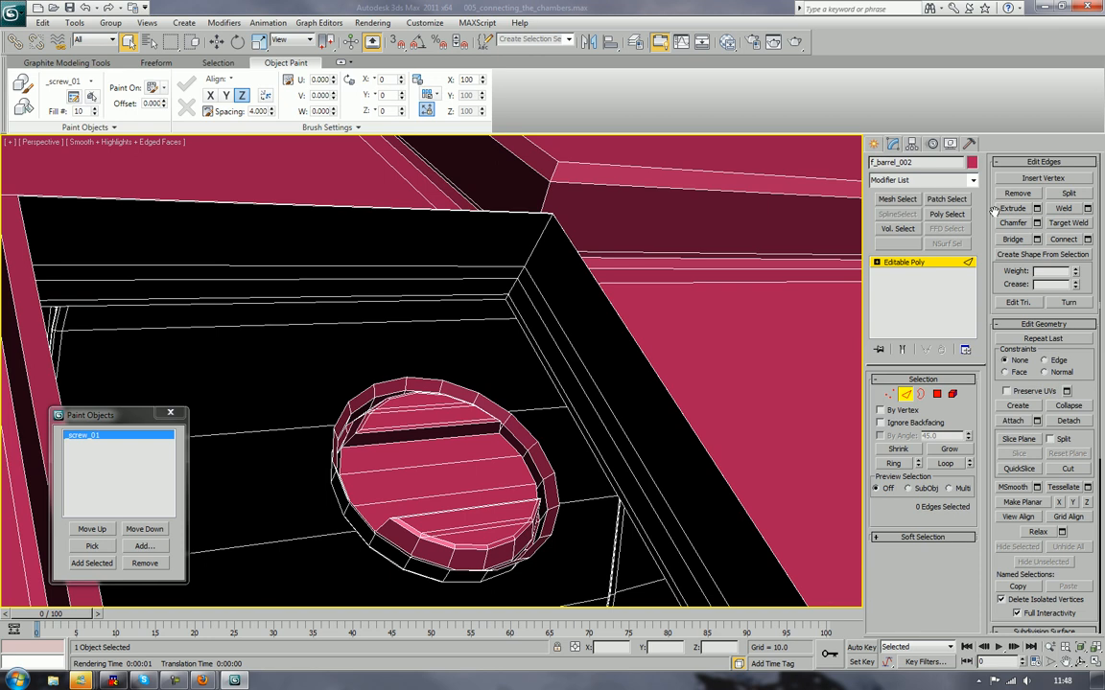
left_click(1020, 241)
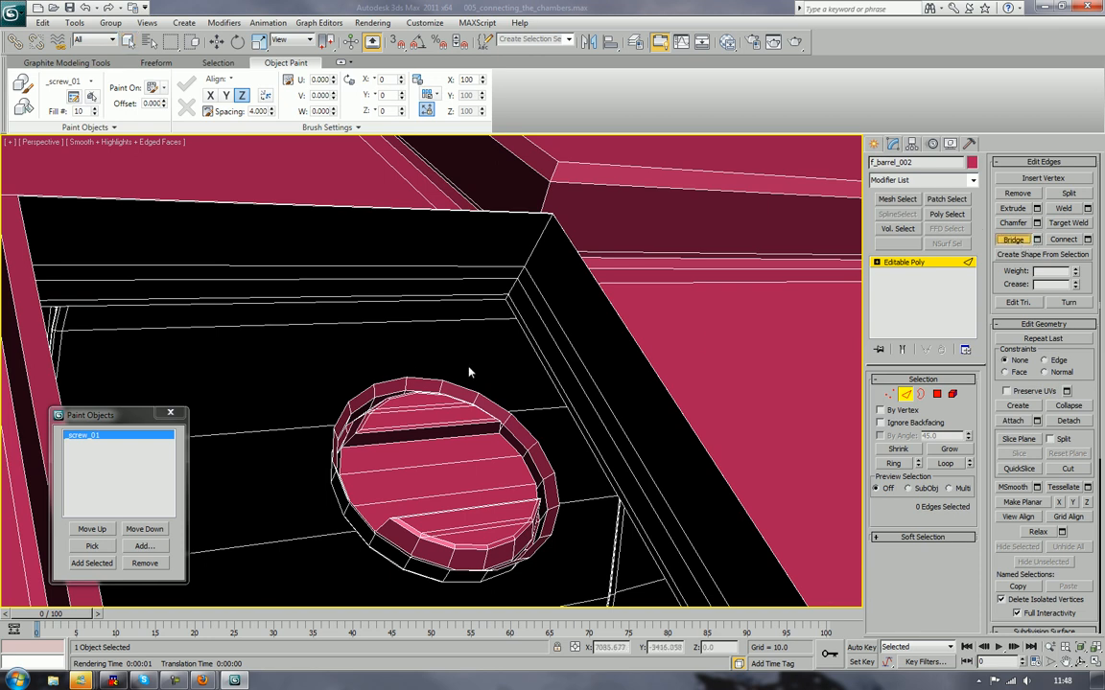
left_click(426, 377)
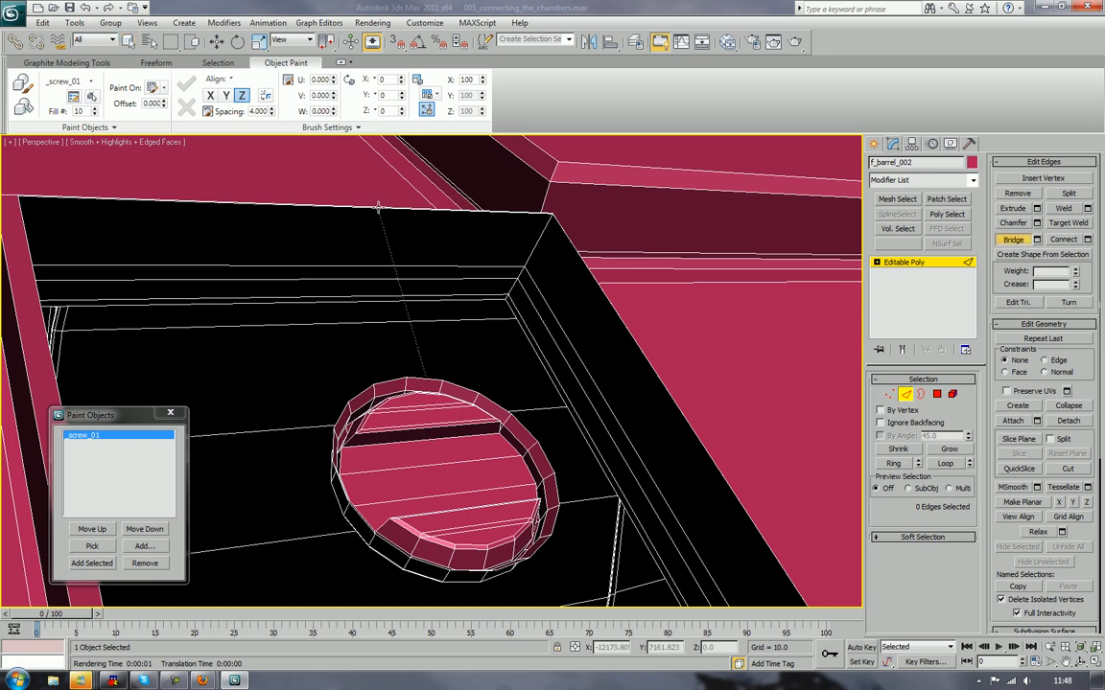
left_click(378, 207)
Step: Bridge the long strap's second screw from the top to the upper border edge of its opening
scroll(378, 207, "down", 7)
middle_click_drag(434, 358, 496, 408, "alt")
scroll(374, 213, "up", 5)
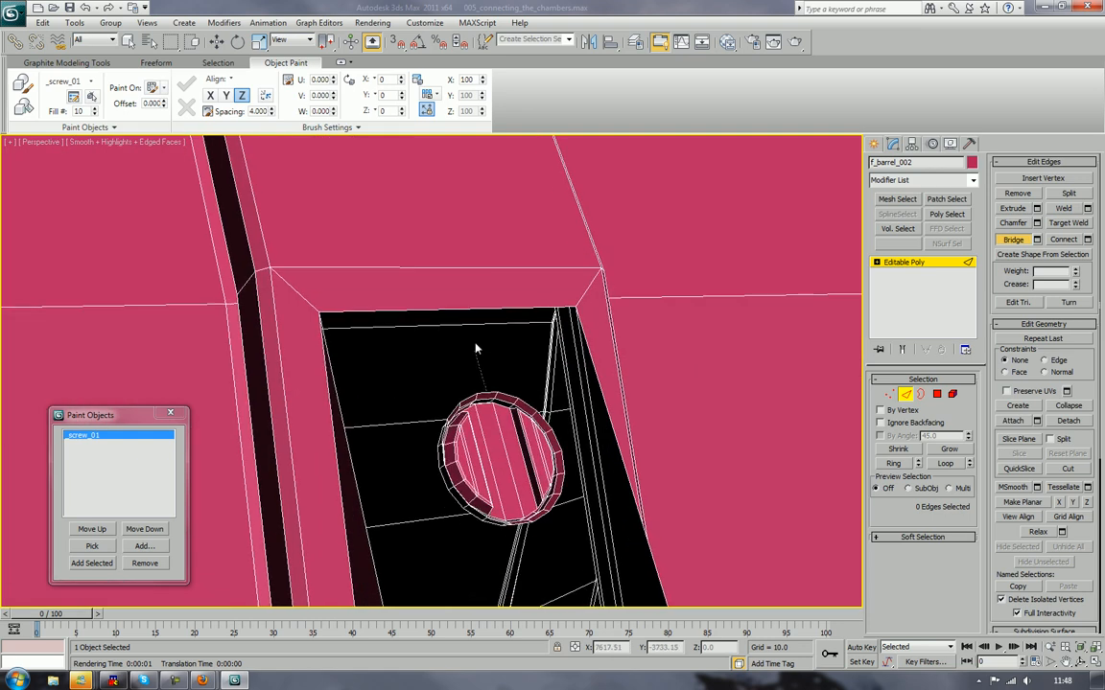
left_click(475, 311)
Step: Bridge the long strap's third screw from the top to the upper border edge of its opening
scroll(507, 398, "down", 4)
middle_click_drag(562, 537, 554, 289, "alt")
scroll(554, 288, "up", 5)
scroll(618, 394, "down", 1)
middle_click_drag(691, 402, 659, 387, "alt")
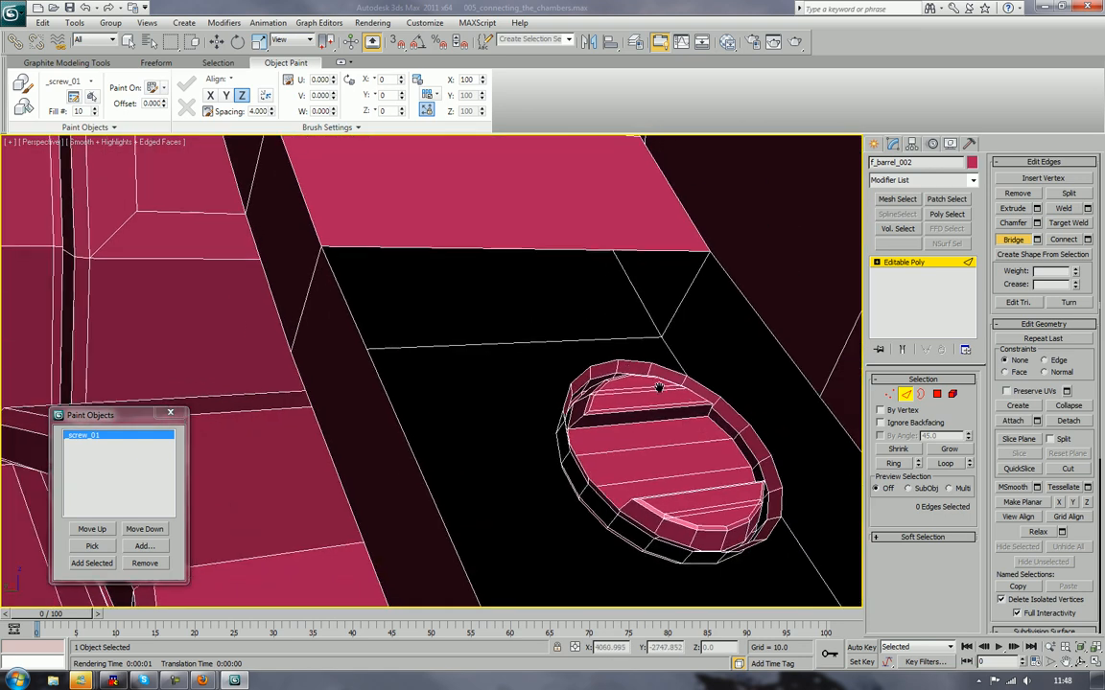
left_click(597, 250)
Step: Bridge the long strap's lowest screw to the upper border edge of its opening
middle_click_drag(664, 413, 535, 313)
scroll(535, 314, "down", 4)
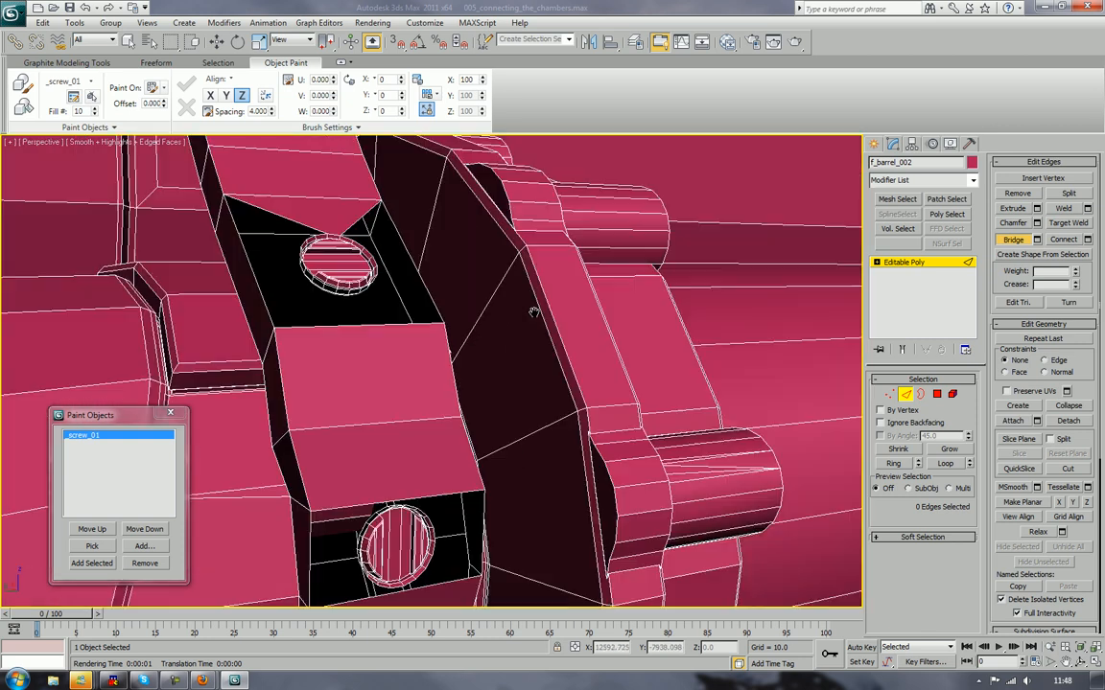
middle_click_drag(518, 419, 527, 361, "alt")
scroll(548, 293, "up", 4)
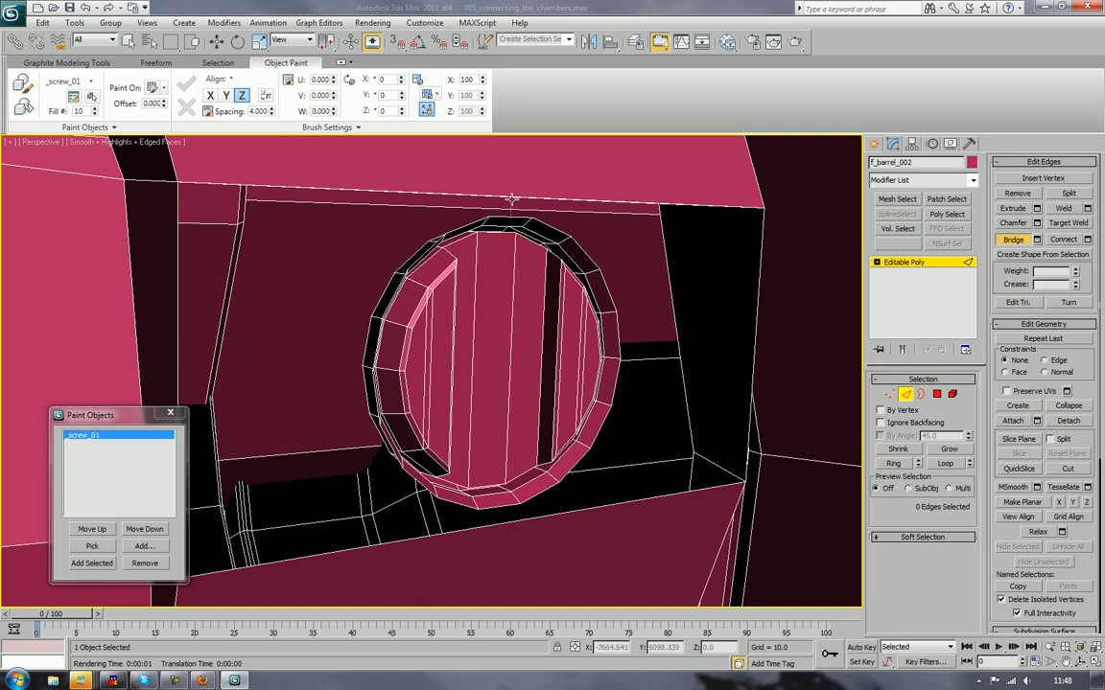
scroll(532, 207, "down", 4)
middle_click_drag(534, 211, 592, 321)
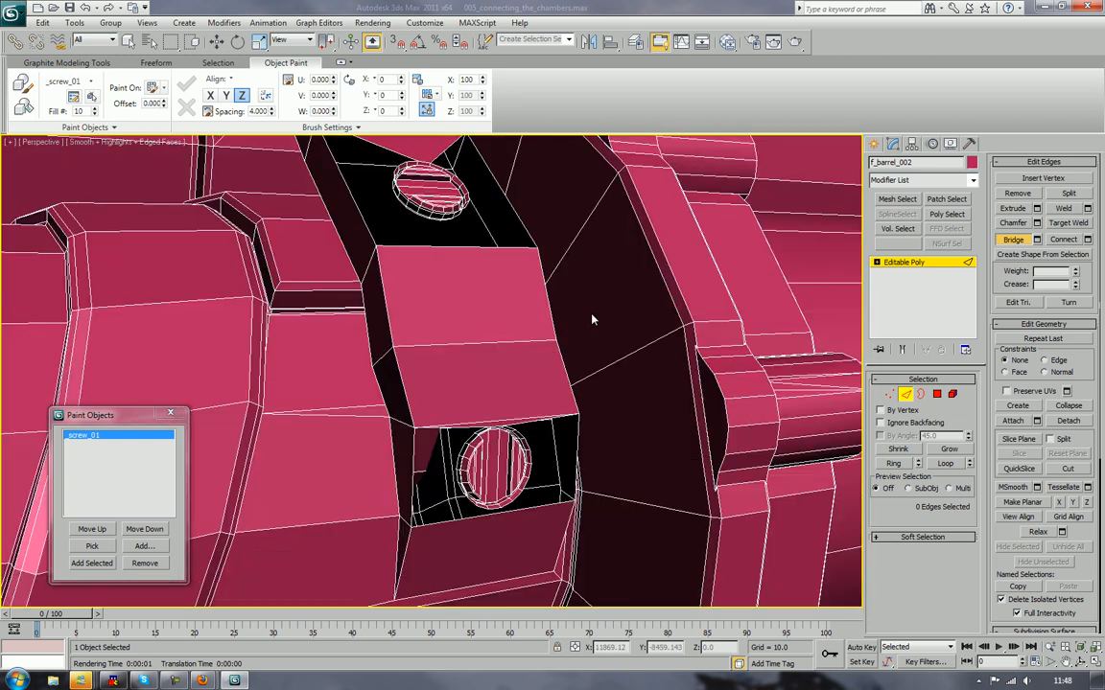
Step: Select the border loops of the four bridged screw openings along the long strap and cap them
key("3")
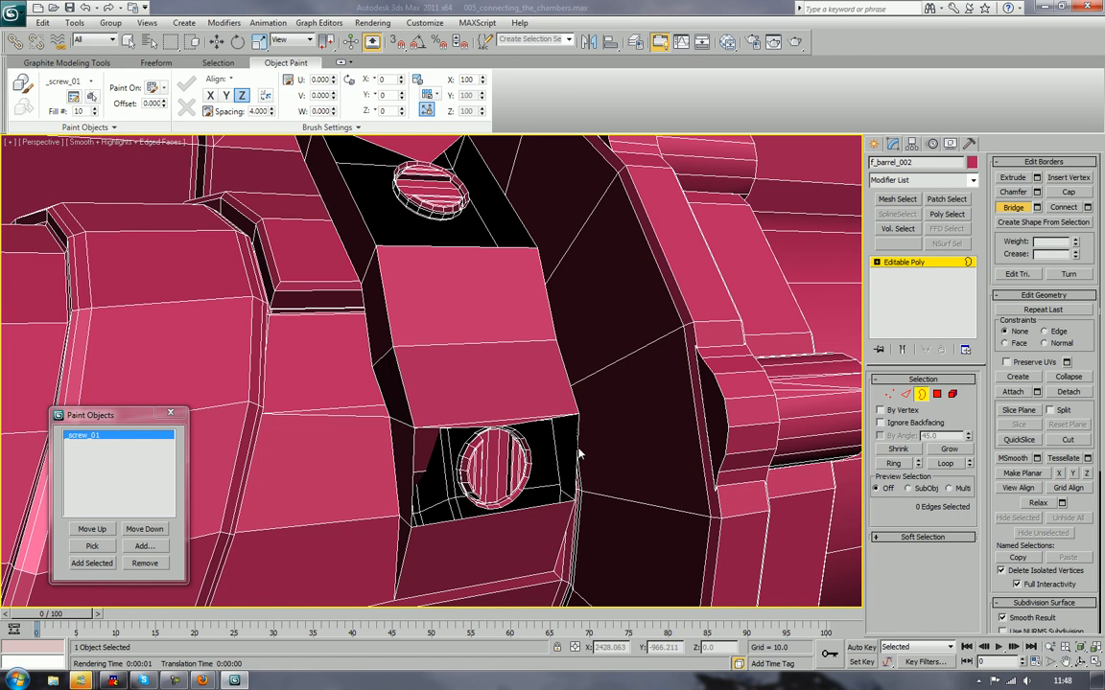
key("q")
left_click(577, 449)
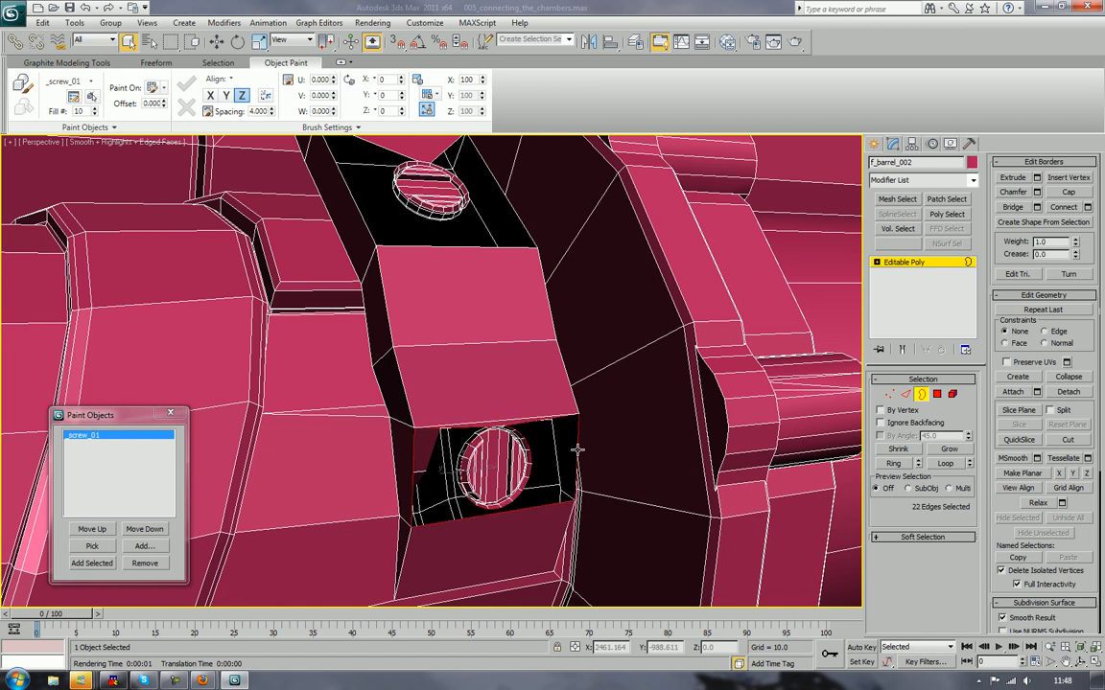
middle_click_drag(535, 284, 605, 557)
left_click(535, 385, "ctrl")
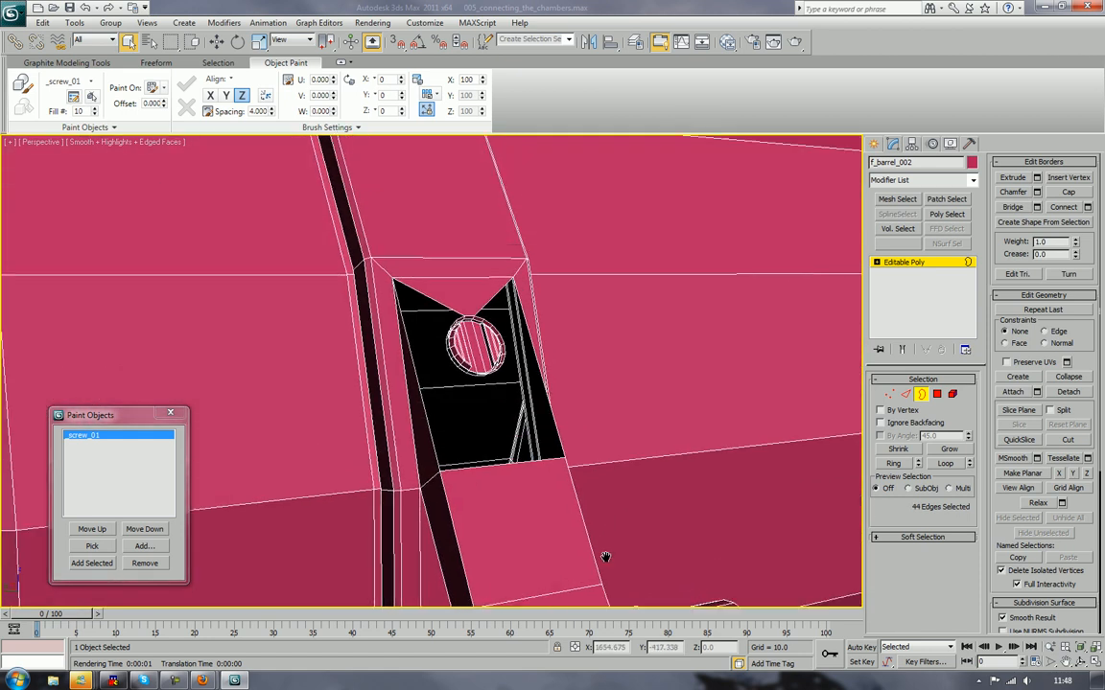
left_click(429, 431, "ctrl")
middle_click_drag(447, 329, 503, 477, "alt")
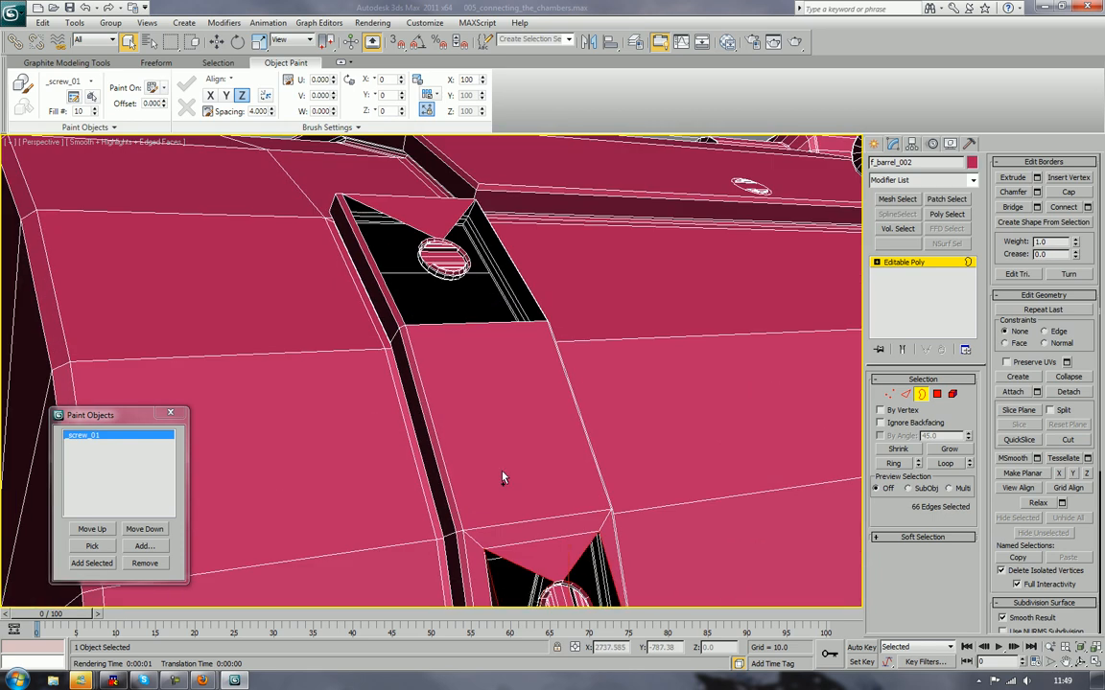
left_click(474, 326, "ctrl")
left_click(1075, 195)
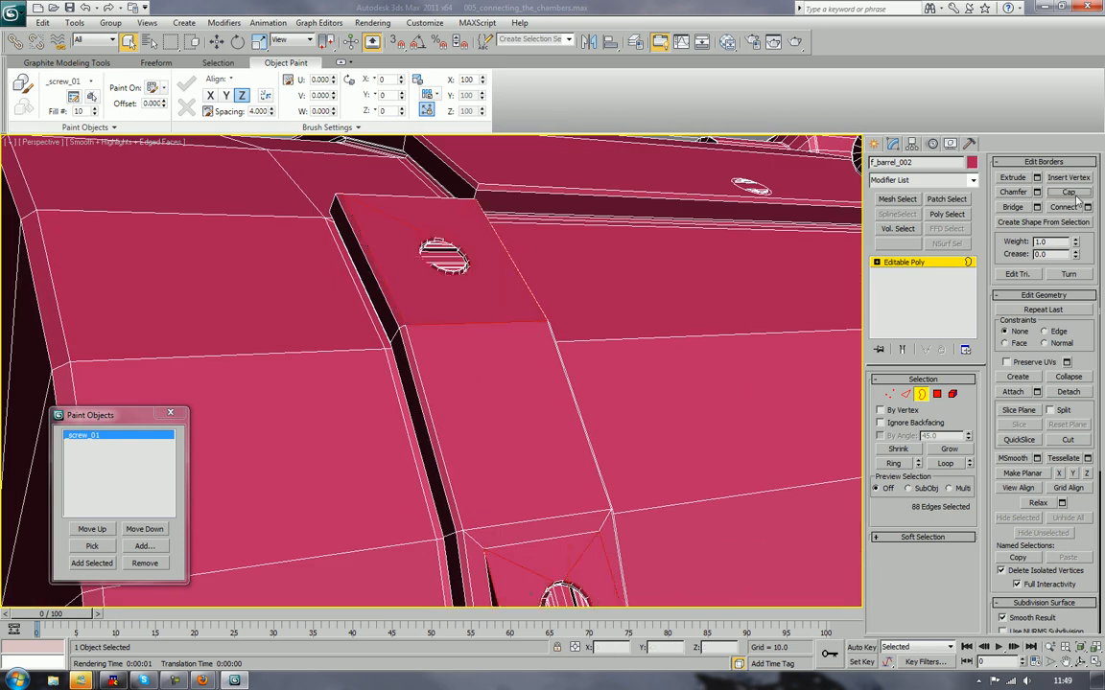
Step: Delete the long polygon beneath the screw on the body panel beside the tapered rod to open a hole around it
scroll(801, 354, "down", 4)
middle_click_drag(668, 423, 724, 309)
scroll(724, 309, "down", 4)
scroll(725, 314, "down", 5)
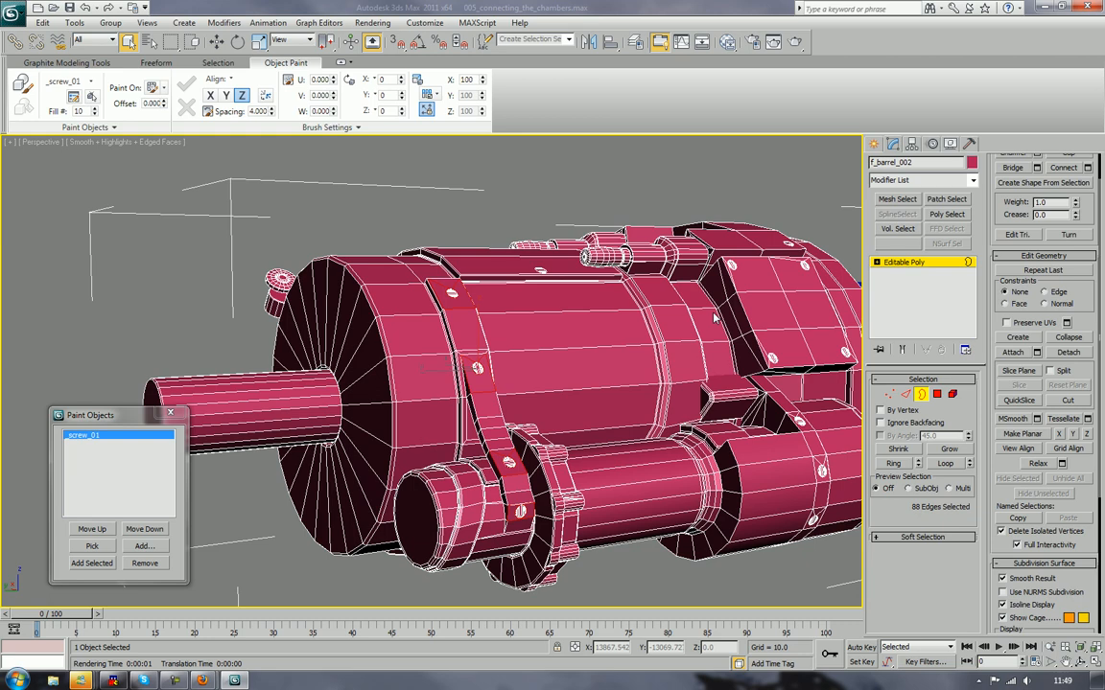
middle_click_drag(611, 317, 263, 261, "alt")
middle_click_drag(537, 293, 619, 321, "alt")
scroll(619, 321, "up", 4)
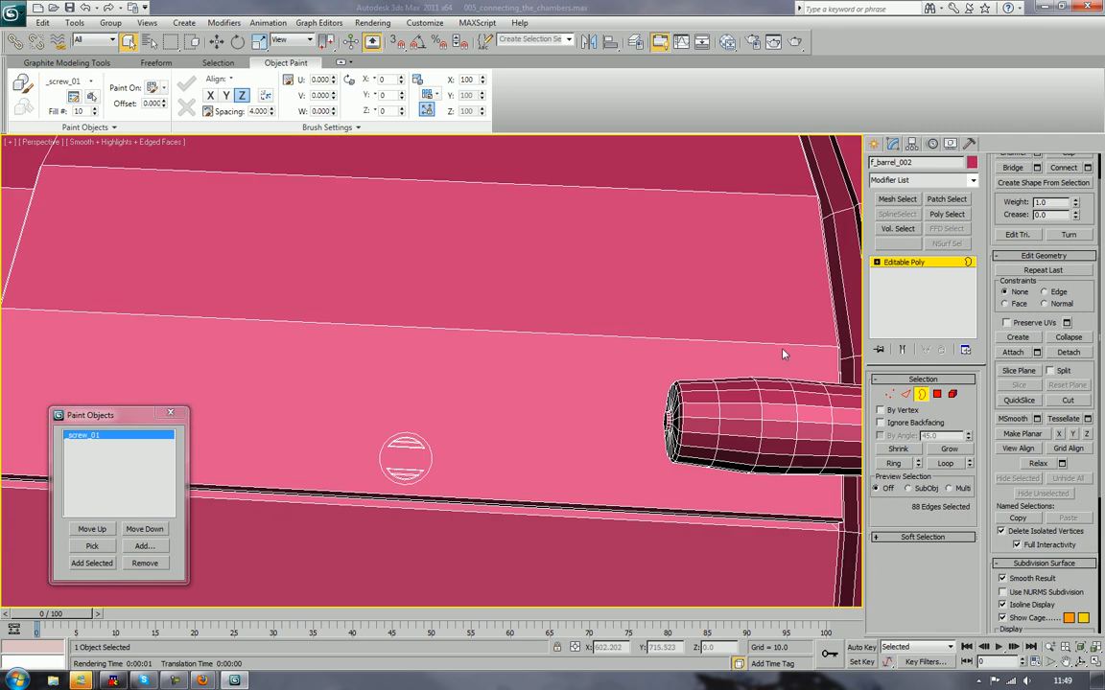
left_click(923, 395)
key("4")
left_click(553, 408)
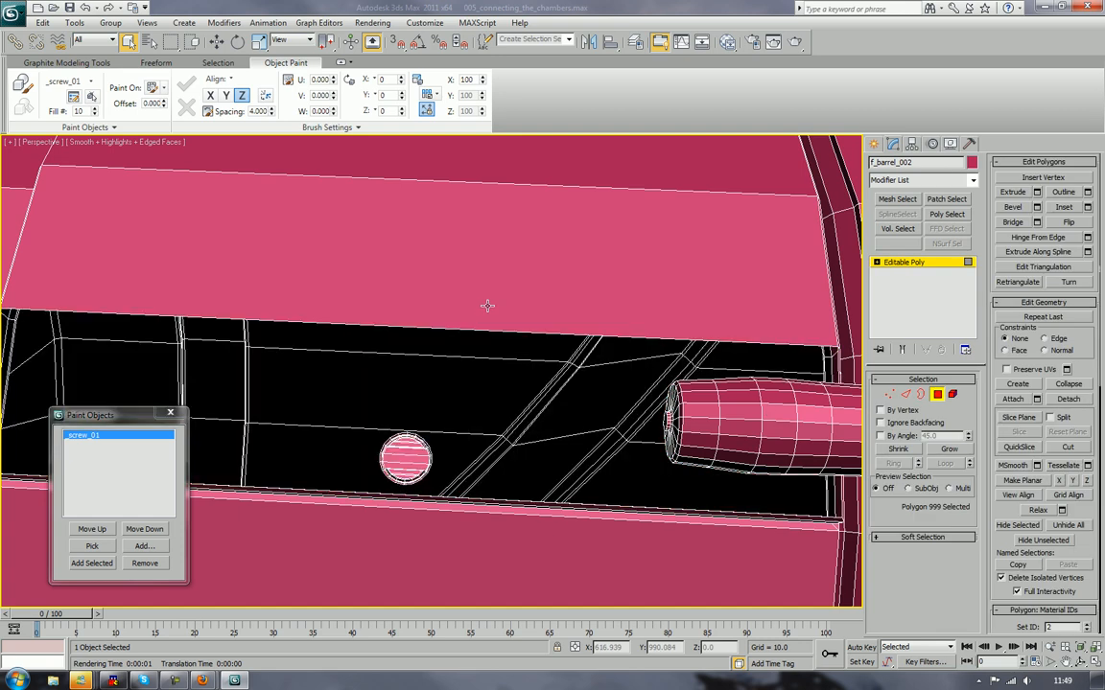
middle_click_drag(553, 408, 503, 245, "alt")
key("Delete")
Step: Bridge the body panel screw's upper rim edge to the long upper border edge of its opening
key("2")
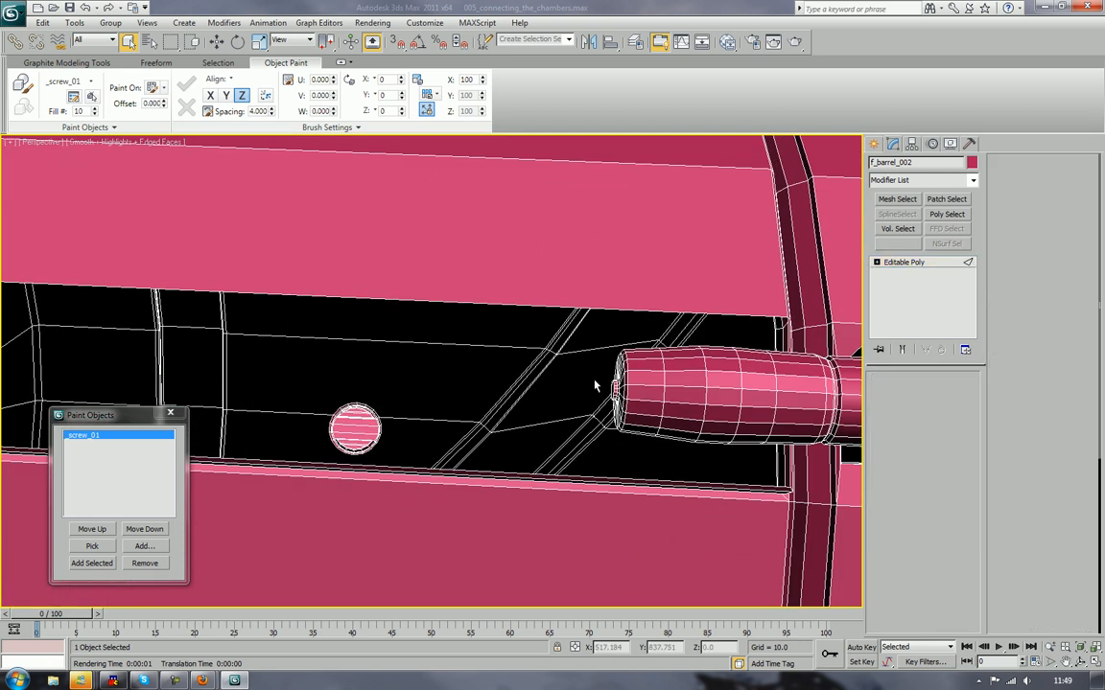
middle_click_drag(534, 342, 530, 358, "alt")
middle_click_drag(374, 301, 472, 365)
scroll(472, 364, "up", 4)
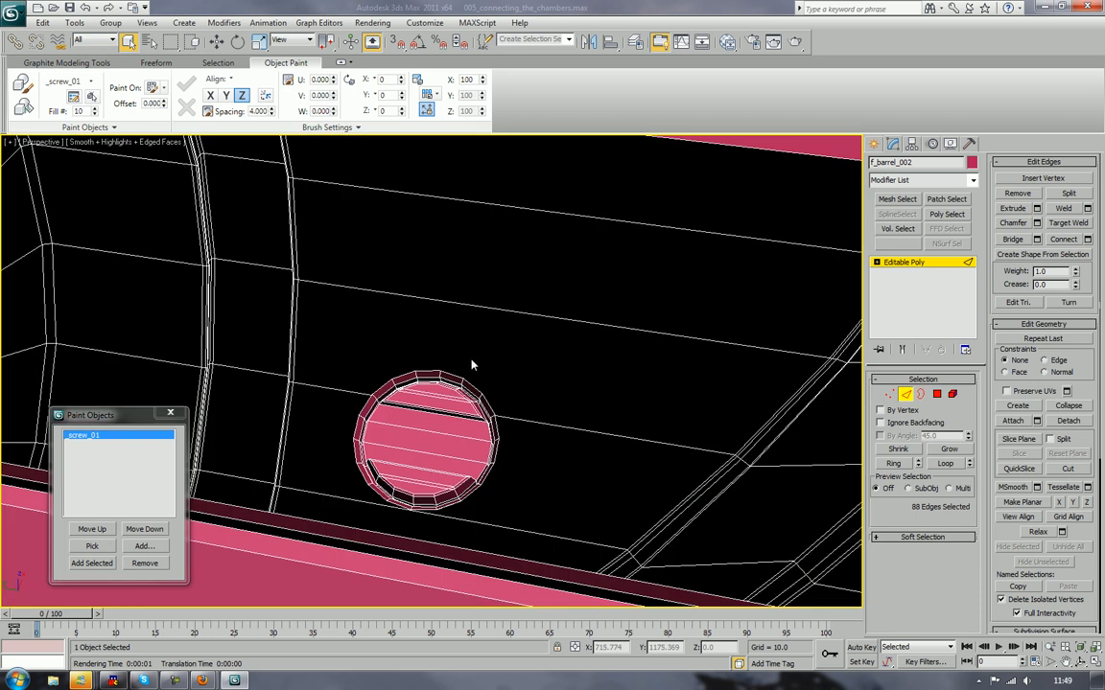
middle_click_drag(520, 328, 523, 342)
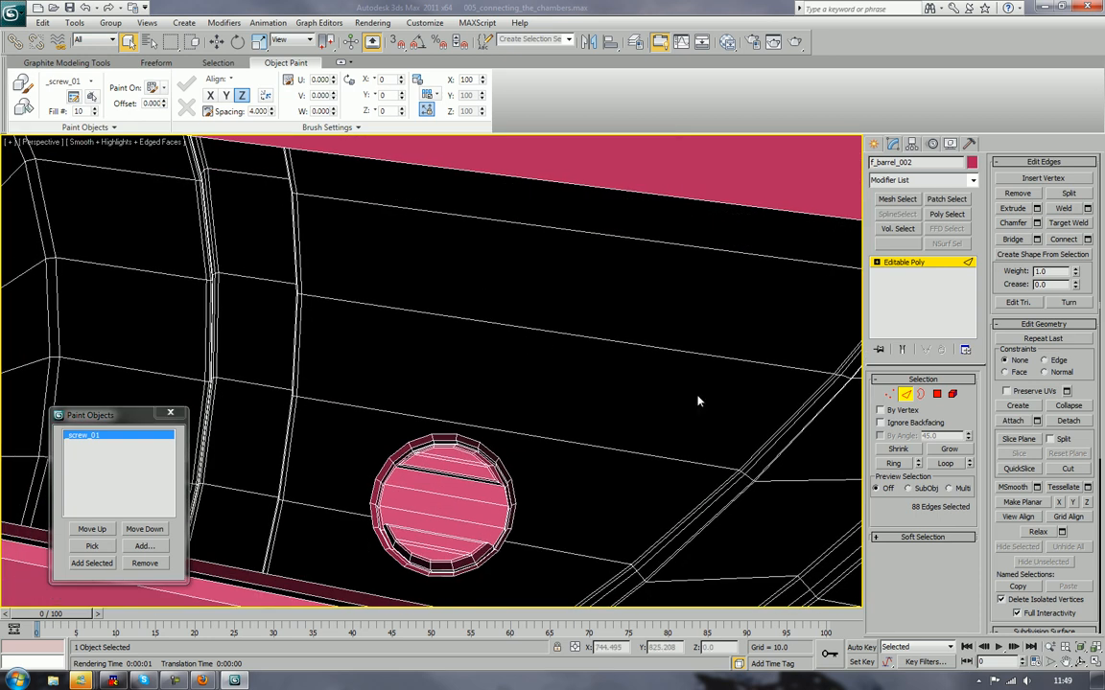
left_click(446, 435)
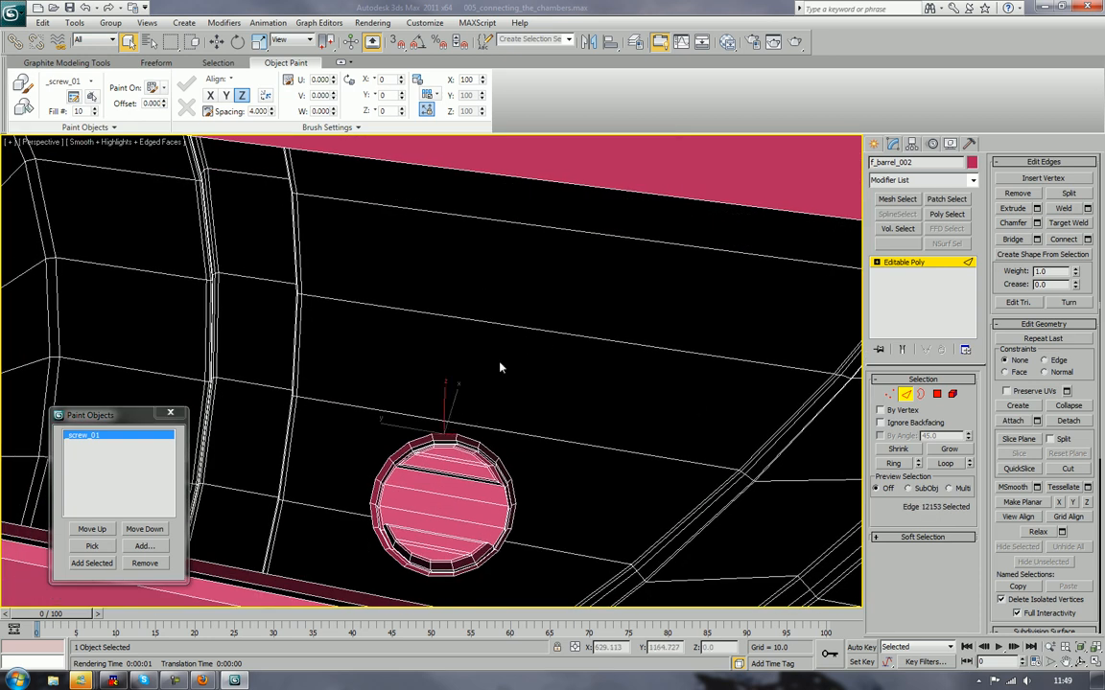
left_click(563, 186, "ctrl")
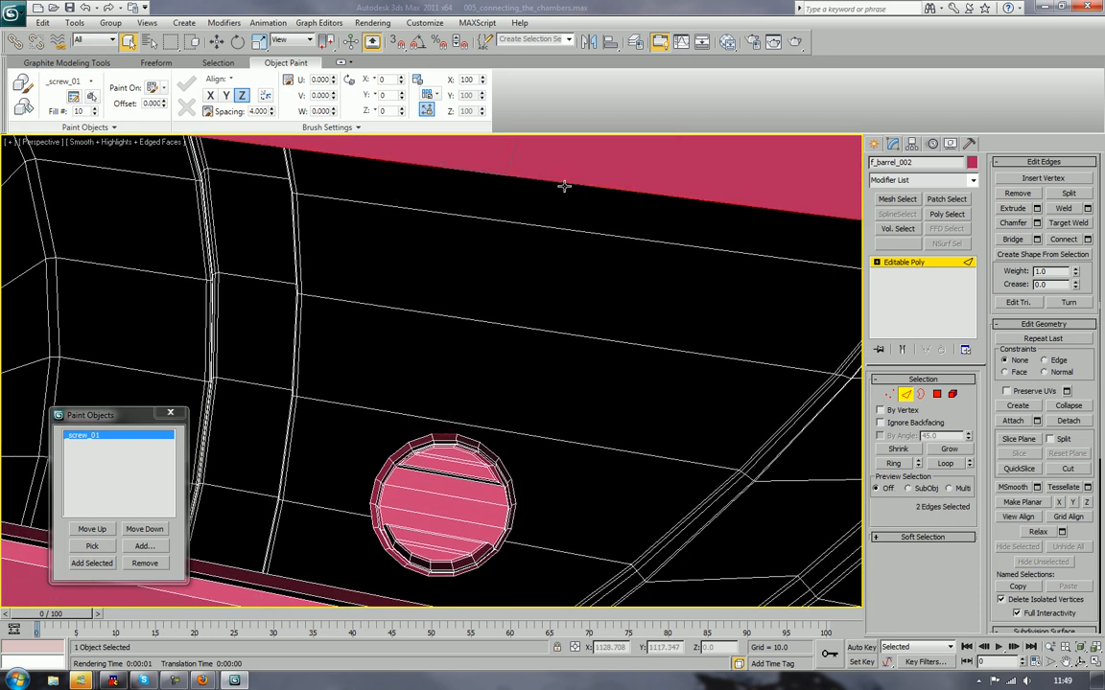
left_click(1014, 242)
scroll(808, 251, "down", 1)
middle_click_drag(808, 251, 639, 411)
scroll(685, 369, "down", 5)
scroll(635, 403, "up", 3)
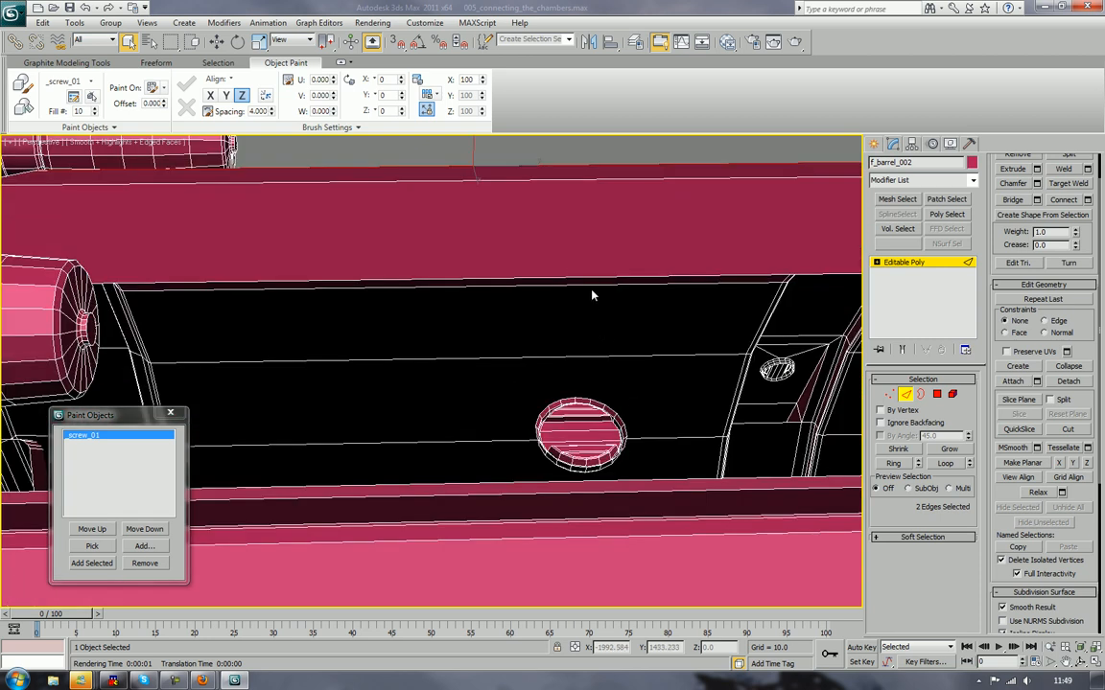
Step: Bridge the opposite body panel screw's upper rim edge to the long upper border edge of its opening
left_click(589, 278)
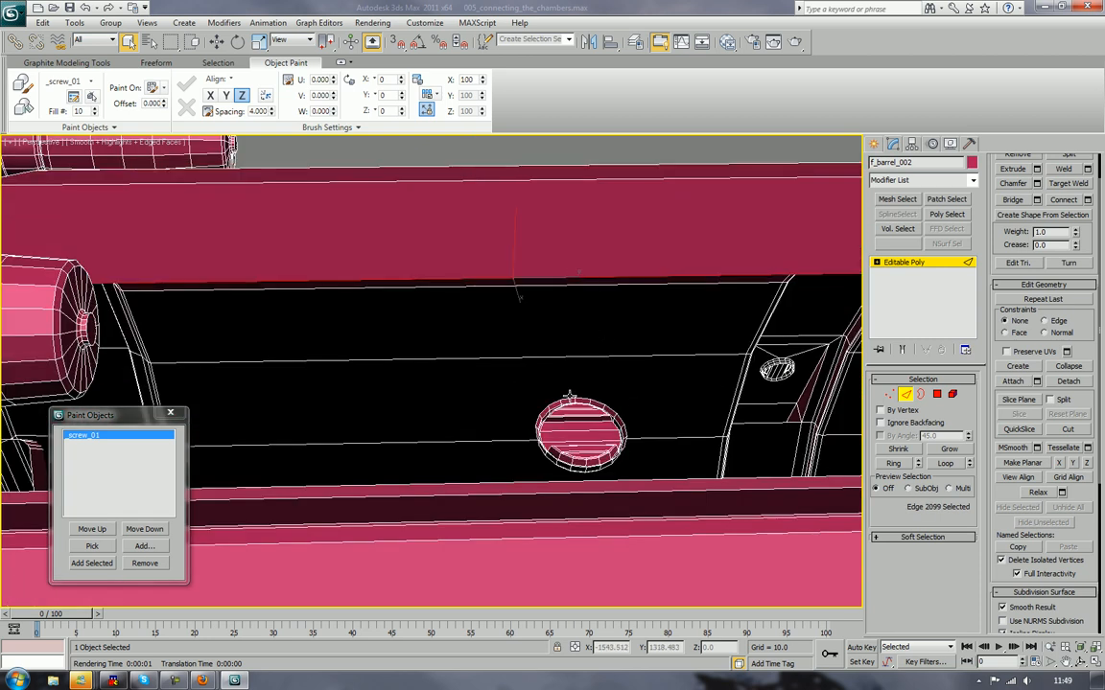
left_click(569, 395, "ctrl")
left_click(1023, 202)
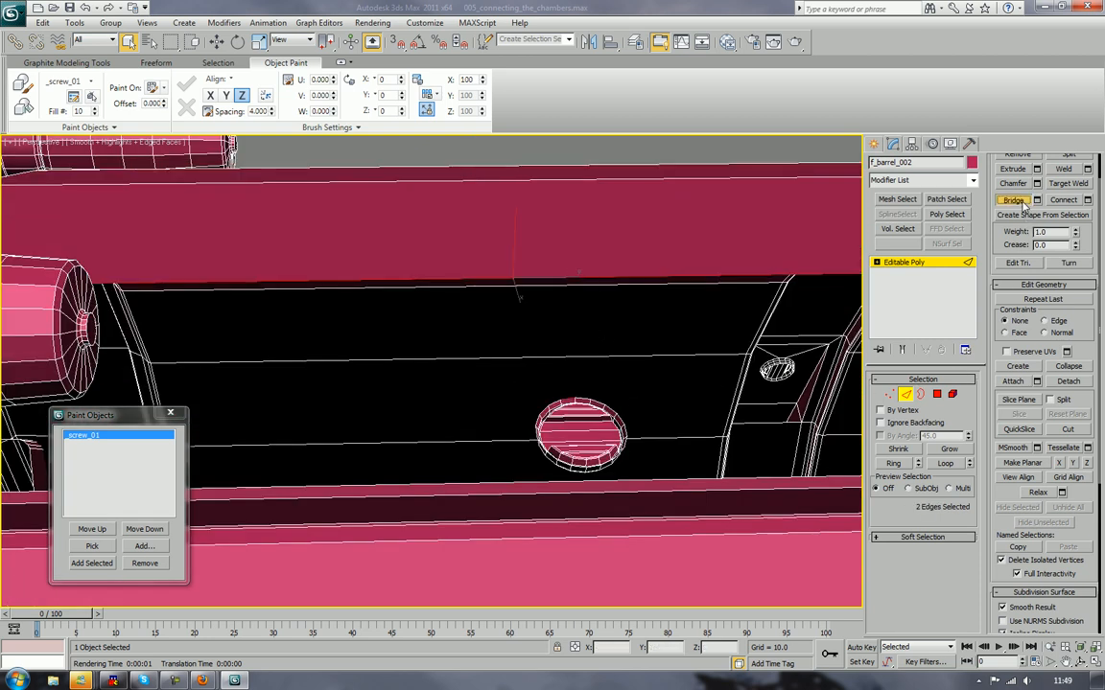
middle_click_drag(604, 366, 614, 452, "alt")
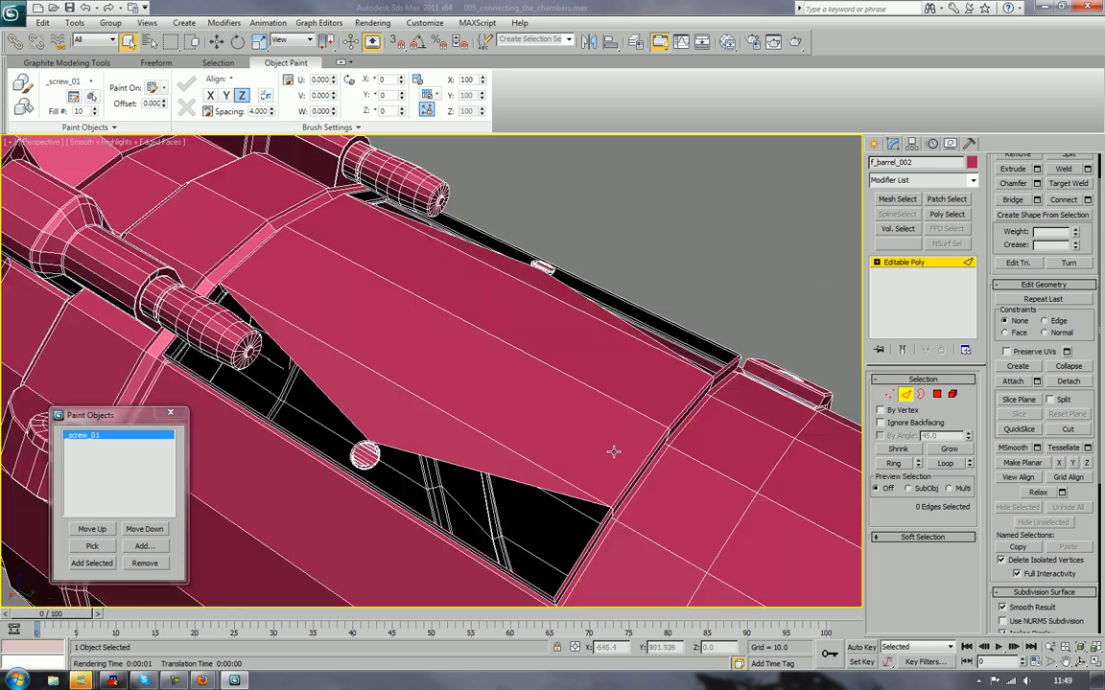
Step: Select the border loops of the two bridged body panel screw openings and cap them
key("3")
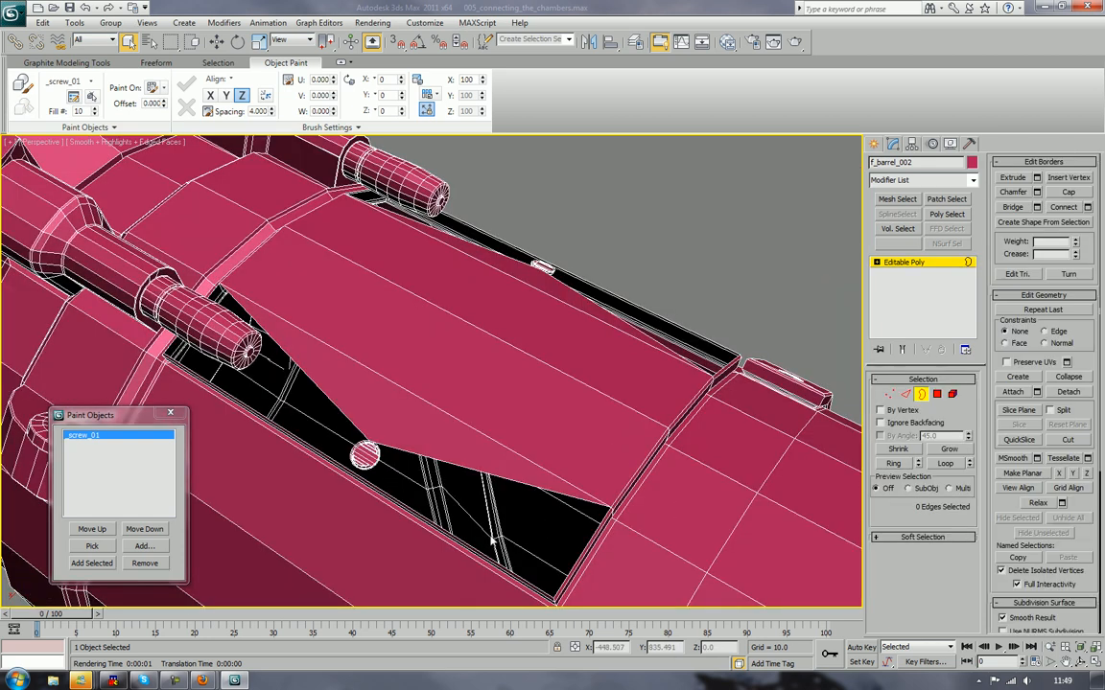
left_click(536, 441)
middle_click_drag(536, 441, 584, 382, "alt")
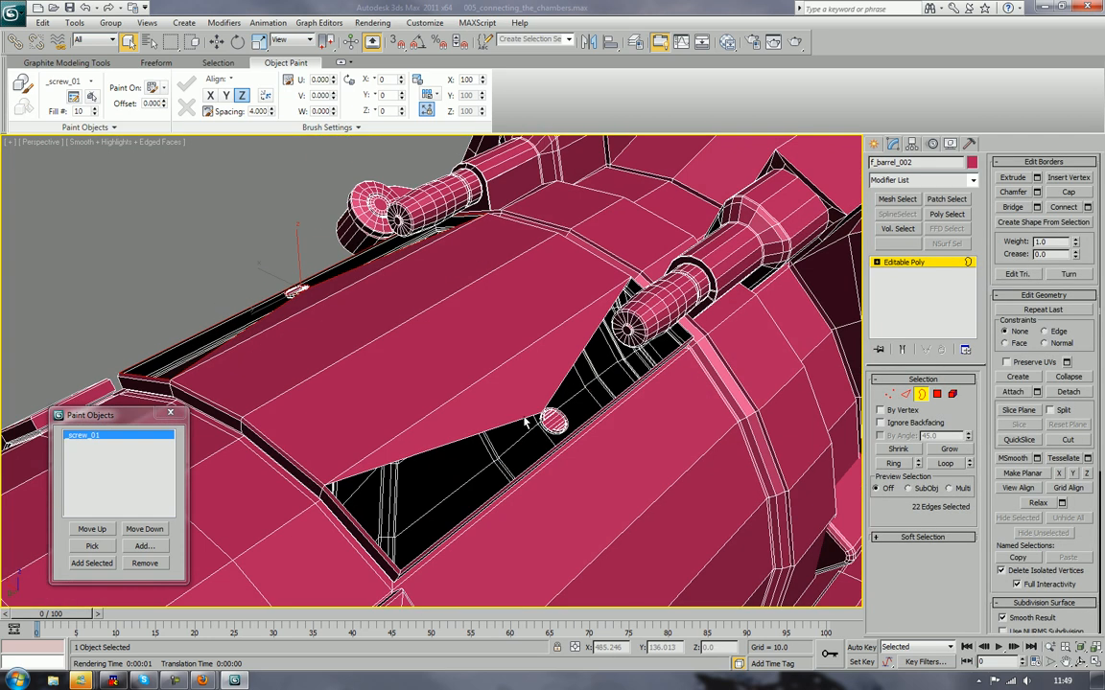
left_click(514, 327, "ctrl")
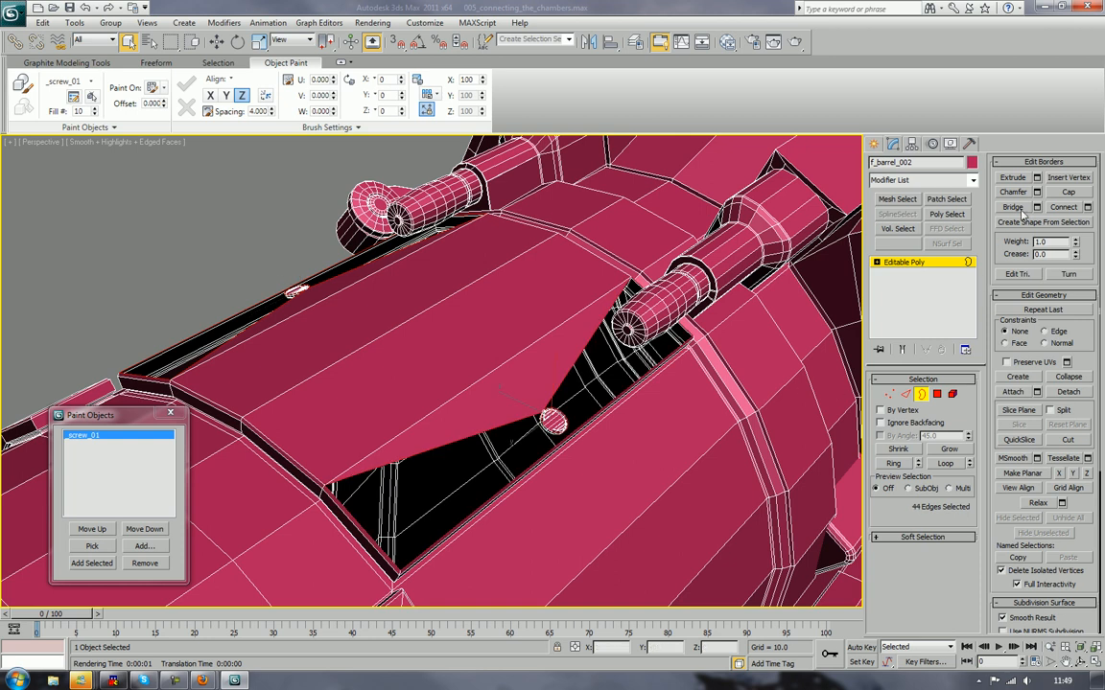
left_click(1077, 196)
middle_click_drag(746, 385, 729, 341, "alt")
scroll(724, 339, "down", 5)
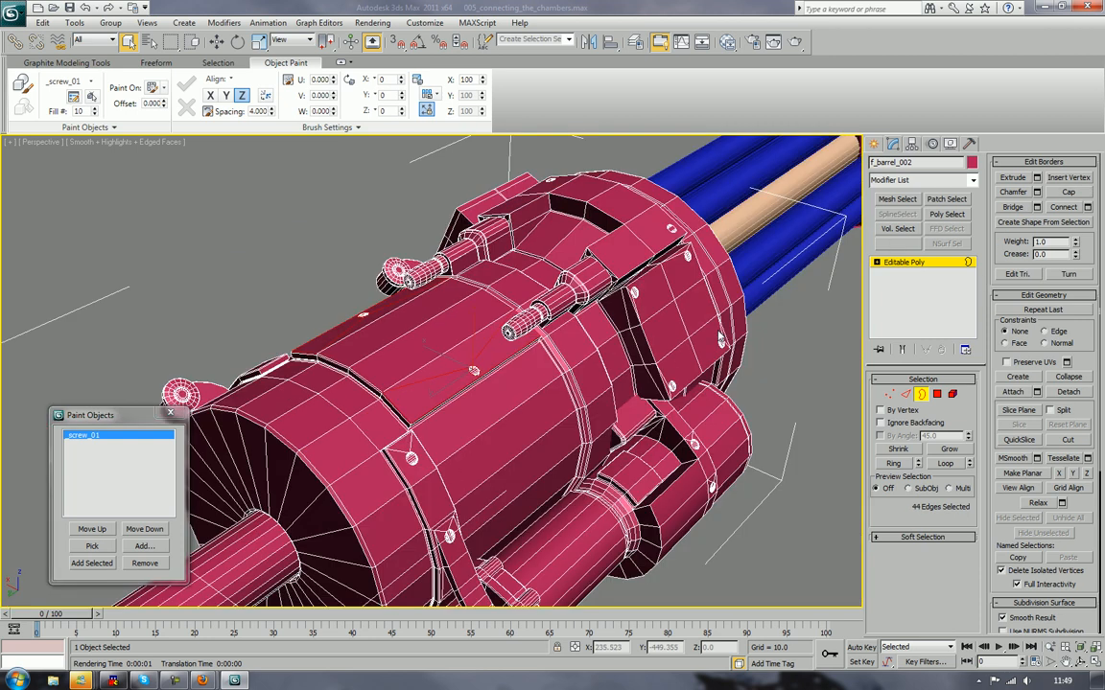
Step: Delete the two polygons beneath the screws on the raised block near the barrels to open holes around them
middle_click_drag(694, 301, 590, 297, "alt")
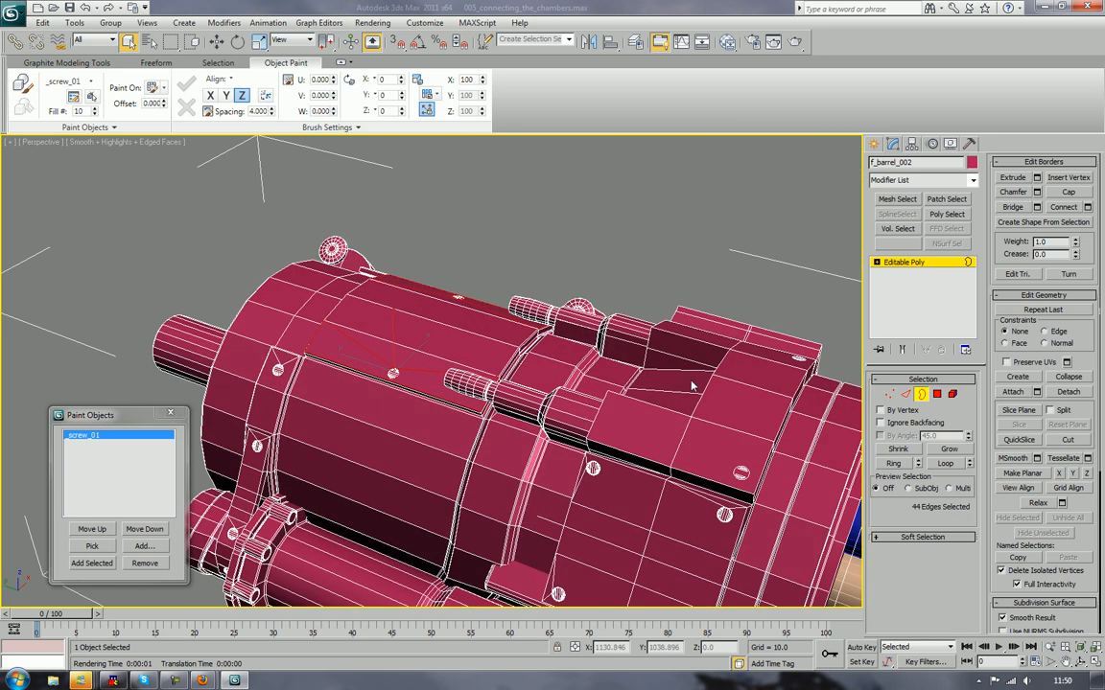
middle_click_drag(692, 385, 584, 345, "alt")
scroll(677, 349, "up", 4)
middle_click_drag(679, 351, 851, 375, "alt")
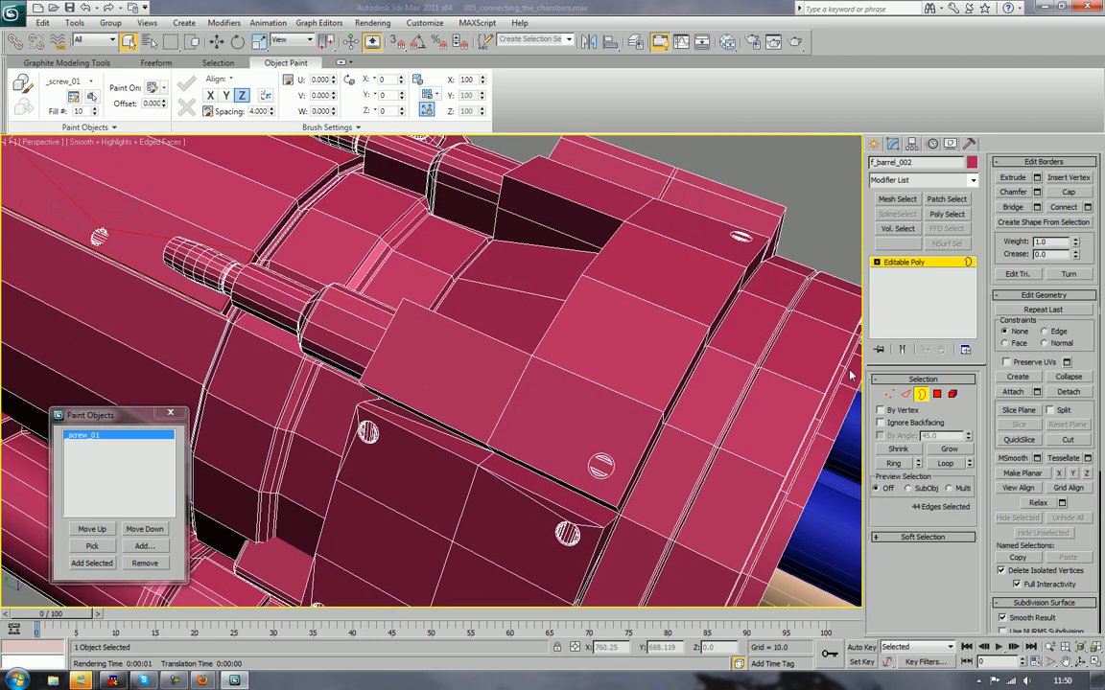
left_click(937, 394)
left_click(540, 410)
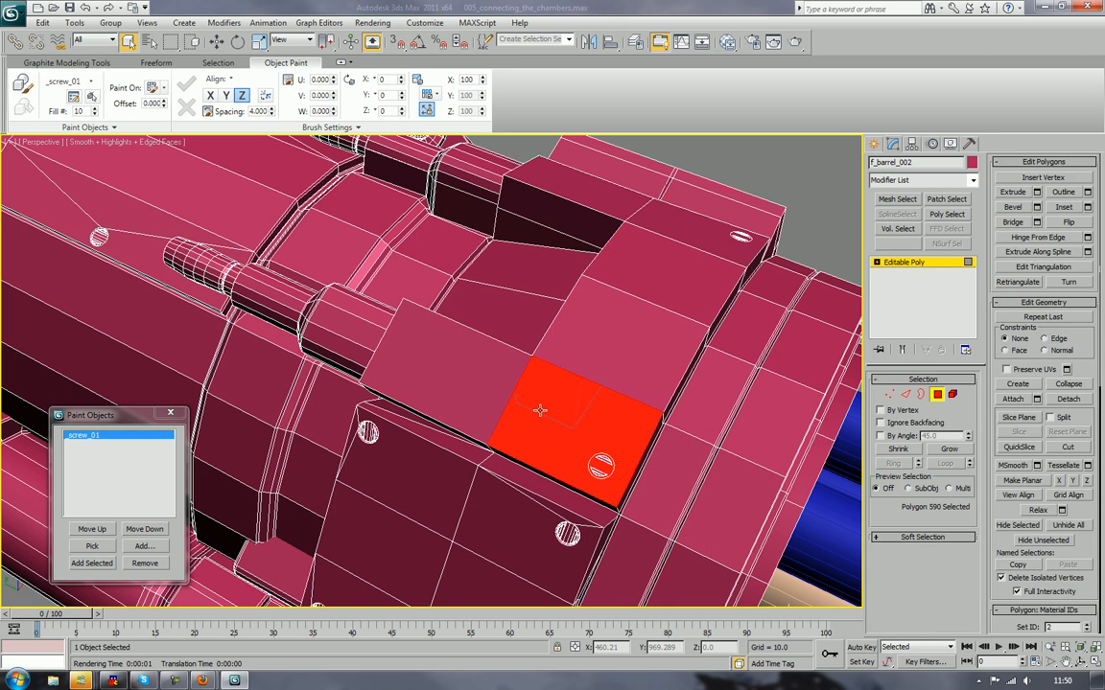
key("Delete")
left_click(714, 235)
key("Delete")
Step: Bridge the rim edge of one raised block screw to the border edge of its opening farthest from the barrels
middle_click_drag(653, 276, 702, 263, "alt")
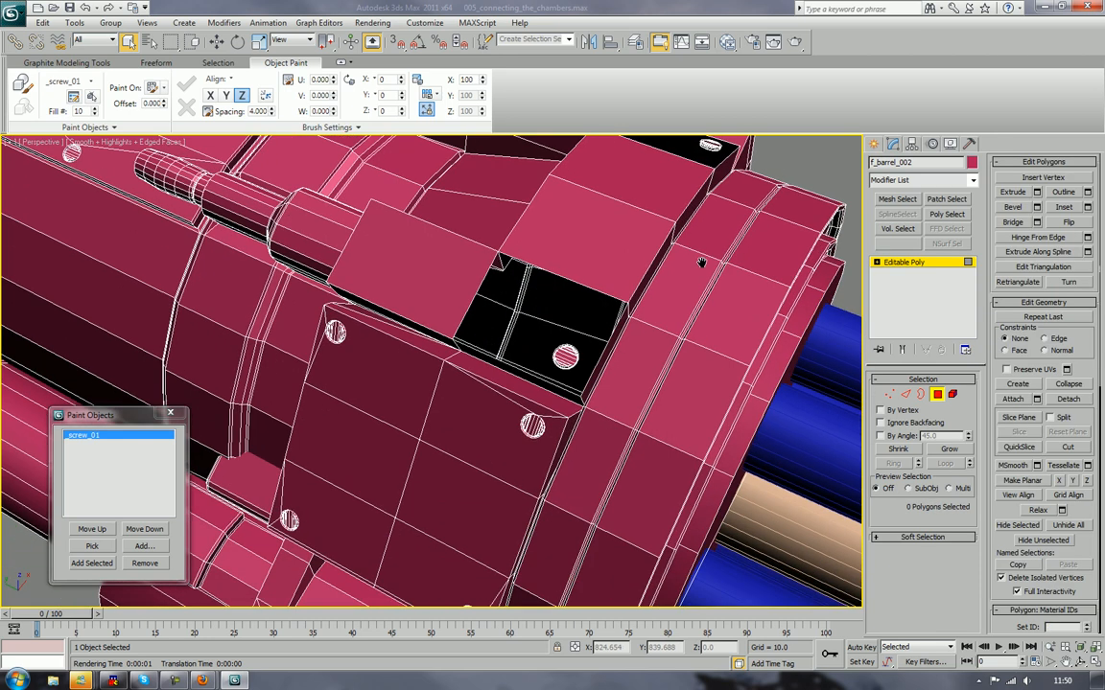
scroll(701, 262, "up", 4)
middle_click_drag(637, 247, 659, 399, "alt")
scroll(743, 305, "up", 3)
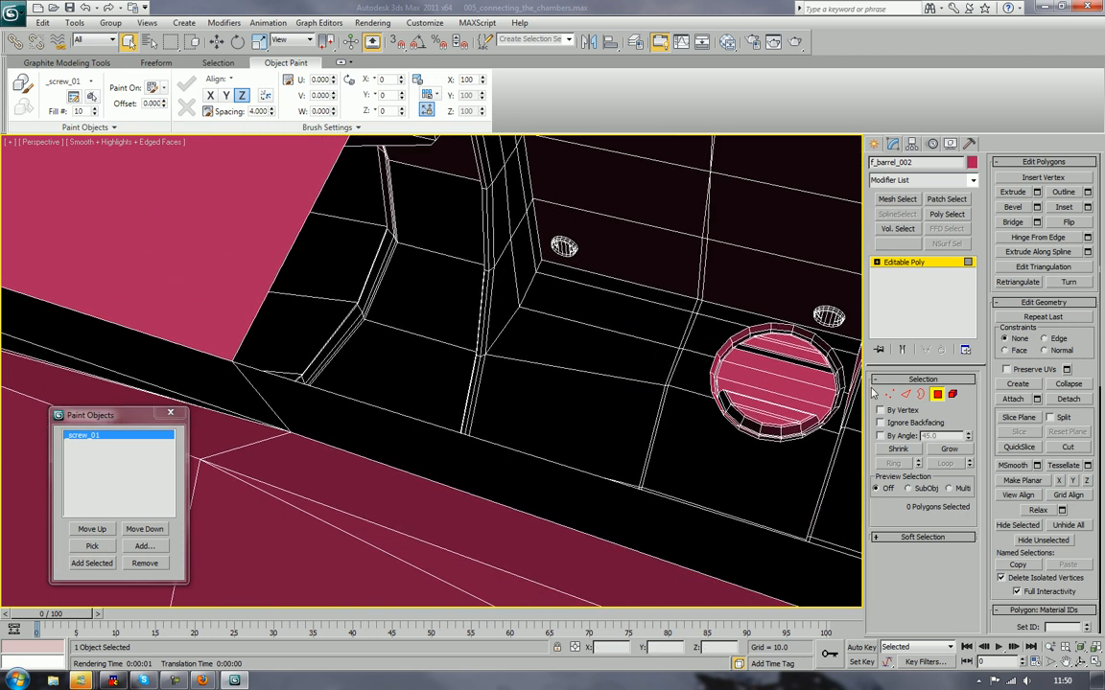
key("2")
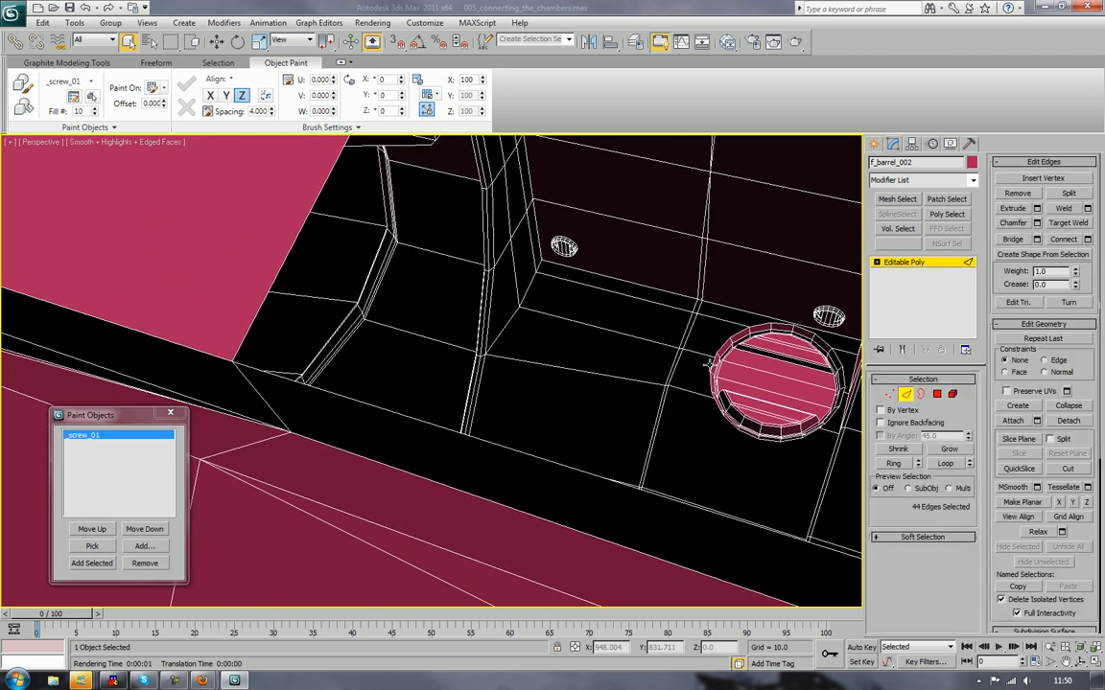
left_click(709, 364)
left_click(290, 248, "ctrl")
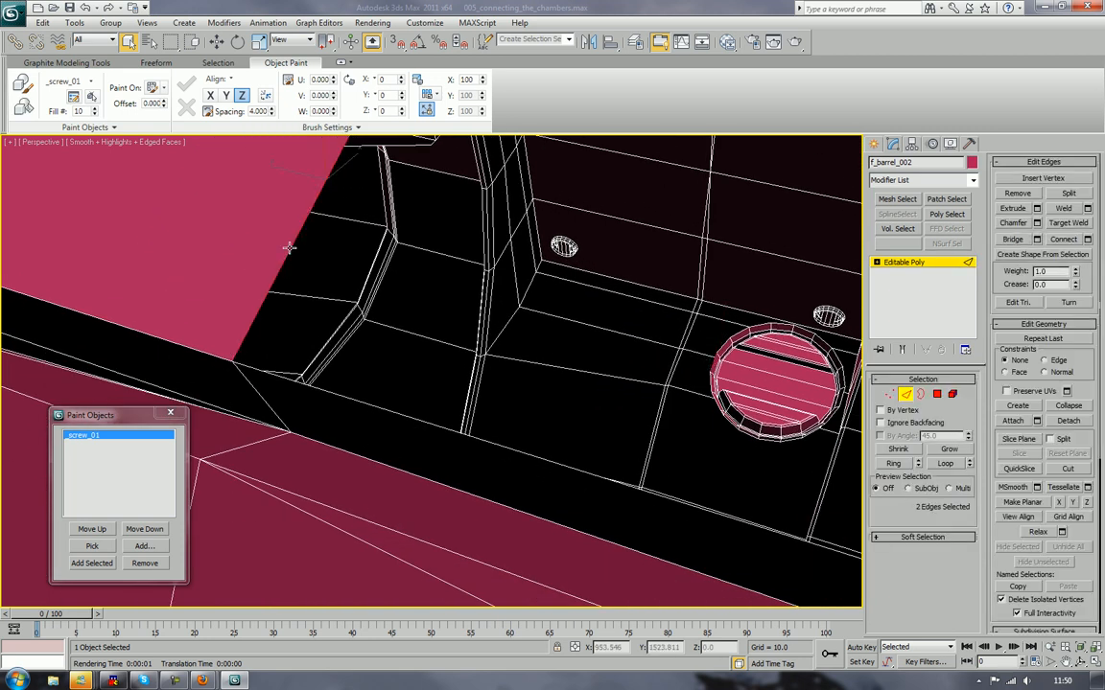
left_click(1018, 241)
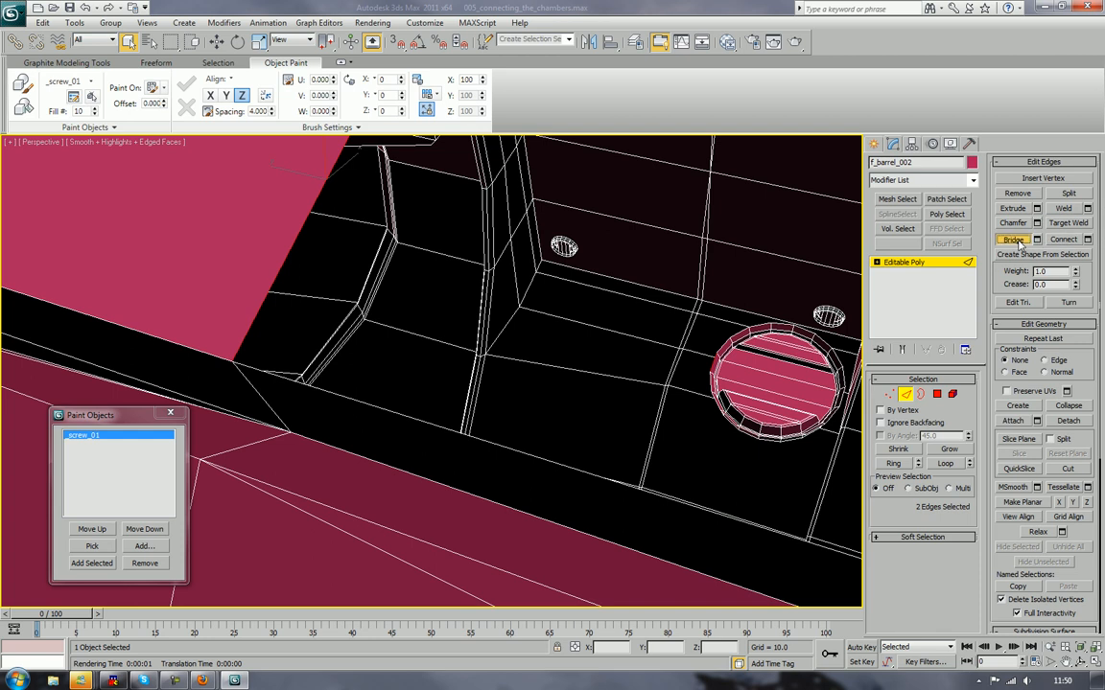
Step: Bridge the raised block's other screw from its rim edge to the border edge shared with the neighbouring top polygon
middle_click_drag(826, 246, 605, 554, "alt")
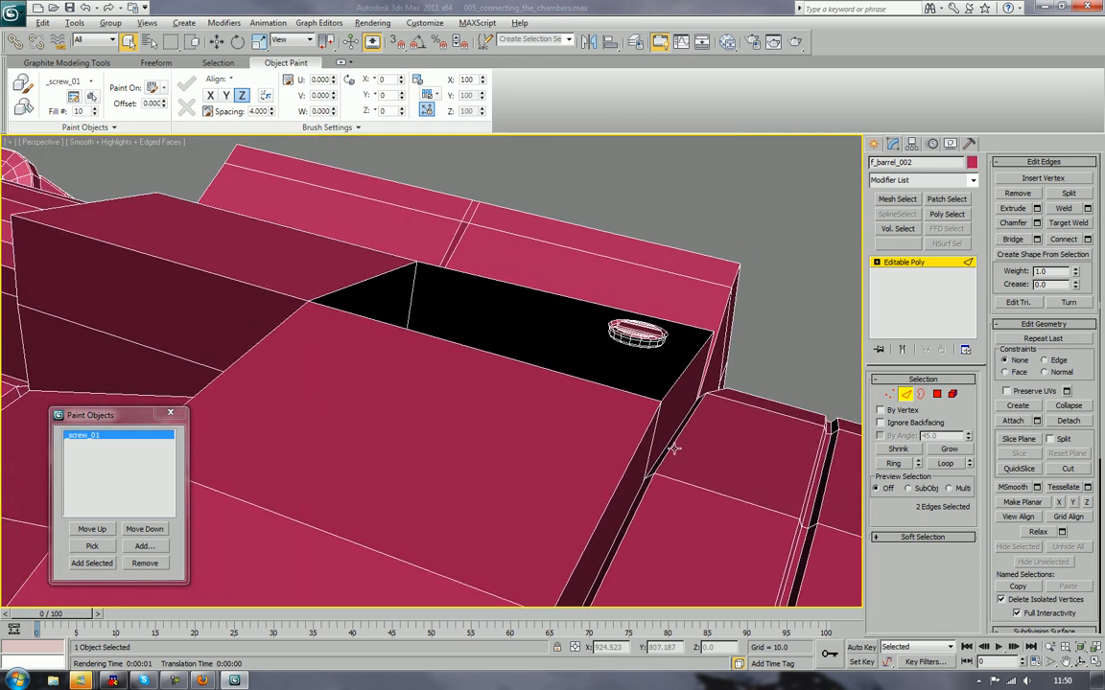
middle_click_drag(673, 449, 598, 463, "alt")
middle_click_drag(438, 318, 597, 310)
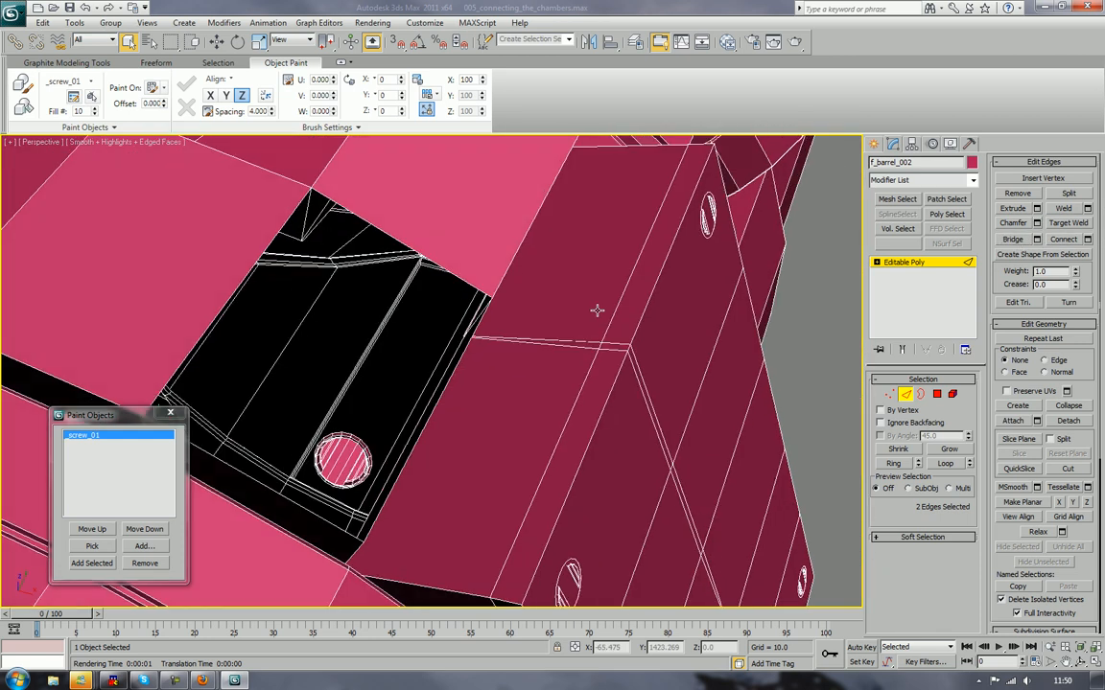
scroll(596, 311, "up", 4)
middle_click_drag(468, 335, 518, 314)
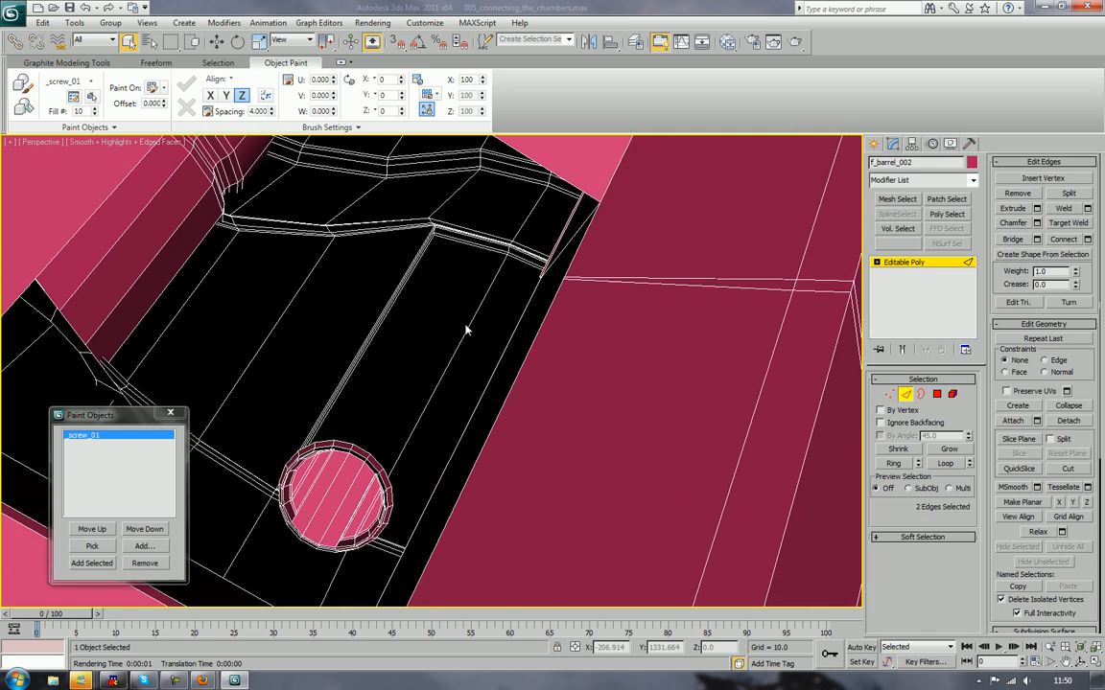
left_click(368, 449)
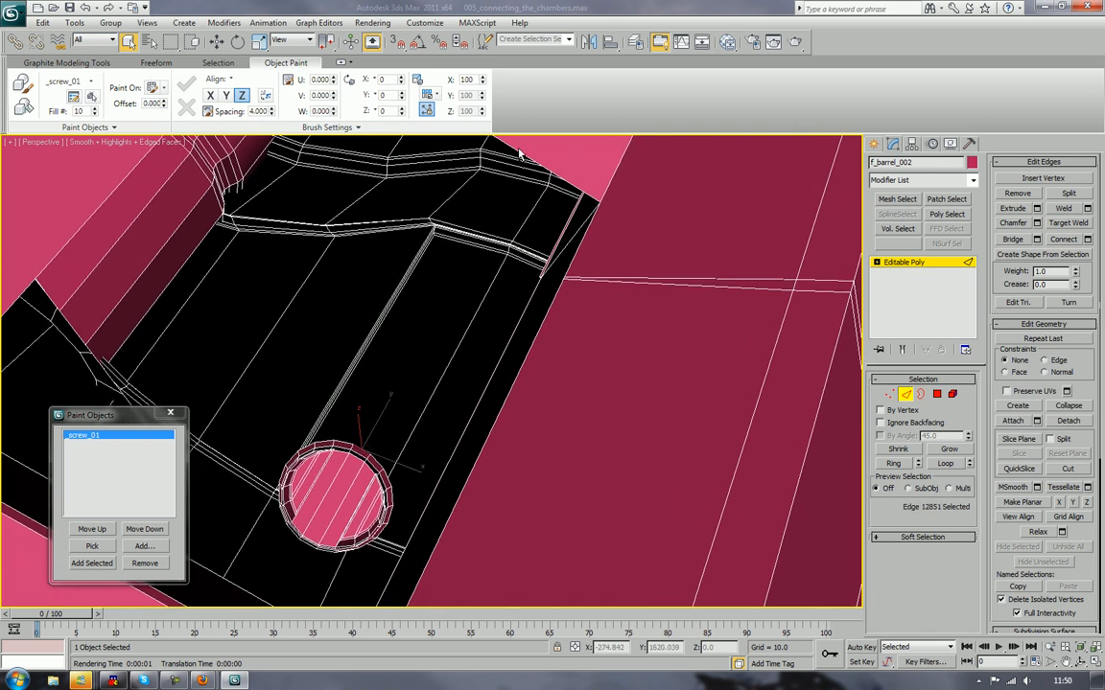
left_click(525, 152, "ctrl")
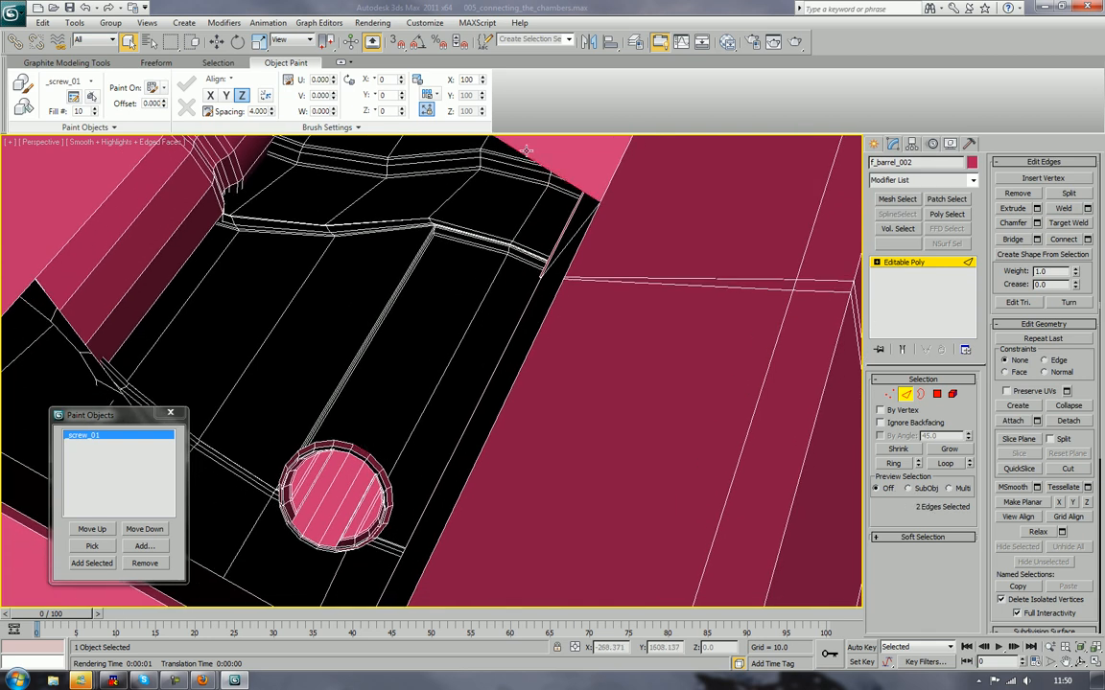
left_click(1011, 240)
Step: Cap the remaining borders of both bridged screw openings on the raised block
scroll(650, 433, "down", 3)
middle_click_drag(650, 433, 722, 434, "alt")
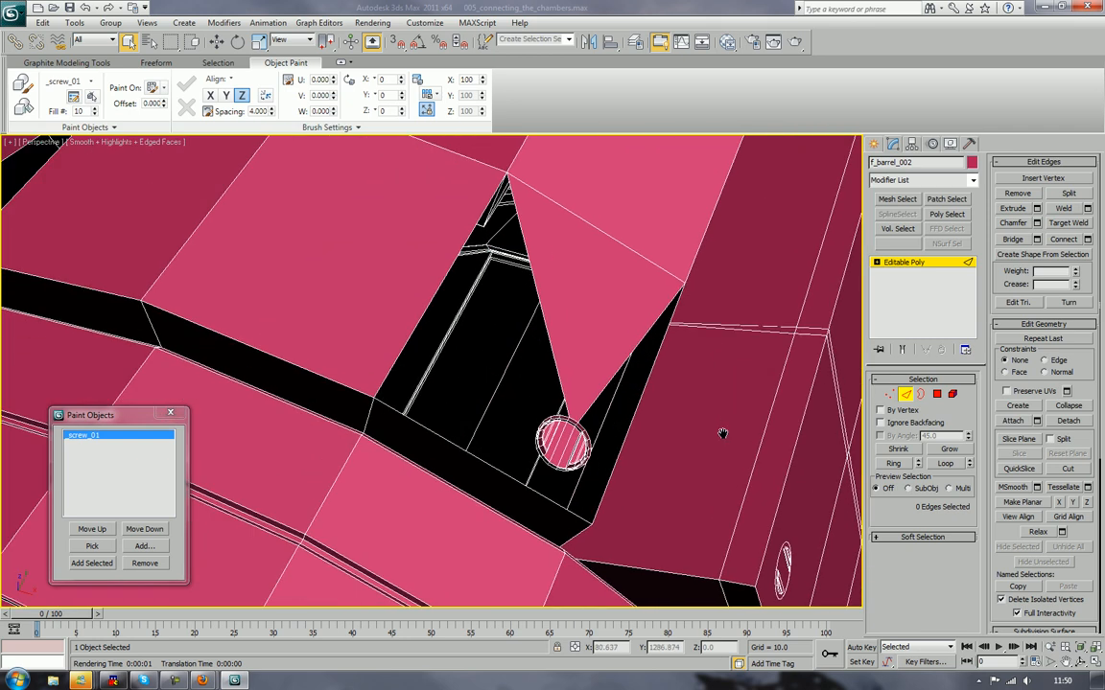
left_click(920, 393)
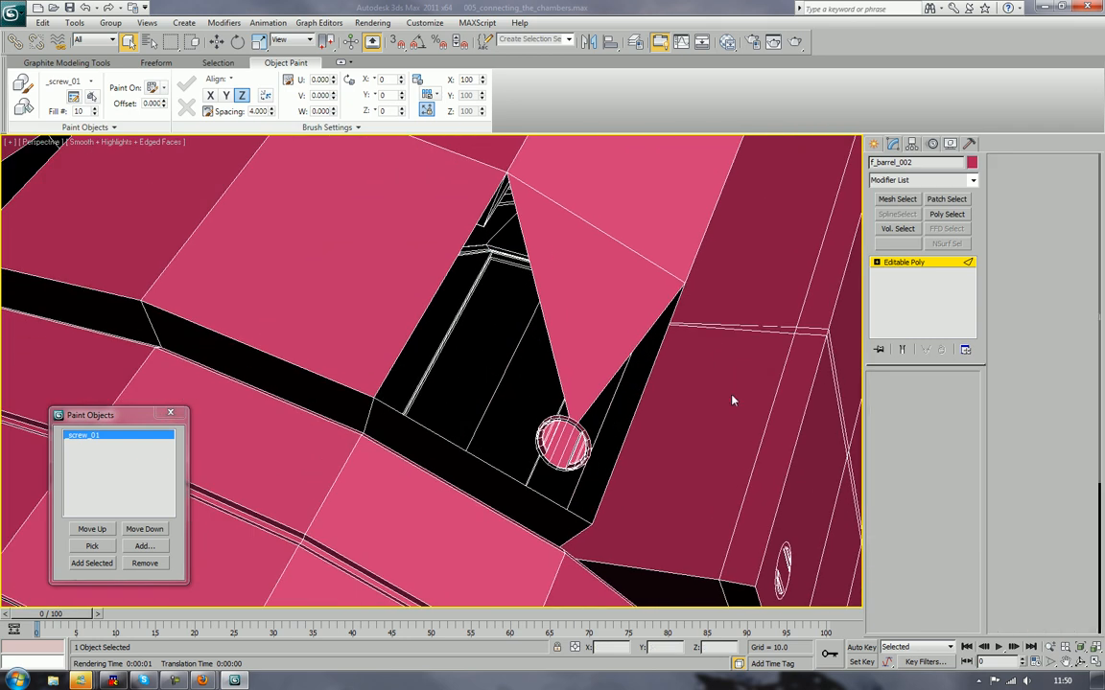
left_click(556, 374)
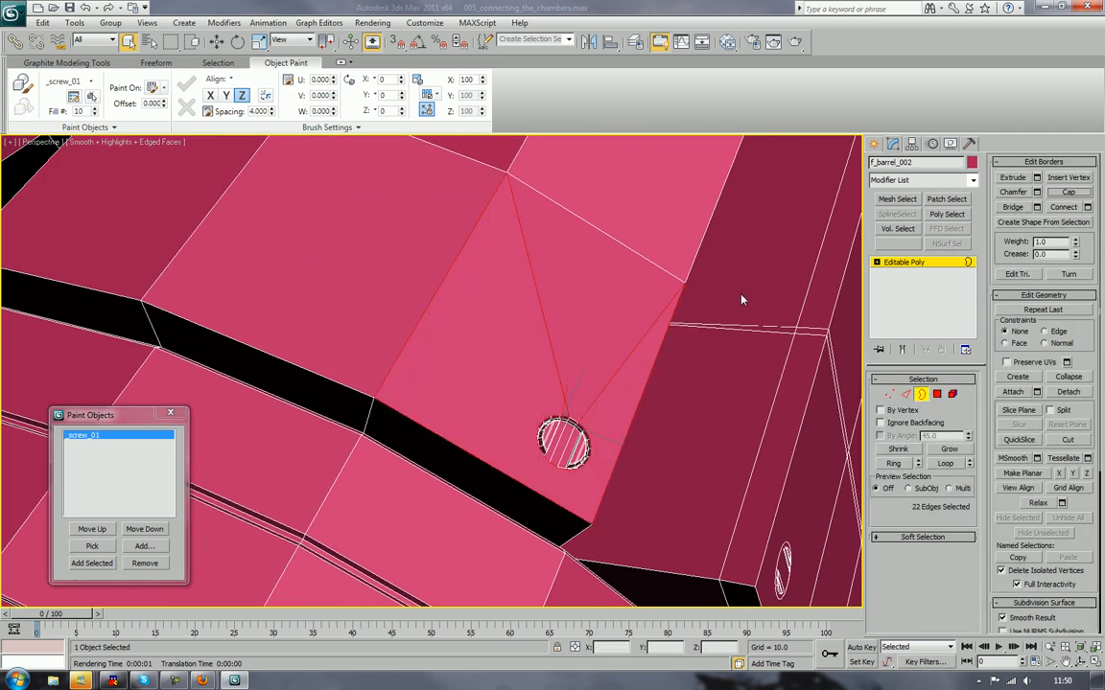
middle_click_drag(667, 264, 802, 353, "alt")
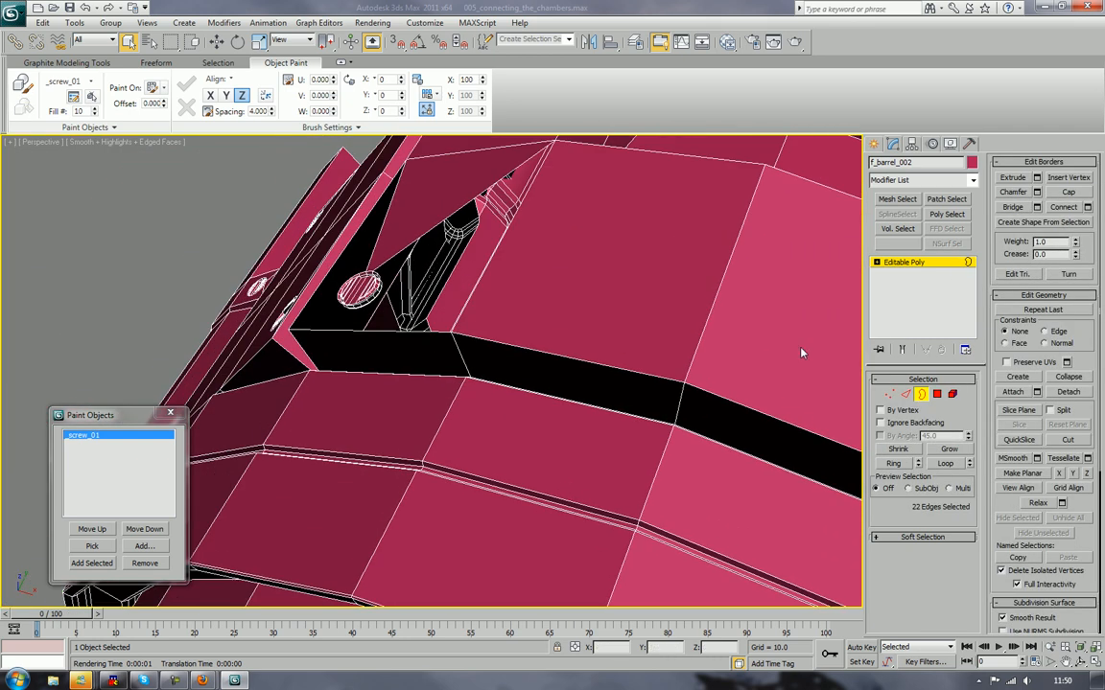
left_click(473, 291)
left_click(1068, 193)
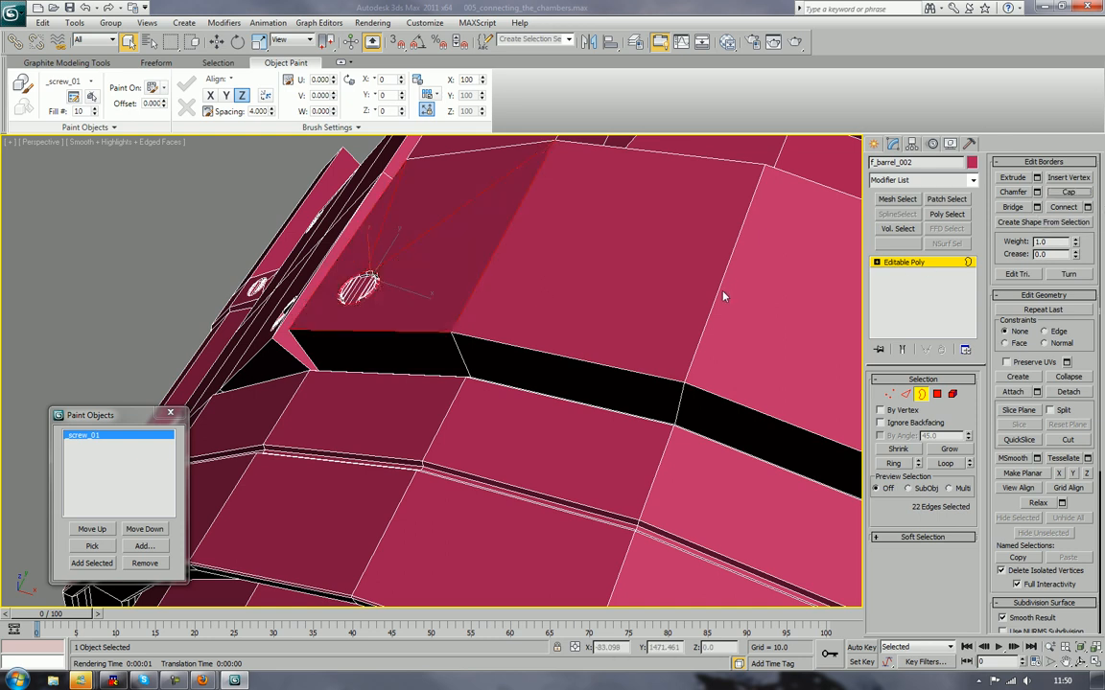
Step: Delete the polygon beneath the side plate's upper screw nearest the barrels to open a hole around it
scroll(722, 295, "down", 1)
middle_click_drag(710, 370, 620, 317, "alt")
scroll(677, 291, "down", 5)
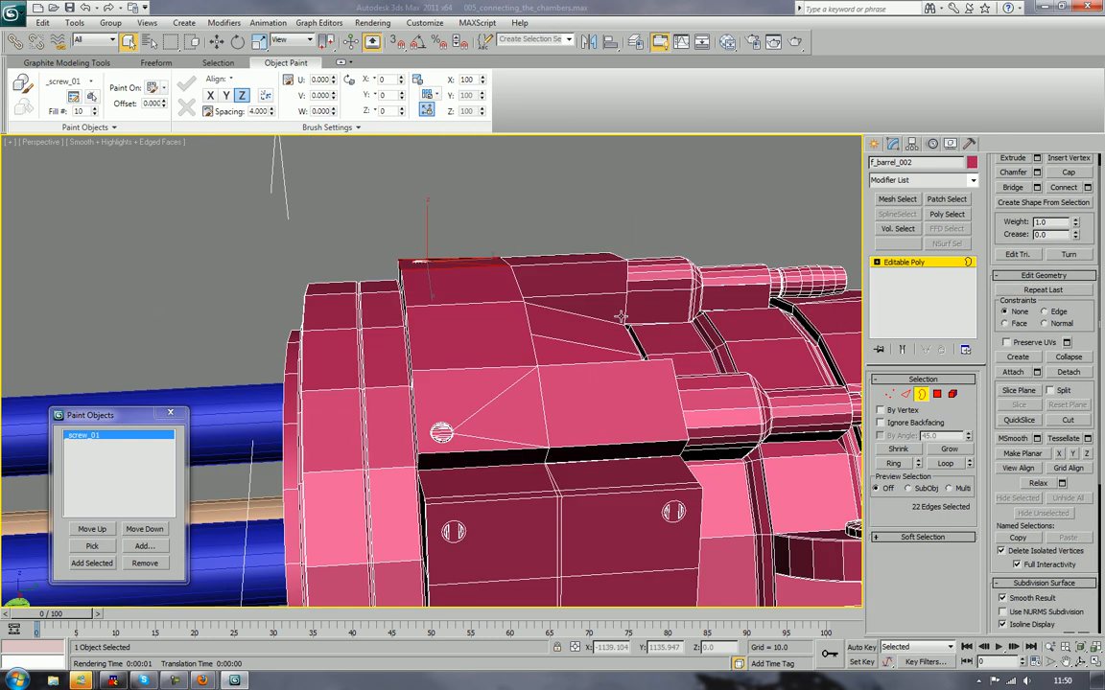
middle_click_drag(545, 509, 615, 294, "alt")
scroll(615, 295, "up", 3)
scroll(615, 295, "down", 1)
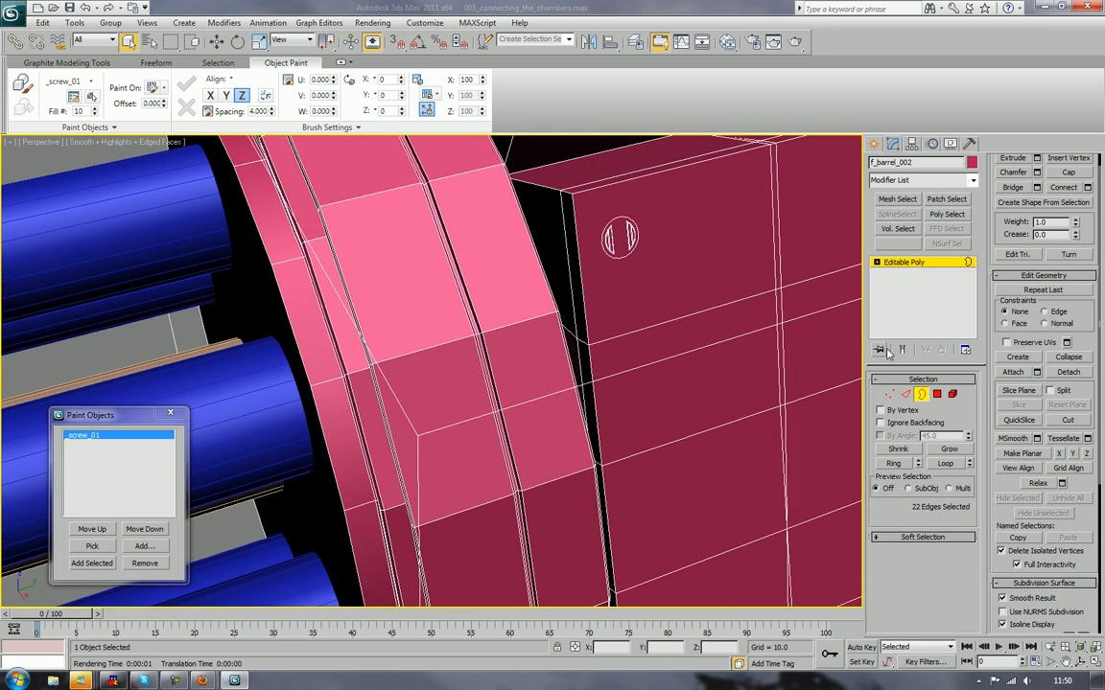
left_click(937, 394)
left_click(744, 232)
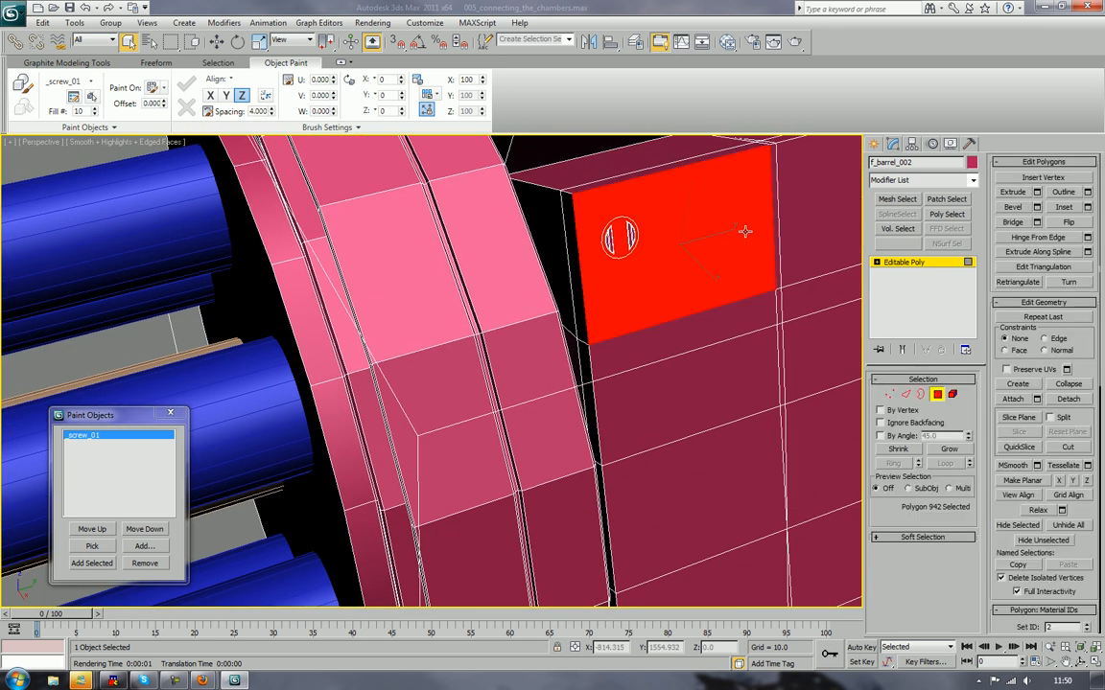
key("alt+h")
Step: Delete the polygons beneath the side plate's other three screws to open holes around them
middle_click_drag(616, 376, 511, 410)
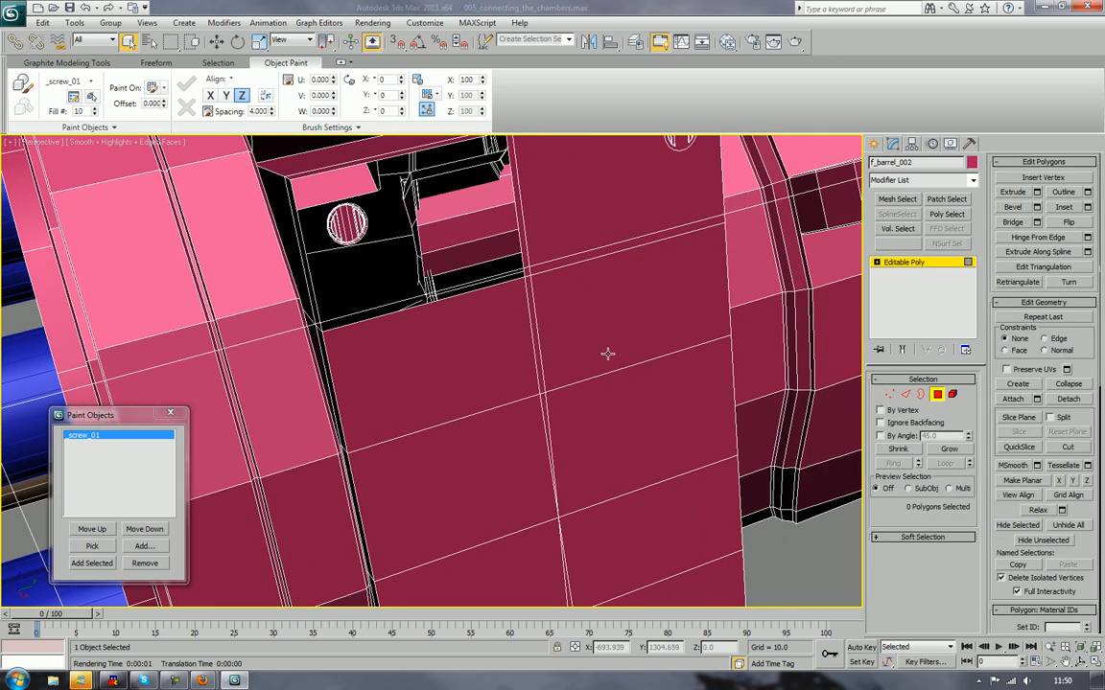
middle_click_drag(640, 444, 651, 416)
left_click(634, 508)
key("alt+h")
left_click(502, 565)
key("alt+h")
left_click(629, 321)
key("alt+h")
Step: Bridge the rim edge of the side plate's upper screw farther from the barrels to the plate's adjacent outer border edge
scroll(686, 354, "up", 3)
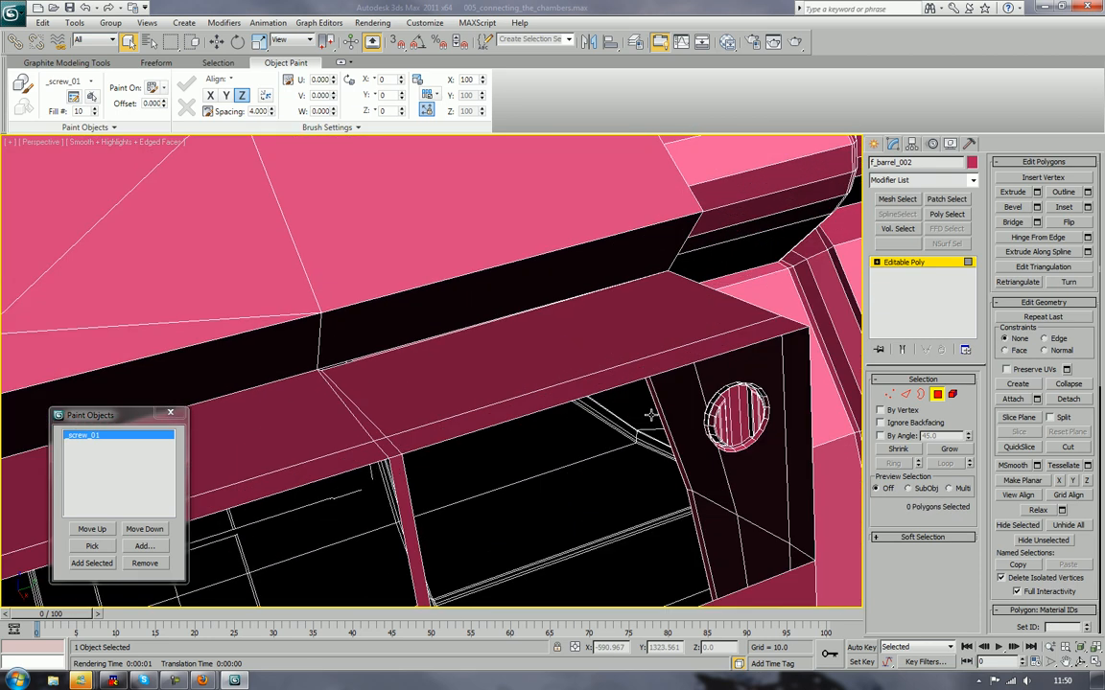
key("2")
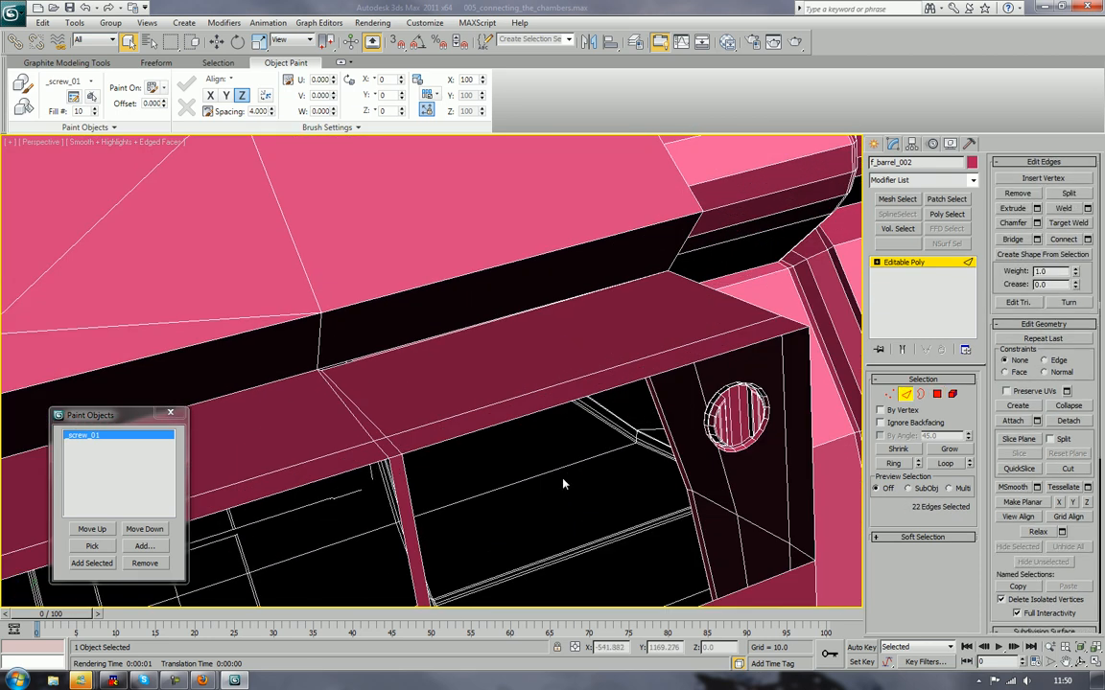
left_click(1013, 239)
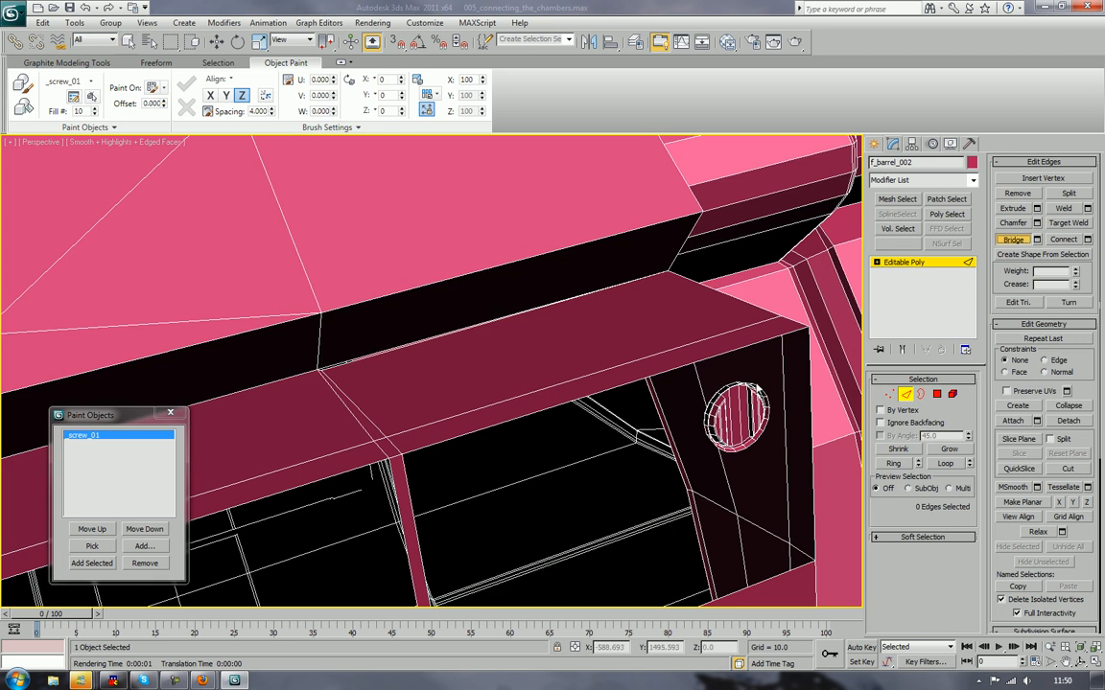
middle_click_drag(780, 391, 784, 372, "alt")
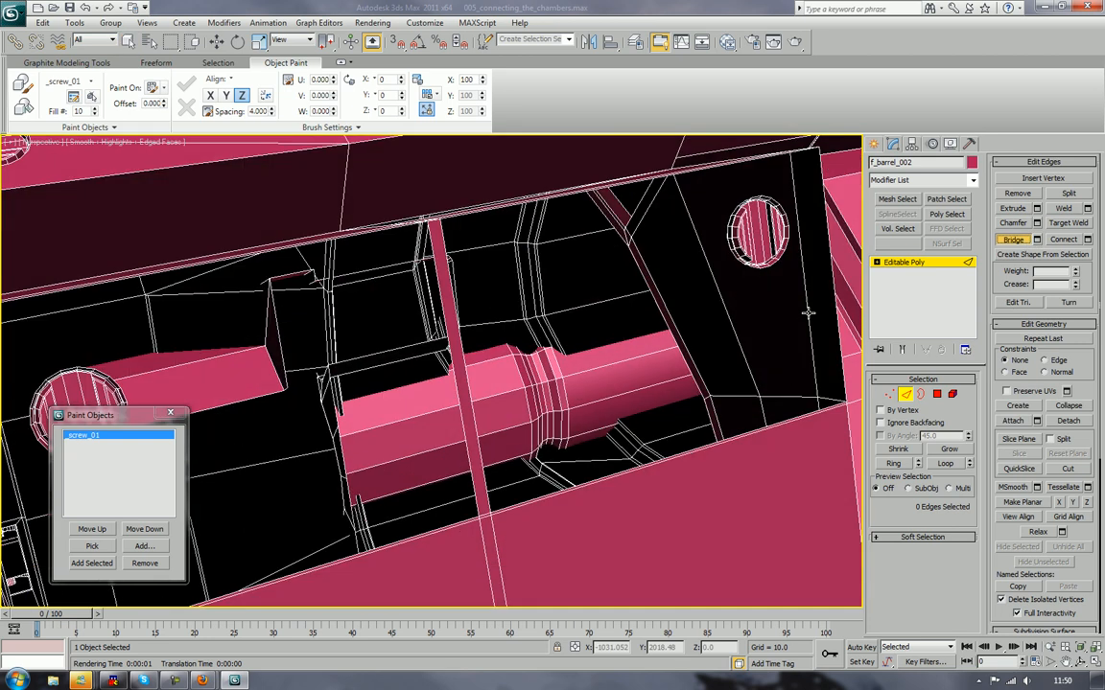
middle_click_drag(812, 313, 775, 344, "alt")
middle_click_drag(775, 344, 708, 360)
left_click(606, 304)
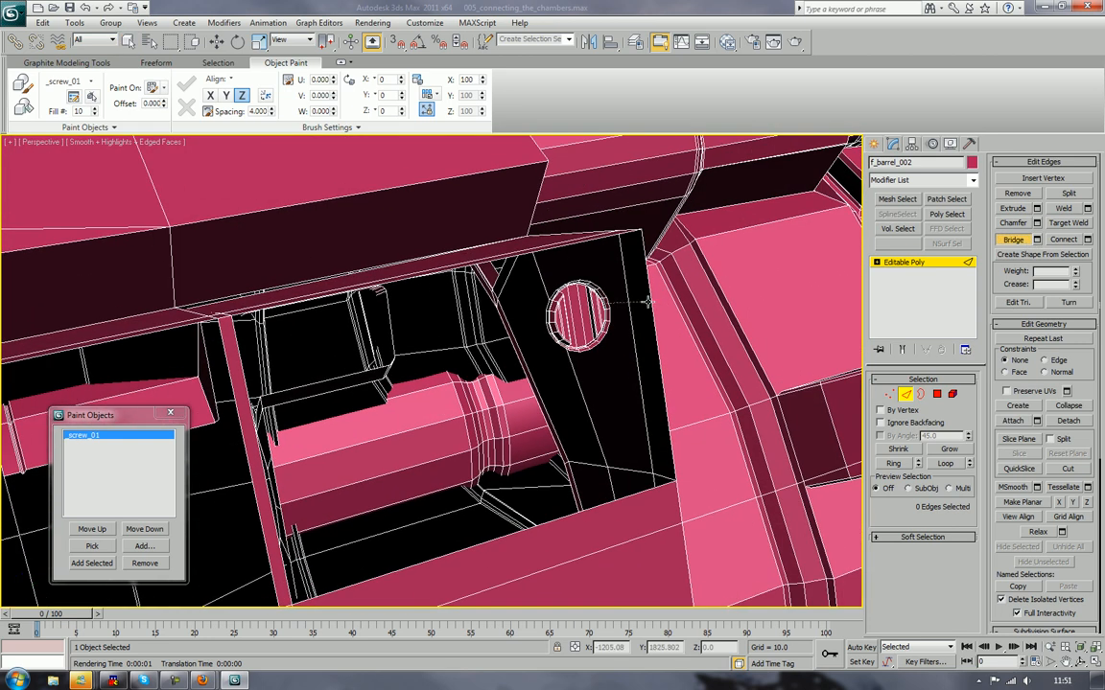
middle_click_drag(456, 330, 666, 265, "alt")
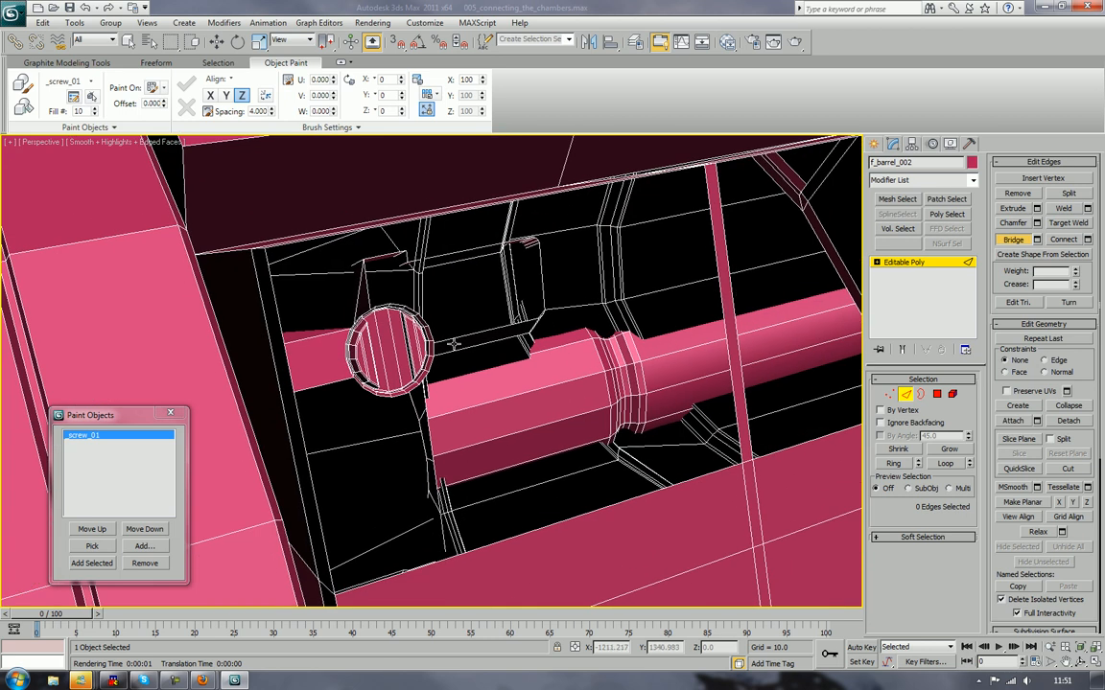
Step: Bridge the rim edge of the side plate's upper screw nearest the barrels to the plate's adjacent side border edge
middle_click_drag(408, 311, 439, 320, "alt")
middle_click_drag(290, 397, 259, 305, "alt")
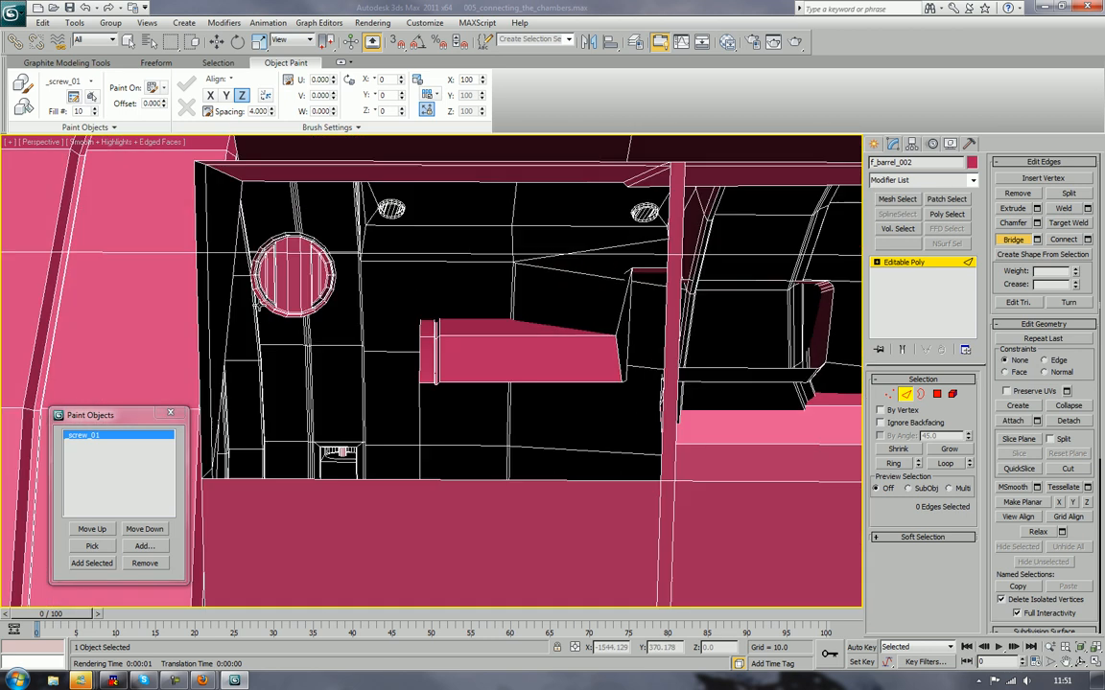
left_click(197, 274)
Step: Bridge the lower rim edges of the side plate's two lower screws to the plate's bottom border edges
middle_click_drag(431, 400, 469, 39)
middle_click_drag(532, 370, 471, 143)
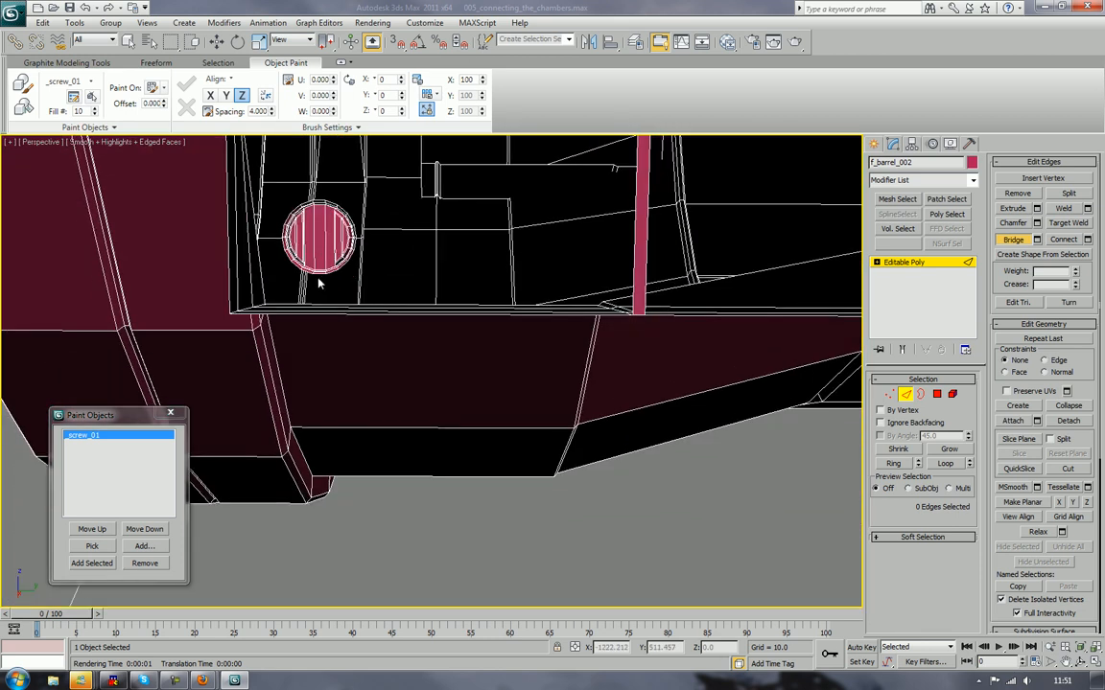
left_click(317, 308)
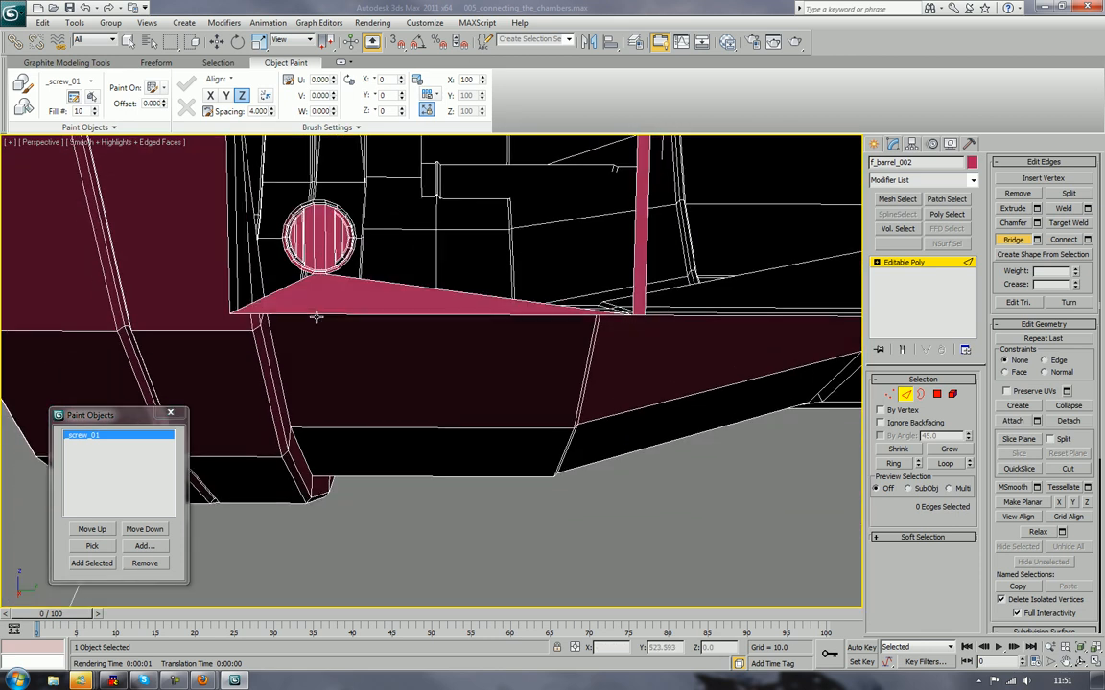
middle_click_drag(506, 306, 342, 354, "alt")
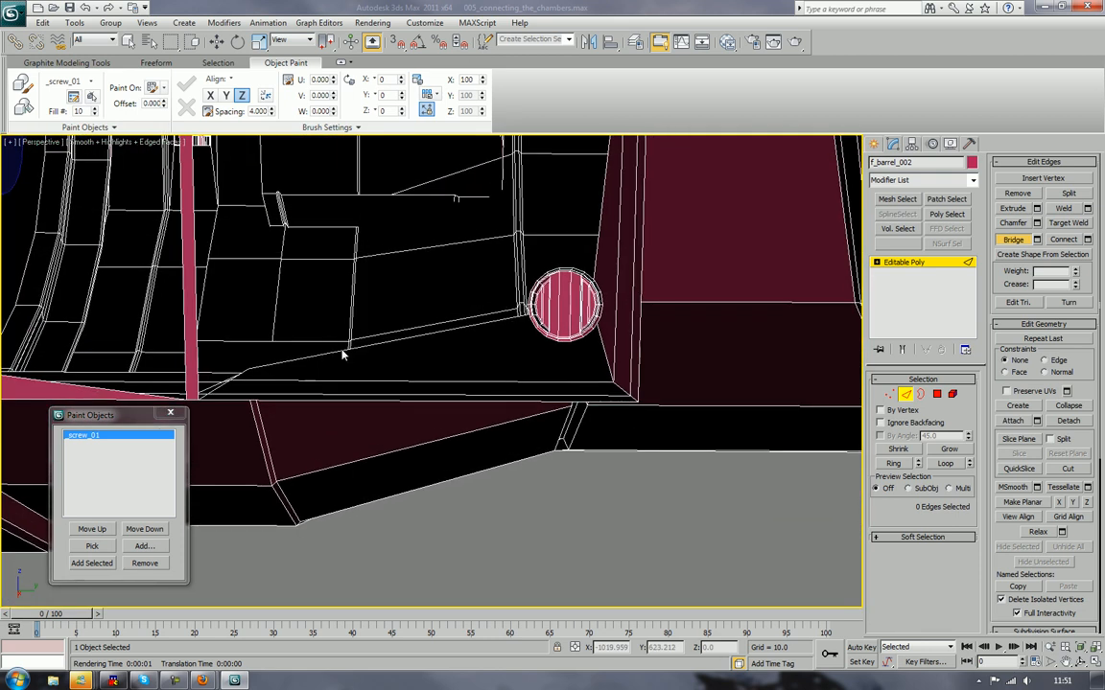
left_click(566, 344)
left_click(540, 402)
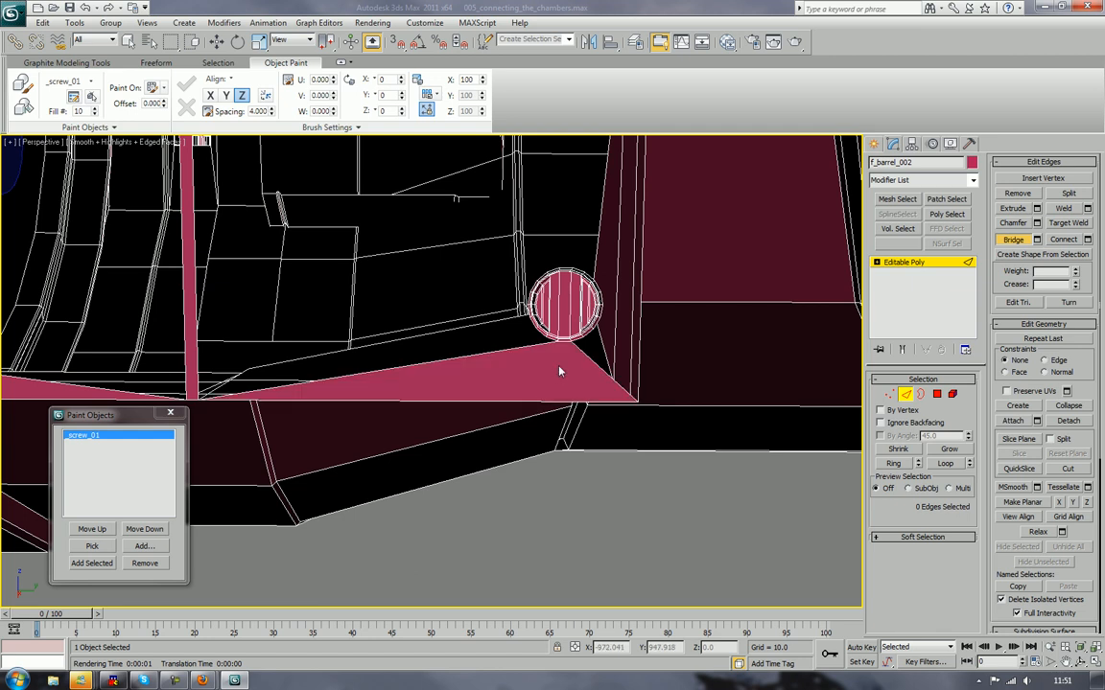
Step: Cap the remaining open borders around the side plate's upper and lower screws
scroll(565, 339, "down", 4)
middle_click_drag(605, 305, 703, 439)
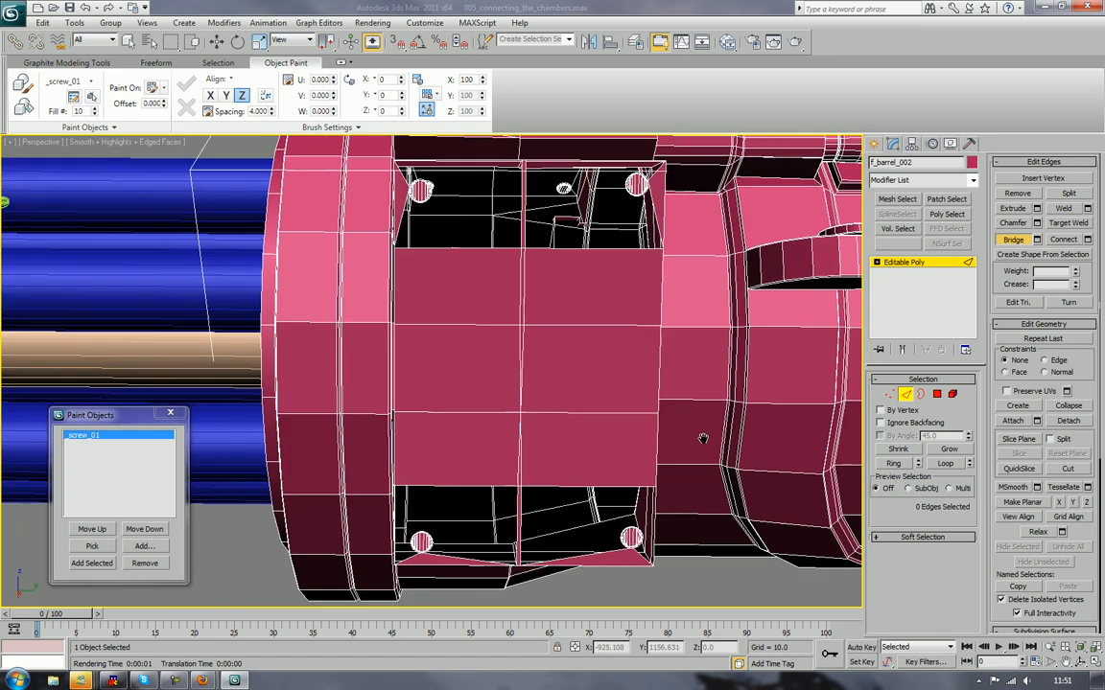
left_click(924, 399)
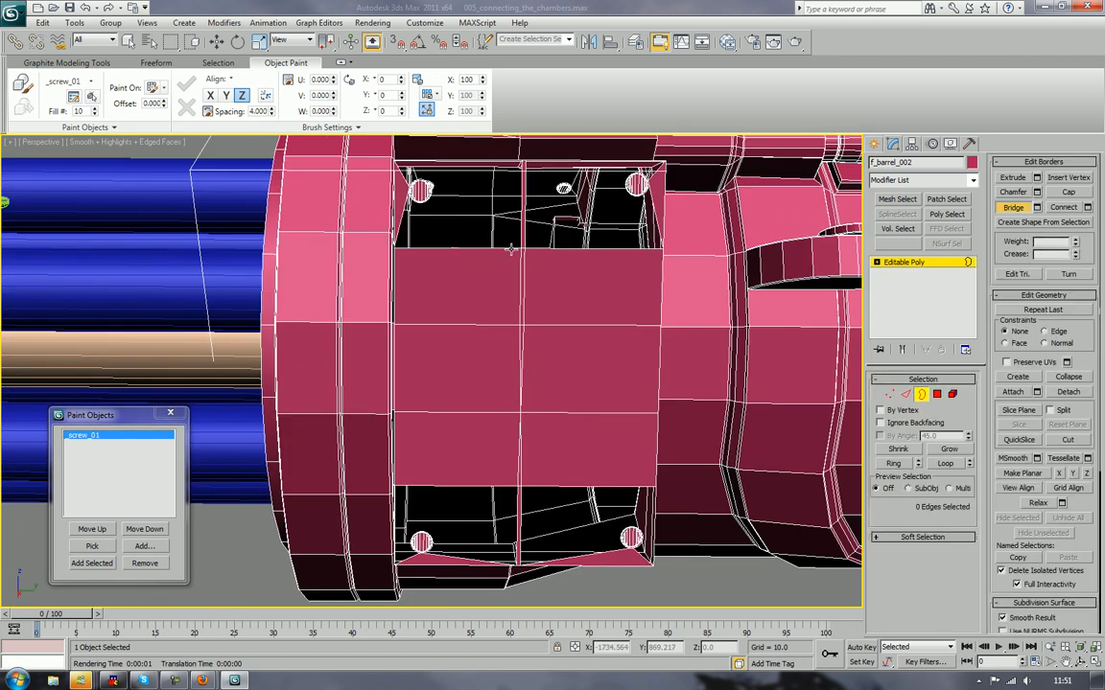
key("q")
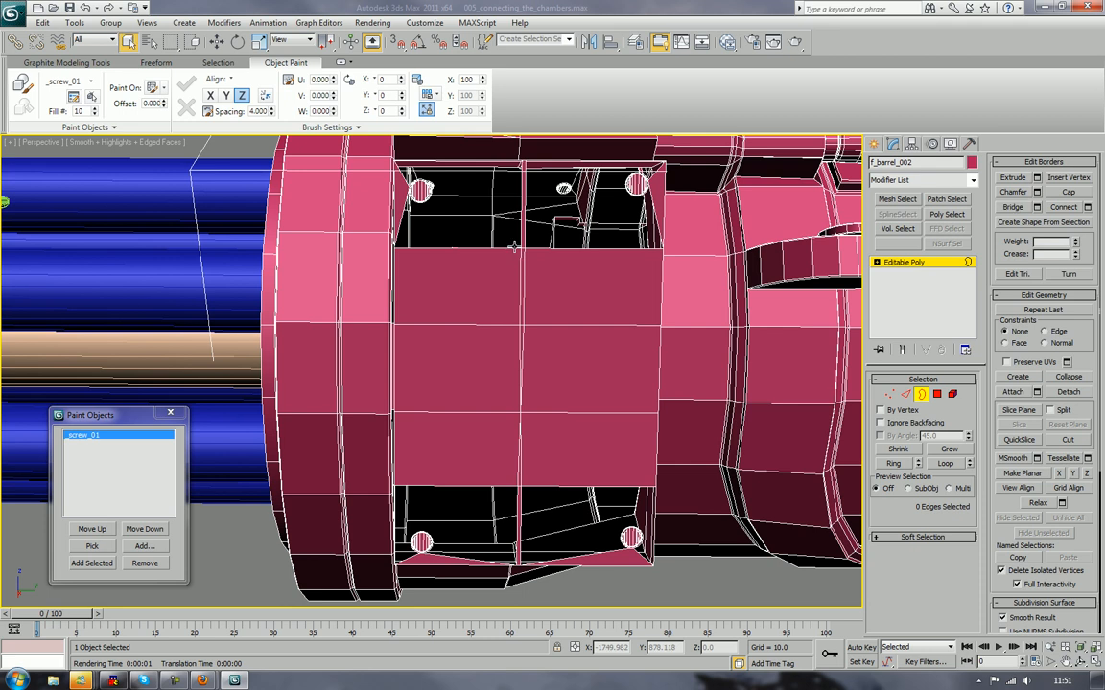
left_click(547, 248)
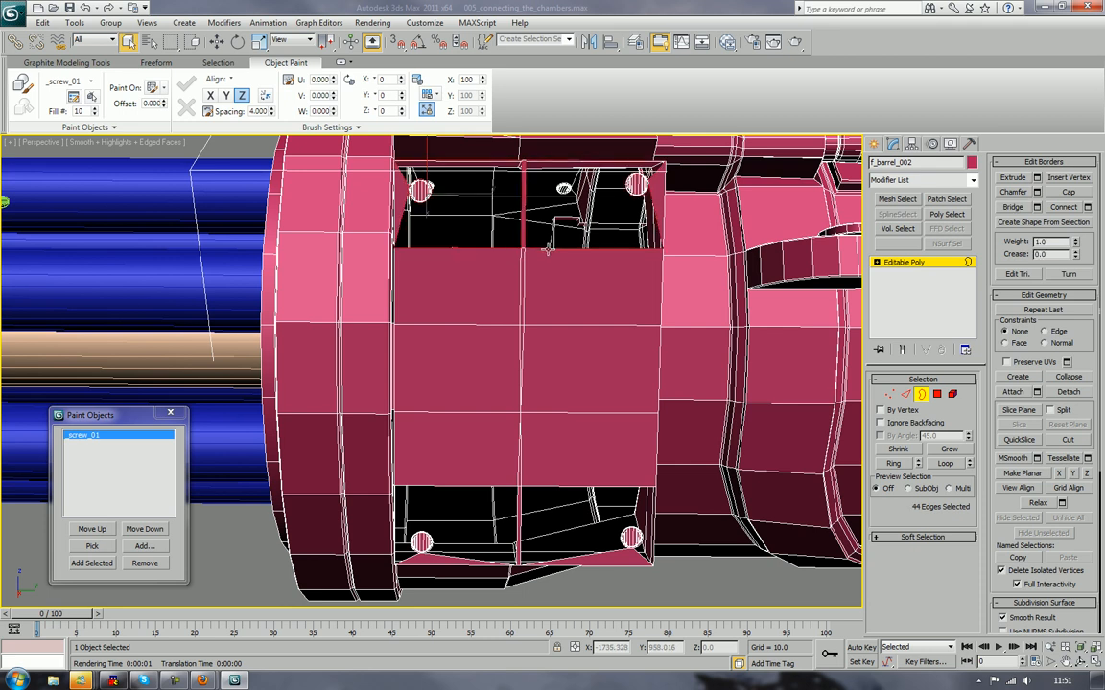
left_click(461, 486, "ctrl")
left_click(549, 488, "ctrl")
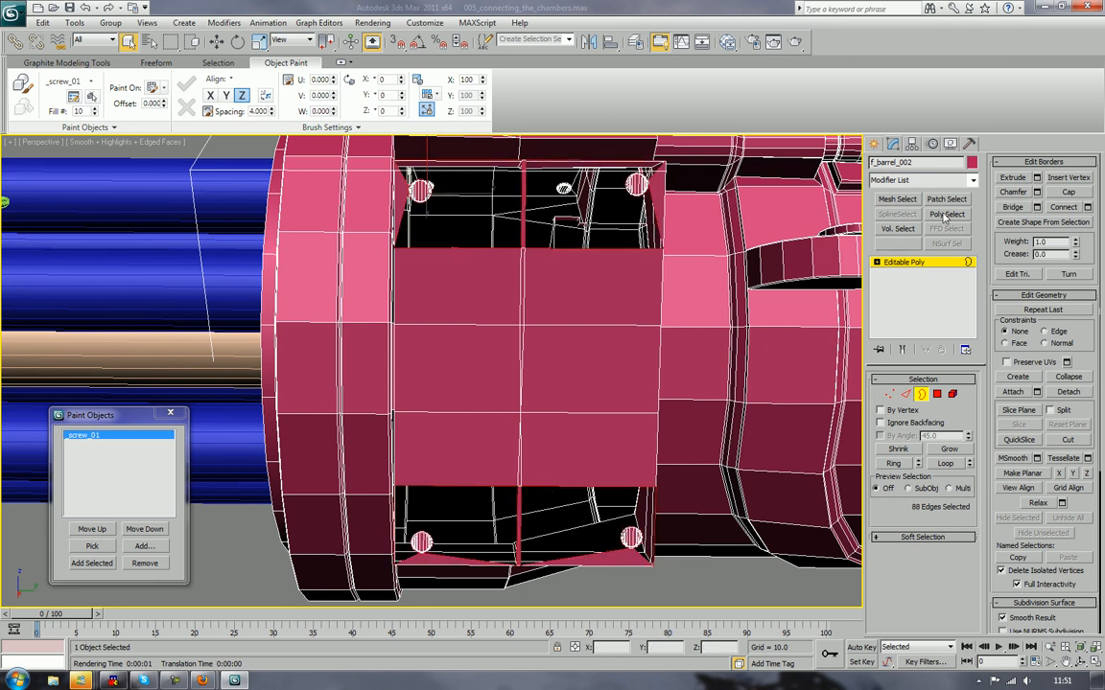
left_click(1012, 206)
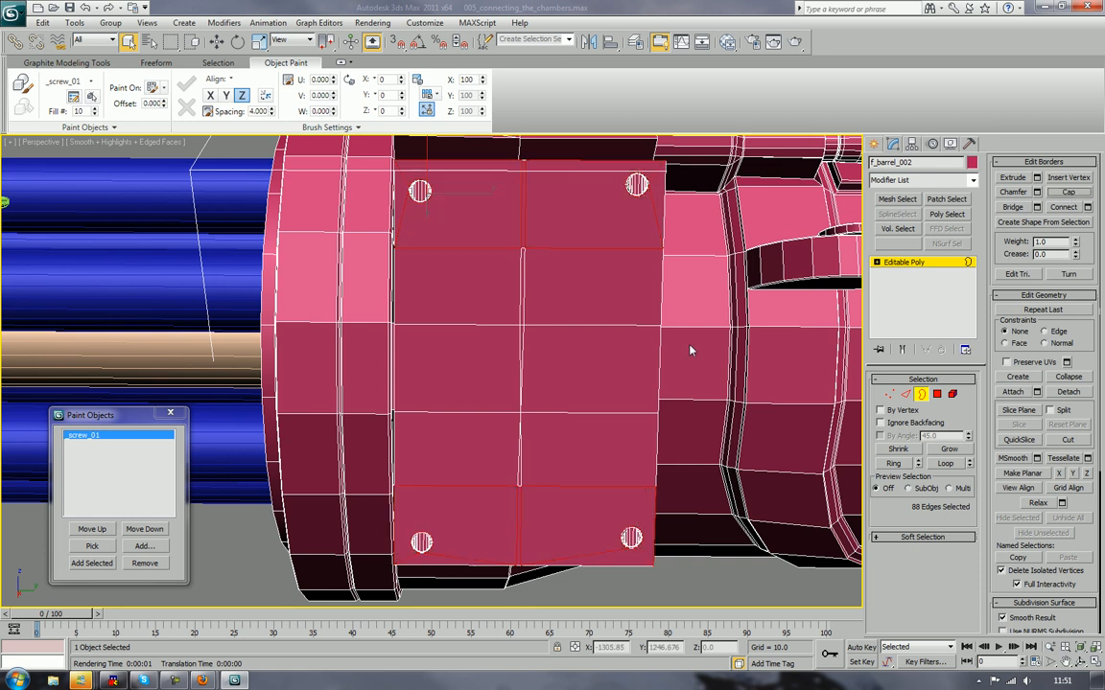
Step: Exit border editing and delete the loose green screw floating beside the minigun
scroll(573, 370, "down", 3)
key("F4")
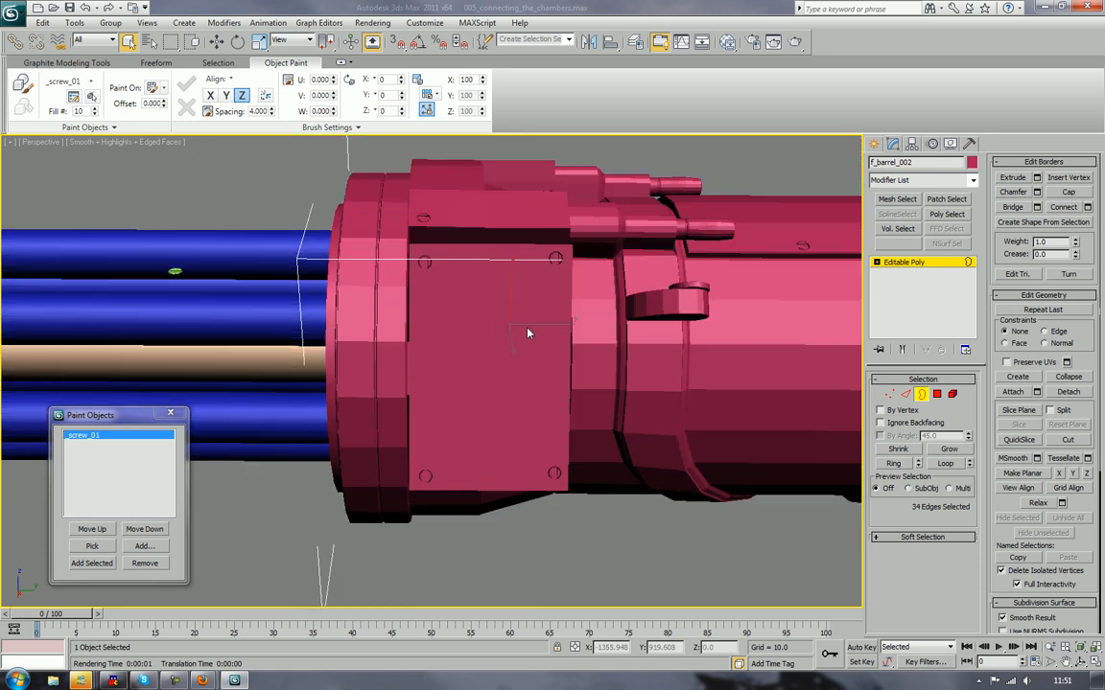
middle_click_drag(533, 332, 704, 346, "alt")
left_click(709, 304)
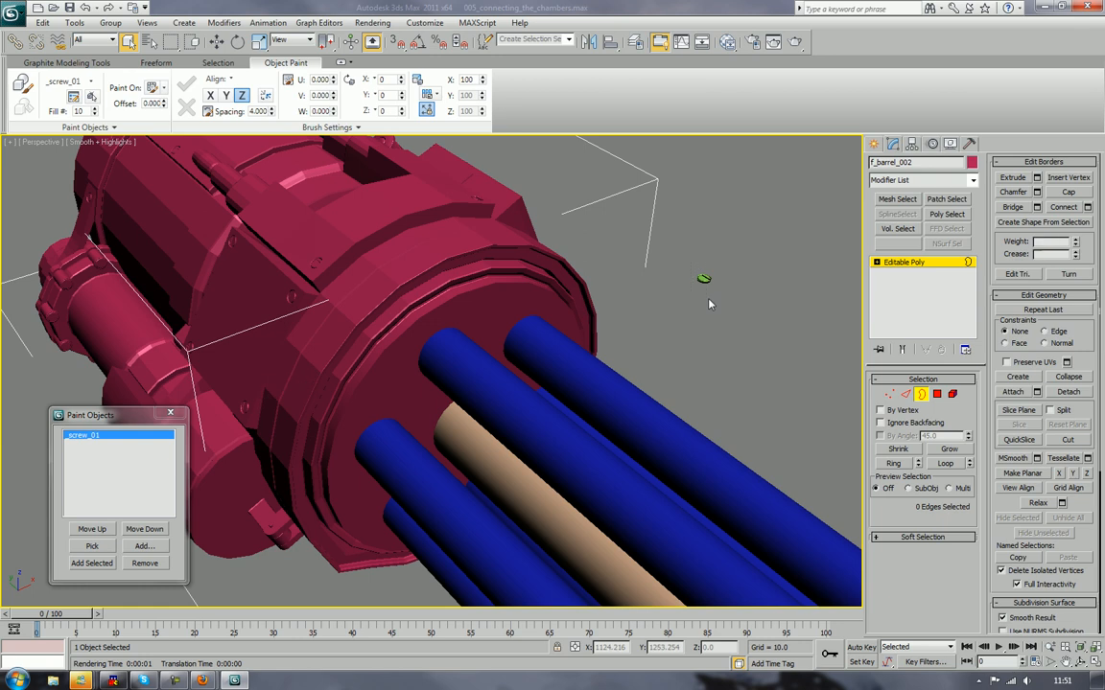
left_click(923, 395)
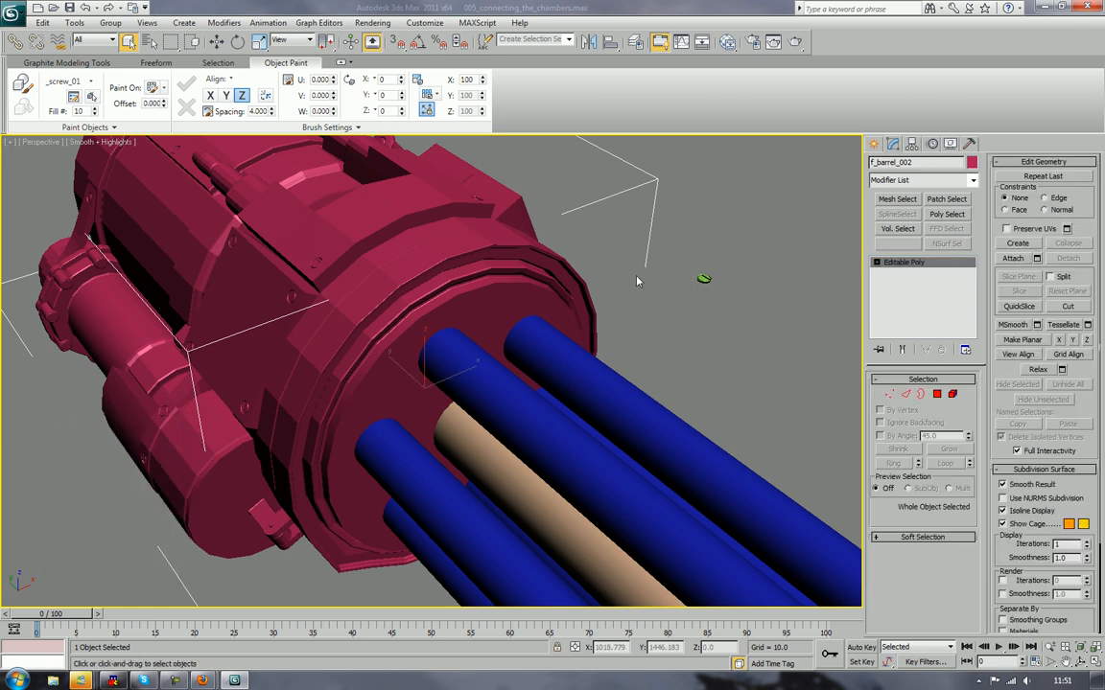
left_click(676, 275)
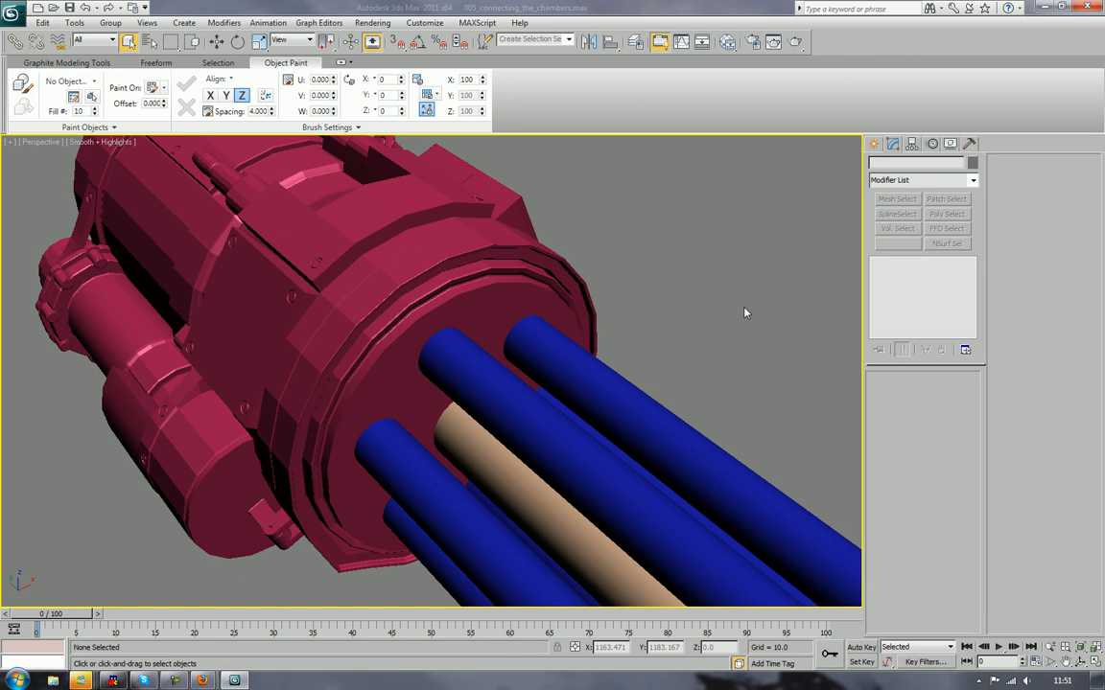
key("z")
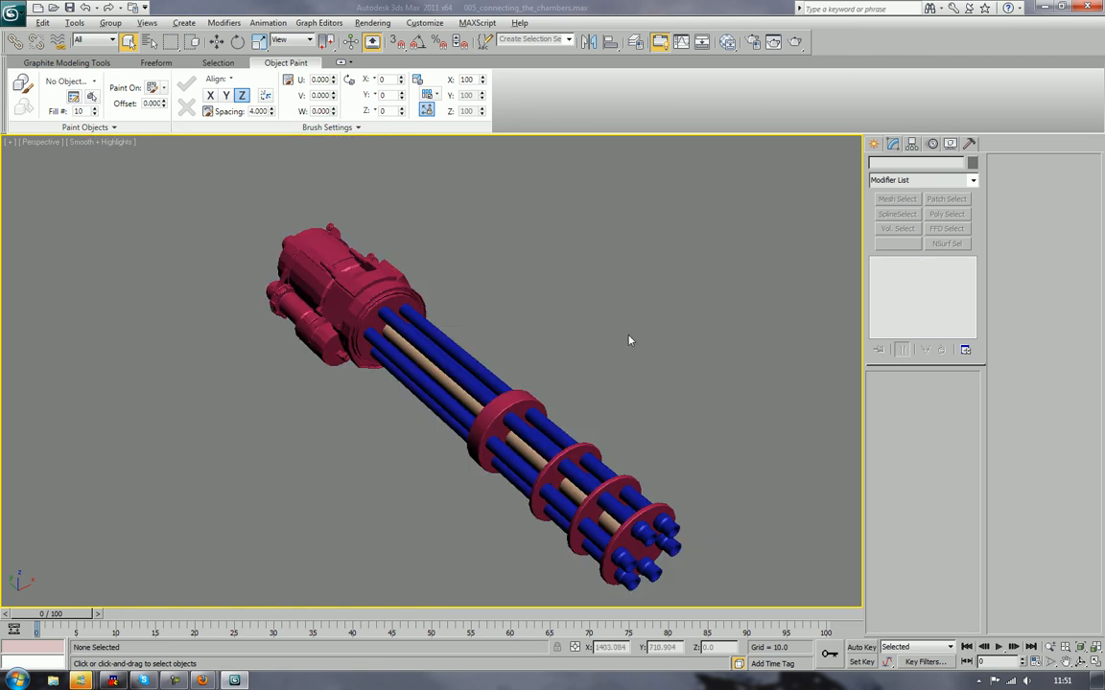
Step: Select the wide ring around the middle of the barrels and display its edged faces
middle_click_drag(628, 337, 574, 337, "alt")
scroll(677, 317, "up", 3)
scroll(574, 340, "up", 3)
left_click(529, 426)
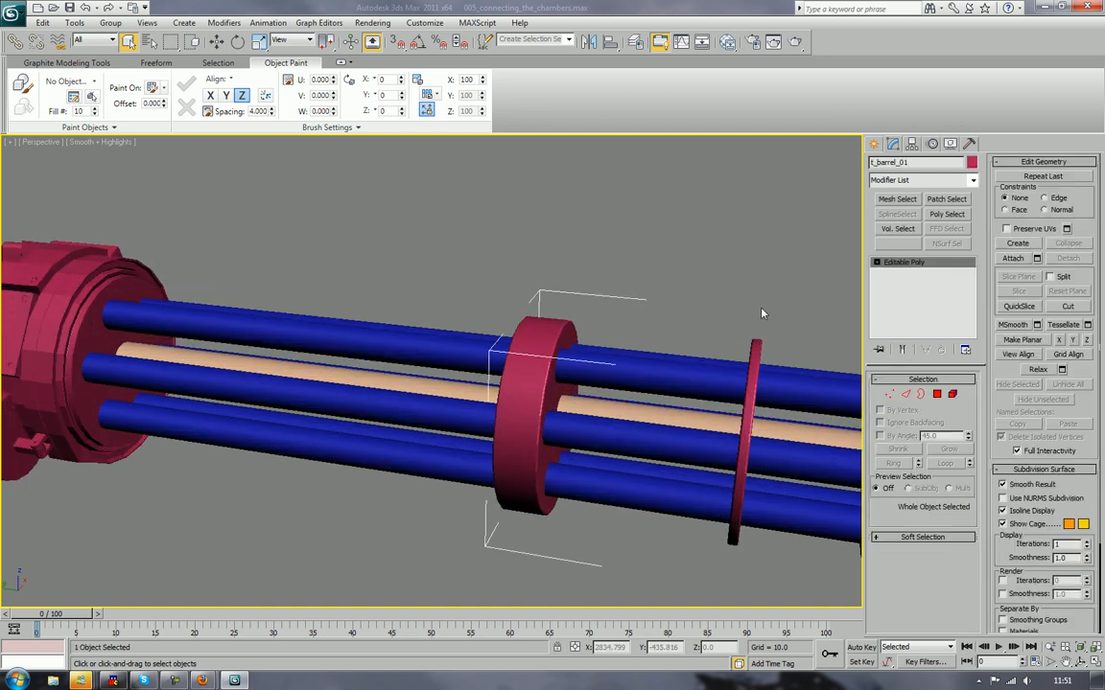
key("F4")
key("z")
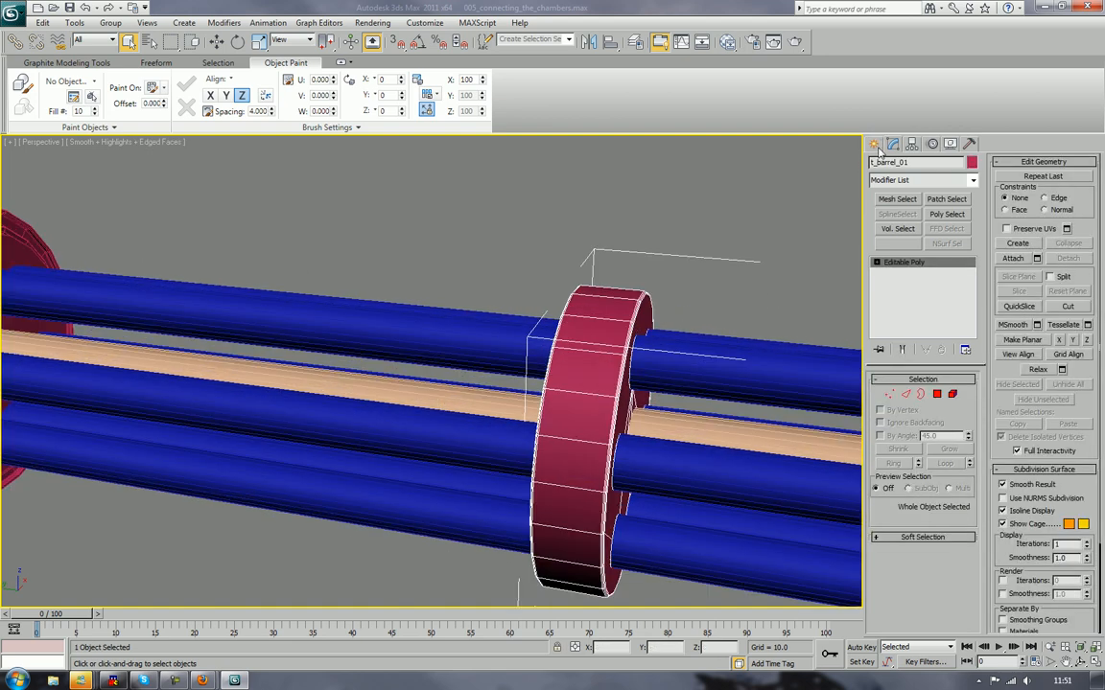
Step: Create an AutoGrid cylinder on the wide ring's outer face, with radius about 16.2 and height about 5.6
left_click(874, 145)
left_click(897, 256)
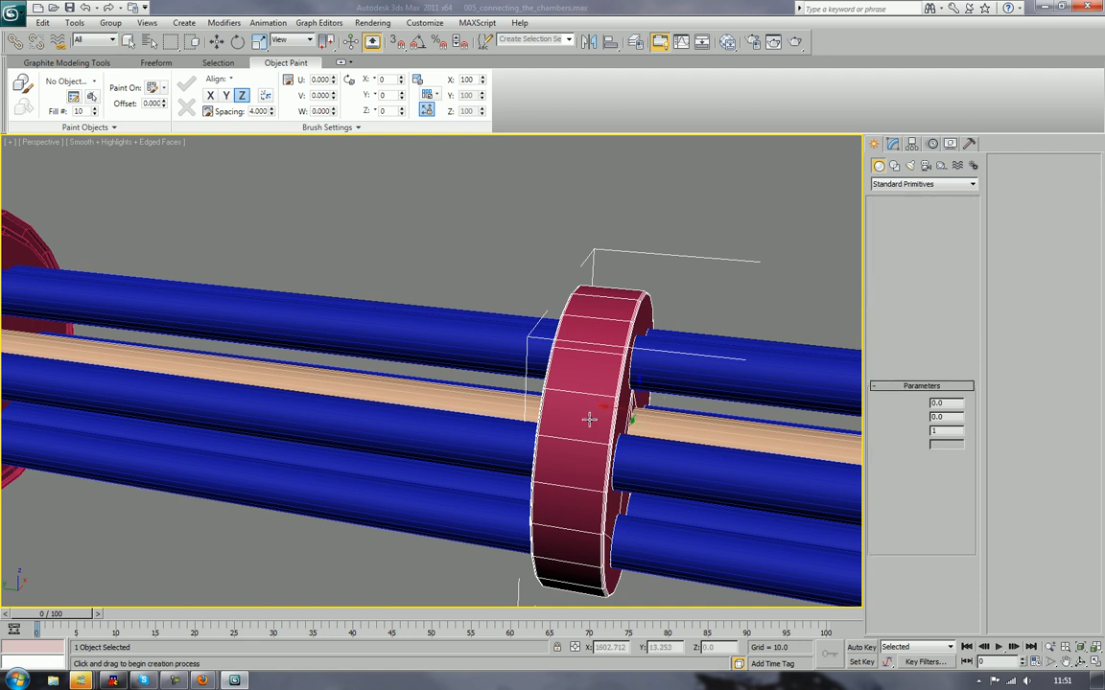
left_click_drag(579, 413, 580, 433)
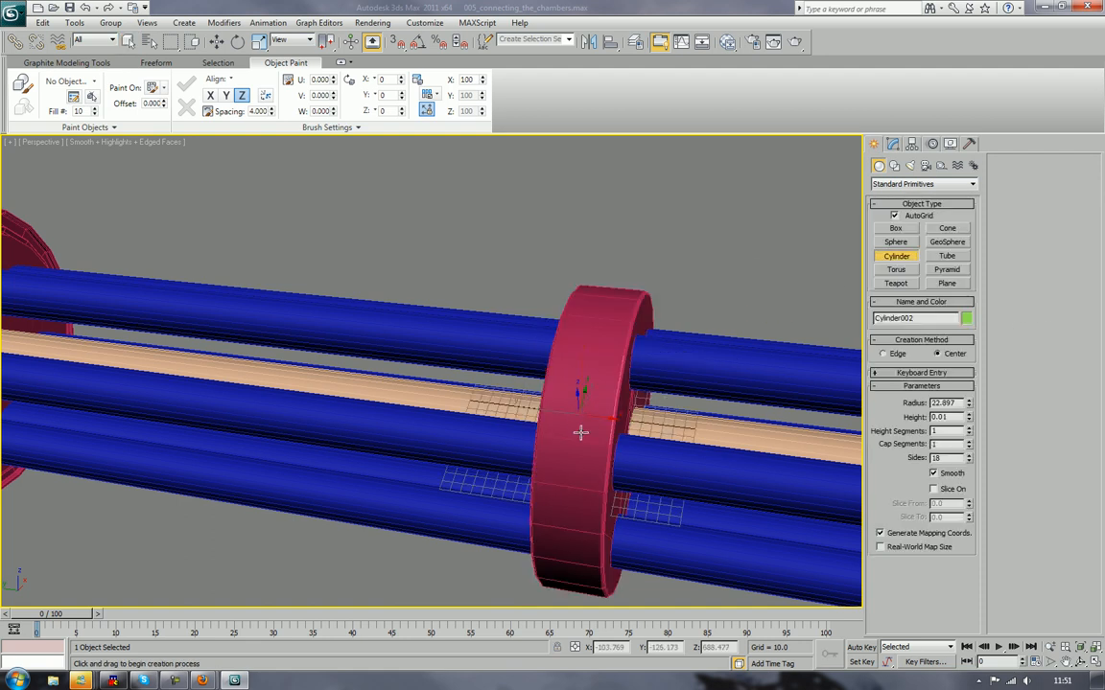
right_click(563, 391)
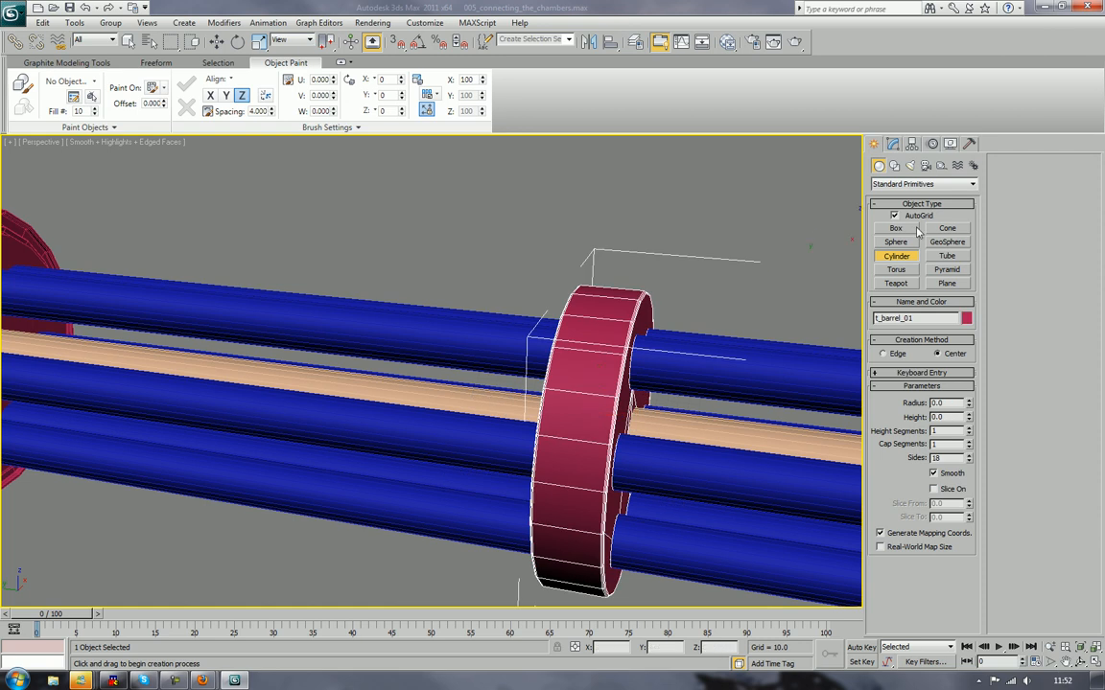
middle_click_drag(692, 272, 646, 272, "alt")
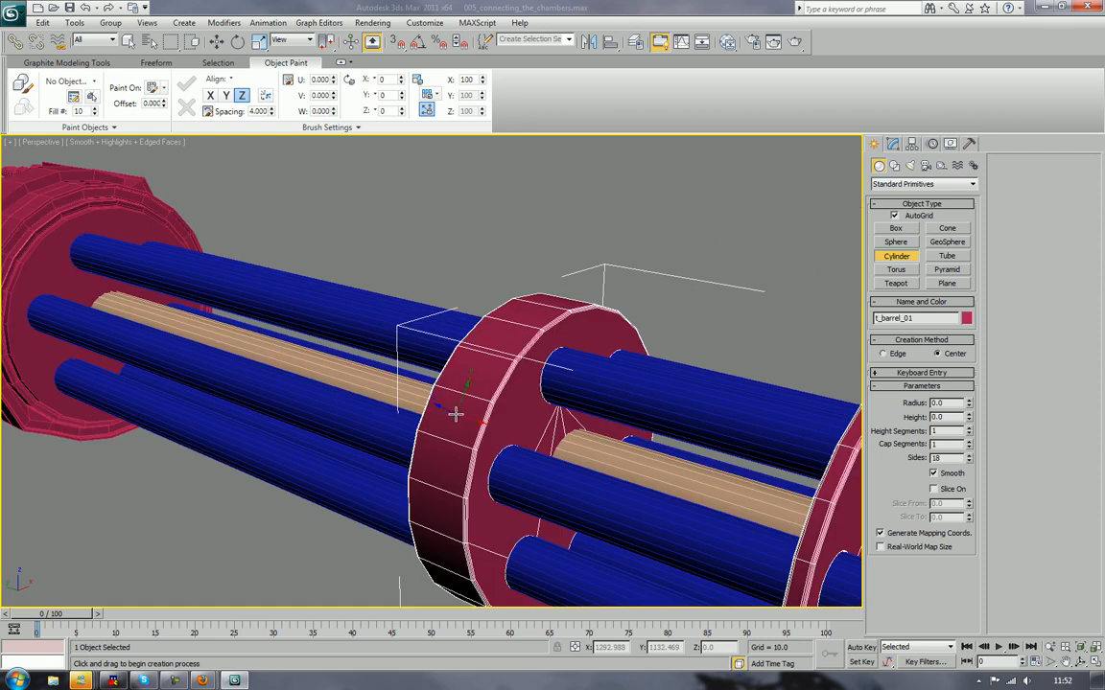
left_click_drag(455, 414, 459, 427)
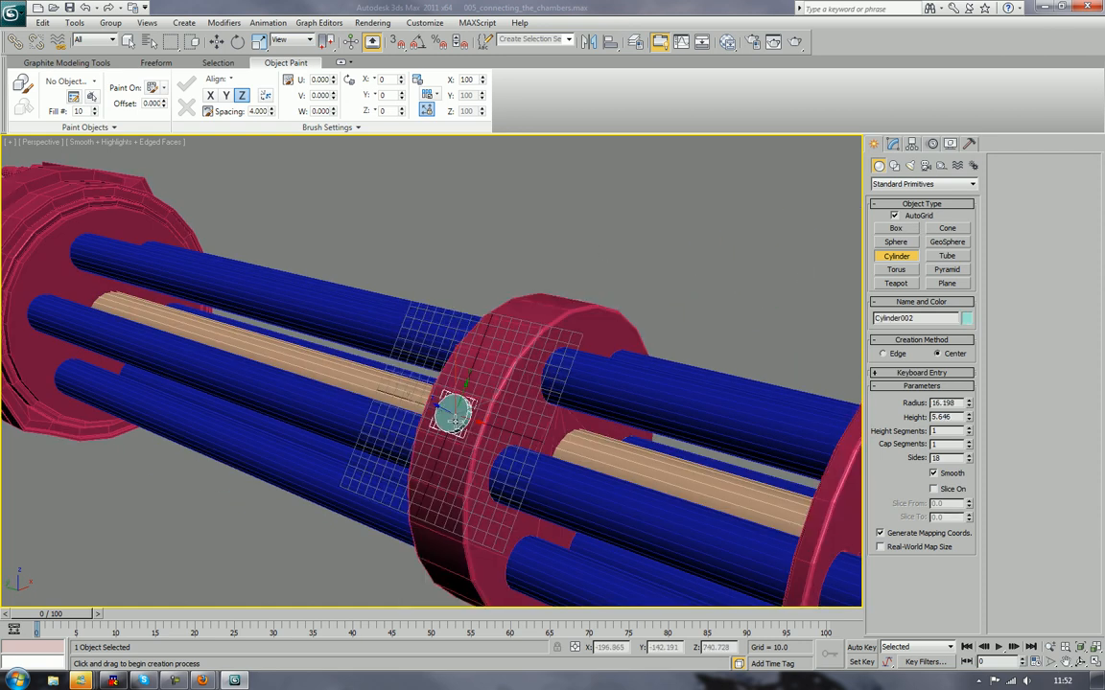
right_click(456, 425)
Step: Convert the new cylinder on the ring to an Editable Poly
right_click(456, 422)
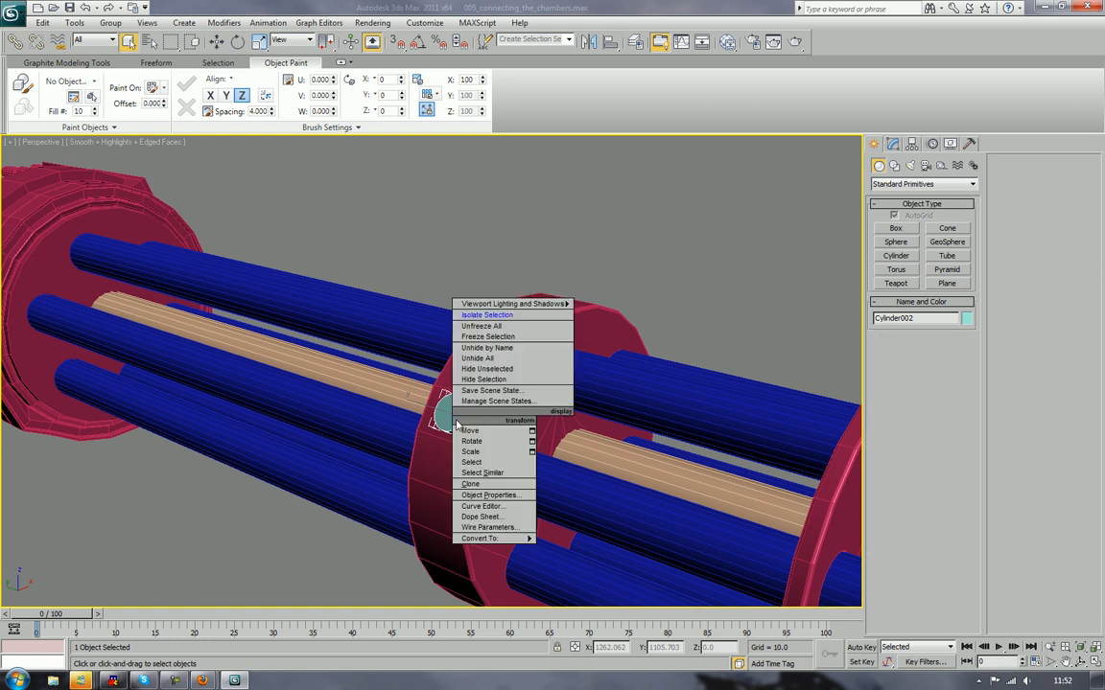
mouse_move(527, 498)
left_click(610, 509)
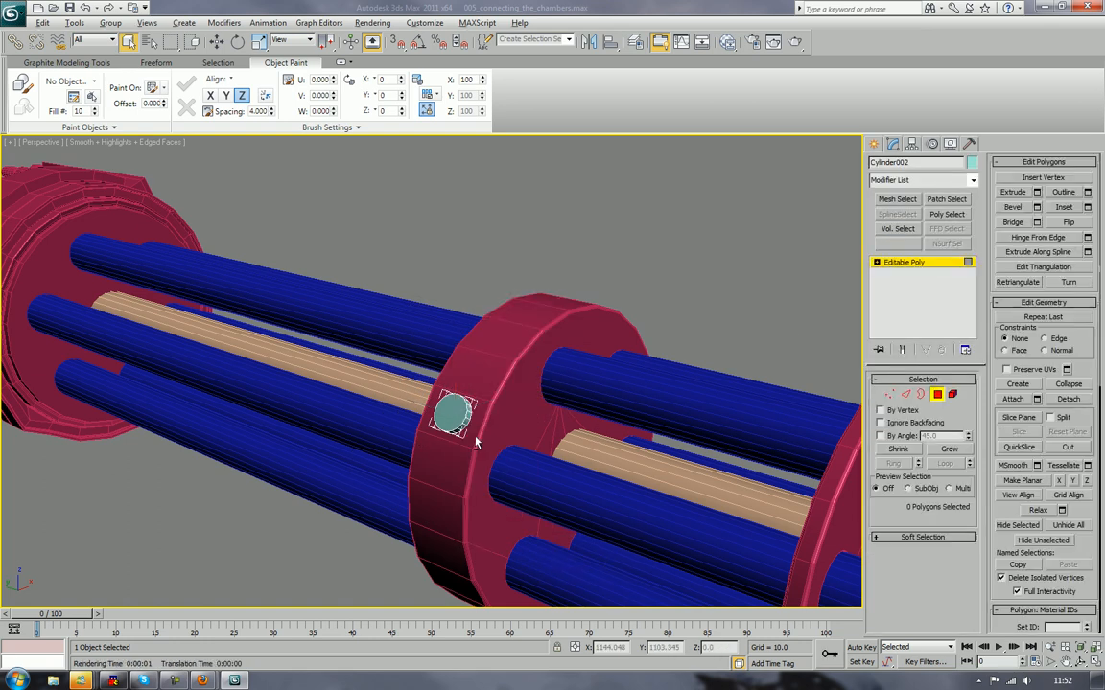
Step: Slightly chamfer the rim edges around the cylinder's two cap polygons, working from the cap selection
middle_click_drag(518, 443, 533, 441, "alt")
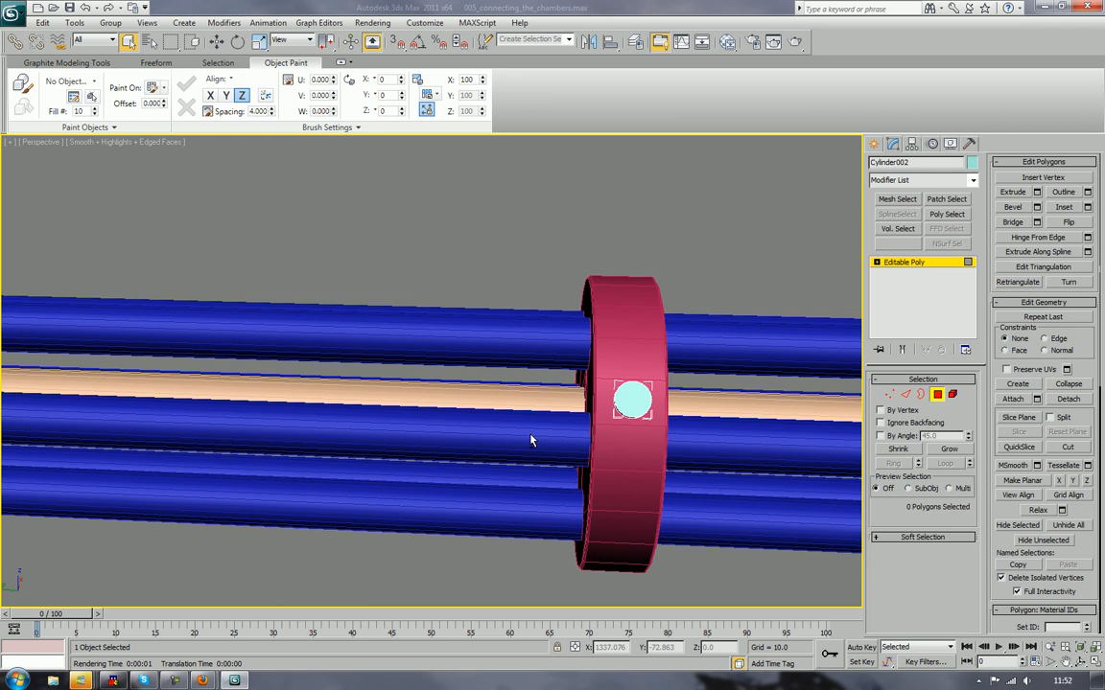
left_click(635, 401)
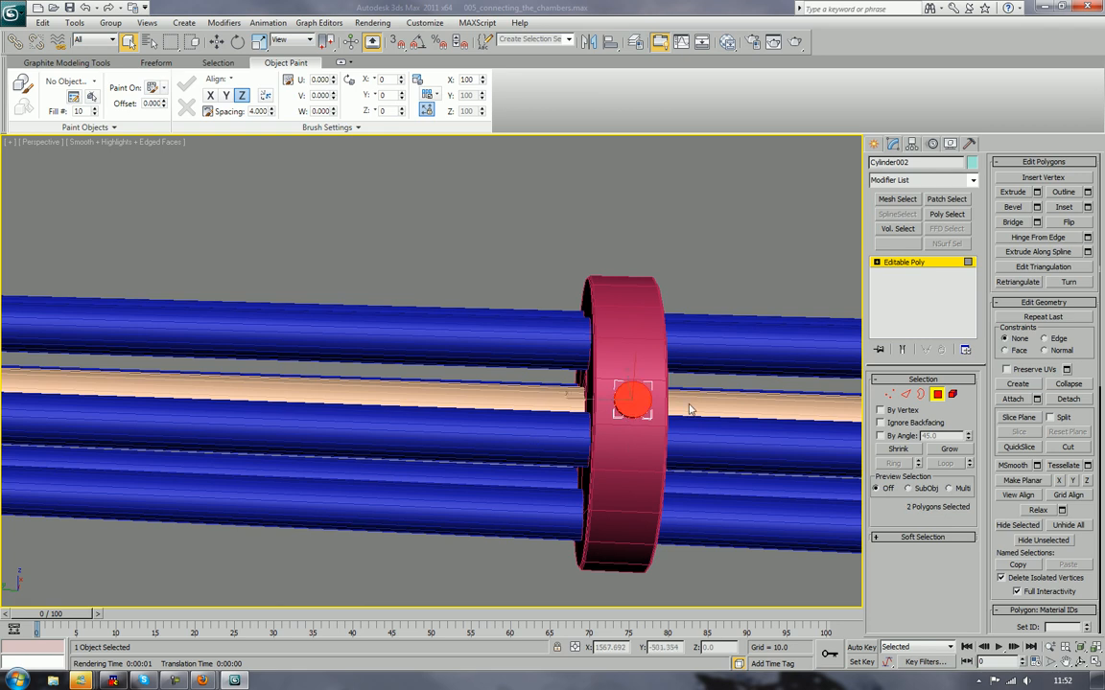
middle_click_drag(689, 409, 660, 391, "alt")
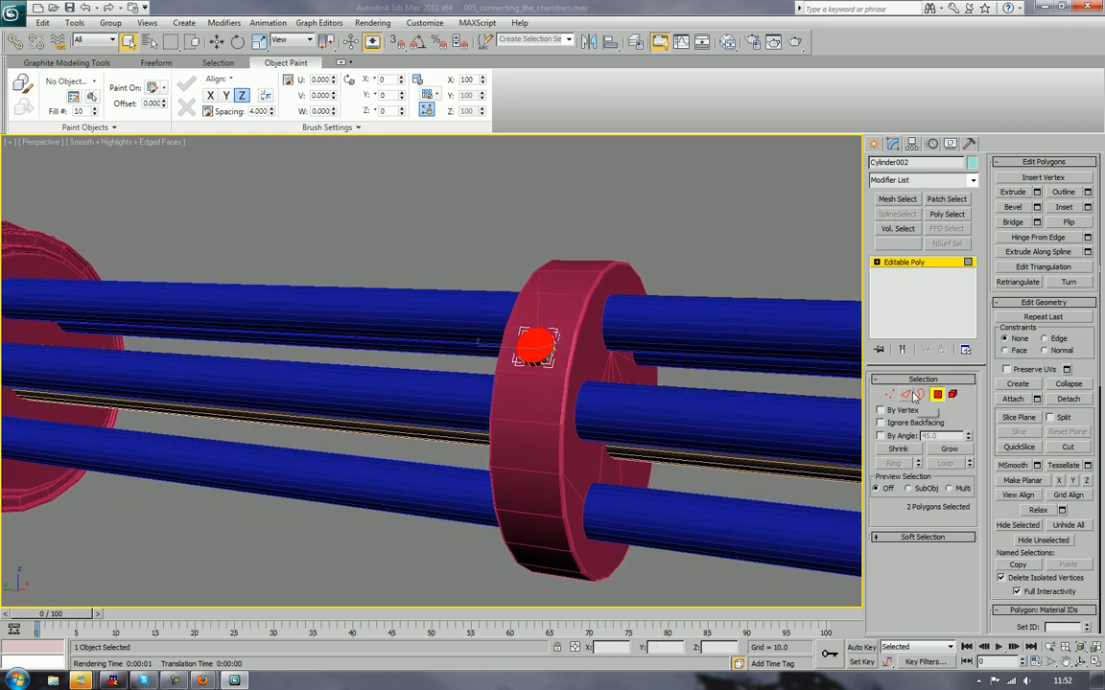
key("2")
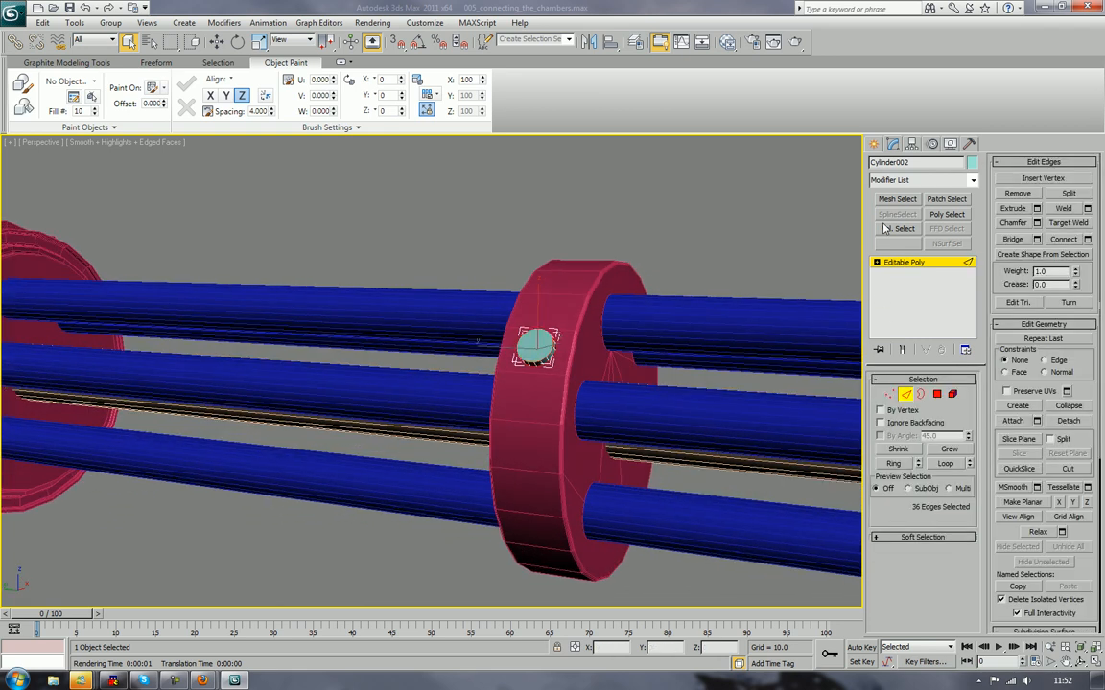
left_click(1014, 223)
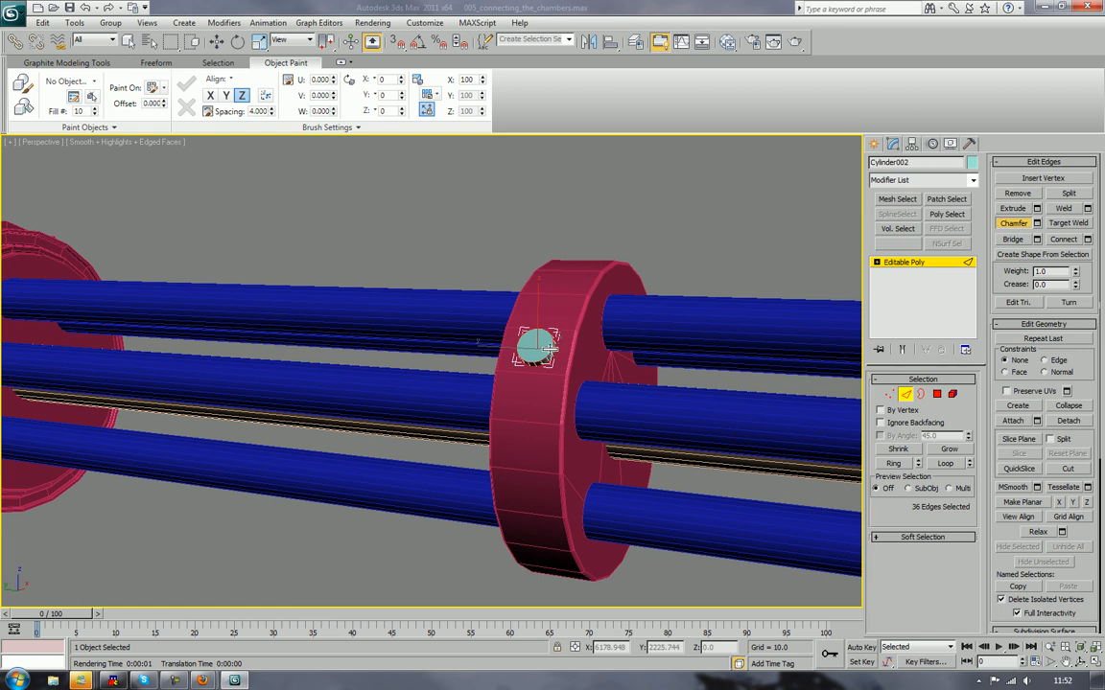
left_click_drag(549, 348, 549, 343)
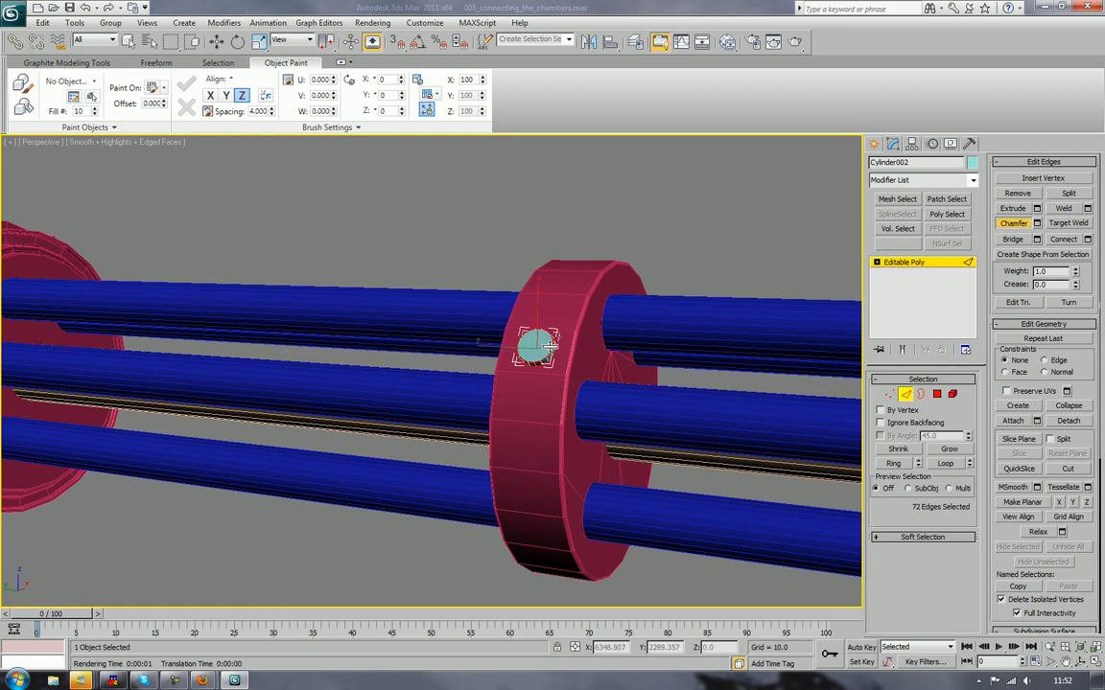
left_click(903, 396)
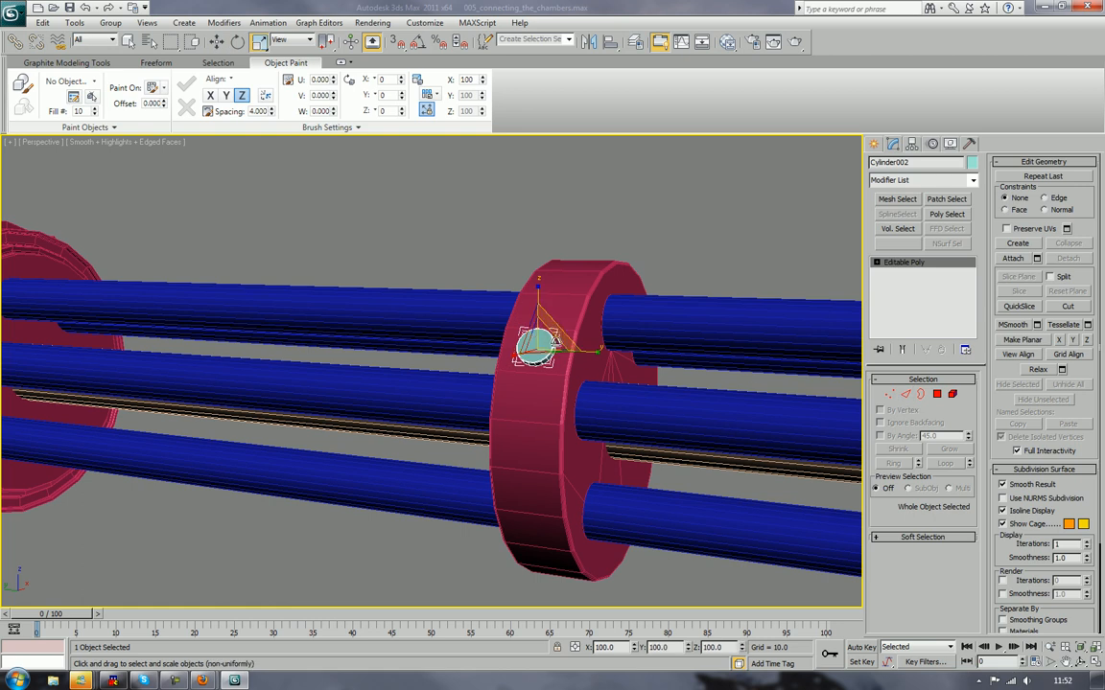
Step: Scale the chamfered cylinder uniformly to about 149% and attach it to the wide barrel ring
left_click_drag(531, 345, 539, 332)
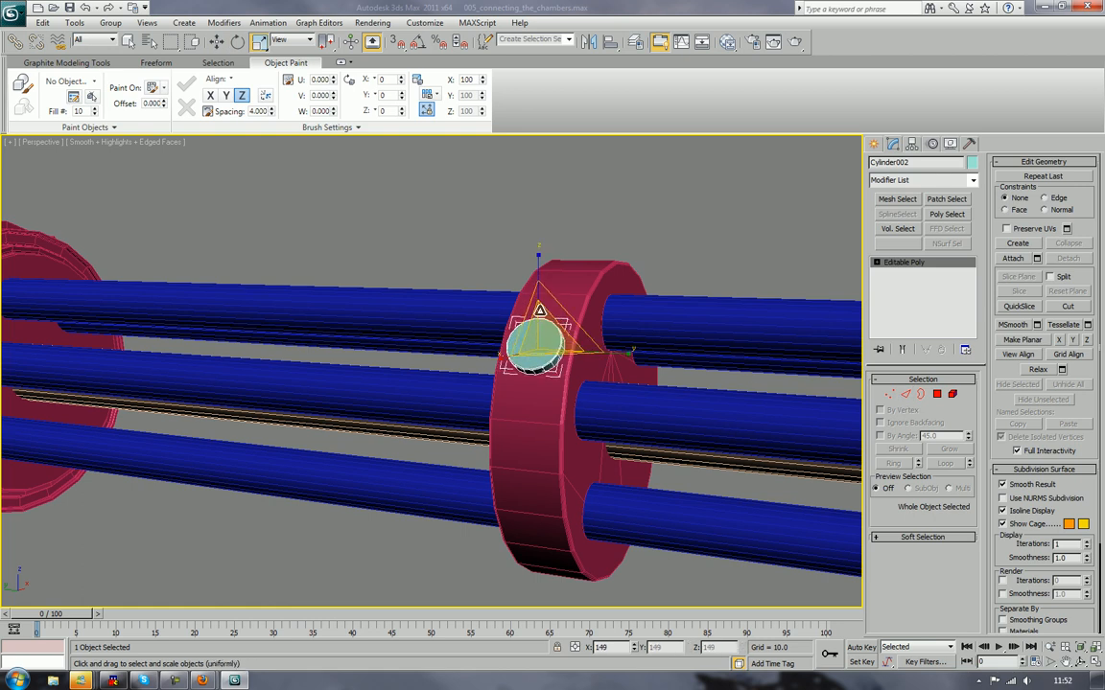
left_click(537, 252)
left_click(631, 272)
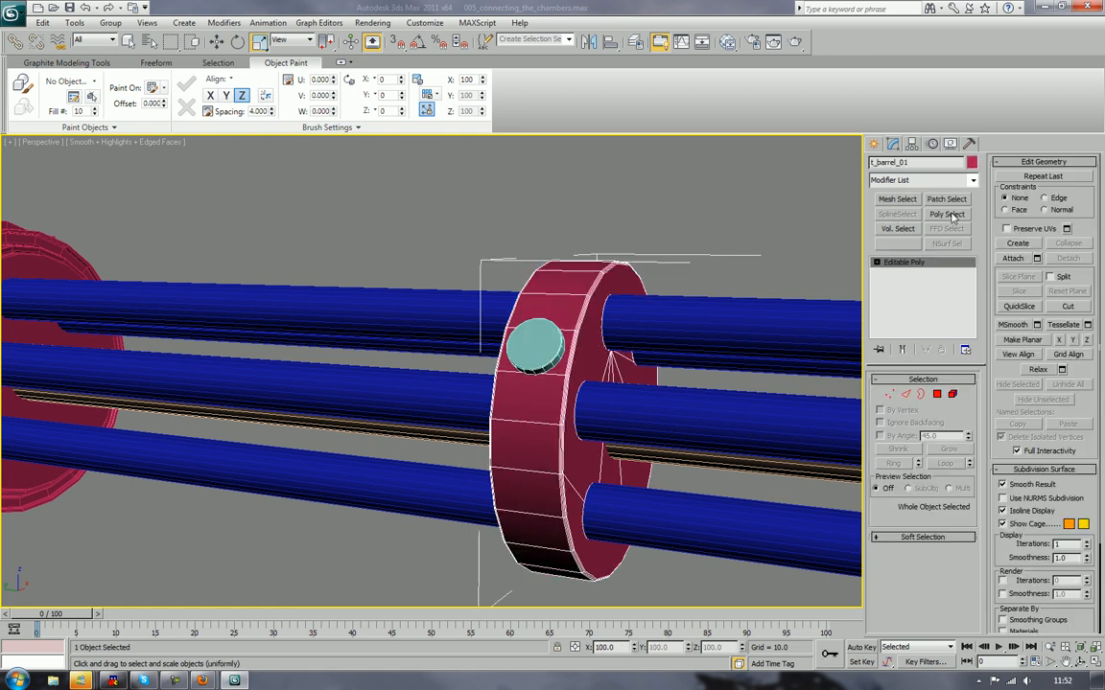
left_click(1014, 259)
left_click(536, 343)
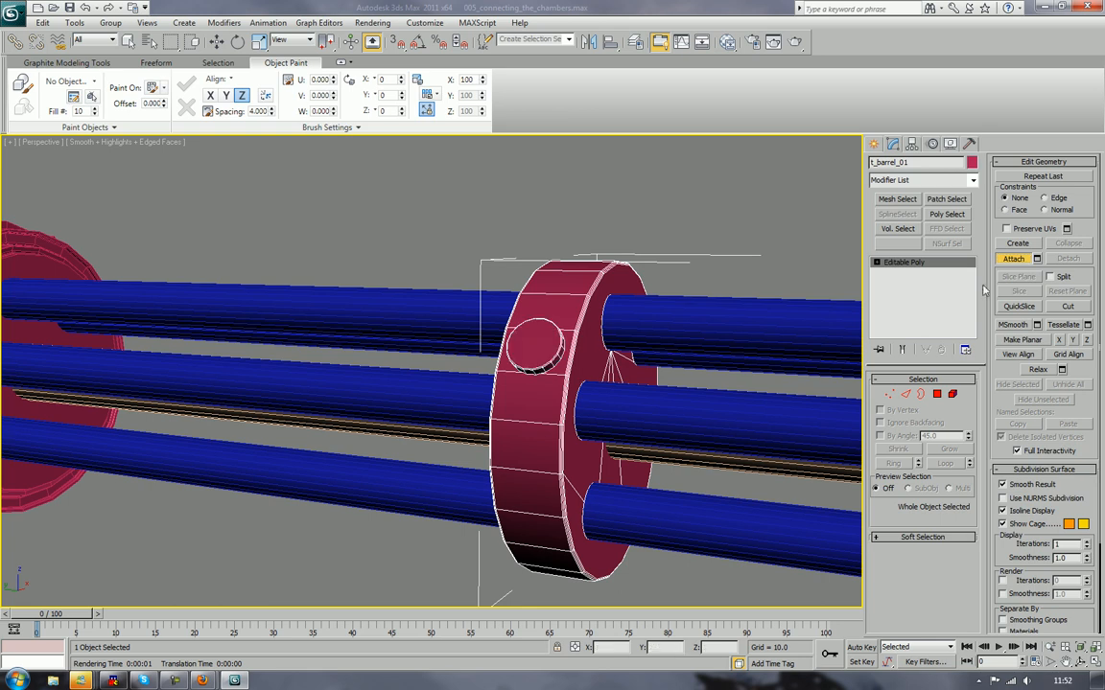
left_click(1019, 261)
left_click(838, 216)
scroll(748, 230, "down", 6)
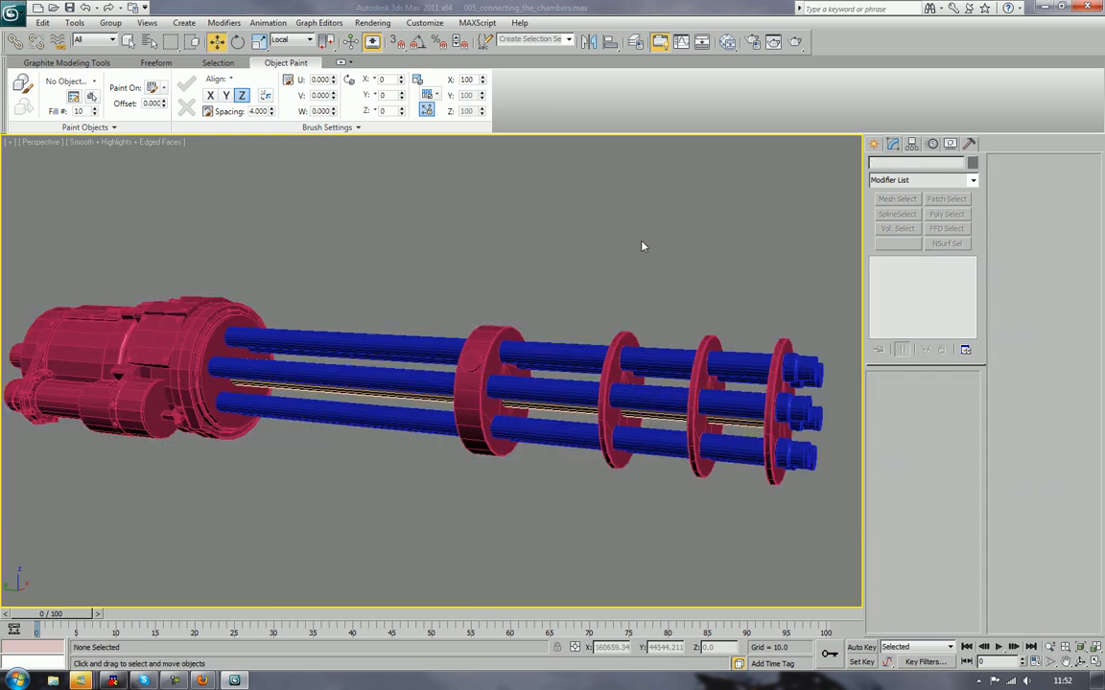
mouse_move(366, 308)
middle_mouse_down("alt")
mouse_move(346, 354)
mouse_move(391, 349)
mouse_move(386, 393)
mouse_move(207, 389)
mouse_move(321, 316)
mouse_move(374, 324)
middle_mouse_up("alt")
middle_click_drag(218, 344, 296, 377)
scroll(281, 384, "up", 3)
middle_click_drag(194, 405, 249, 407)
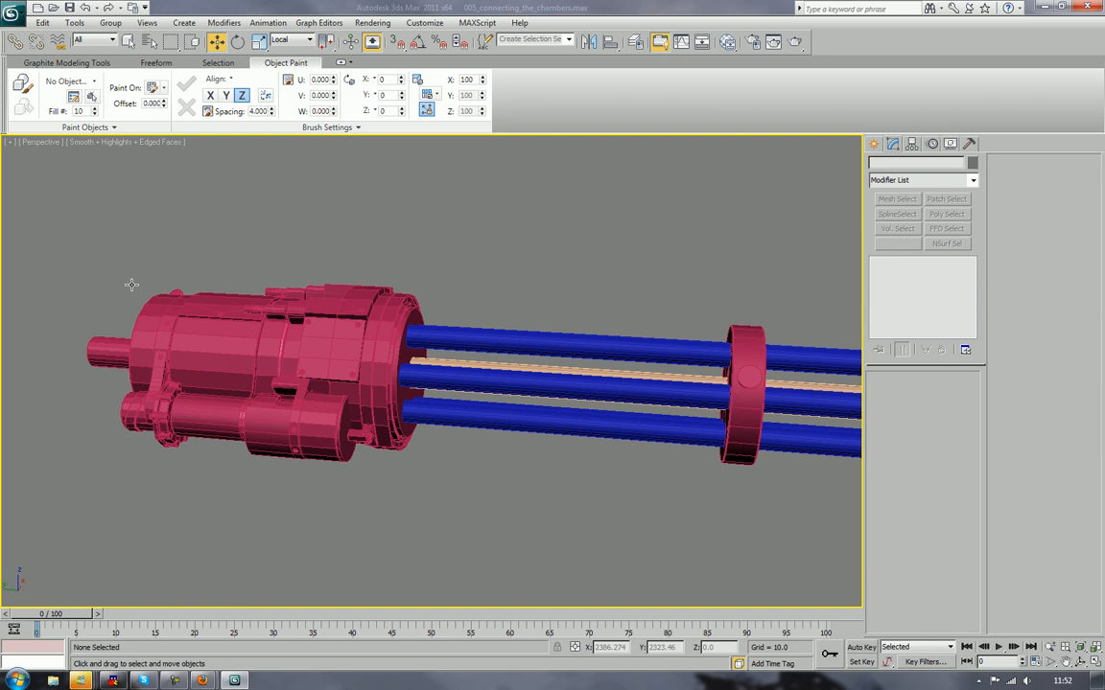